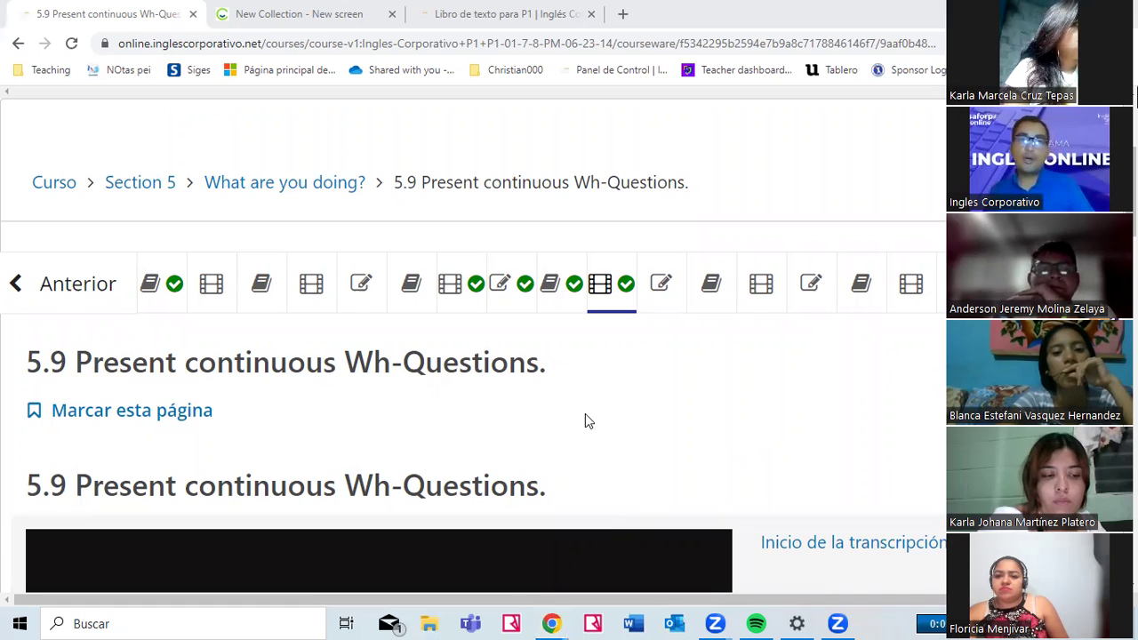
- Switch to the ClassroomScreen board showing the quote 'Try it again. Fail again. Fail better'
key("ctrl+Tab")
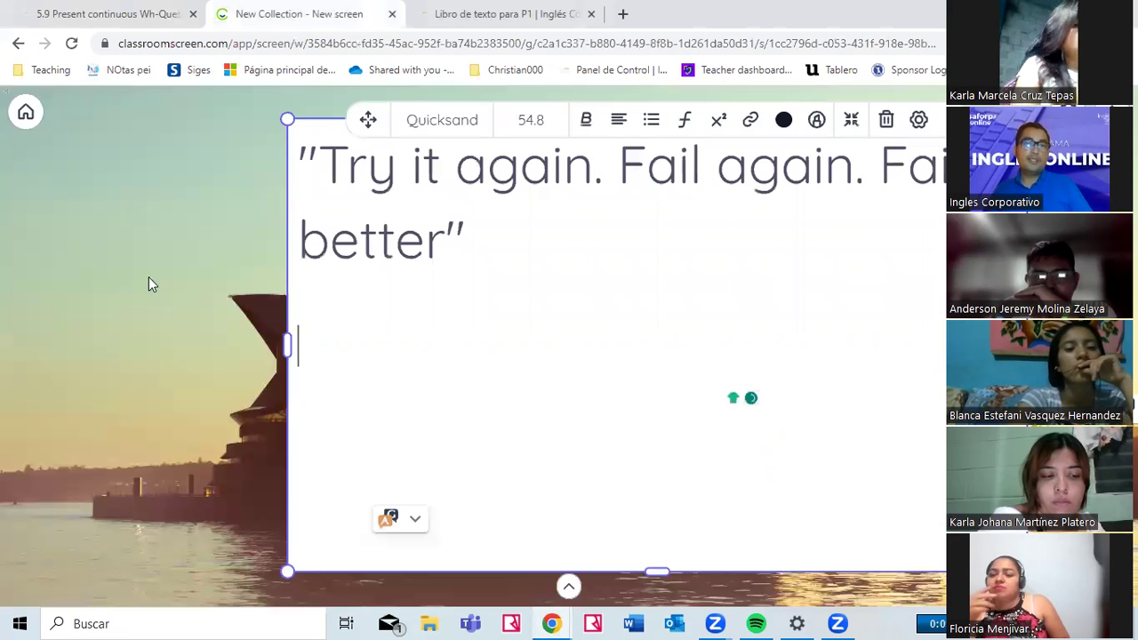
left_click(956, 277)
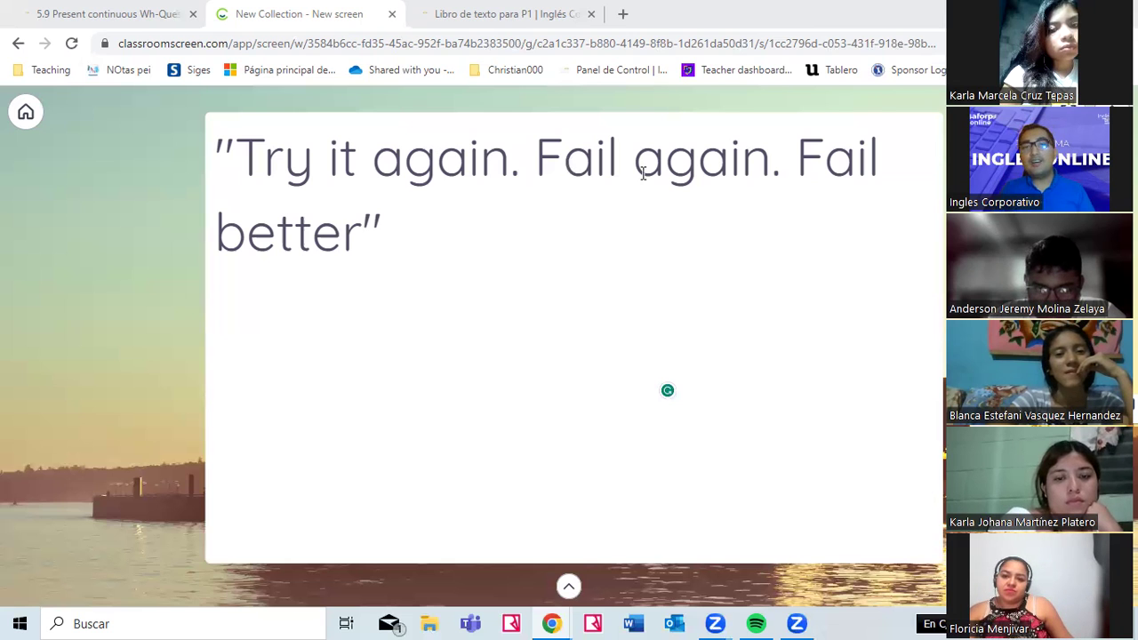
double_click(685, 168)
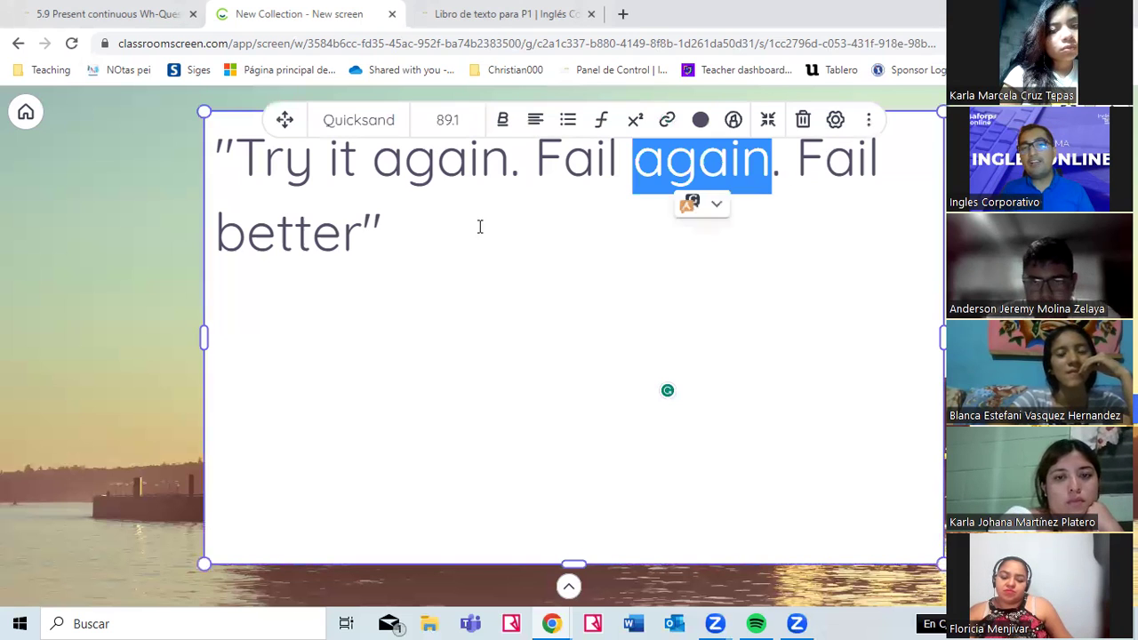
double_click(835, 160)
double_click(346, 227)
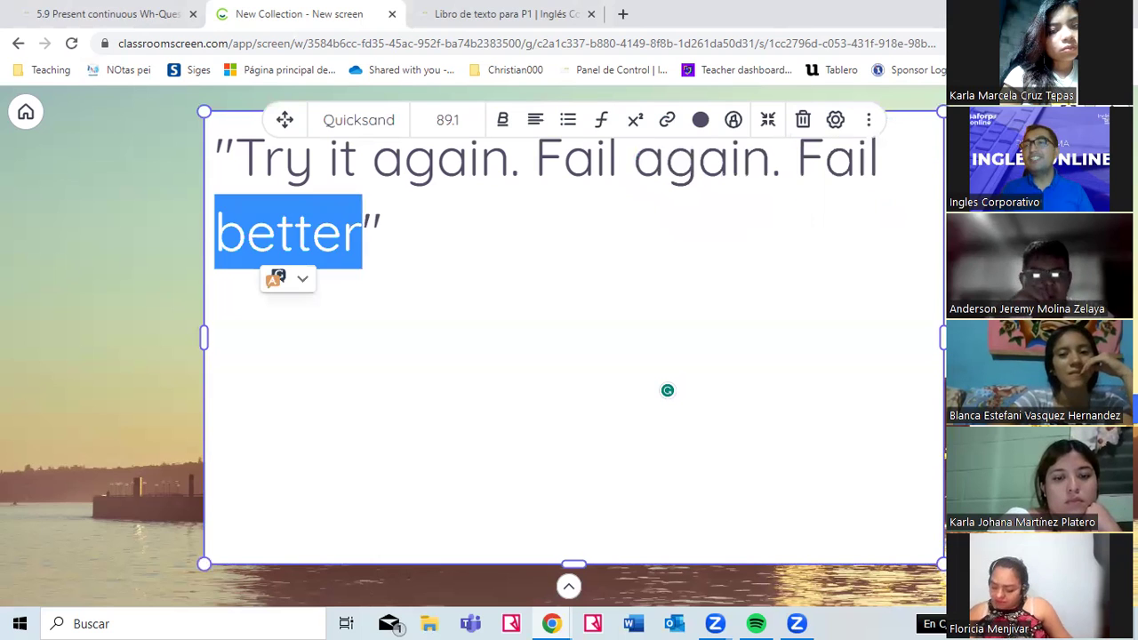
key("Escape")
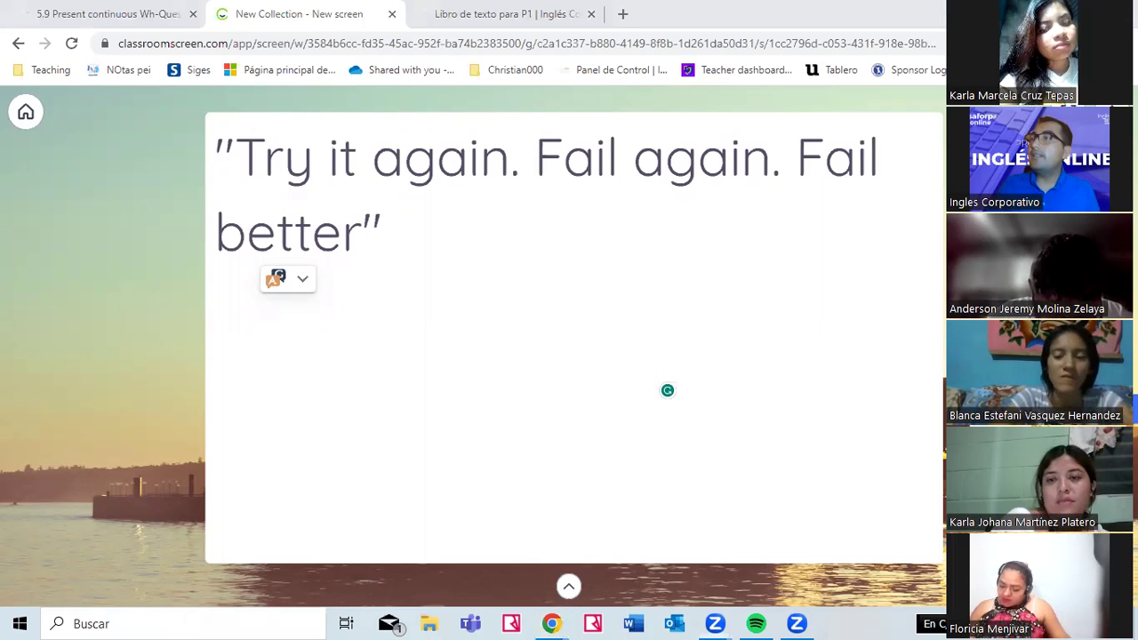
- End the Zoom screen share of the quote board with Alt+S
key("alt+s")
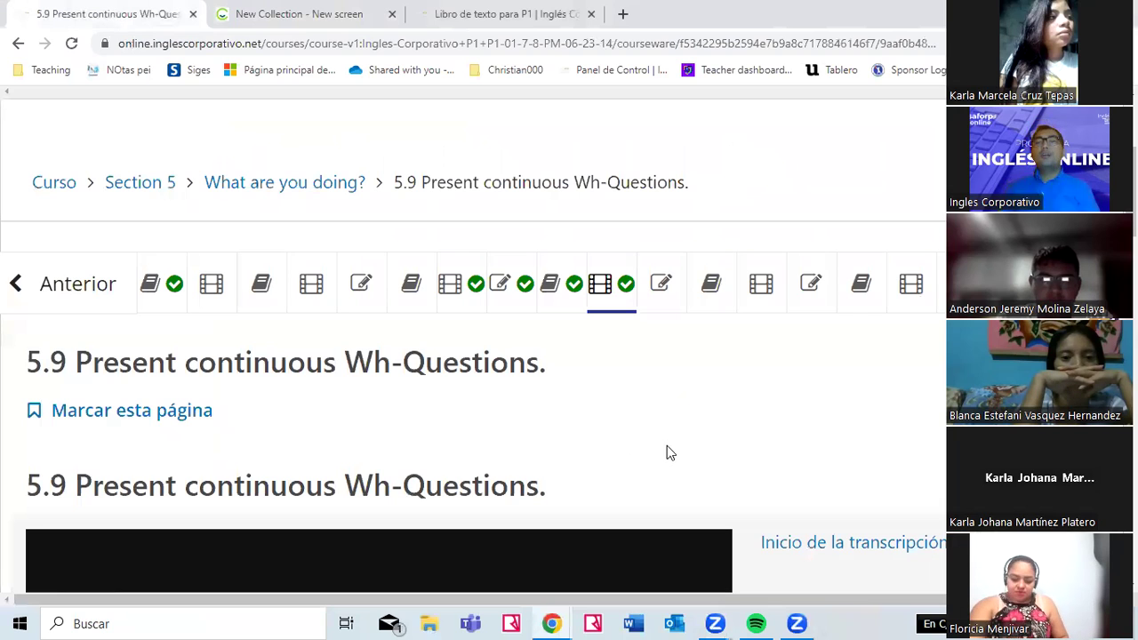
left_click(320, 14)
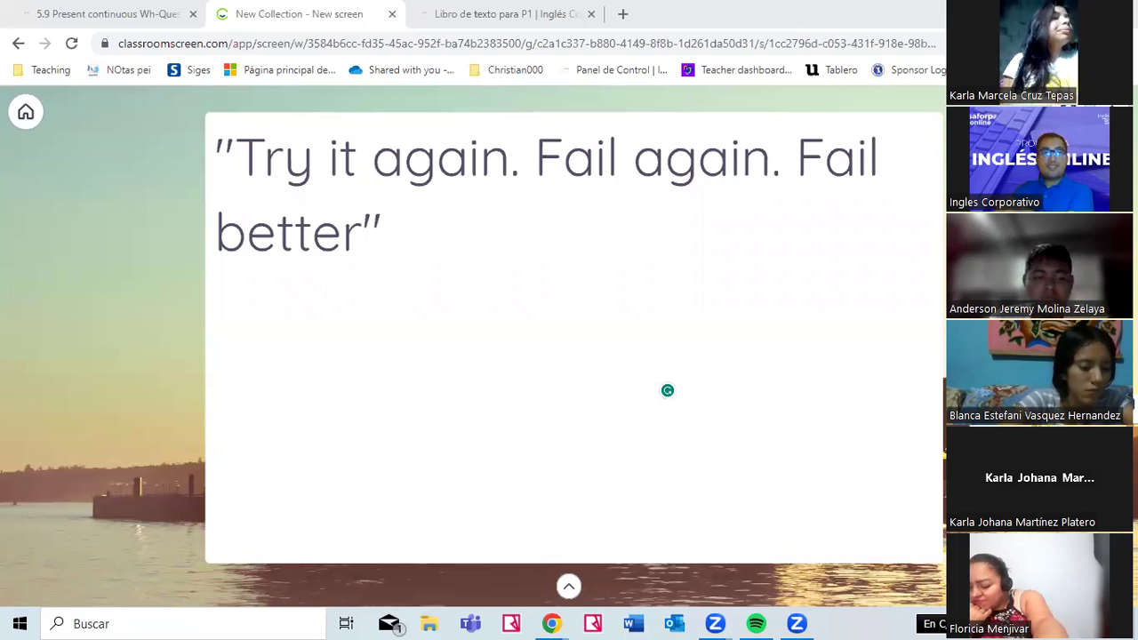
left_click(143, 12)
scroll(628, 431, "down", 5)
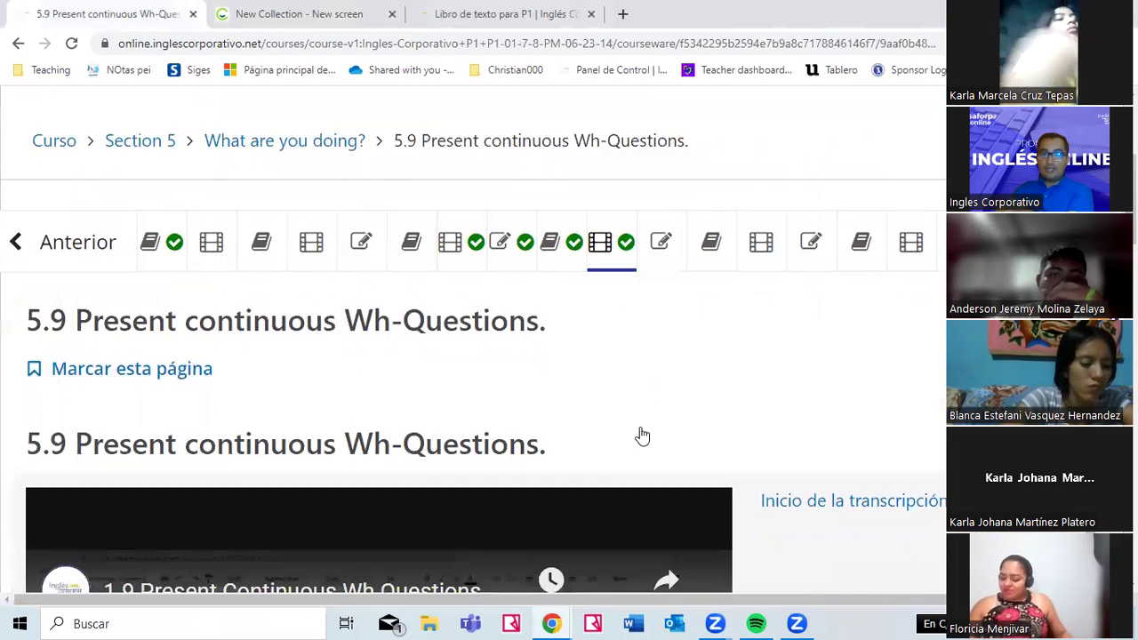
scroll(622, 374, "up", 5)
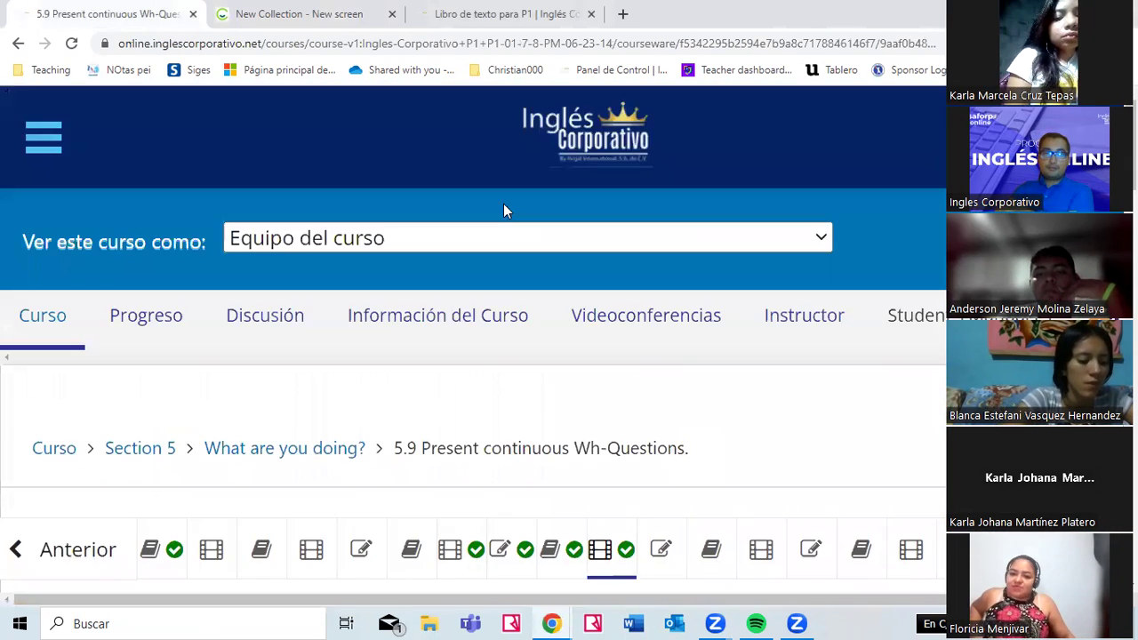
- Open the 'Libro de texto para P1' PDF at the world-cities page asking 'What's Victoria doing?'
left_click(502, 13)
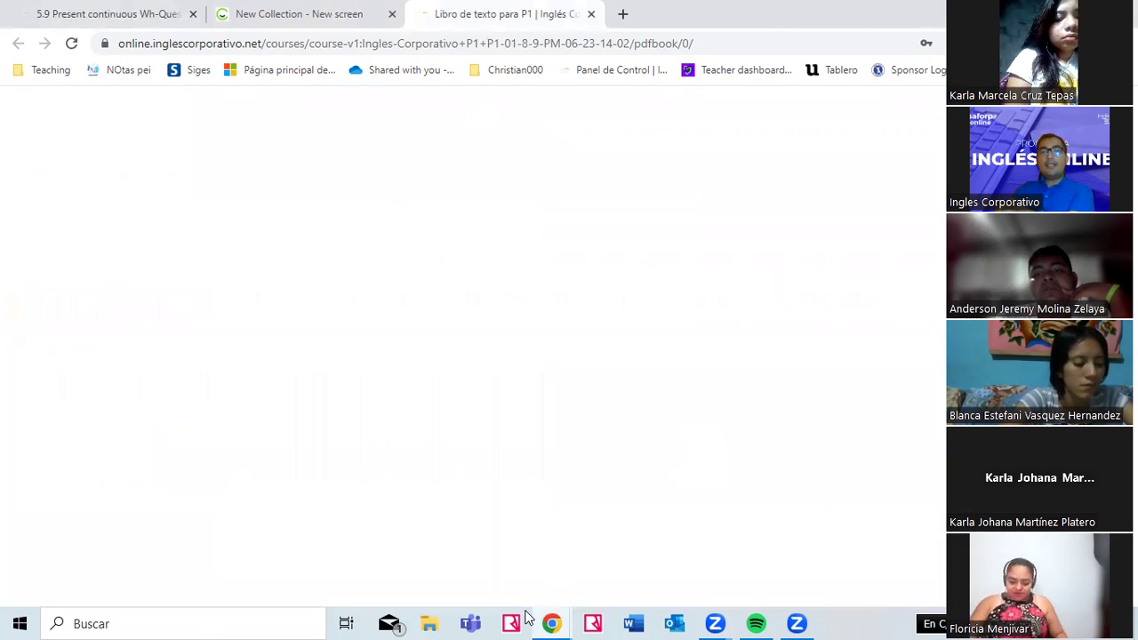
mouse_move(569, 622)
scroll(718, 417, "up", 8)
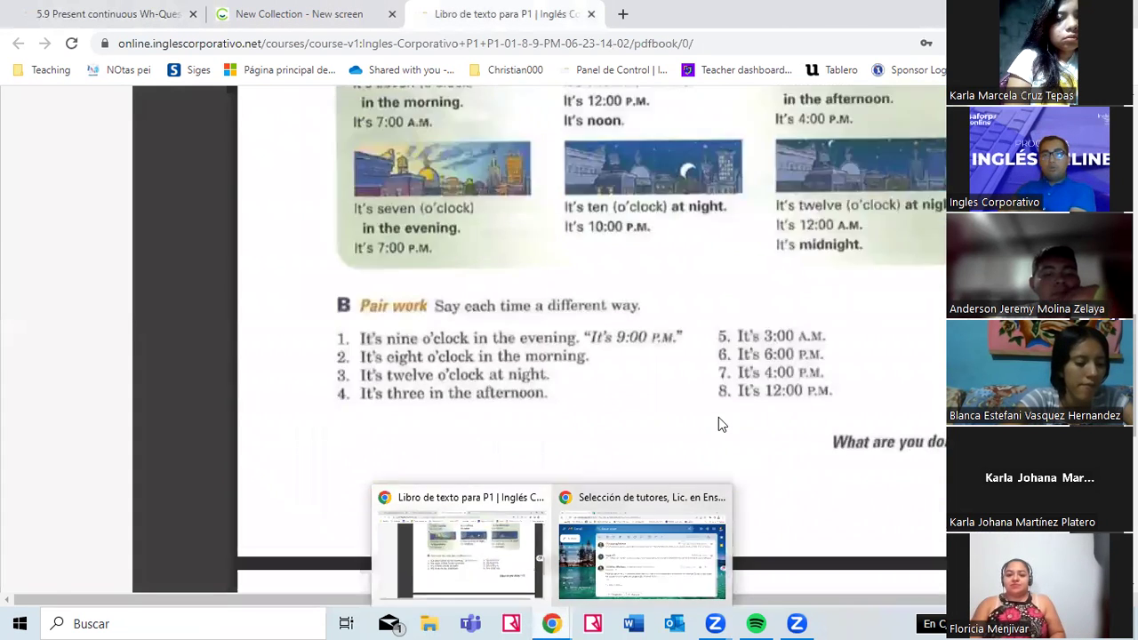
scroll(739, 427, "down", 15)
scroll(770, 452, "down", 10)
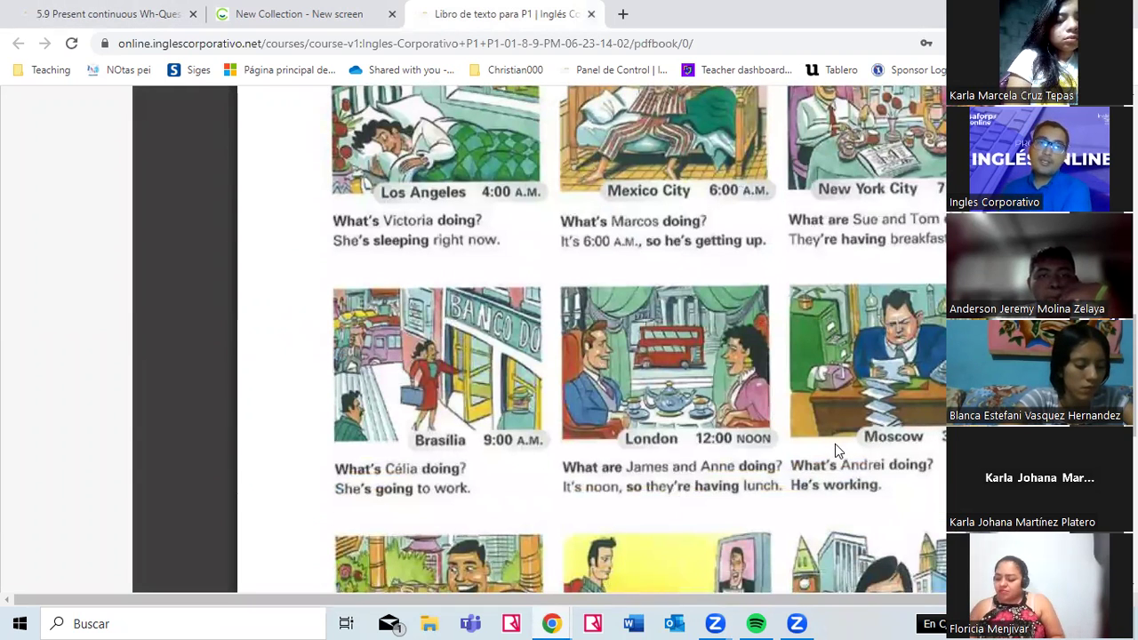
scroll(826, 445, "down", 1)
scroll(480, 329, "up", 2)
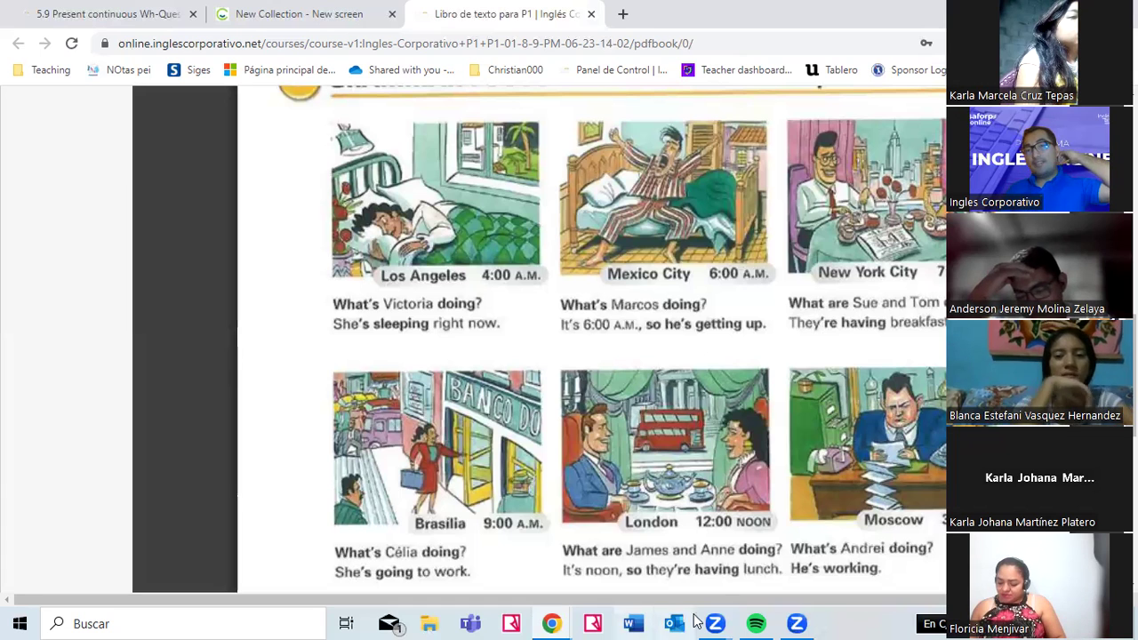
- Glance at the ClassroomScreen quote, then bring the textbook to the WORD POWER Activities page
left_click(297, 12)
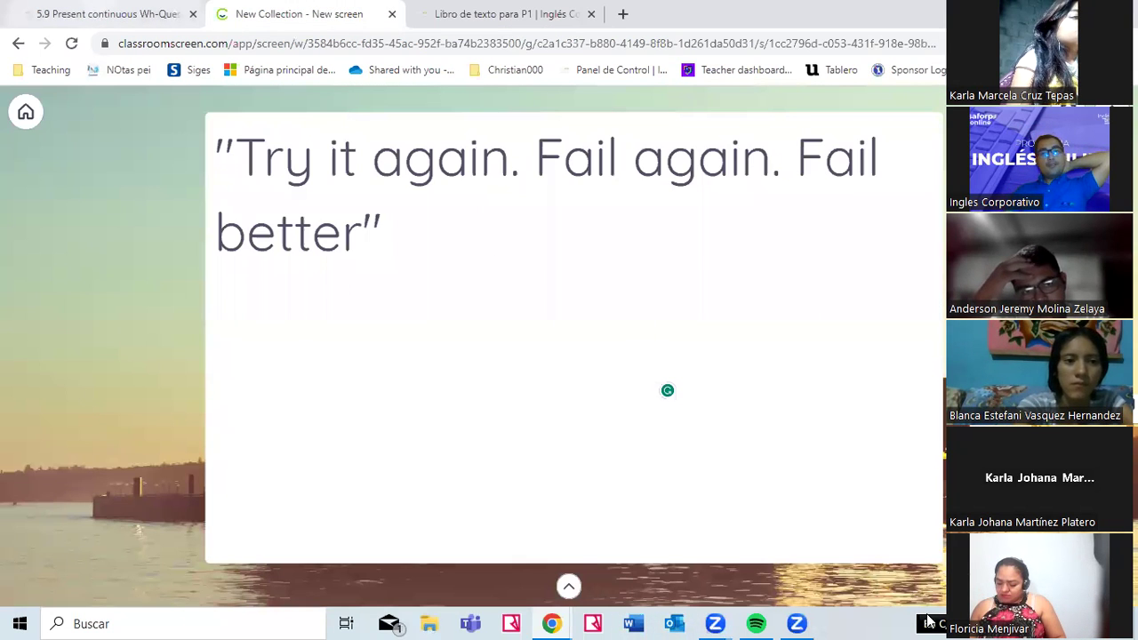
left_click(511, 14)
scroll(658, 284, "down", 5)
scroll(682, 303, "down", 3)
scroll(707, 290, "down", 2)
scroll(705, 290, "down", 2)
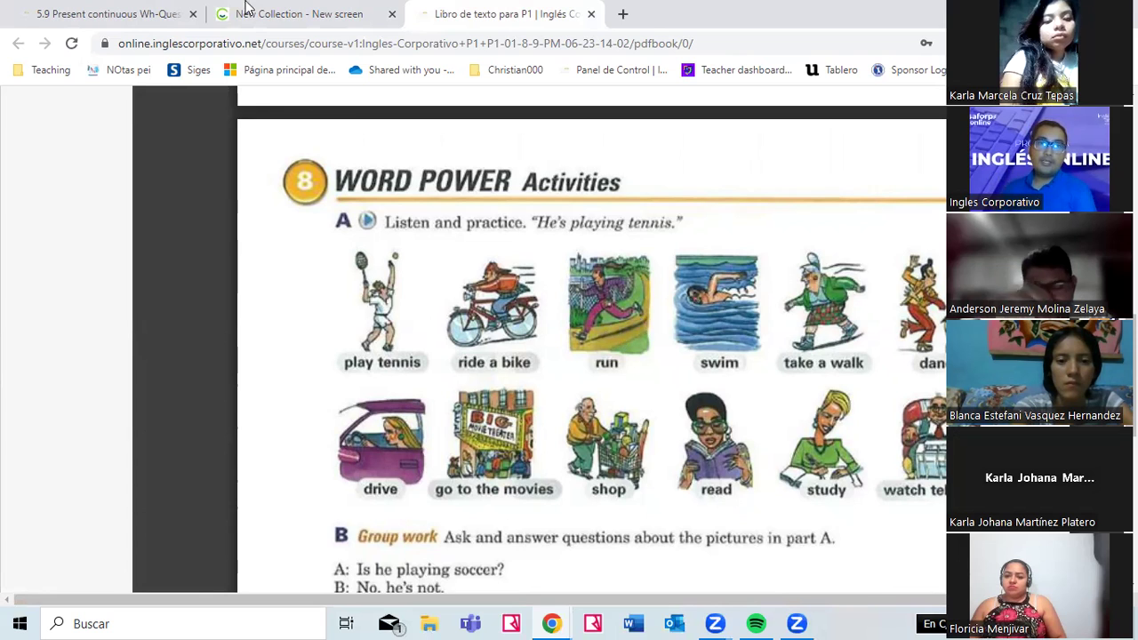
key("ctrl+shift+Tab")
left_click(120, 9)
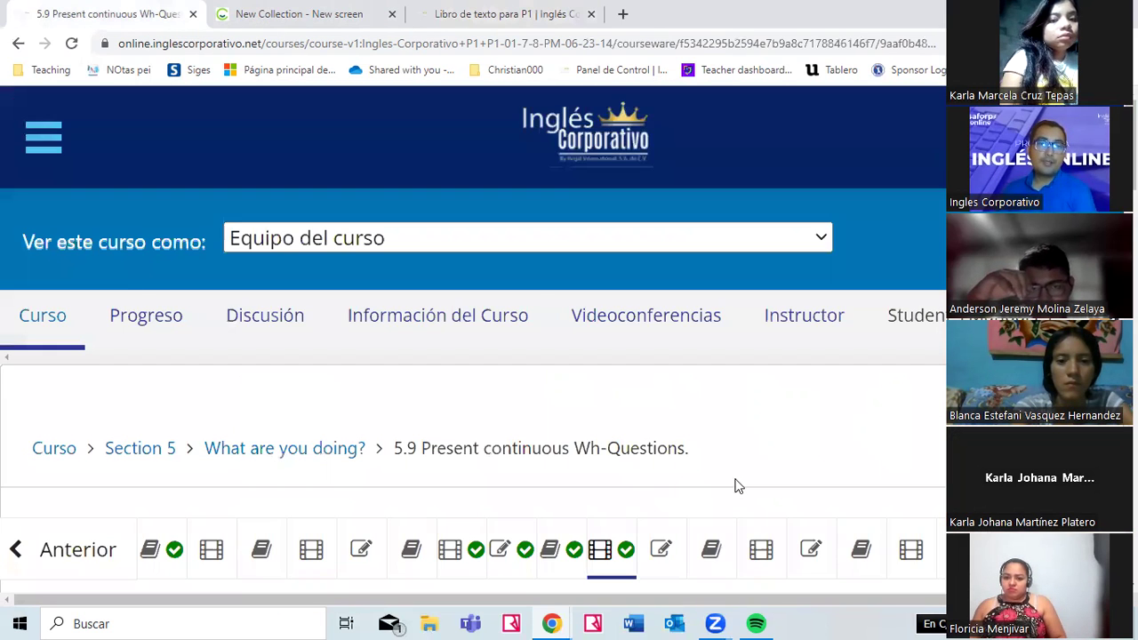
scroll(738, 485, "down", 5)
scroll(740, 477, "down", 5)
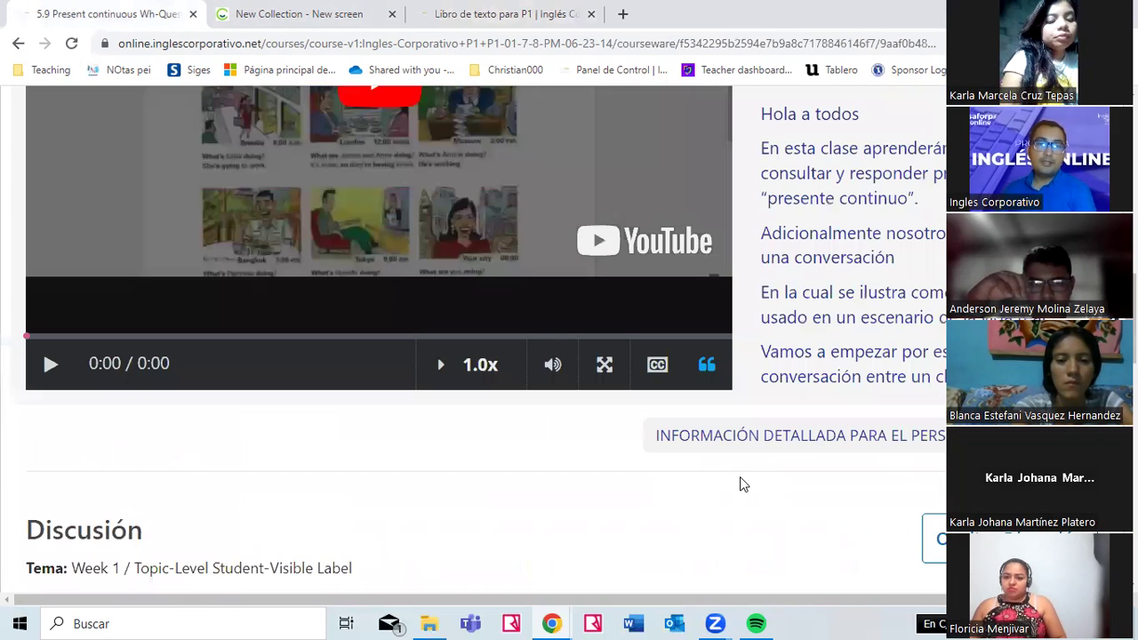
scroll(739, 477, "down", 4)
scroll(740, 477, "up", 4)
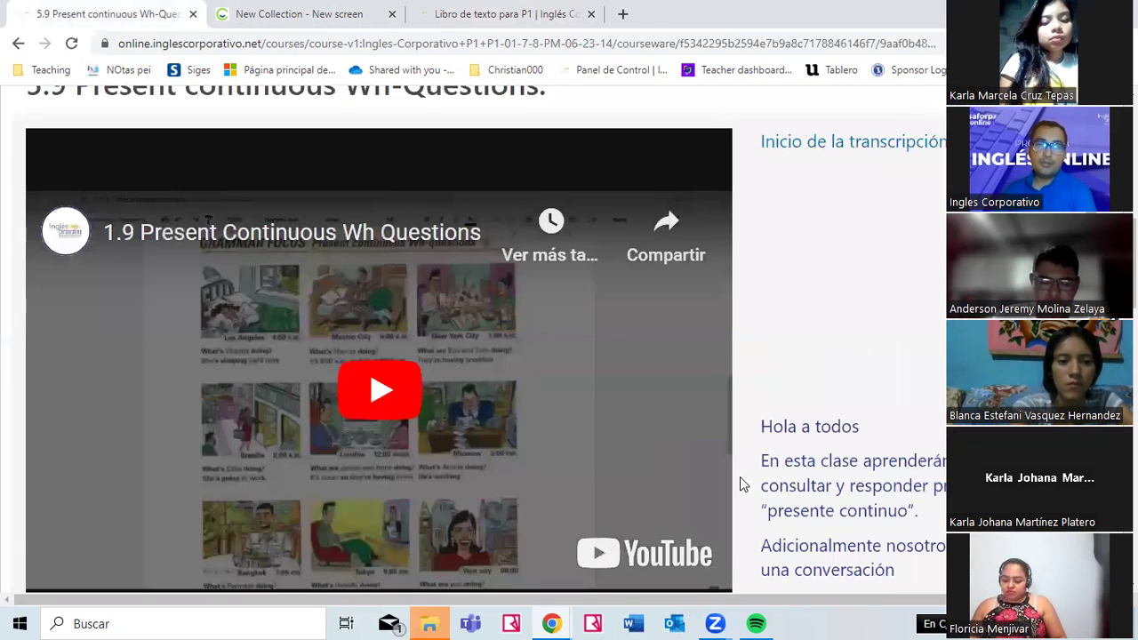
scroll(740, 480, "up", 5)
scroll(662, 233, "up", 1)
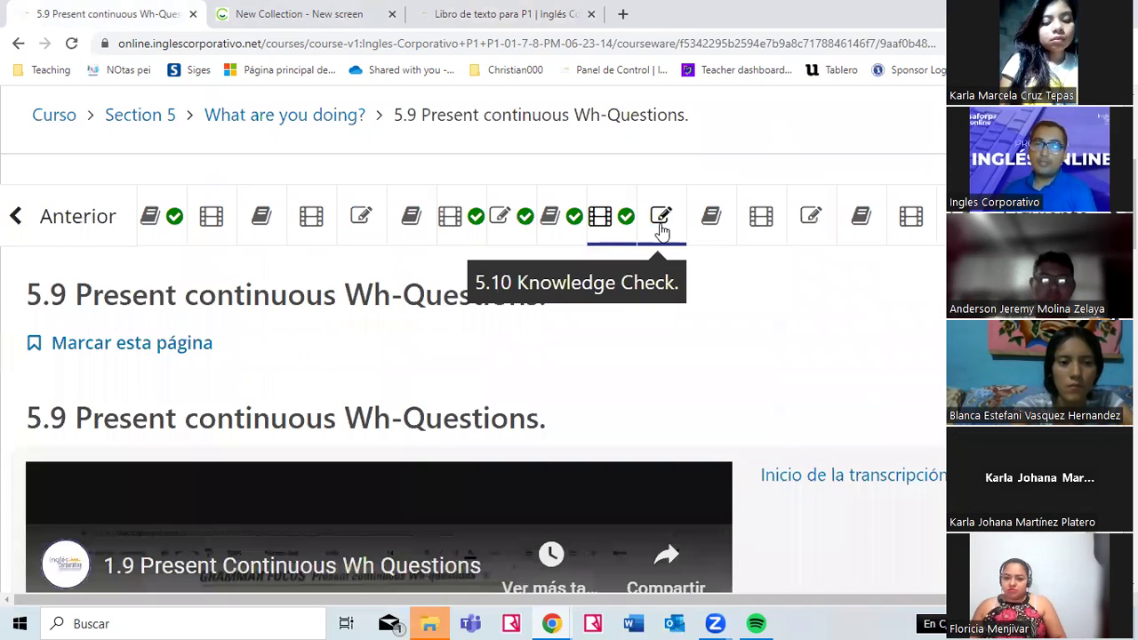
left_click(680, 301)
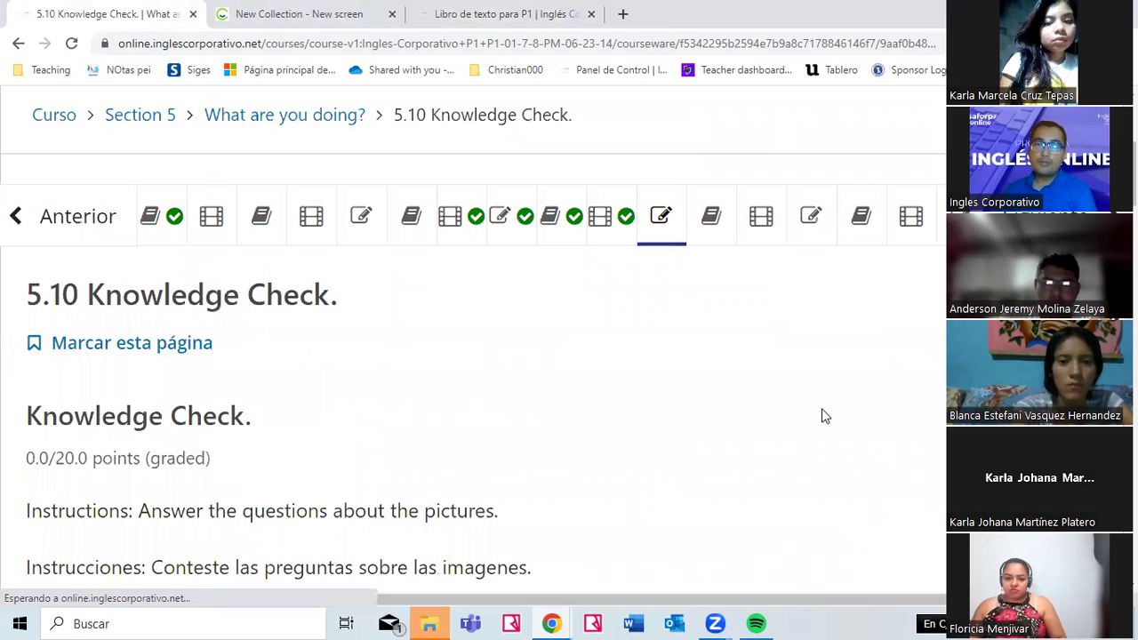
scroll(823, 416, "down", 2)
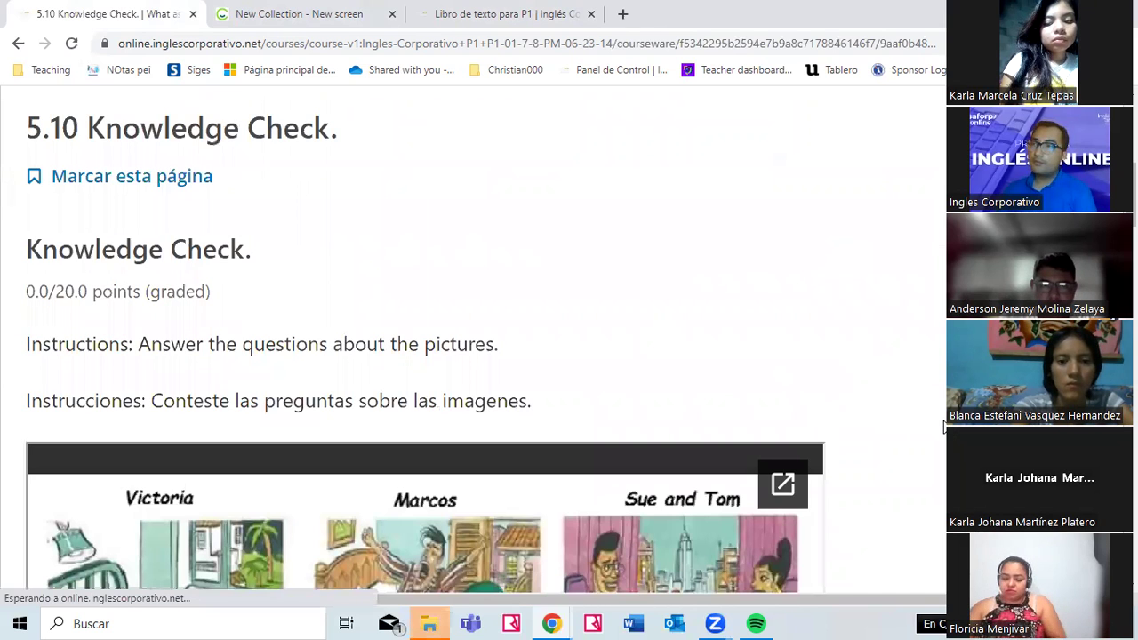
scroll(944, 427, "down", 1)
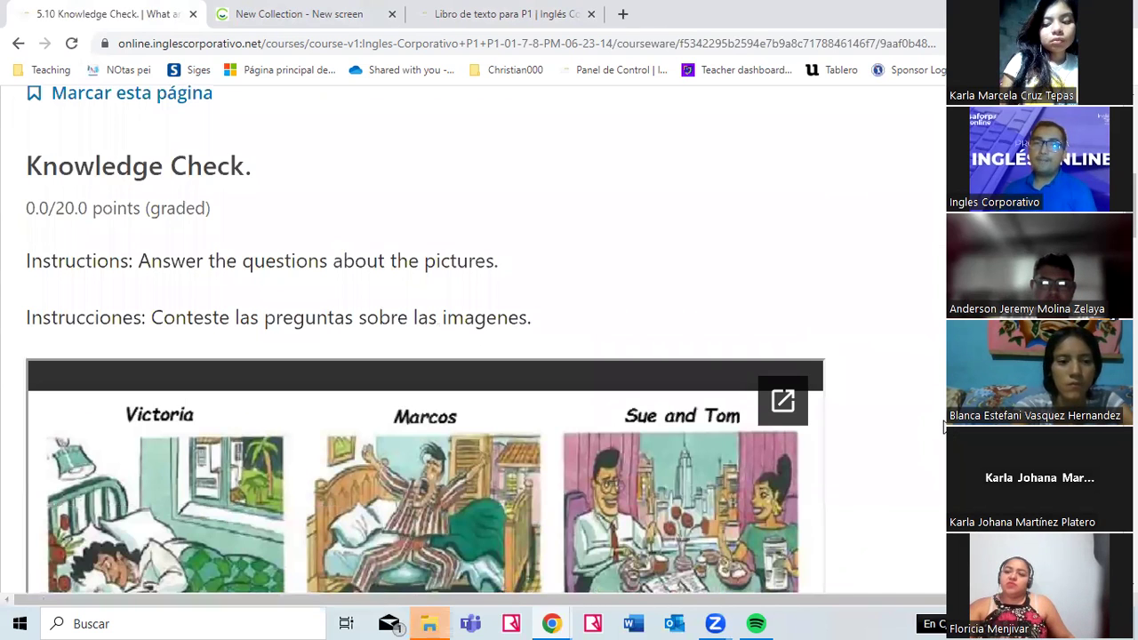
scroll(944, 427, "down", 3)
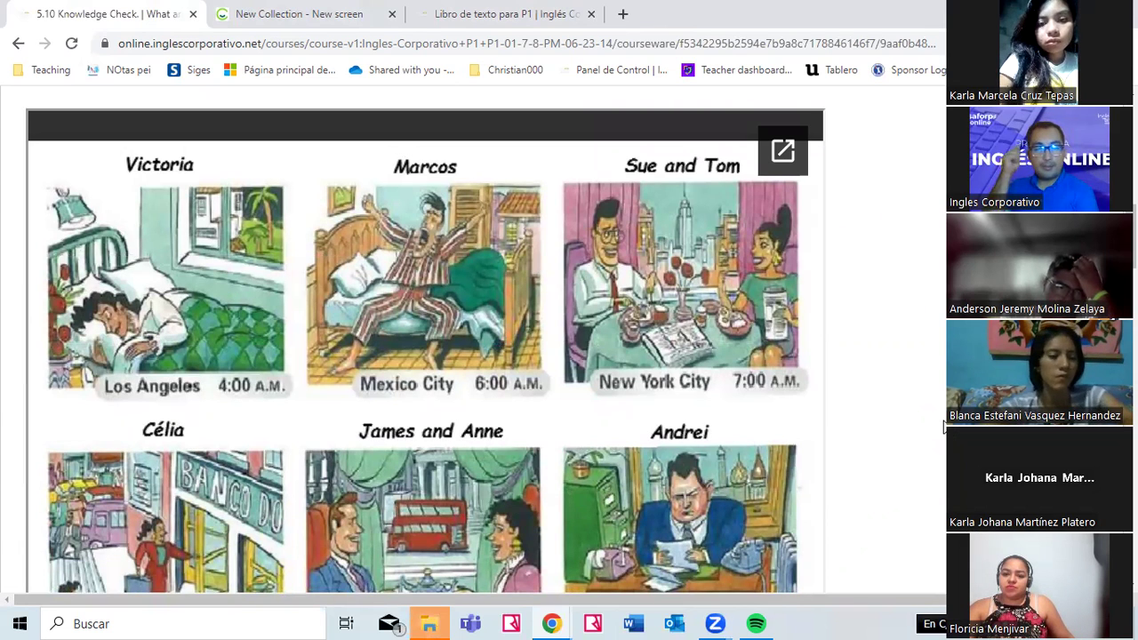
scroll(260, 419, "down", 2)
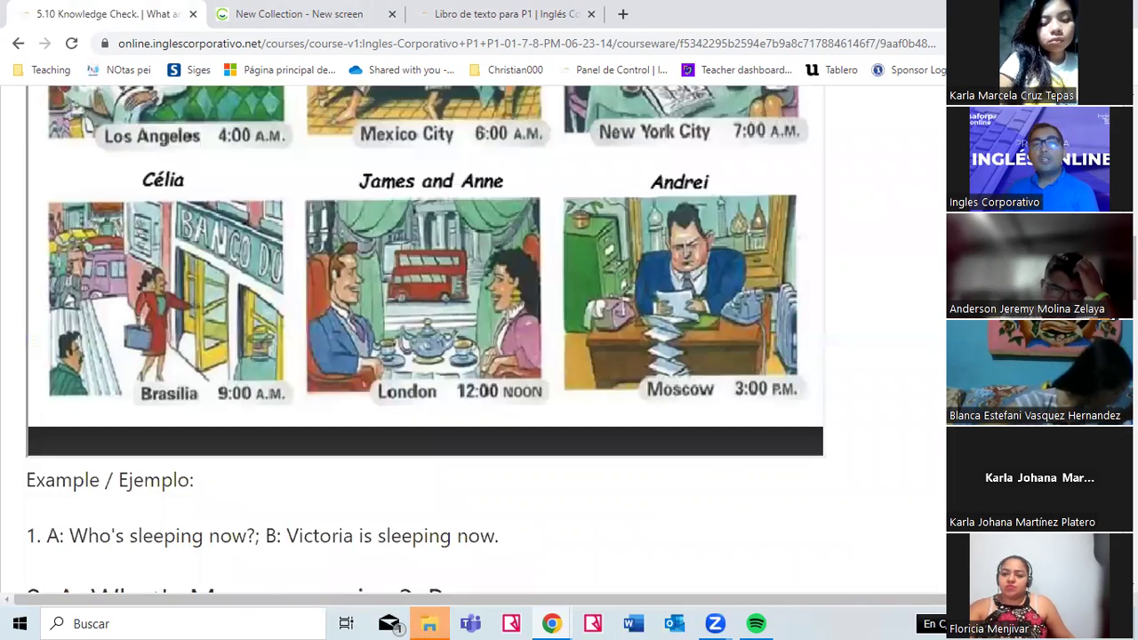
scroll(260, 419, "down", 2)
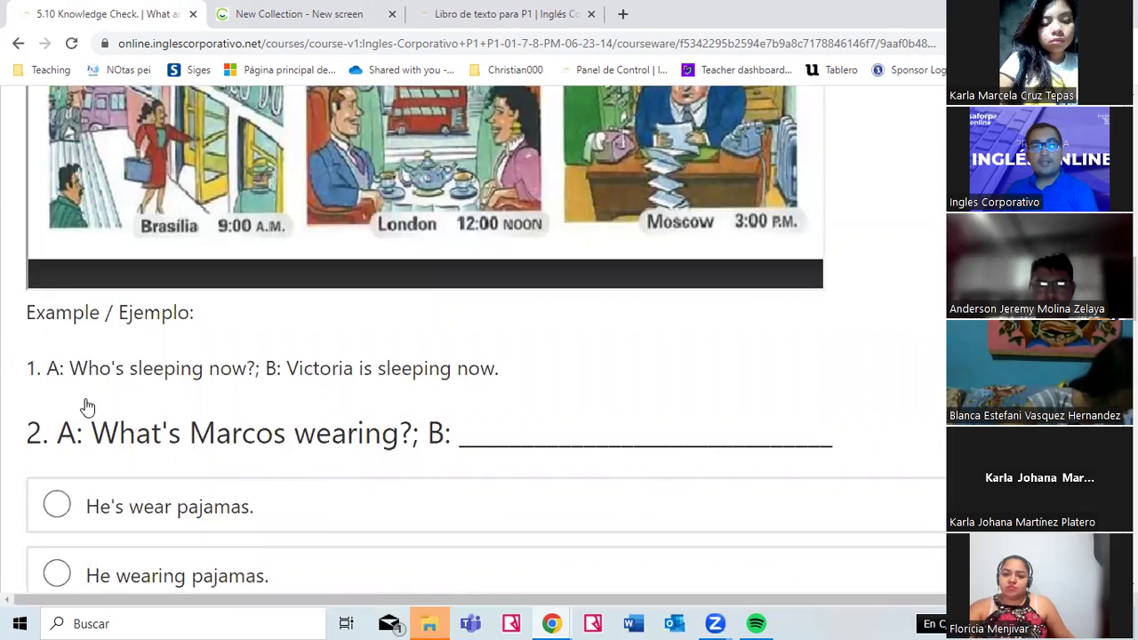
scroll(84, 274, "down", 2)
triple_click(283, 289)
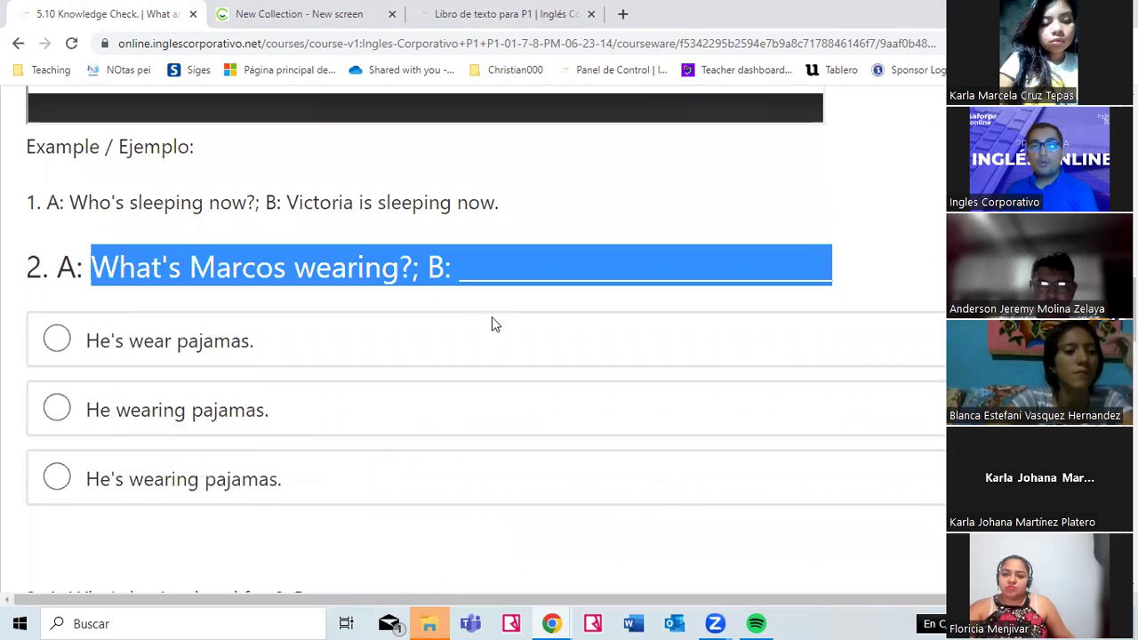
scroll(492, 320, "up", 4)
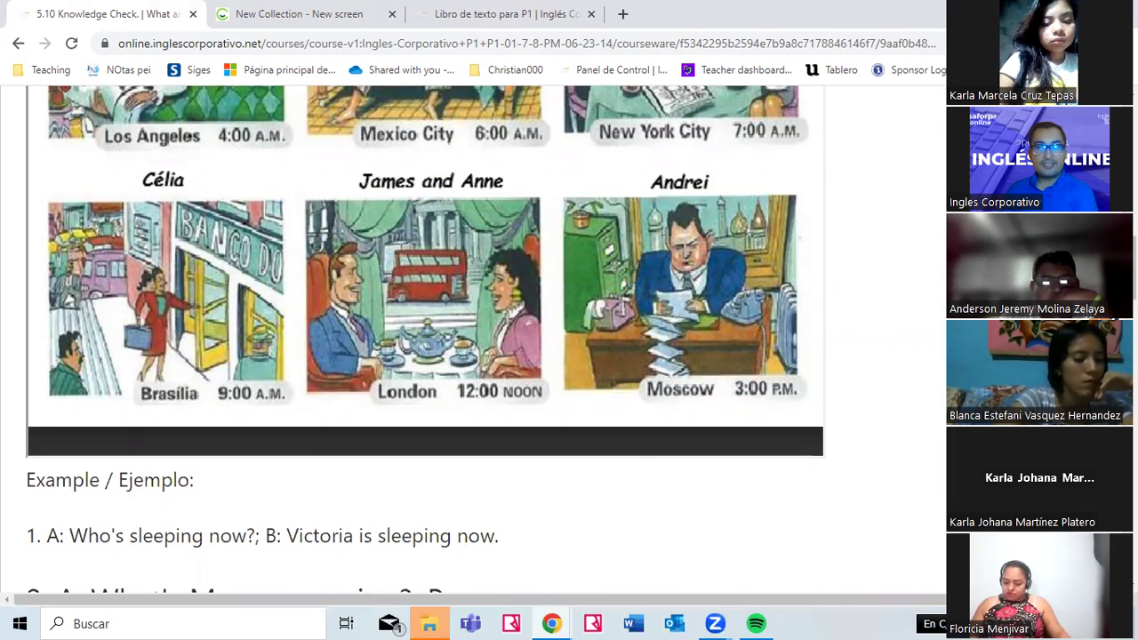
scroll(931, 460, "up", 5)
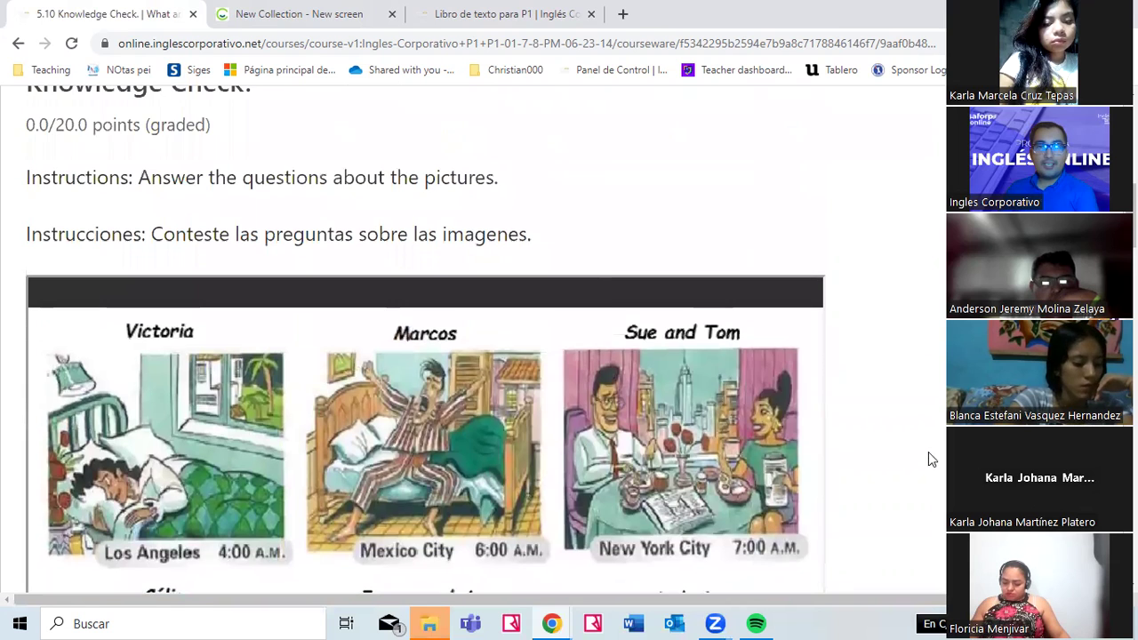
left_click_drag(138, 178, 595, 205)
left_click(595, 206)
scroll(826, 237, "down", 4)
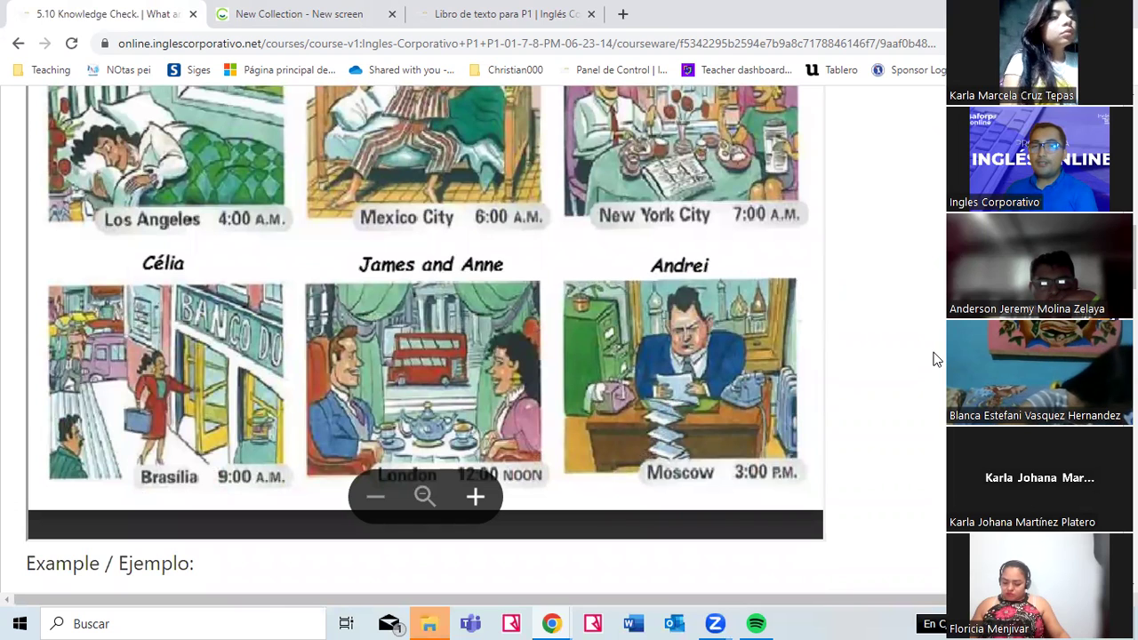
scroll(933, 360, "down", 3)
left_click_drag(466, 430, 120, 433)
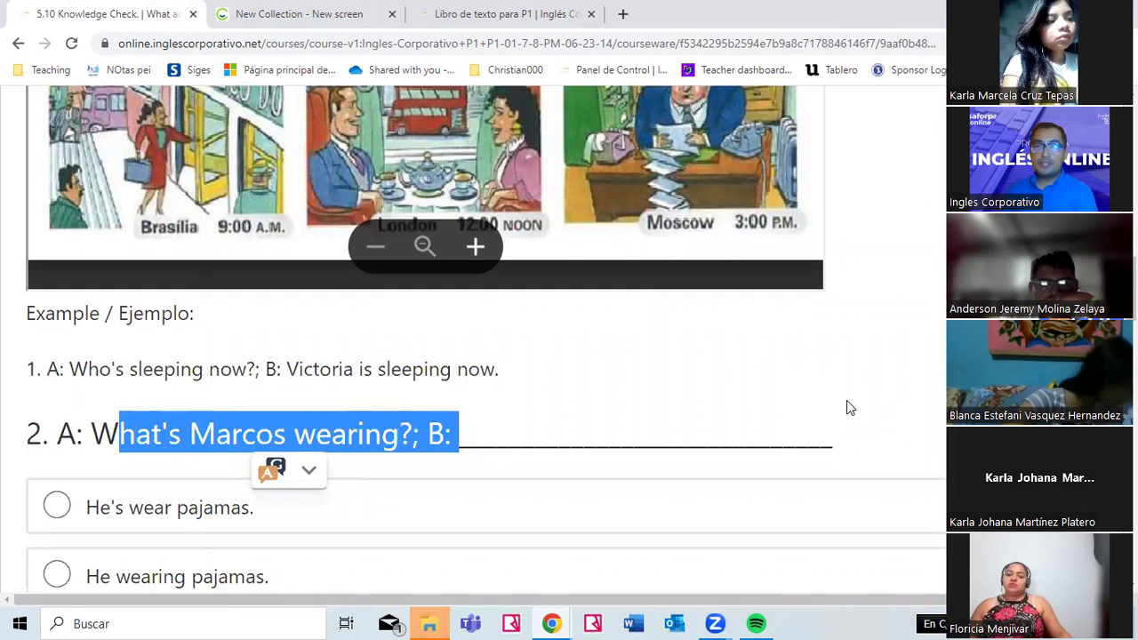
left_click(847, 402)
scroll(857, 404, "down", 1)
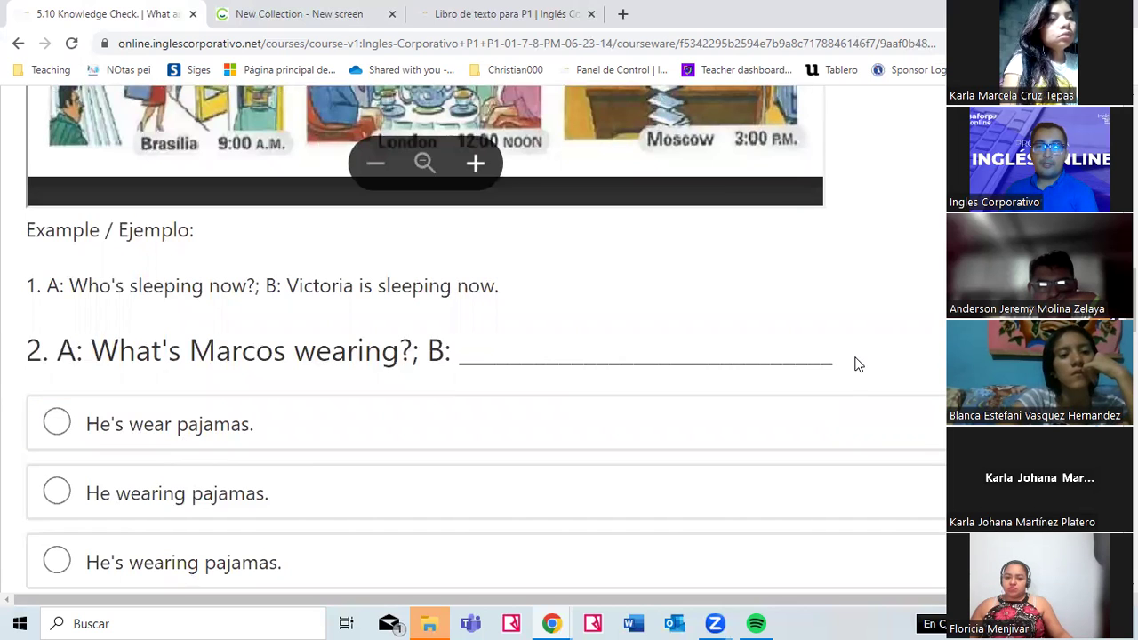
scroll(849, 363, "down", 2)
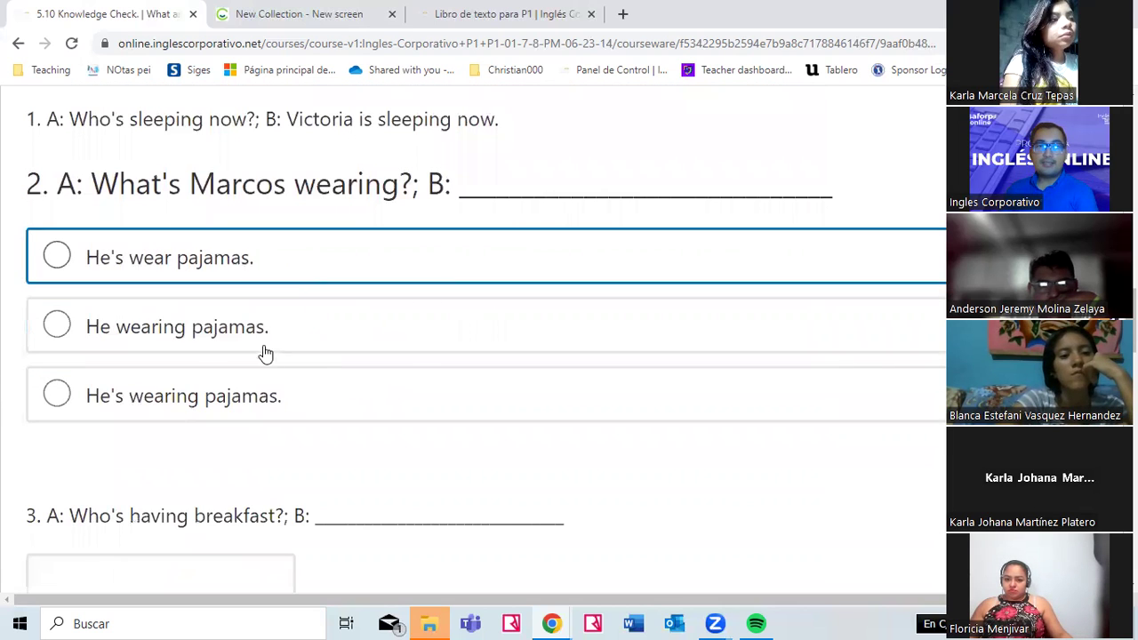
scroll(391, 455, "down", 2)
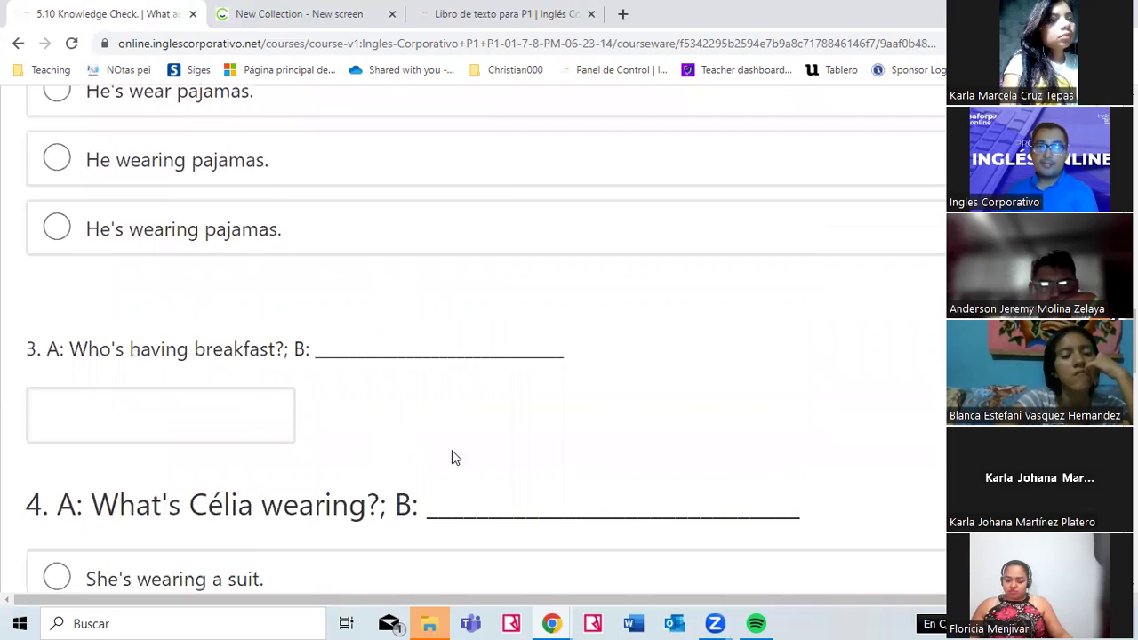
scroll(453, 457, "down", 1)
scroll(702, 363, "down", 2)
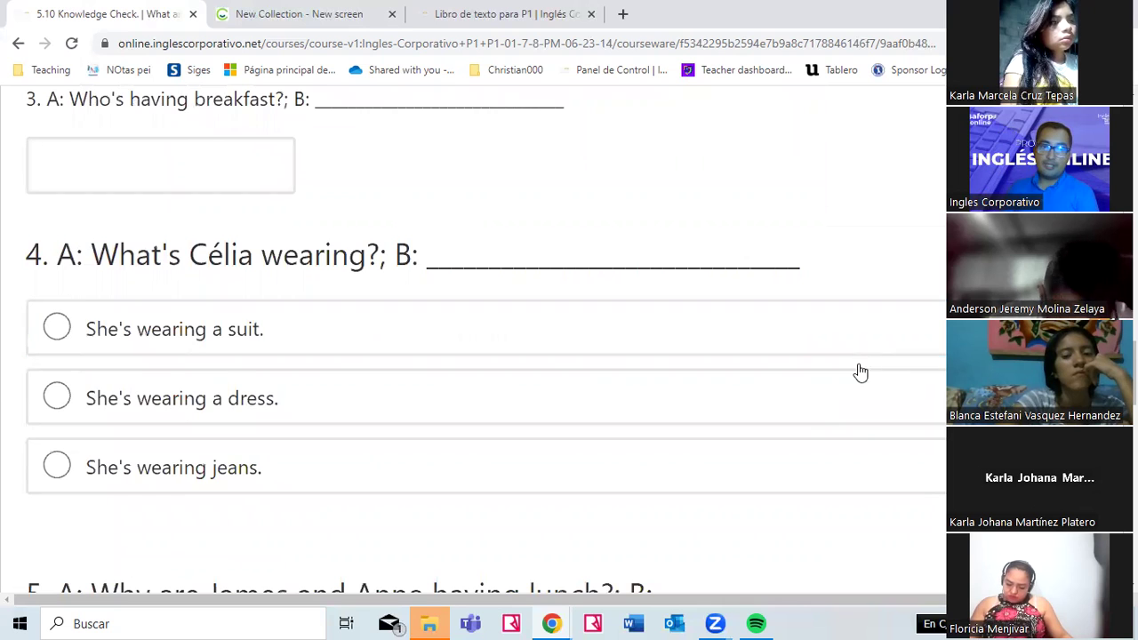
scroll(860, 373, "down", 3)
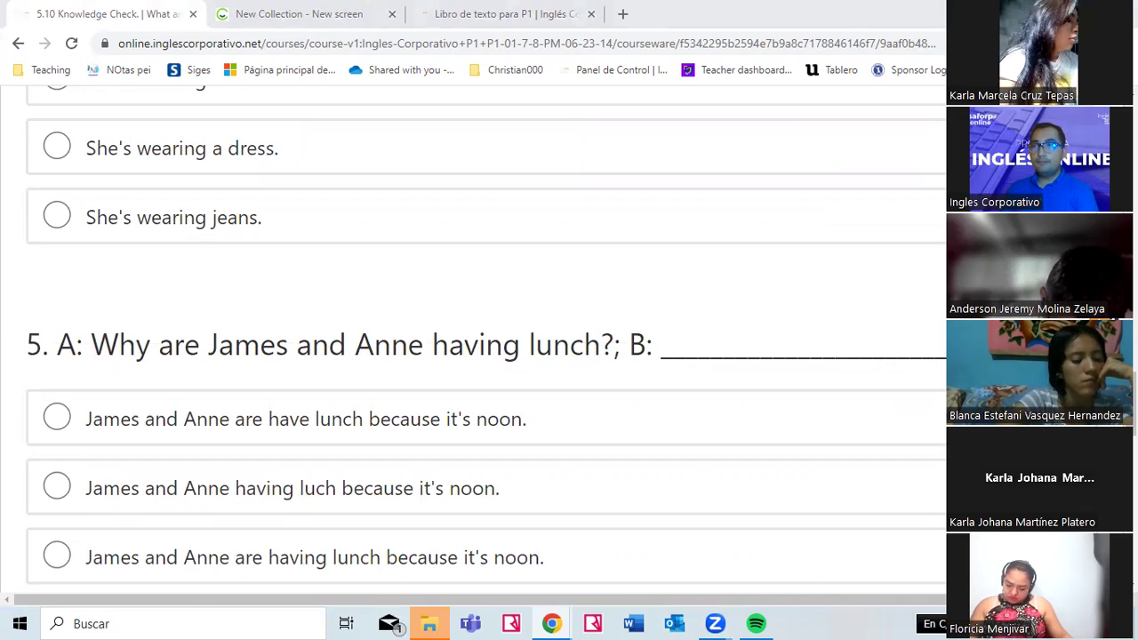
scroll(593, 343, "down", 5)
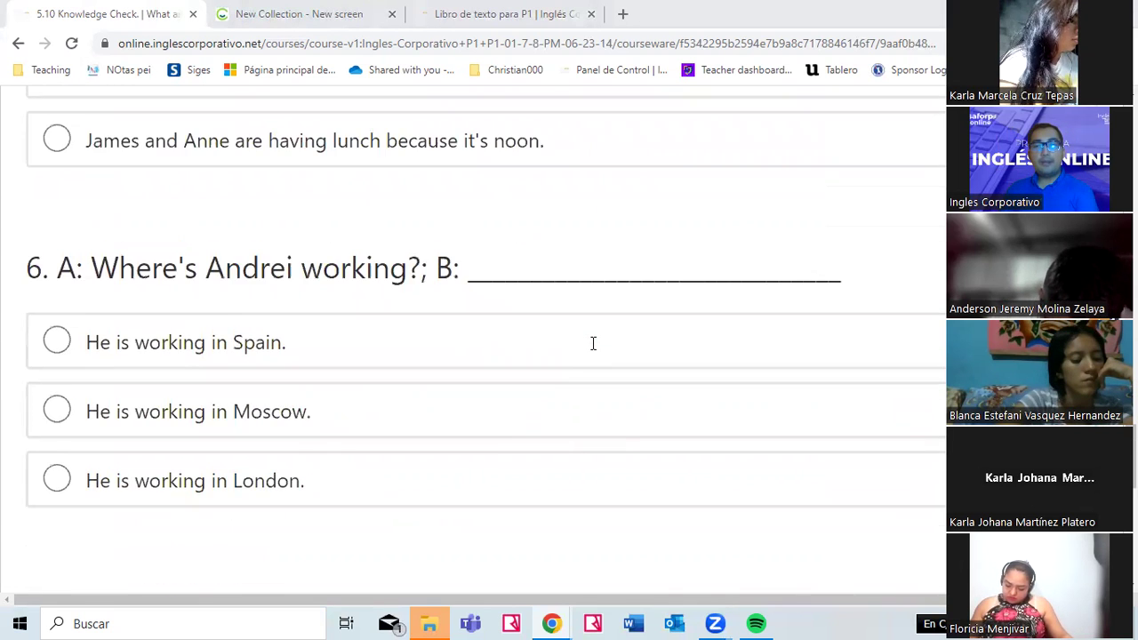
scroll(593, 343, "down", 3)
scroll(583, 359, "up", 2)
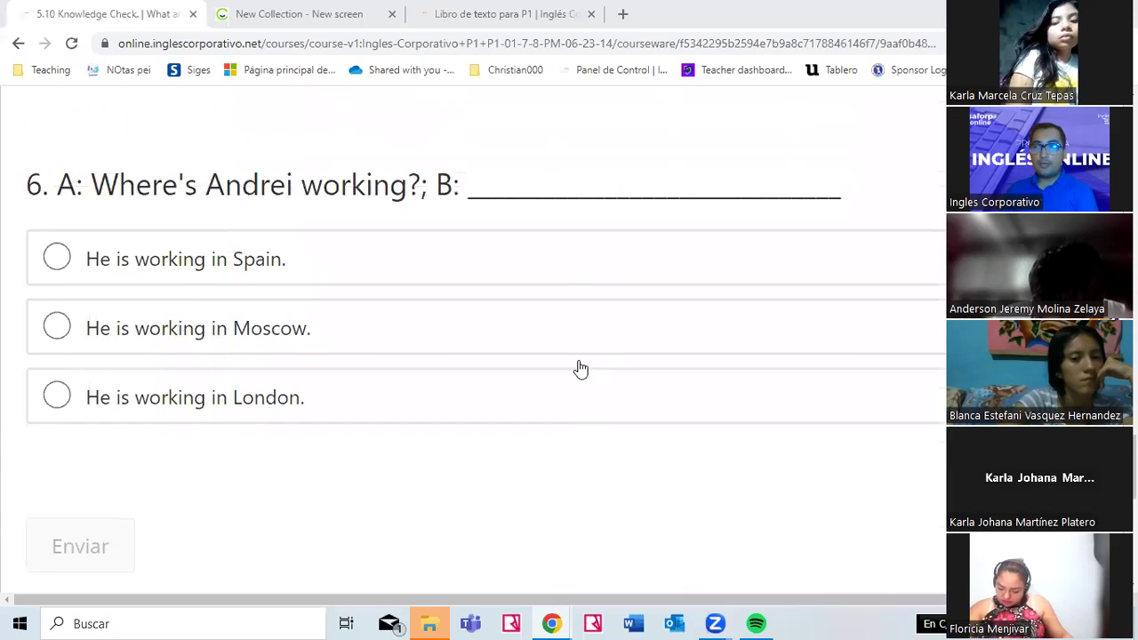
scroll(579, 365, "up", 2)
scroll(498, 353, "up", 15)
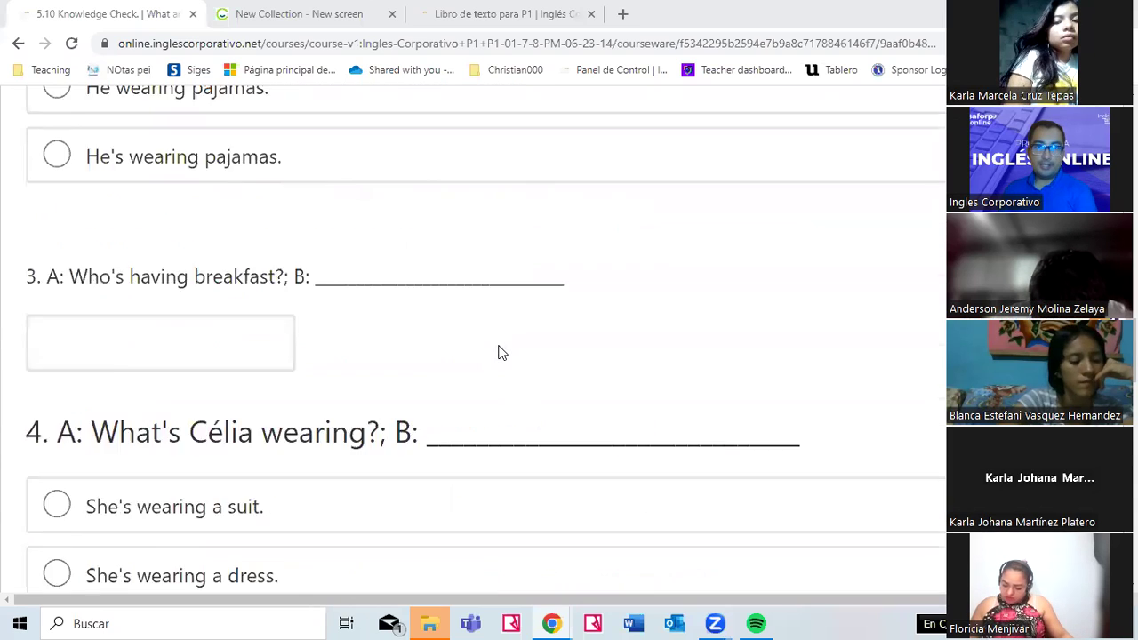
scroll(663, 366, "up", 1)
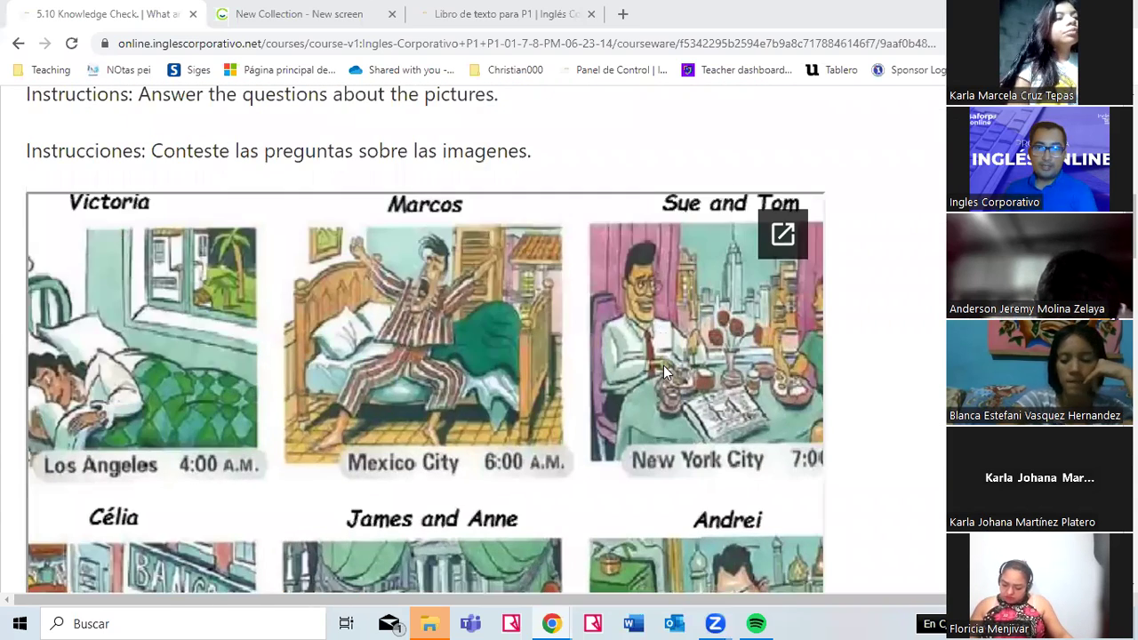
scroll(517, 340, "down", 3)
scroll(679, 440, "down", 6)
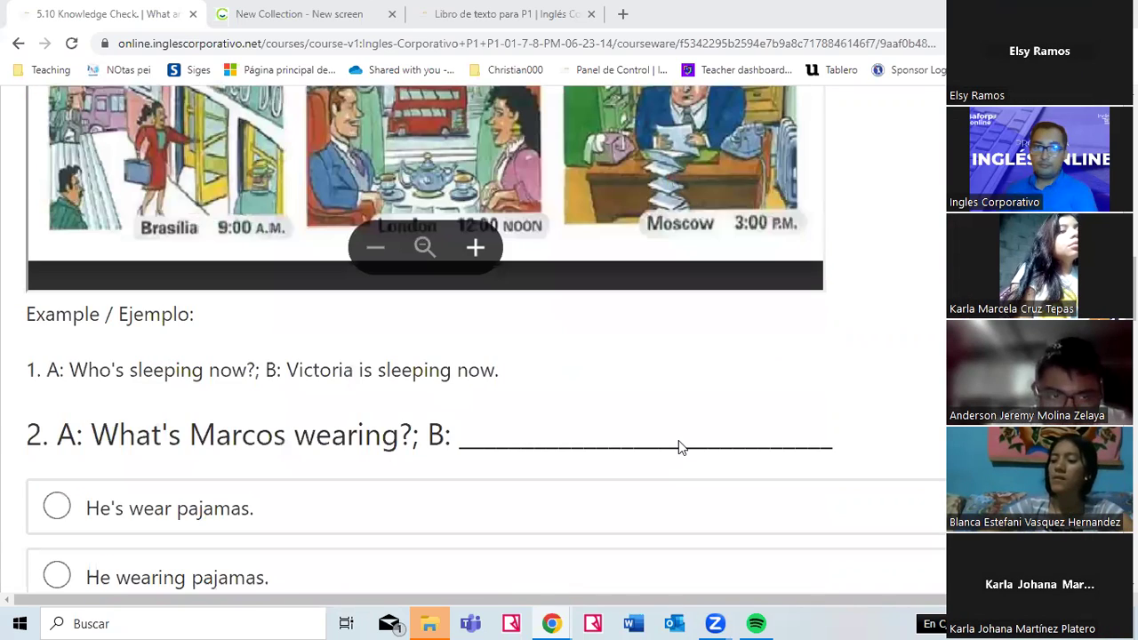
scroll(427, 293, "up", 2)
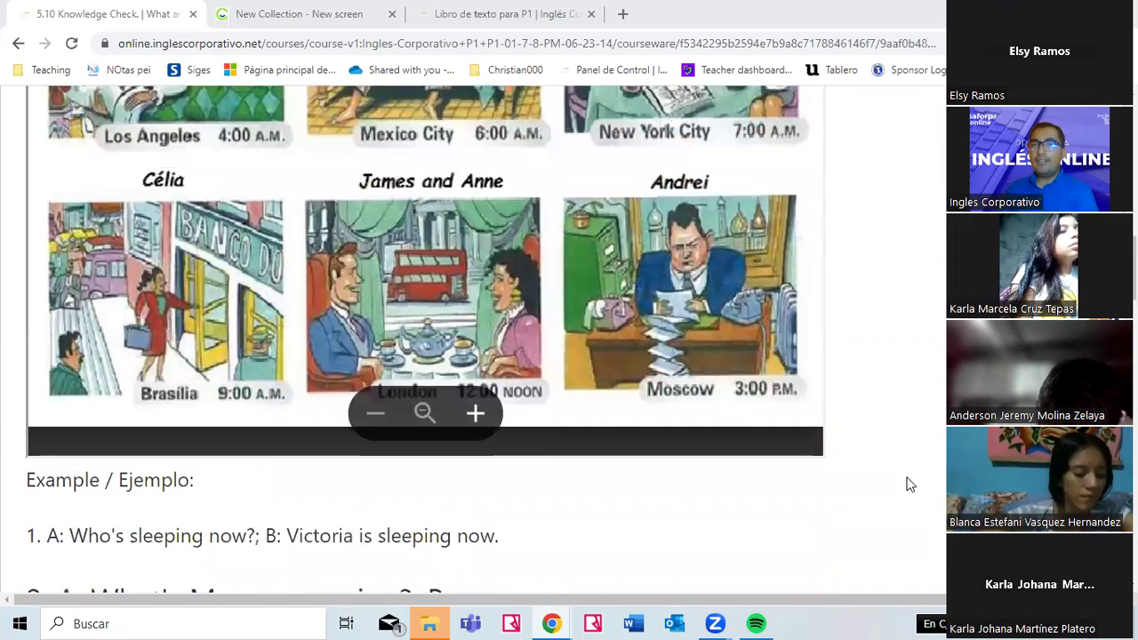
scroll(907, 483, "up", 1)
scroll(658, 374, "up", 2)
scroll(621, 355, "up", 2)
scroll(699, 287, "up", 5)
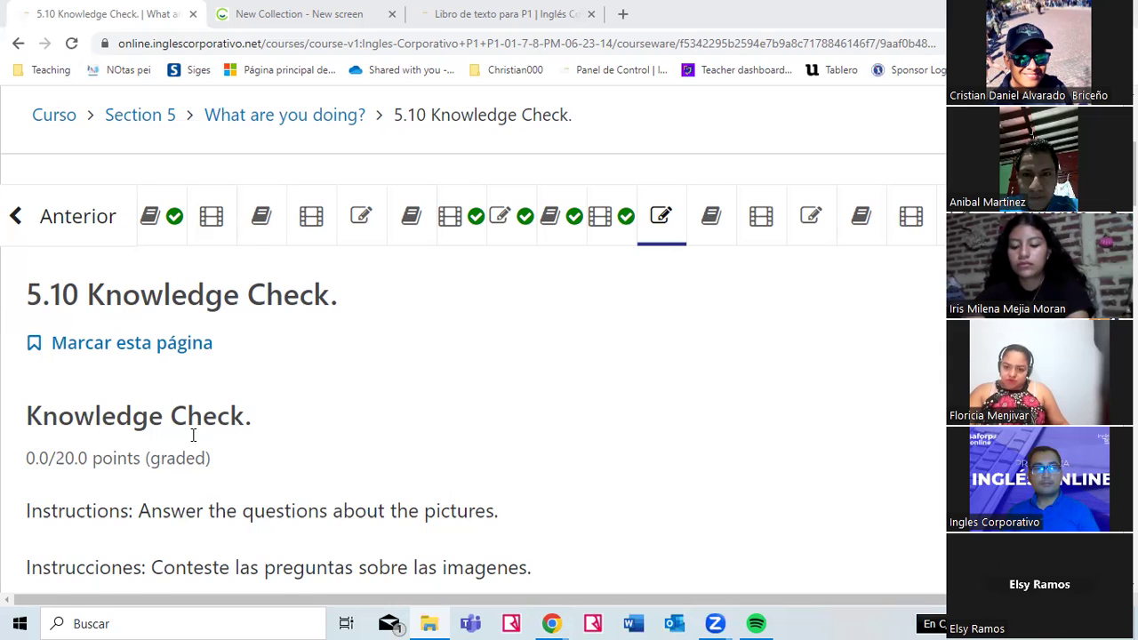
- Look through the 5.10 Knowledge Check, still at 0.0/20.0 points, and return to the top
scroll(193, 435, "down", 3)
scroll(425, 351, "down", 2)
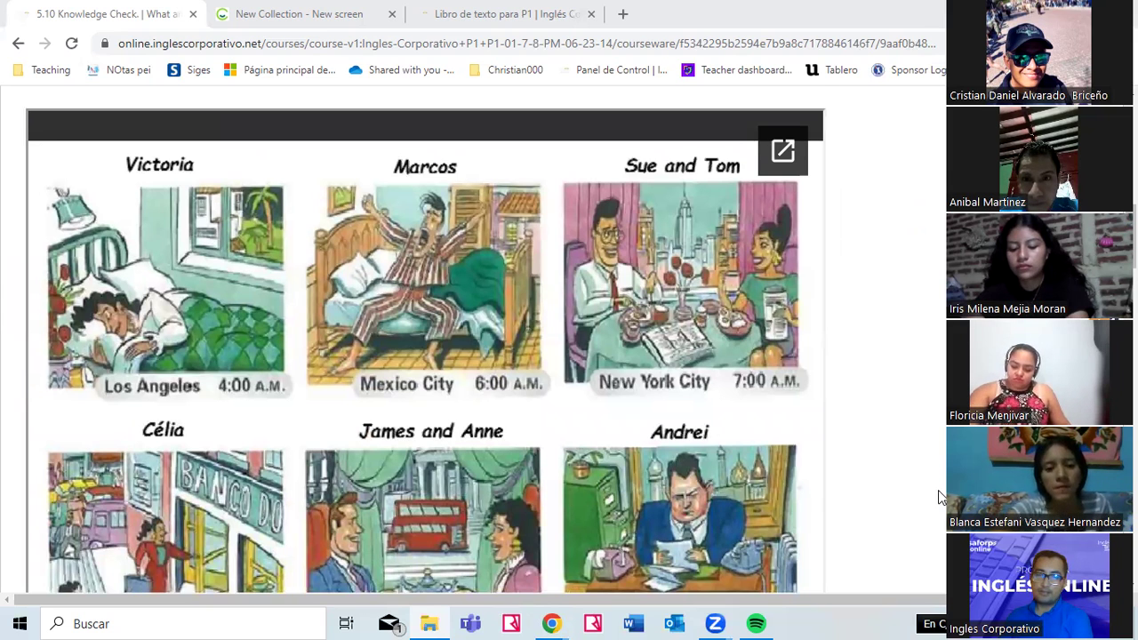
scroll(938, 490, "down", 1)
scroll(938, 496, "down", 2)
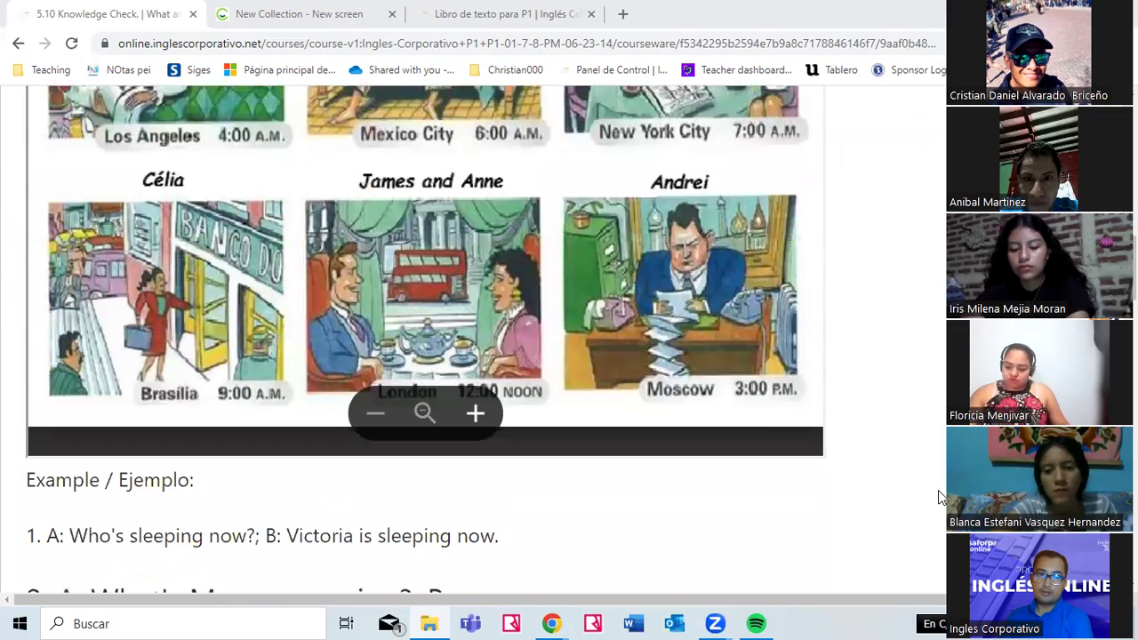
scroll(938, 496, "down", 10)
scroll(938, 496, "up", 1)
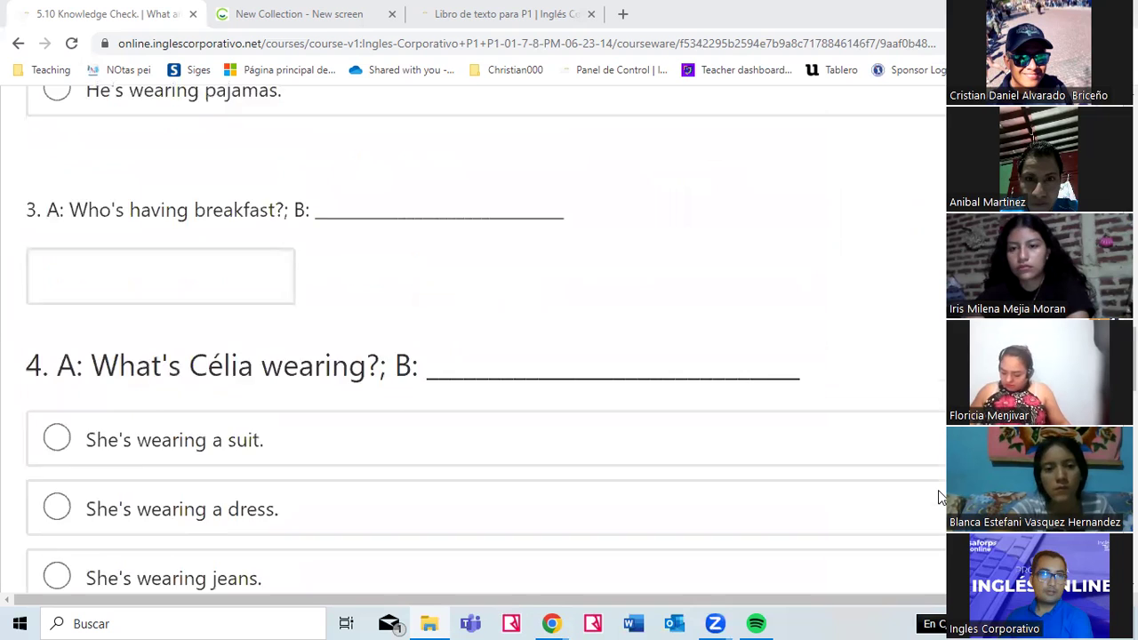
scroll(938, 496, "up", 1)
left_click_drag(71, 265, 439, 258)
scroll(795, 374, "up", 2)
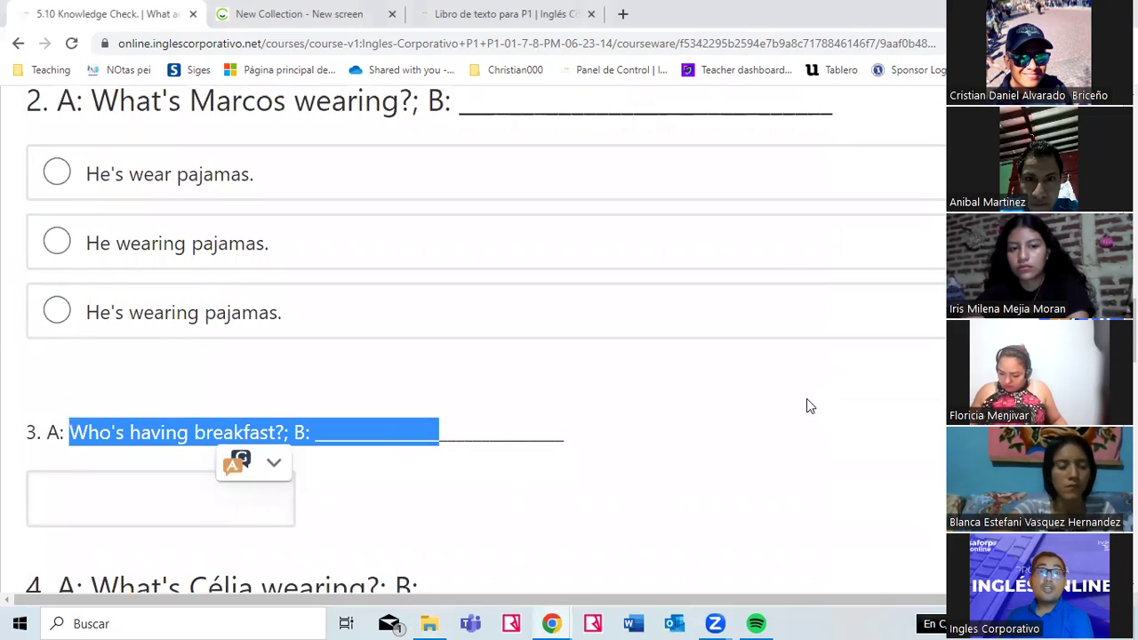
scroll(806, 406, "up", 10)
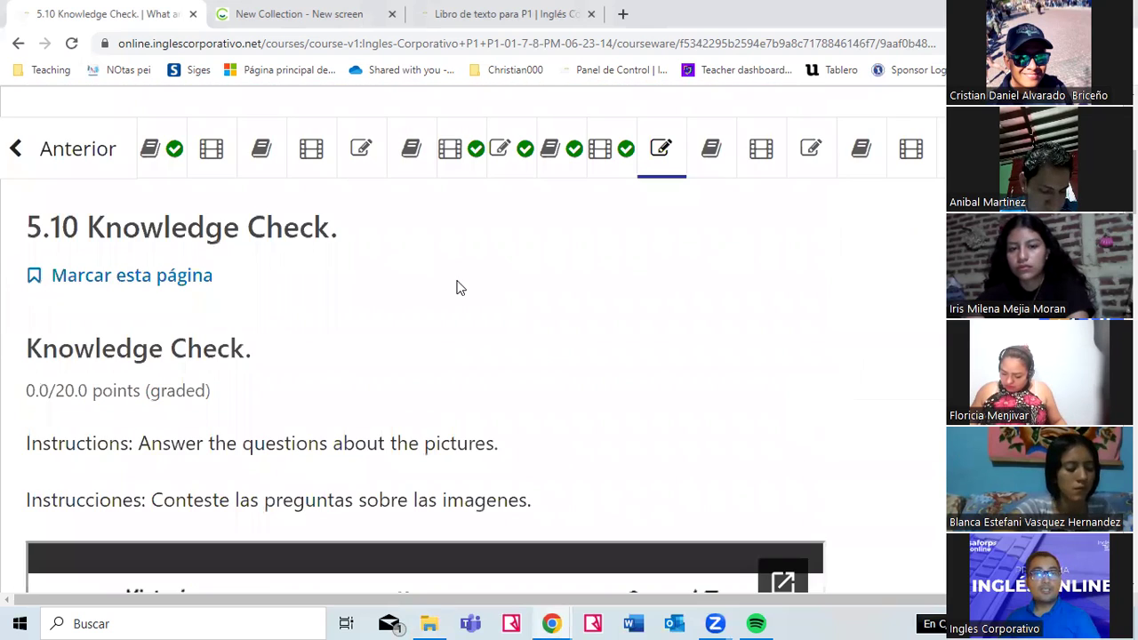
scroll(589, 158, "up", 5)
- From a new home-page tab, reach Inglés Principiante Módulo 1's Section 3 lesson, 3.14 Knowledge Check
middle_click(589, 157)
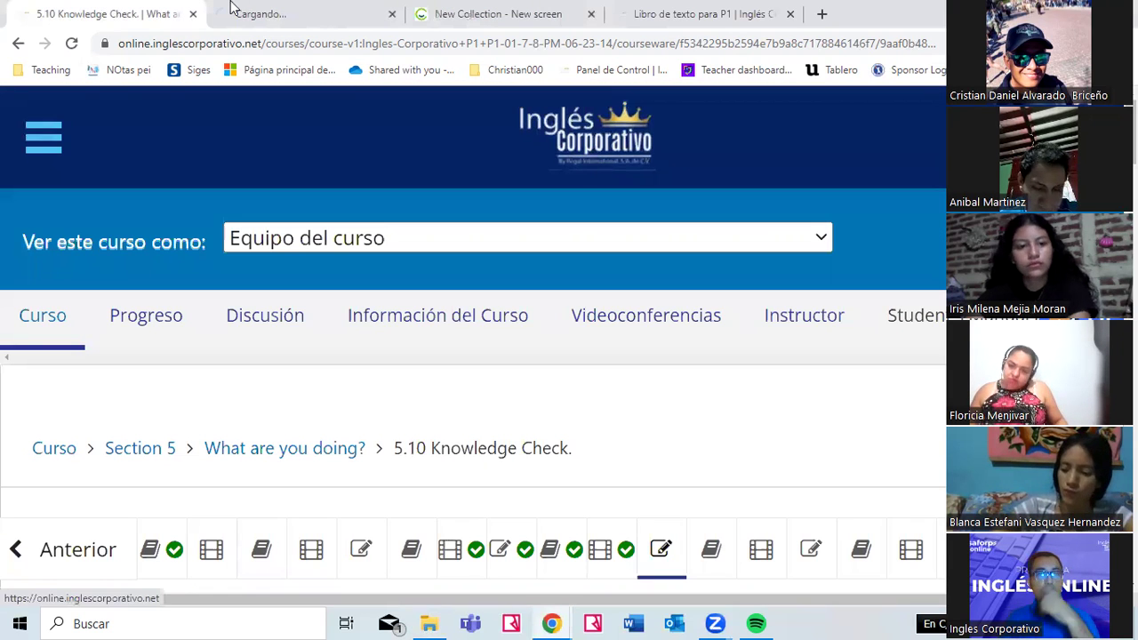
left_click(272, 12)
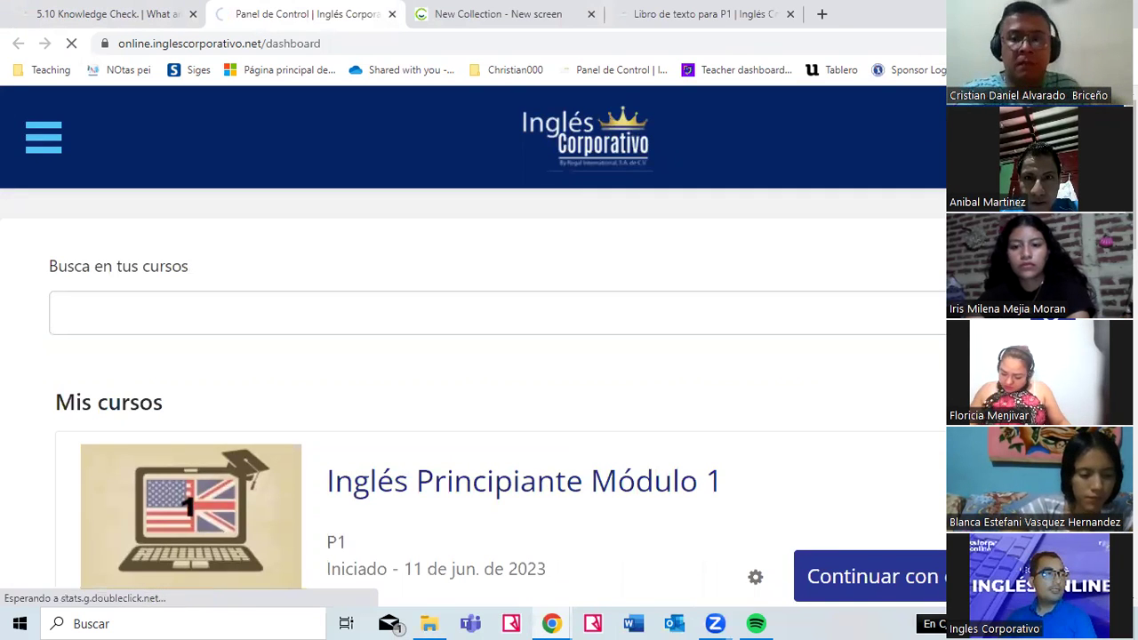
left_click(185, 505)
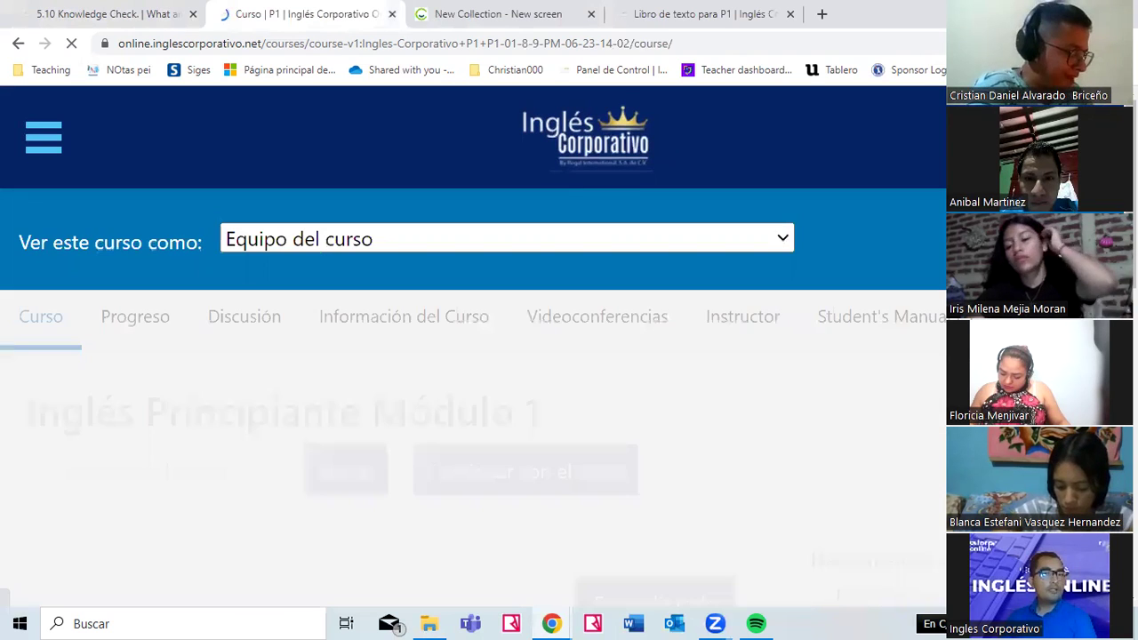
scroll(550, 474, "down", 5)
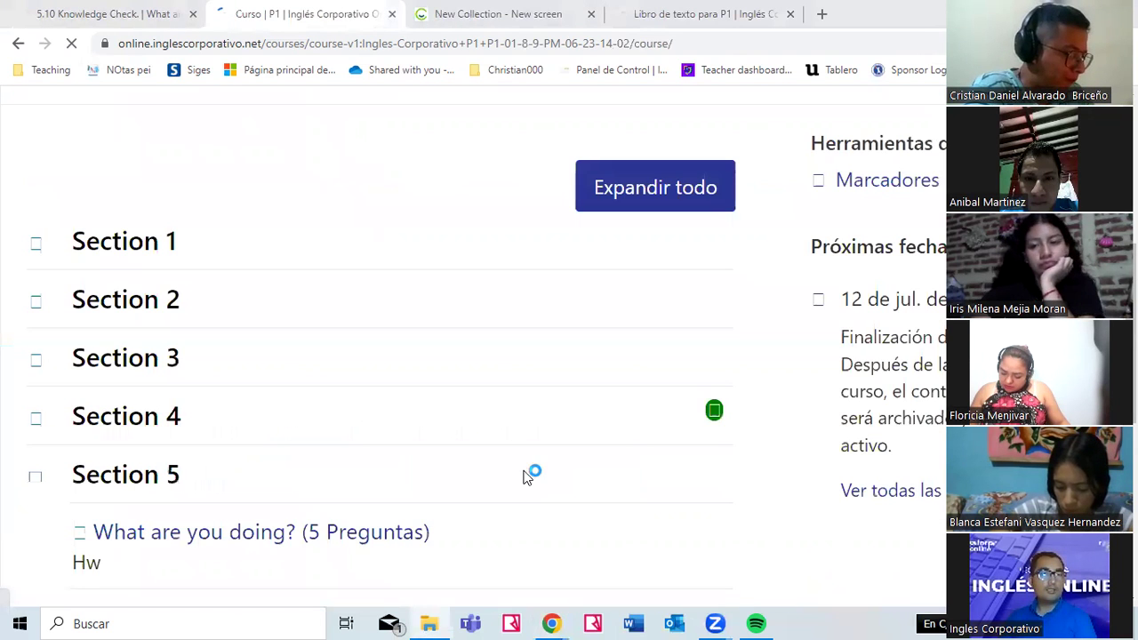
scroll(139, 204, "down", 2)
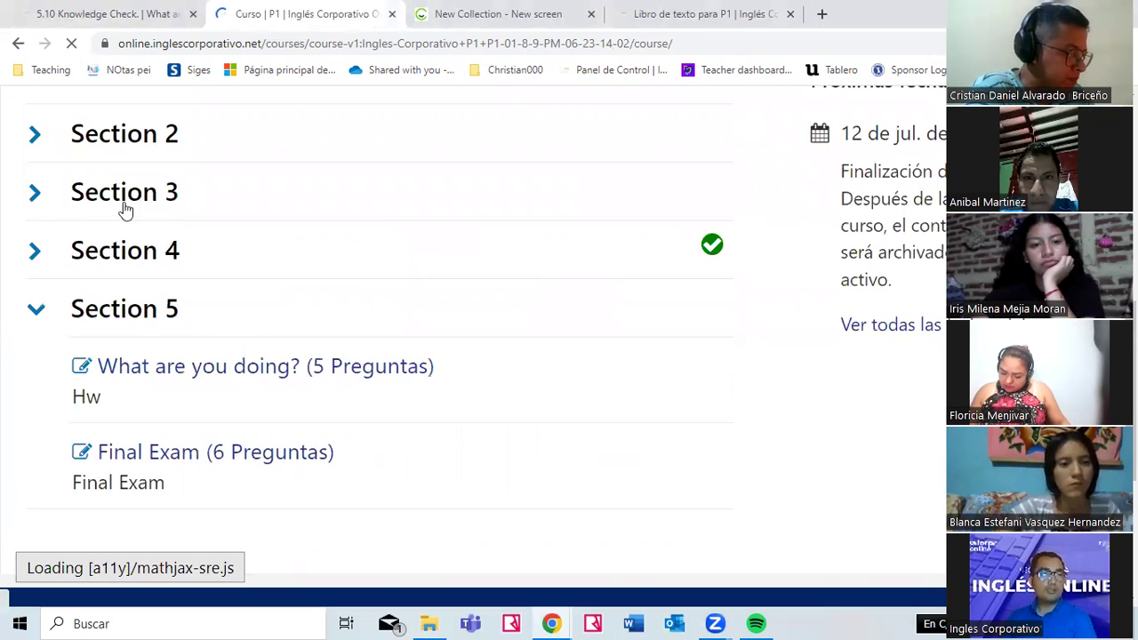
left_click(53, 201)
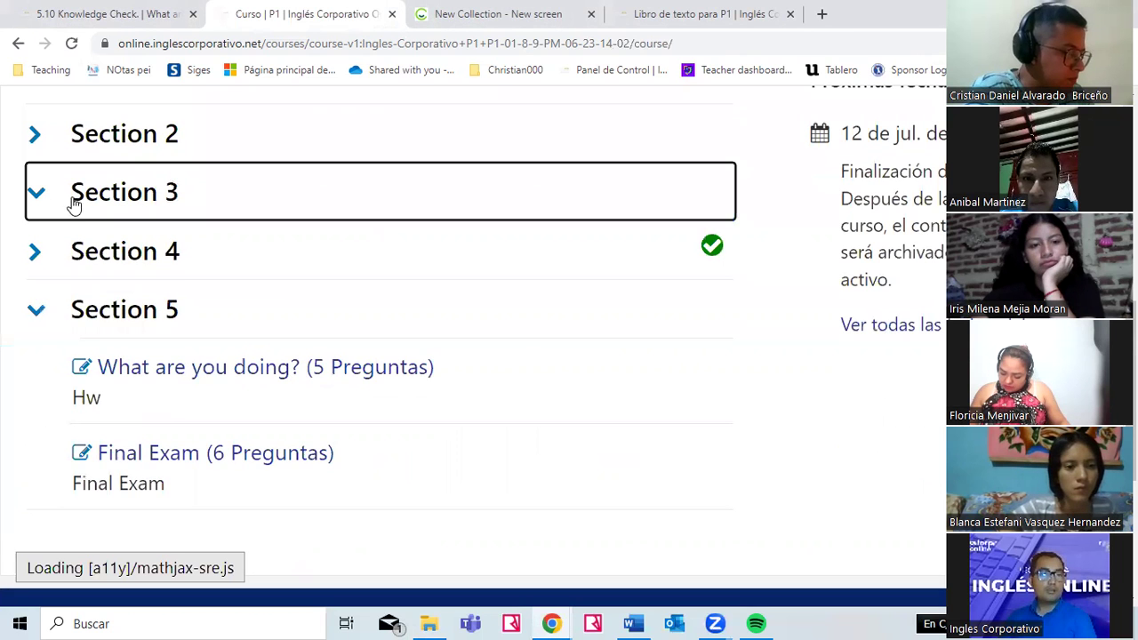
left_click(591, 327)
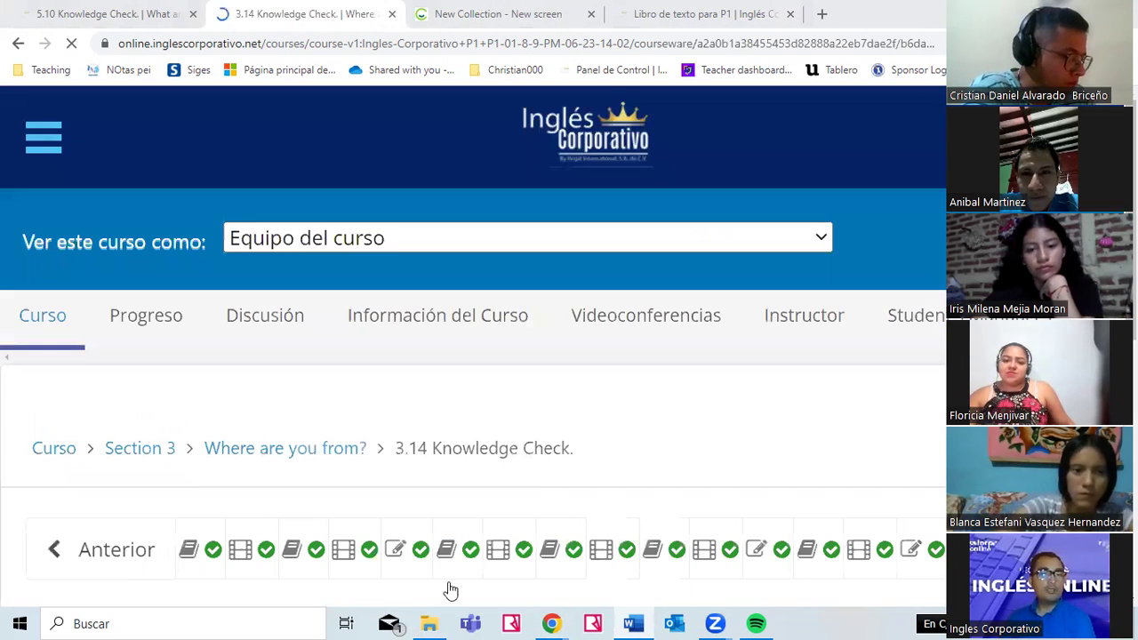
- Go to the 3.4 Knowledge Check and review Conversation II answers 'is', 'she's' and 'Is'
scroll(351, 399, "down", 2)
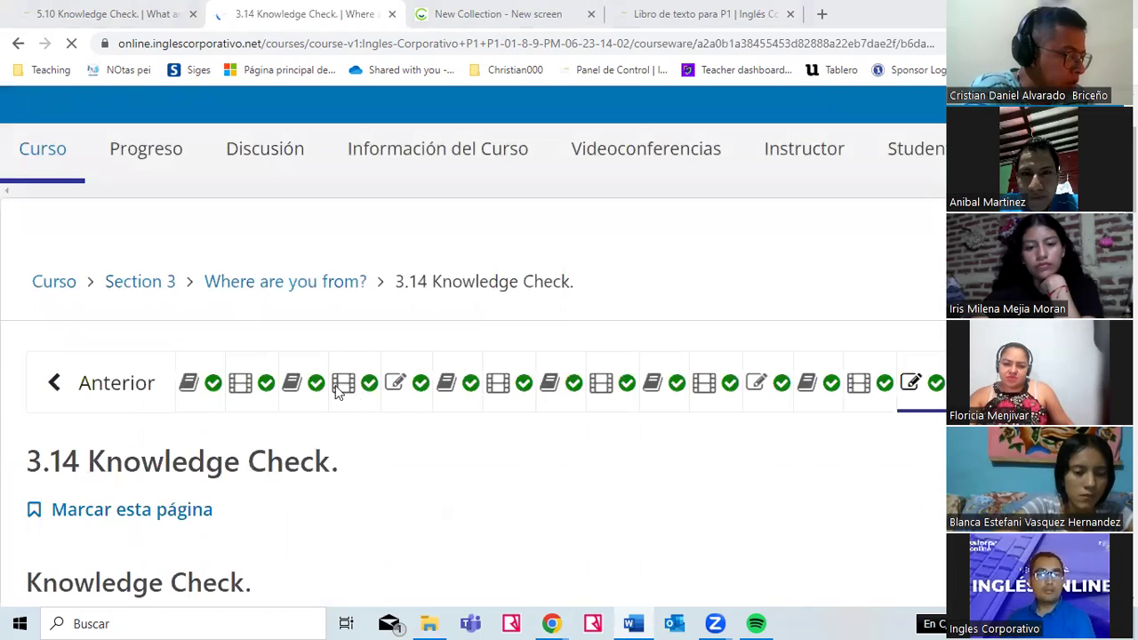
left_click(394, 391)
scroll(505, 450, "down", 5)
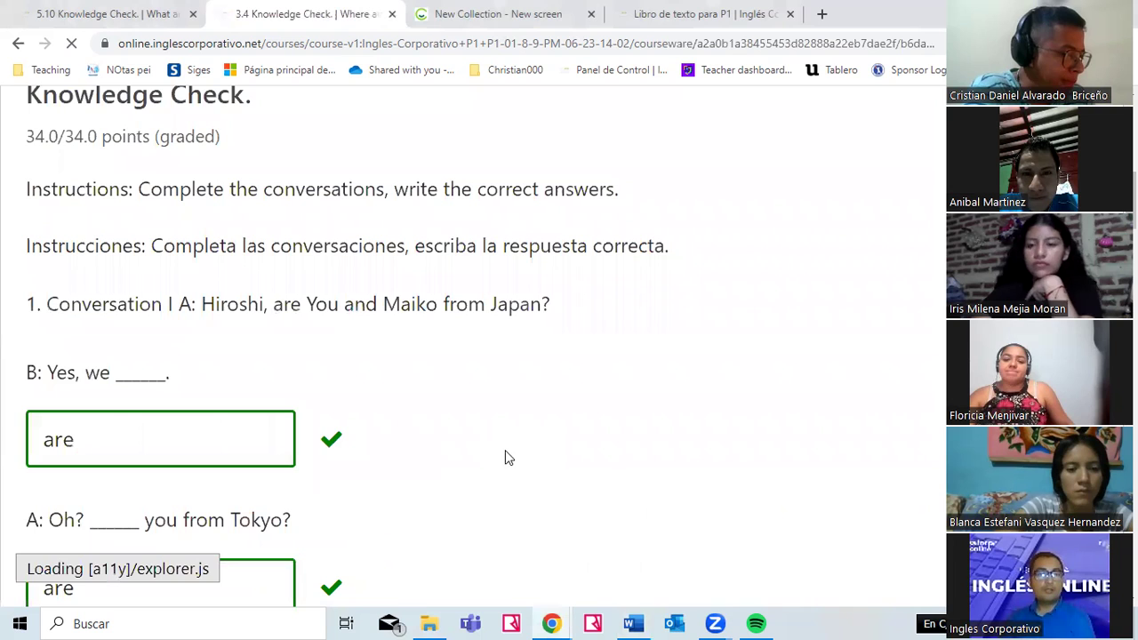
scroll(505, 451, "down", 2)
scroll(505, 458, "down", 3)
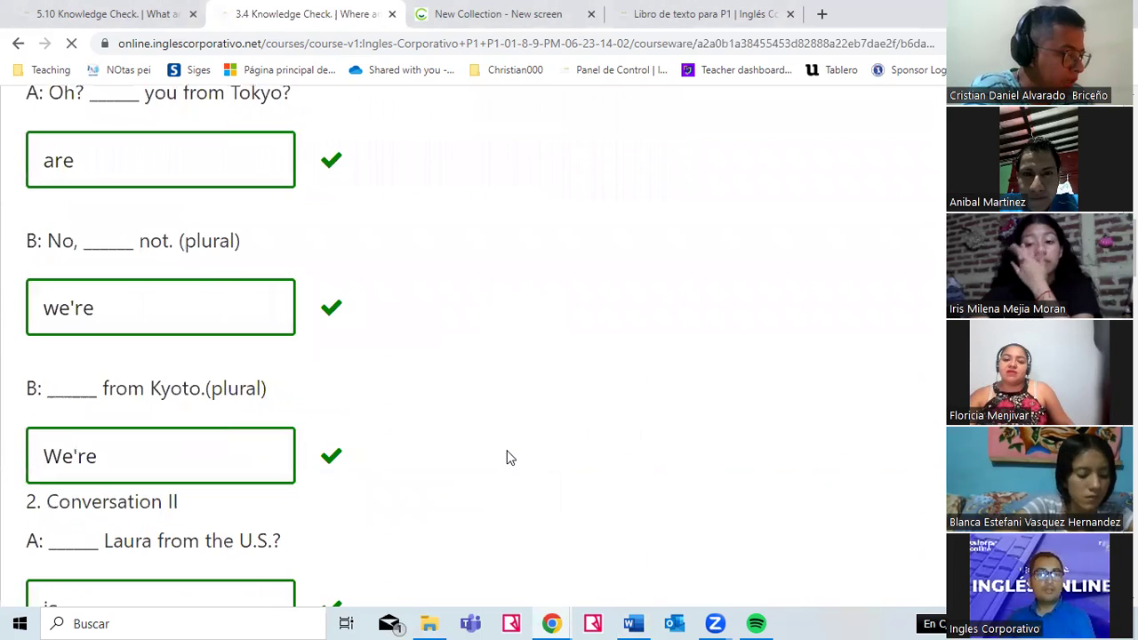
scroll(508, 458, "down", 3)
scroll(508, 457, "down", 1)
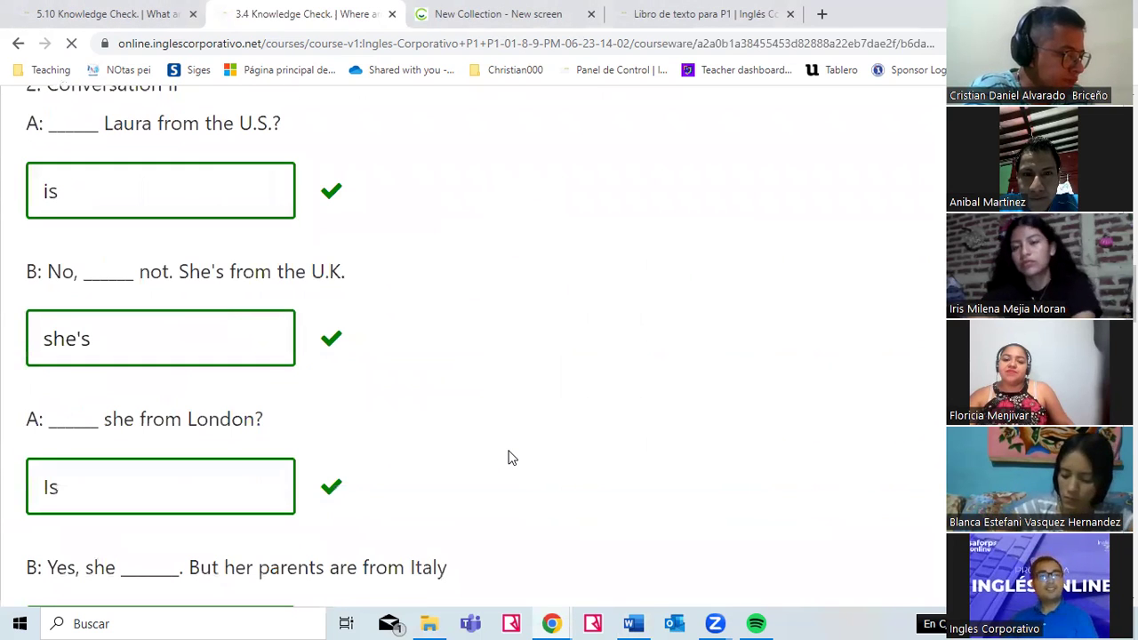
scroll(511, 459, "up", 1)
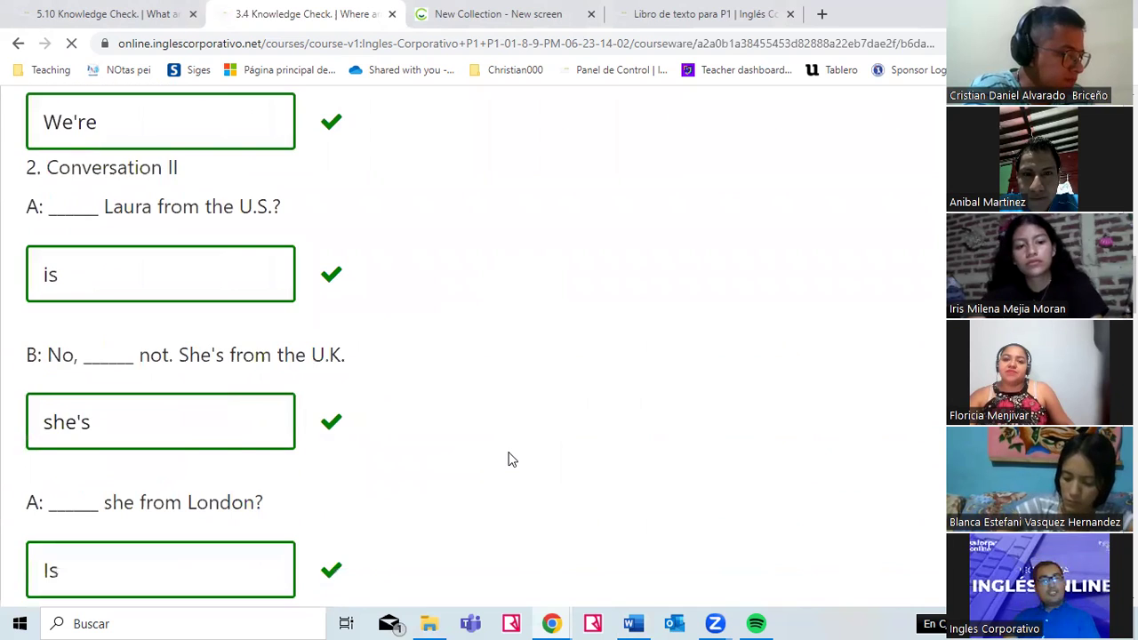
scroll(509, 459, "down", 1)
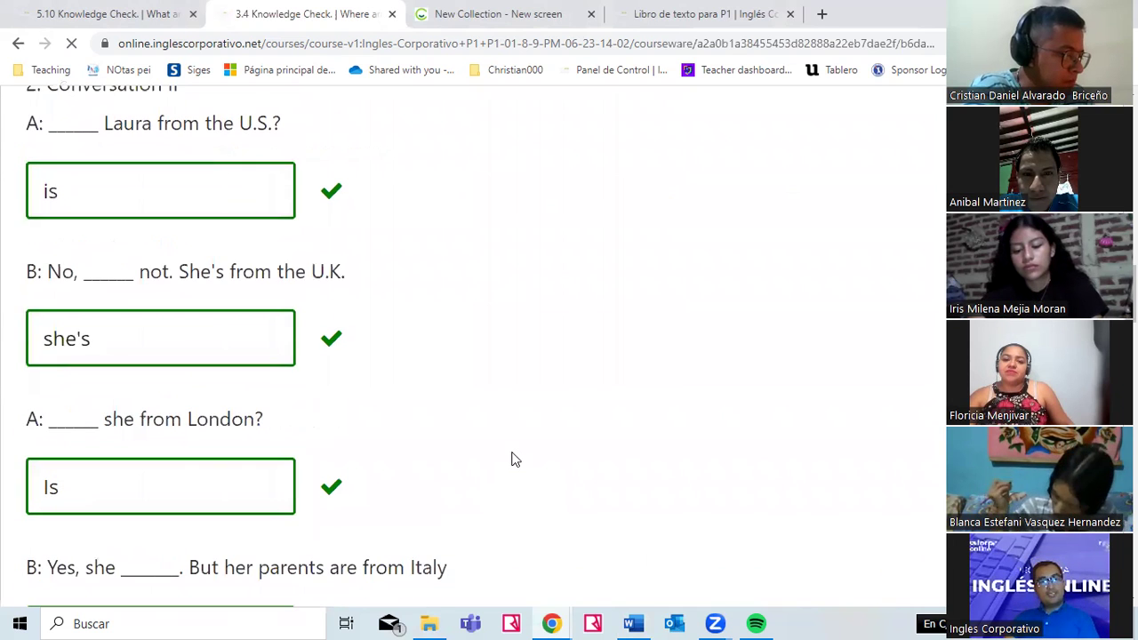
scroll(172, 445, "up", 1)
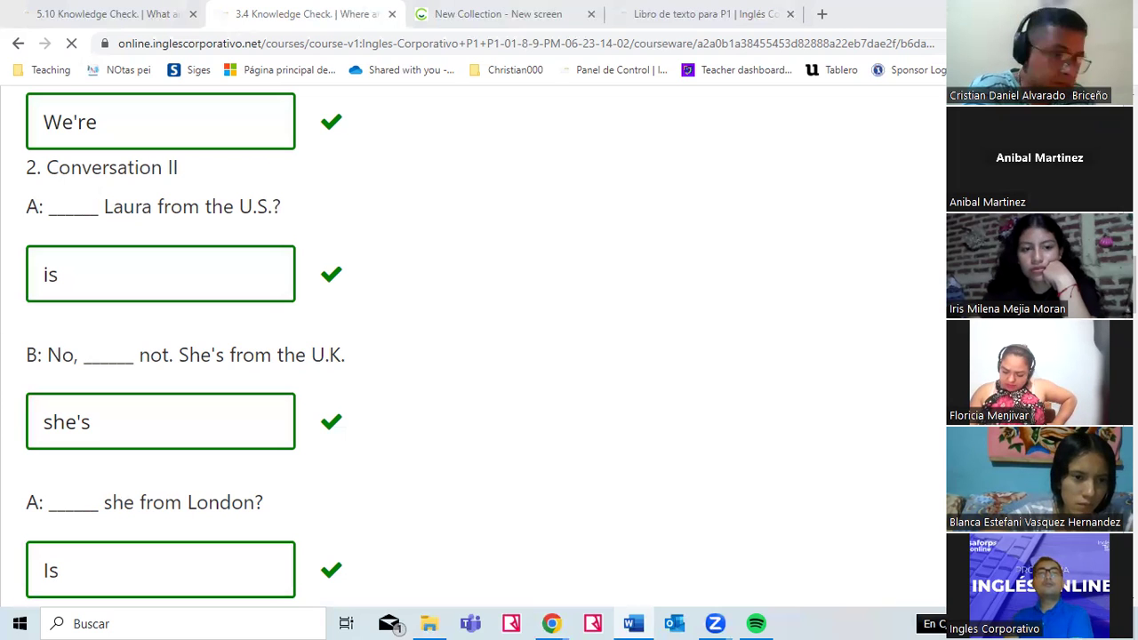
- Capitalise the Conversation II answer to She's and submit the 3.4 Knowledge Check
left_click(148, 447)
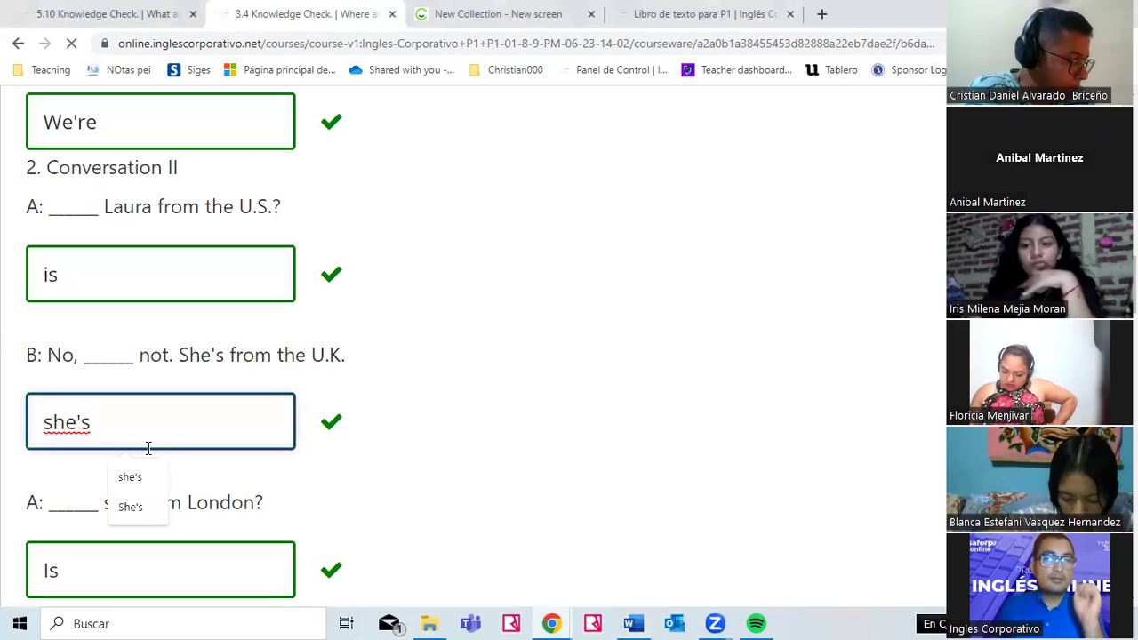
left_click(131, 506)
scroll(471, 475, "down", 7)
scroll(470, 482, "down", 20)
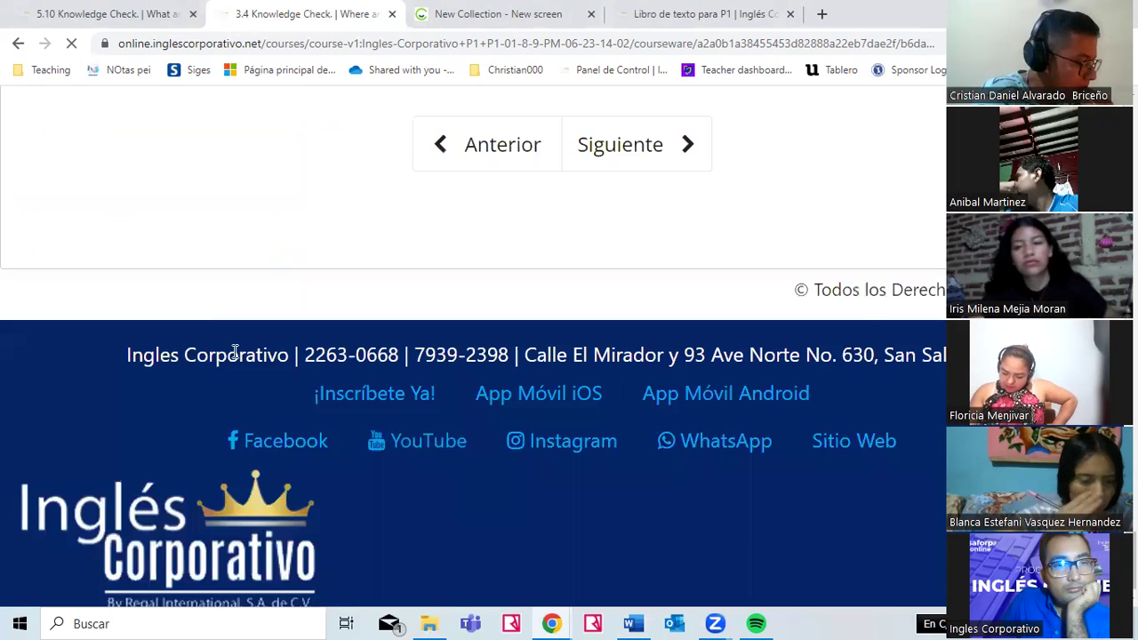
scroll(234, 351, "up", 3)
left_click(98, 226)
- Delete and retype the apostrophe in the She's answer, then resubmit the Knowledge Check
scroll(329, 455, "up", 8)
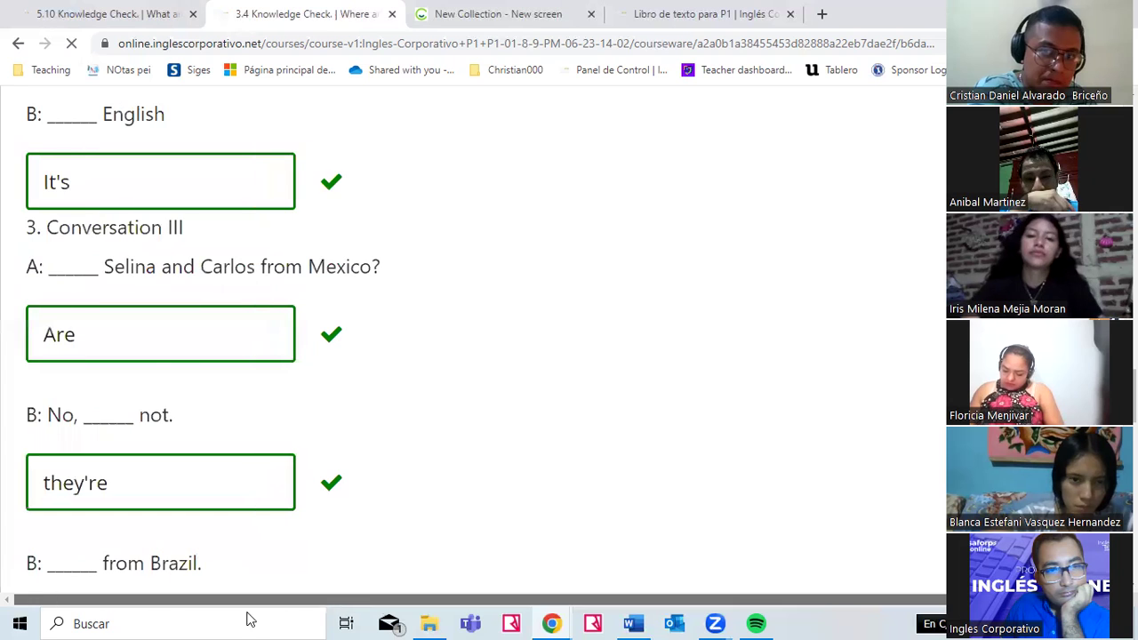
scroll(400, 526, "up", 3)
scroll(400, 532, "up", 10)
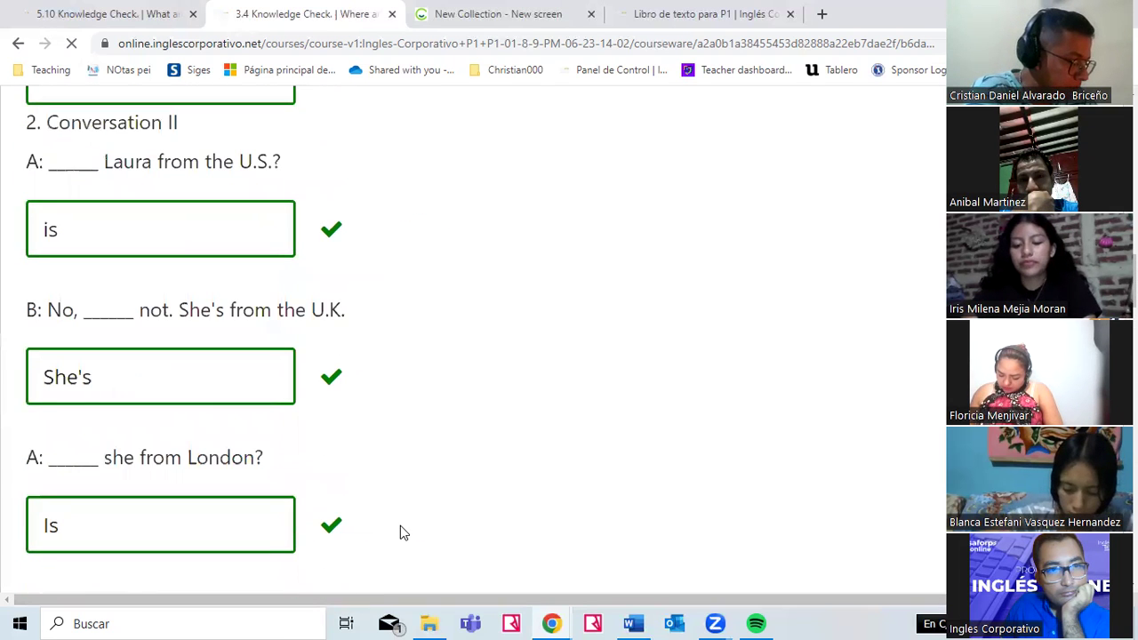
left_click(138, 379)
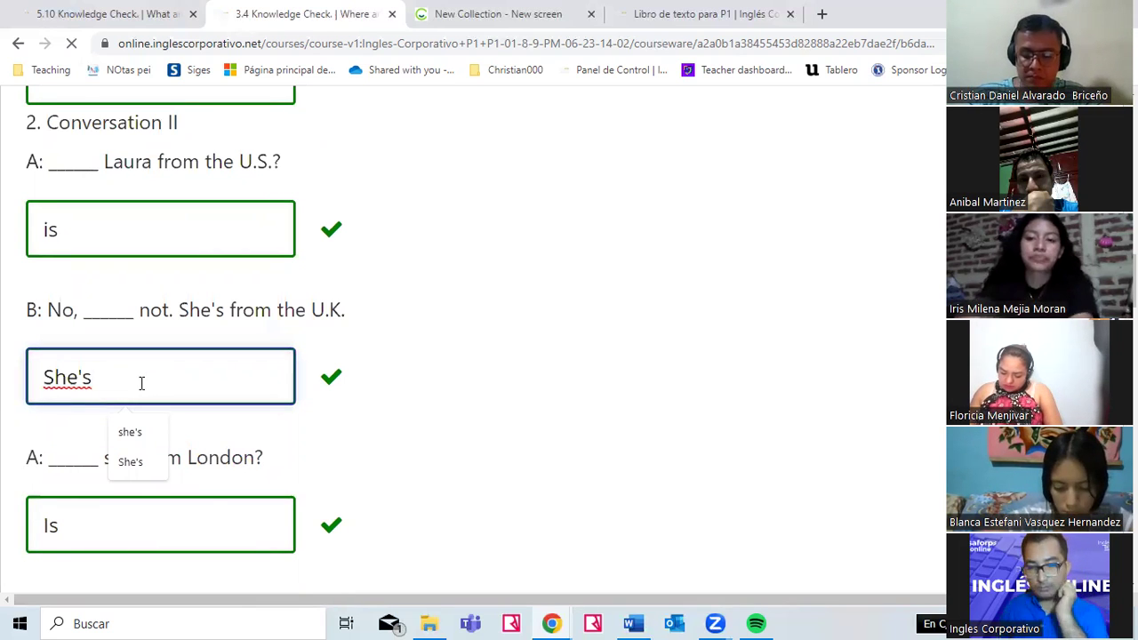
key("BackSpace")
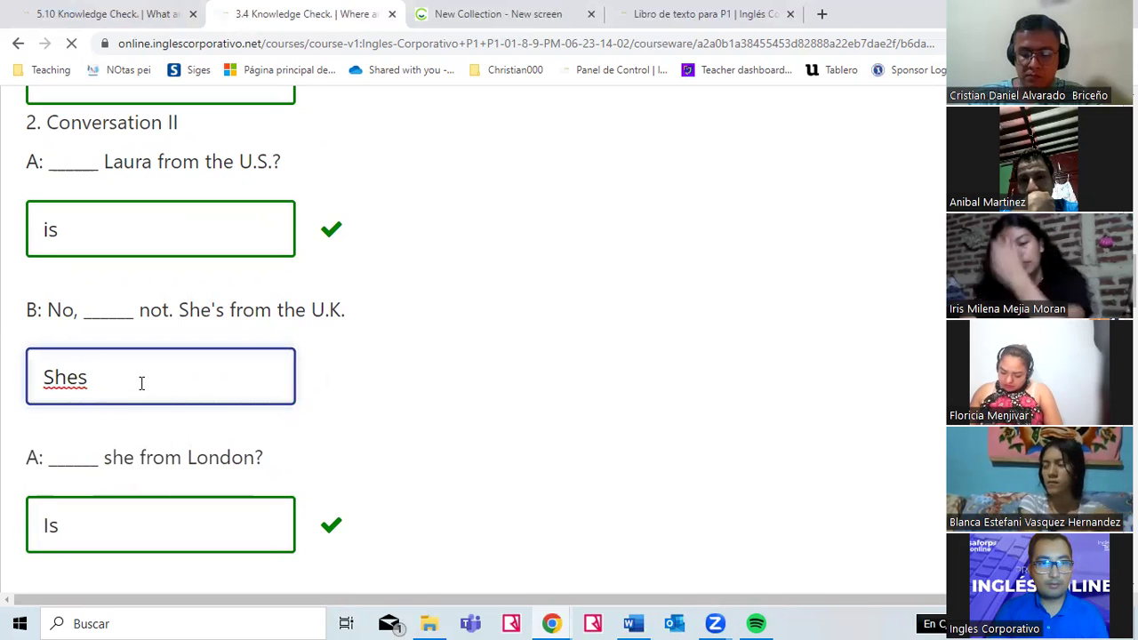
type("'")
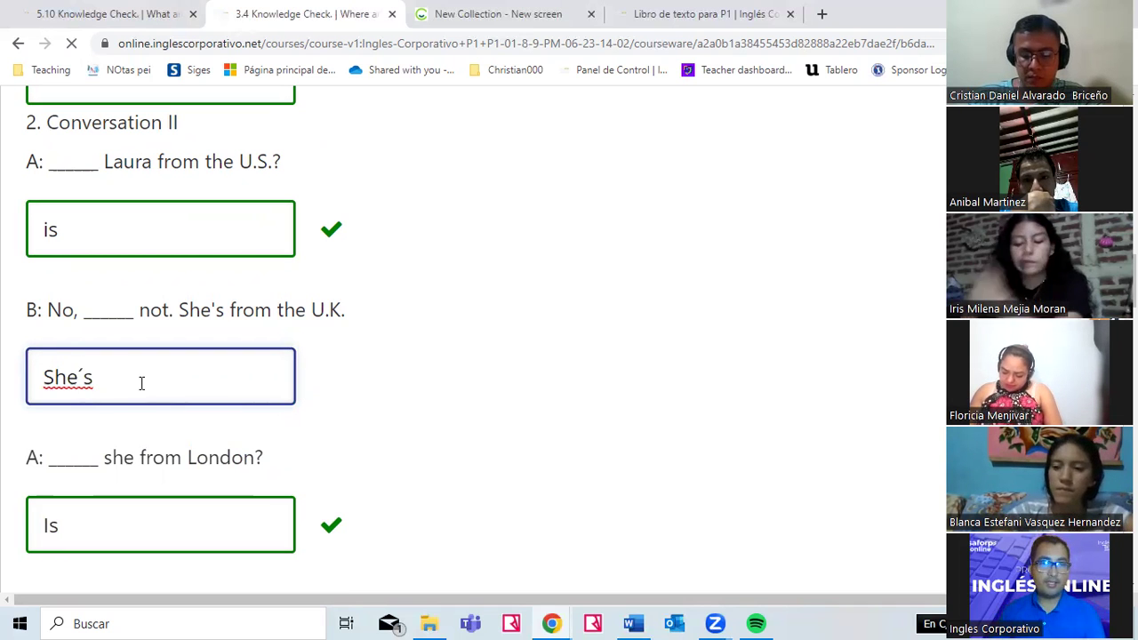
scroll(198, 386, "down", 10)
scroll(270, 405, "down", 15)
scroll(131, 381, "up", 2)
left_click(98, 214)
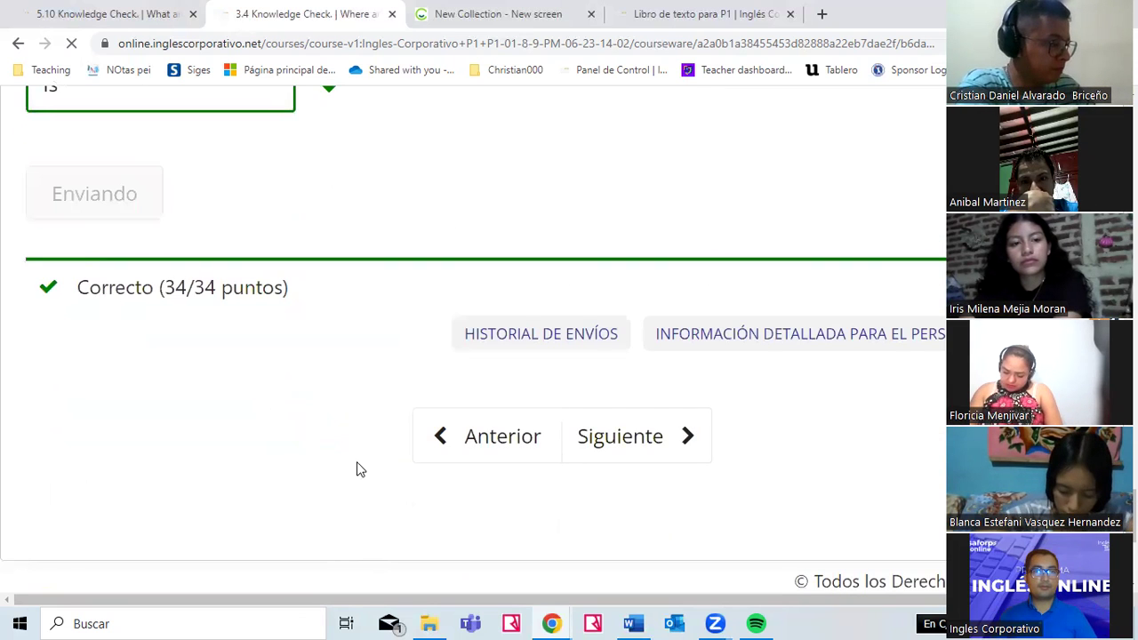
scroll(373, 469, "up", 5)
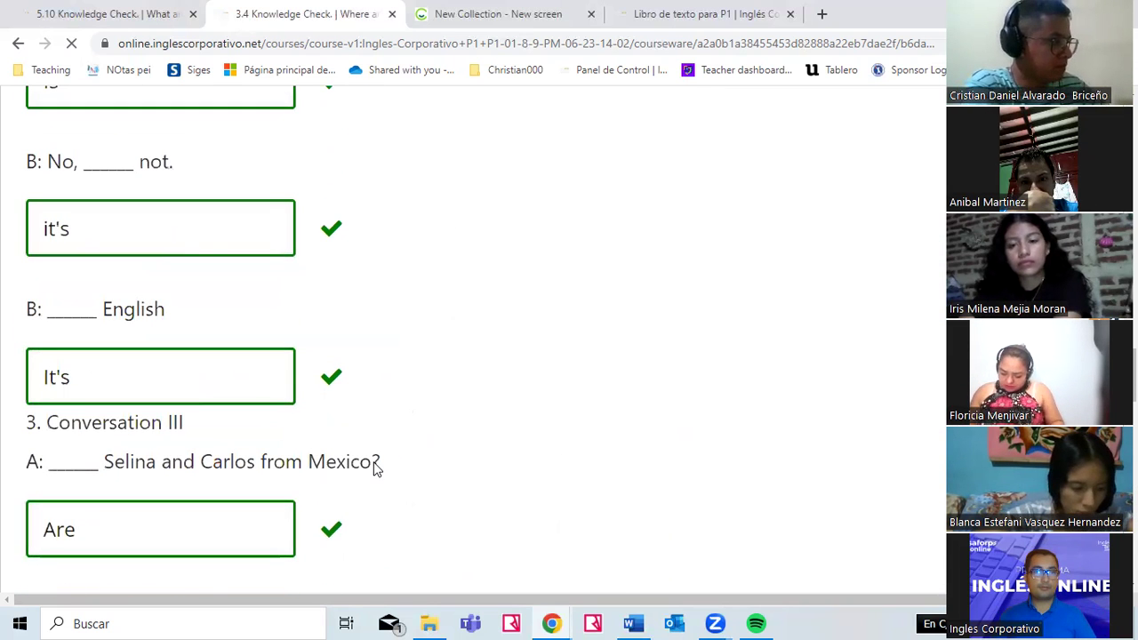
scroll(374, 469, "down", 7)
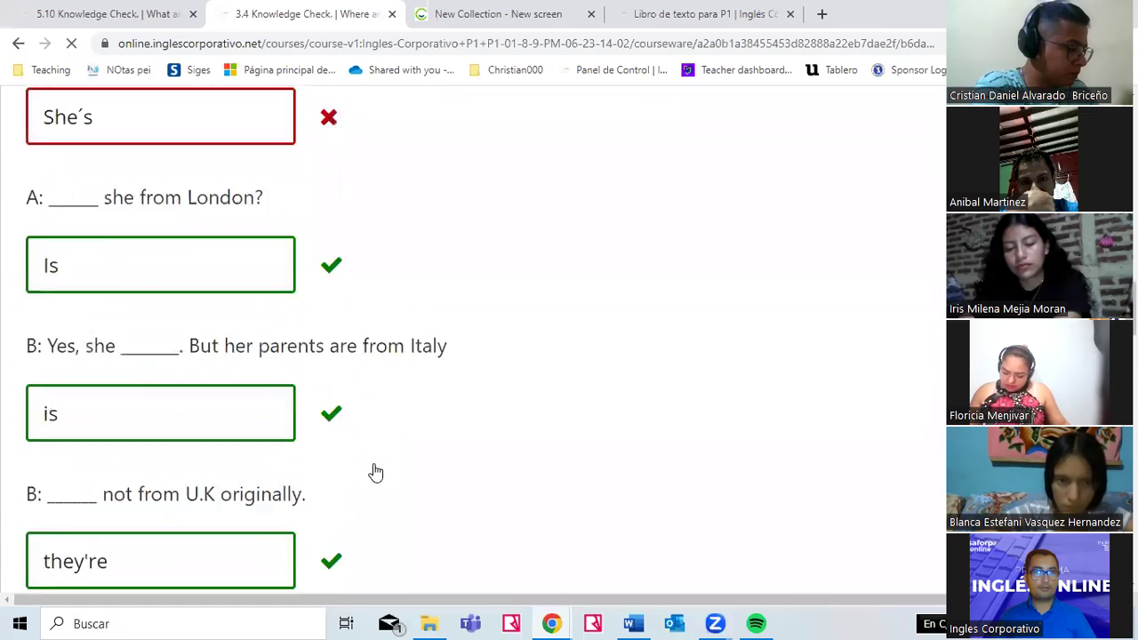
scroll(373, 471, "up", 1)
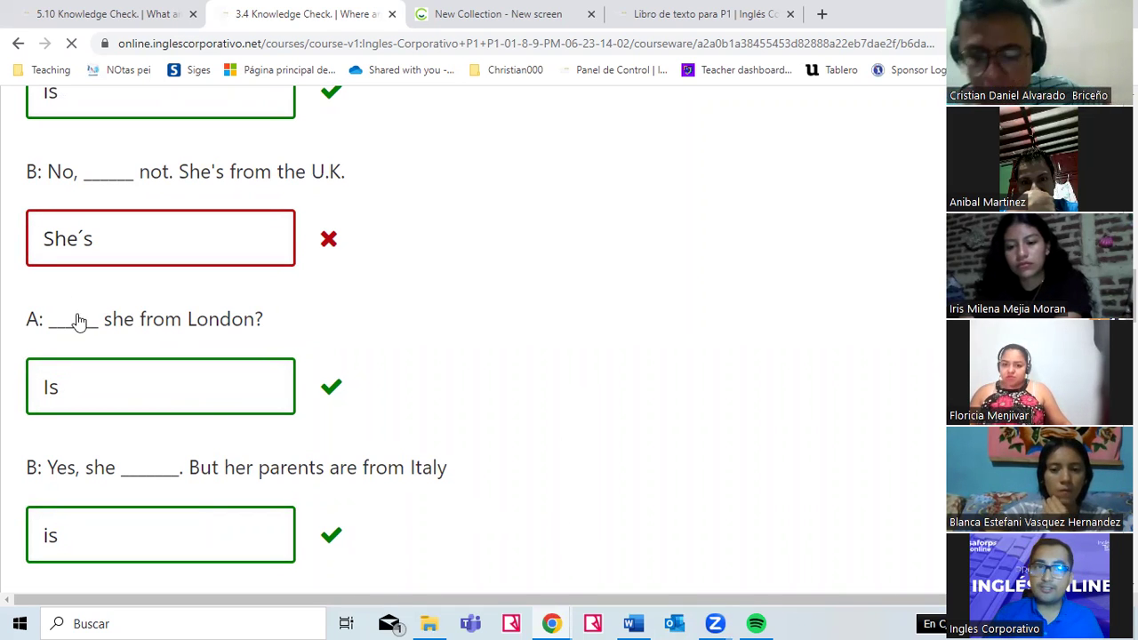
left_click(93, 249)
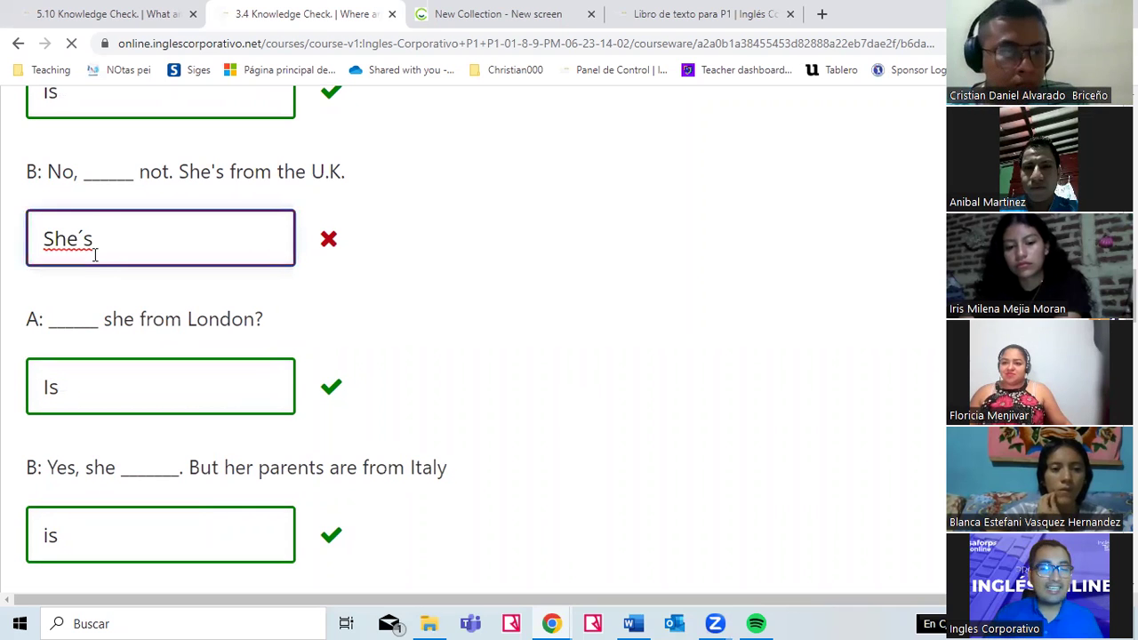
key("Left")
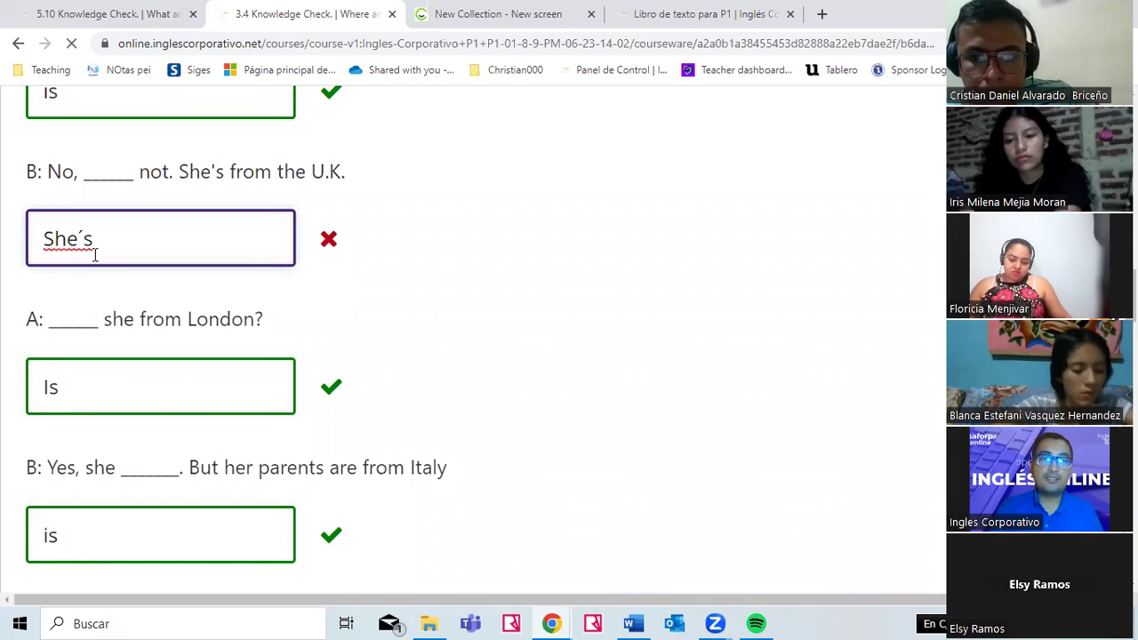
left_click(468, 257)
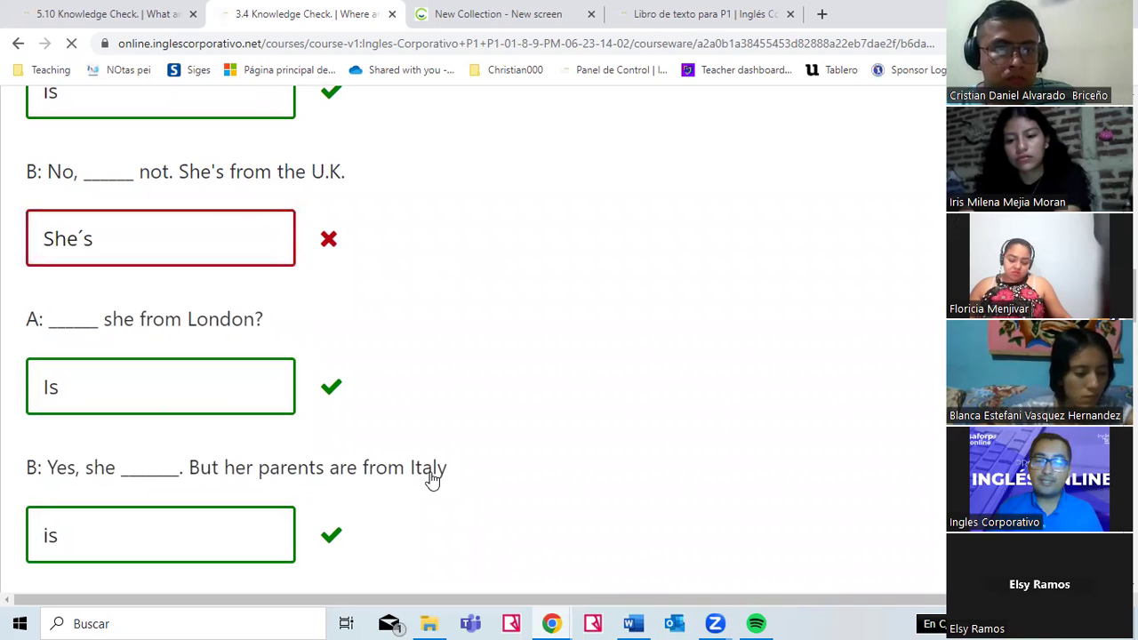
- Change She´s to She's with a straight apostrophe, resubmit, and see all Conversation II blanks correct
left_click(86, 233)
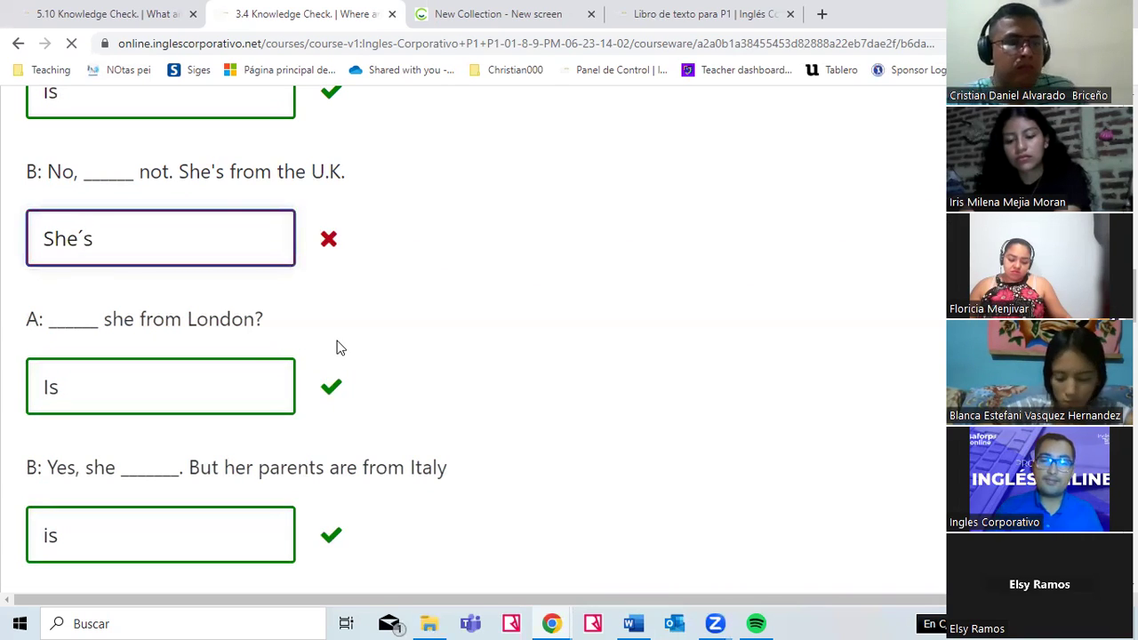
key("BackSpace")
type("'")
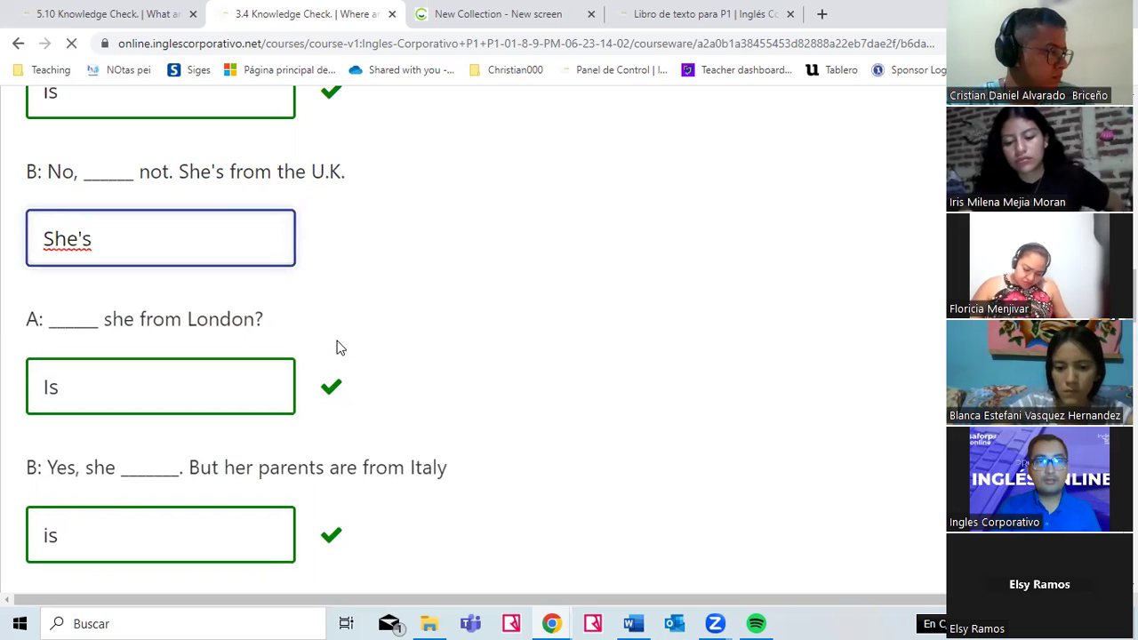
key("Tab")
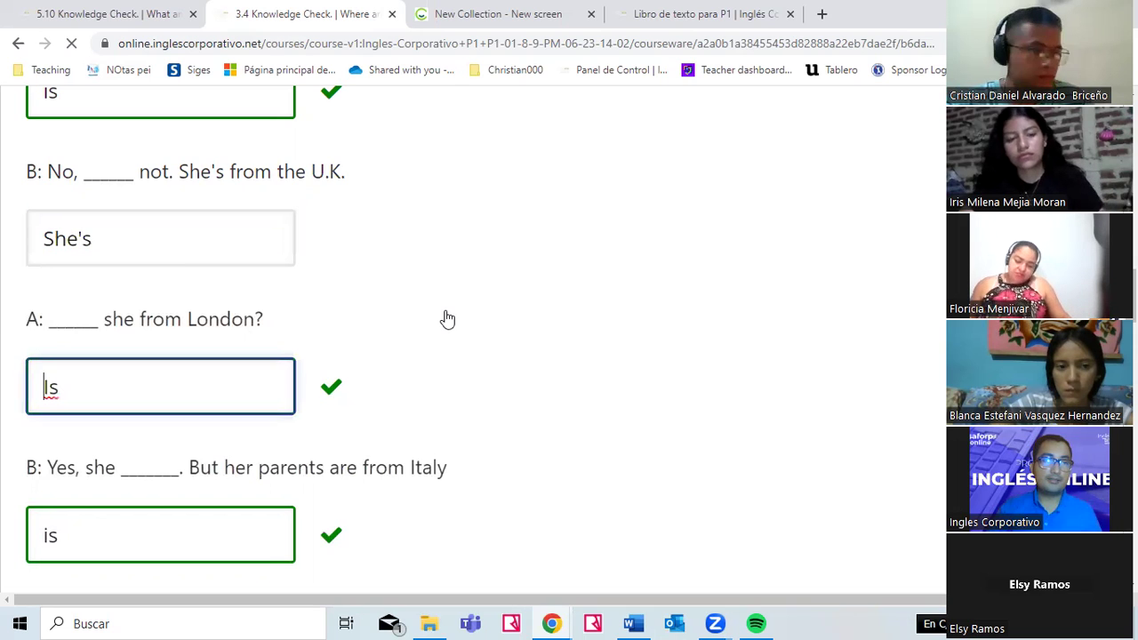
scroll(579, 322, "down", 5)
scroll(579, 323, "down", 10)
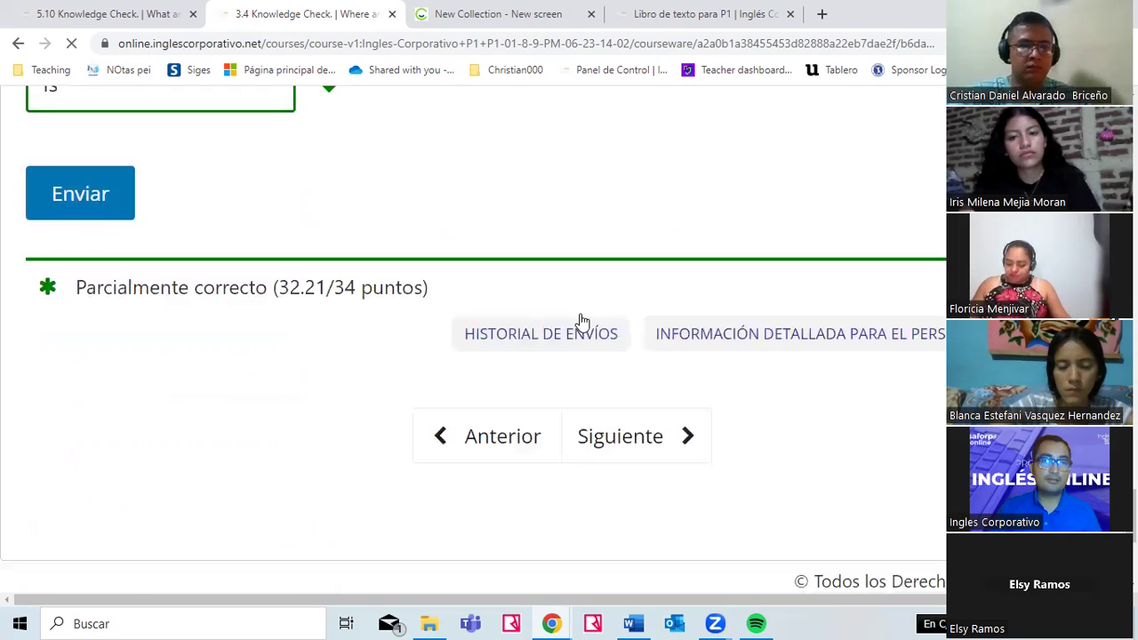
left_click(80, 194)
scroll(244, 353, "up", 7)
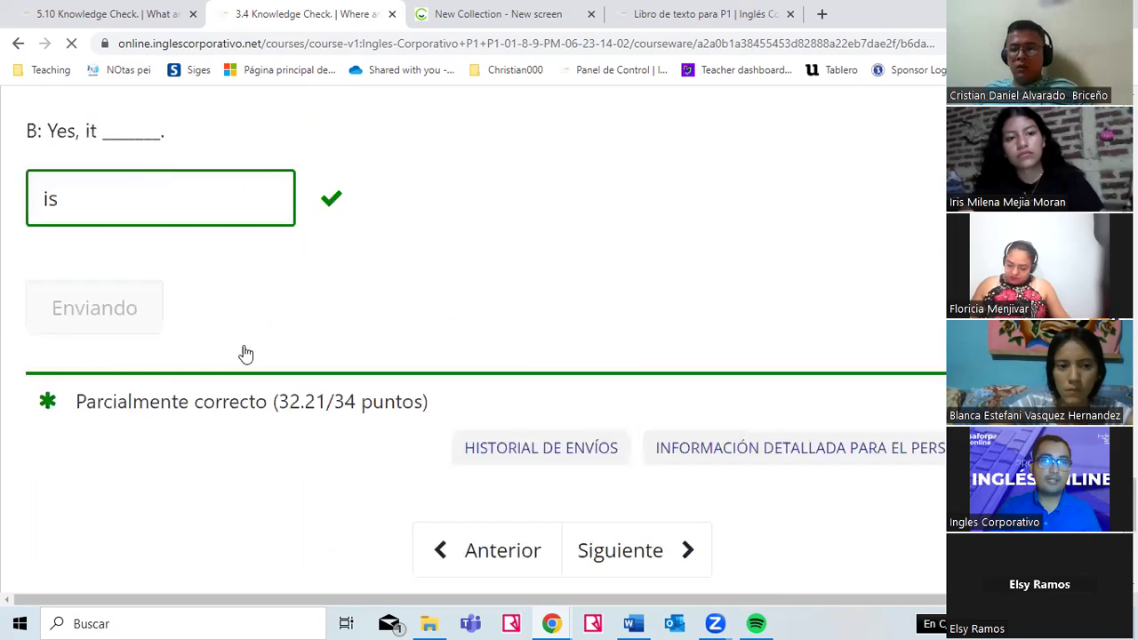
scroll(371, 380, "up", 10)
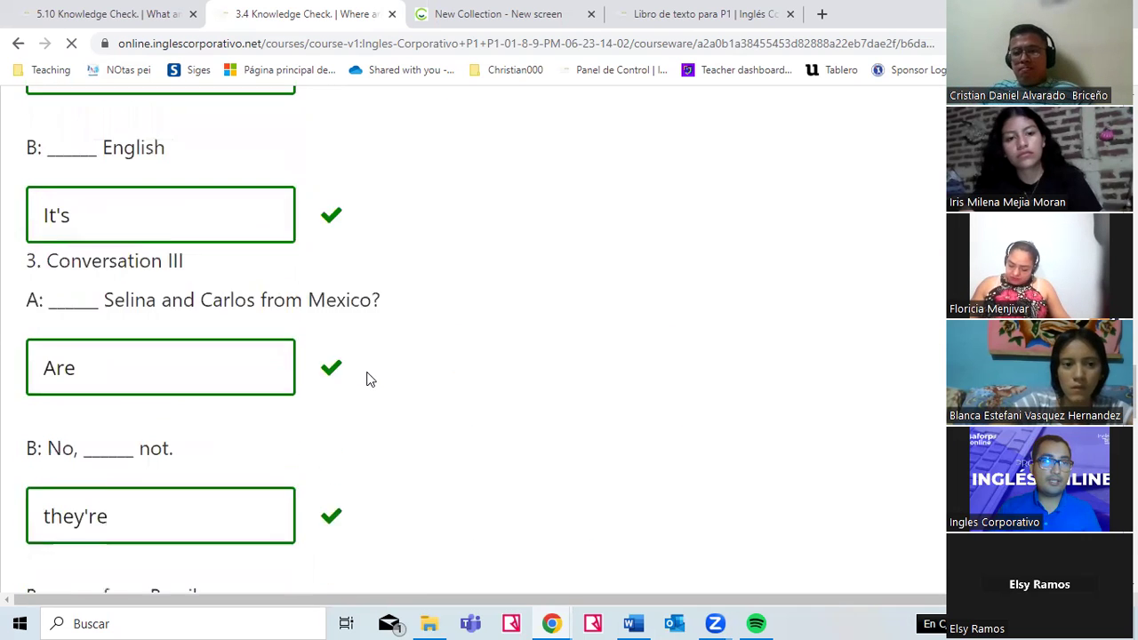
scroll(371, 379, "up", 7)
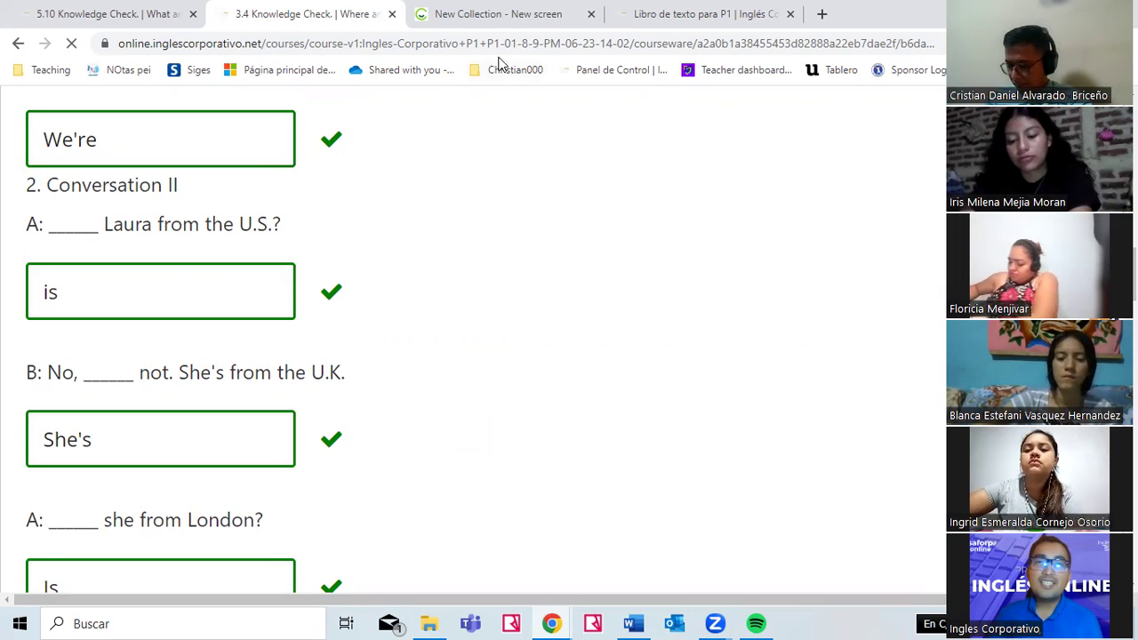
left_click(391, 14)
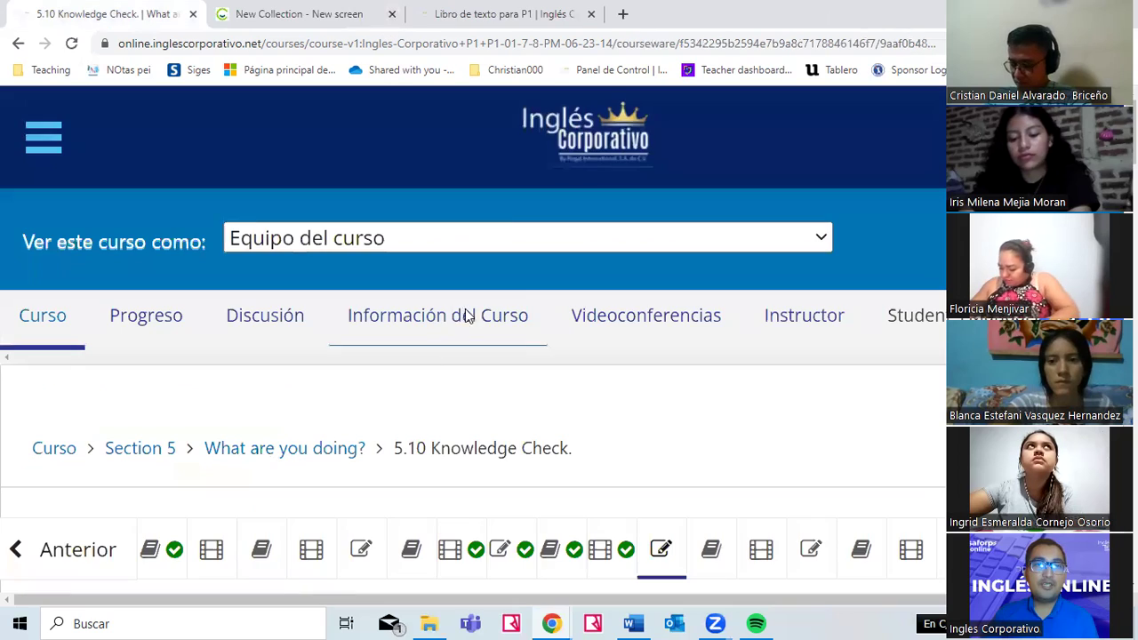
scroll(510, 391, "down", 5)
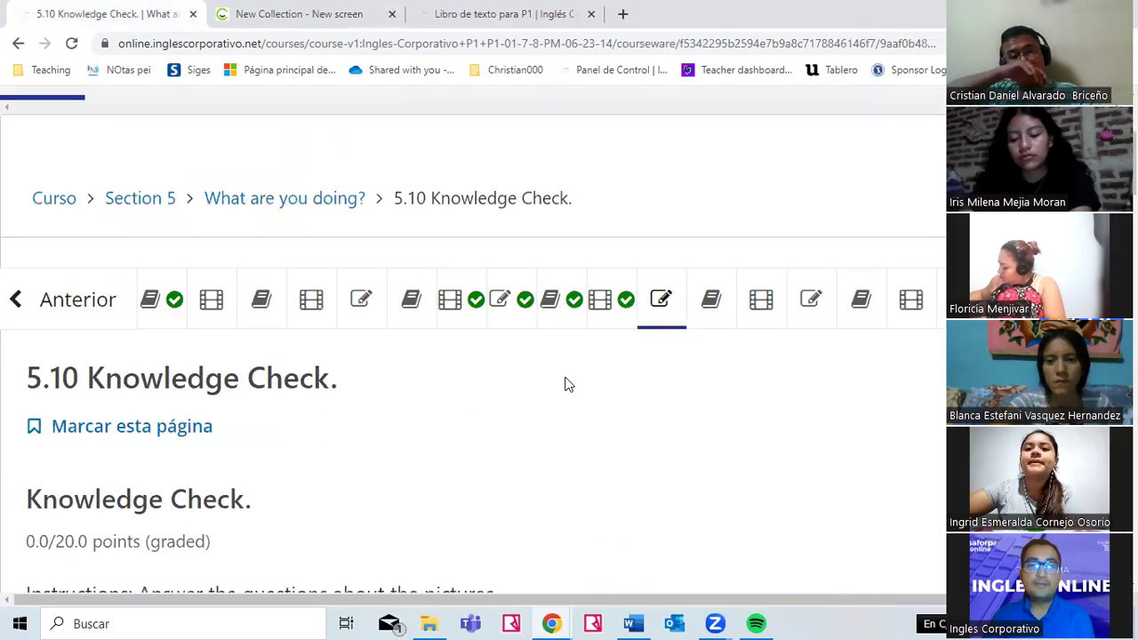
scroll(568, 384, "down", 6)
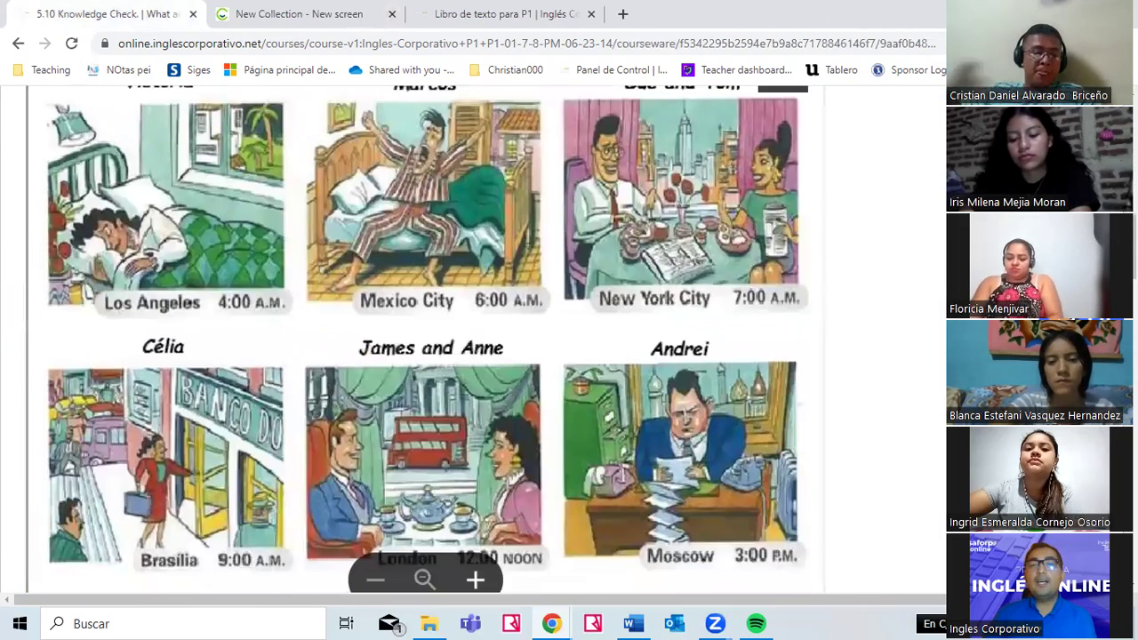
scroll(934, 427, "down", 3)
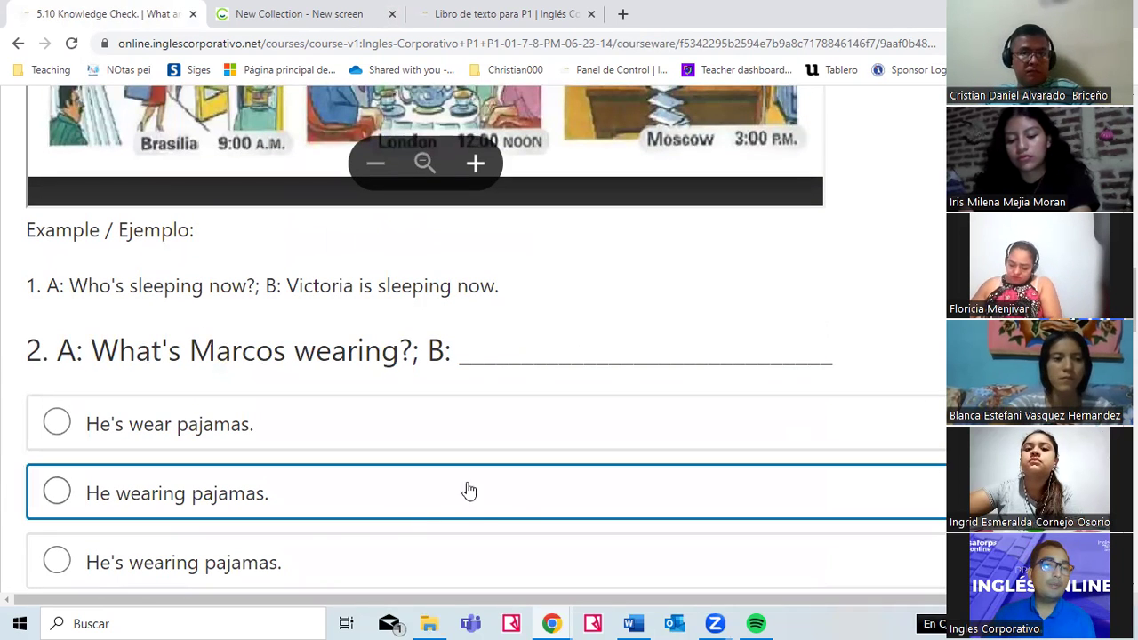
scroll(294, 534, "up", 2)
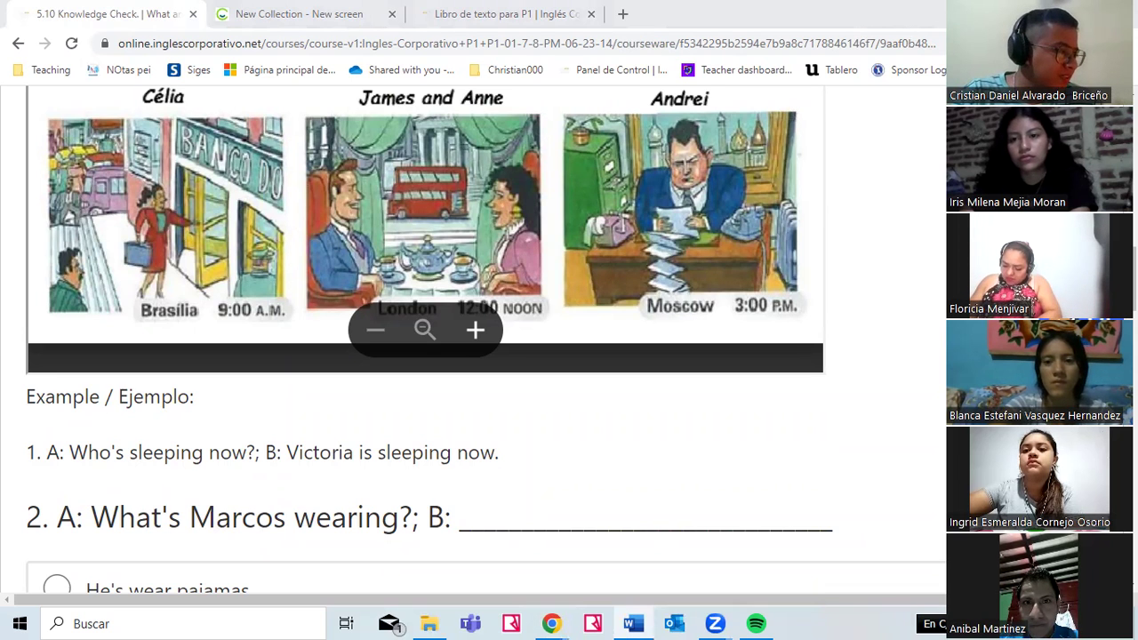
scroll(381, 504, "down", 2)
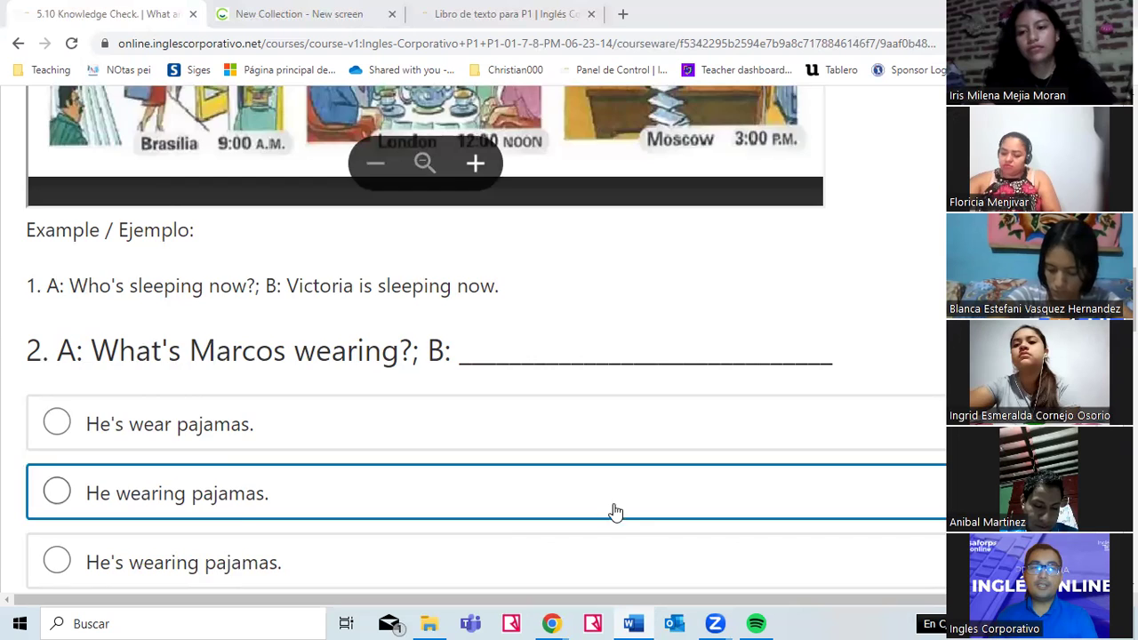
scroll(610, 513, "down", 3)
scroll(636, 506, "down", 1)
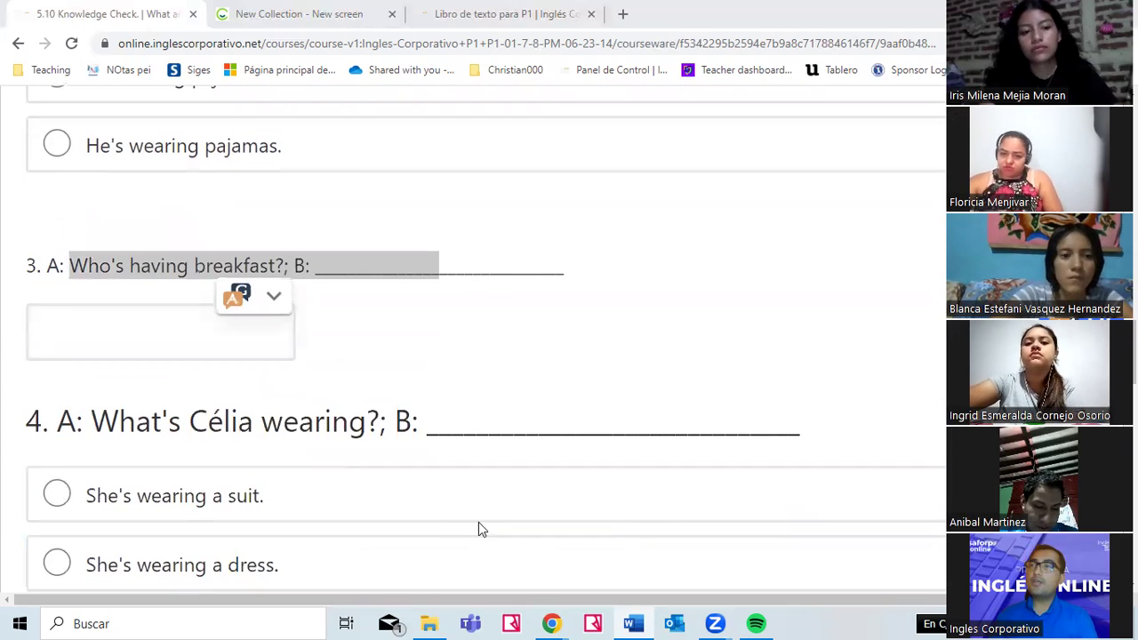
left_click(521, 12)
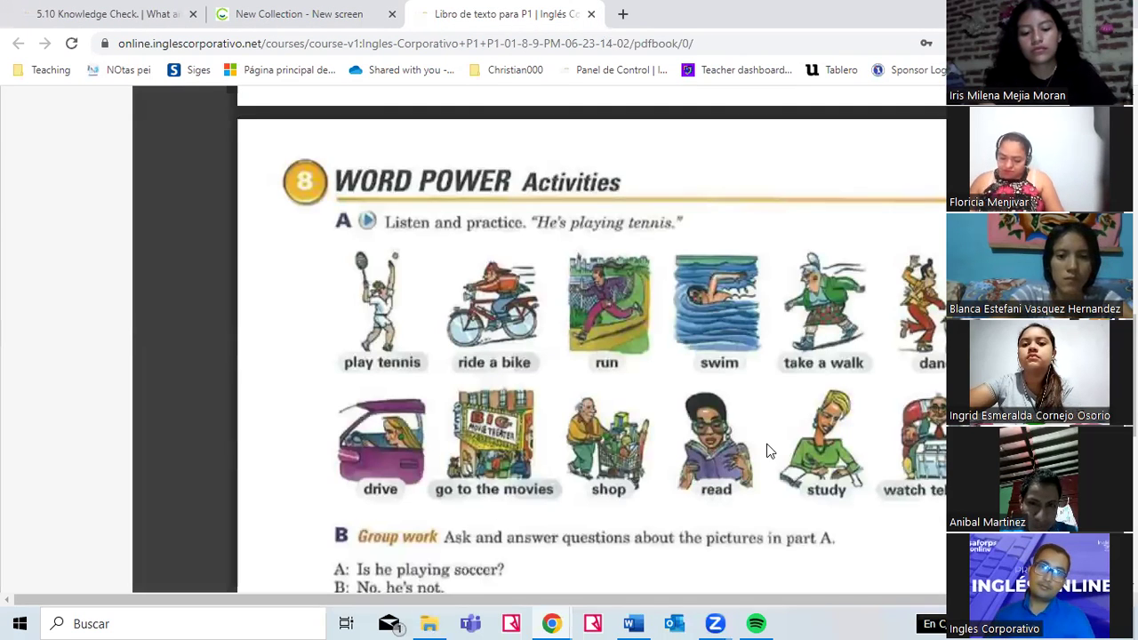
scroll(769, 451, "up", 8)
scroll(769, 451, "down", 15)
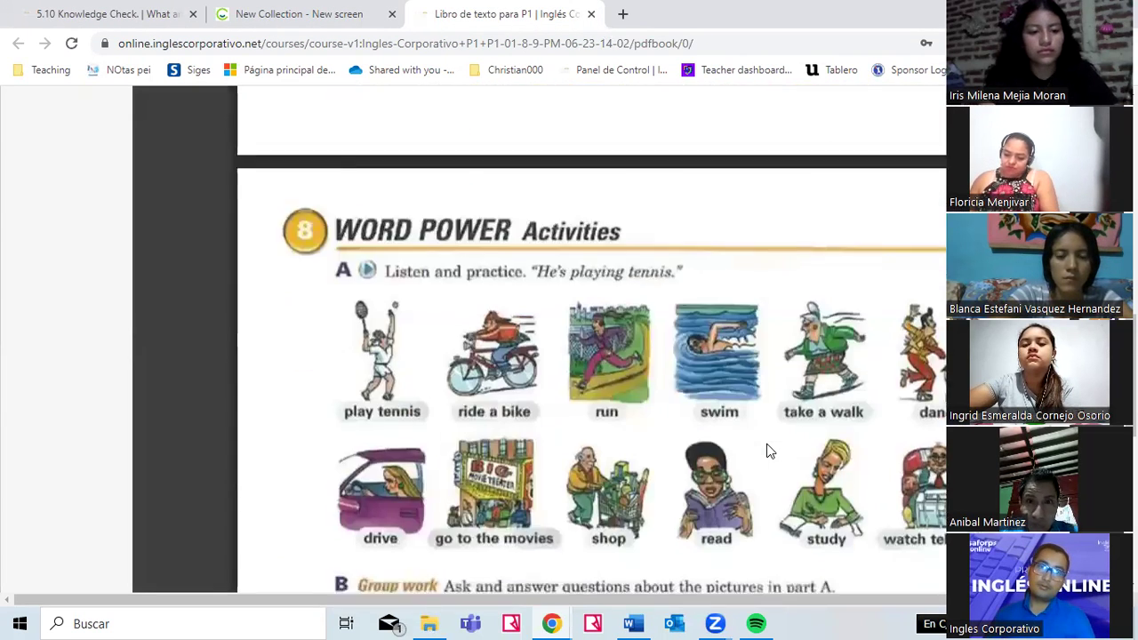
left_click(318, 9)
left_click(145, 9)
left_click(640, 386)
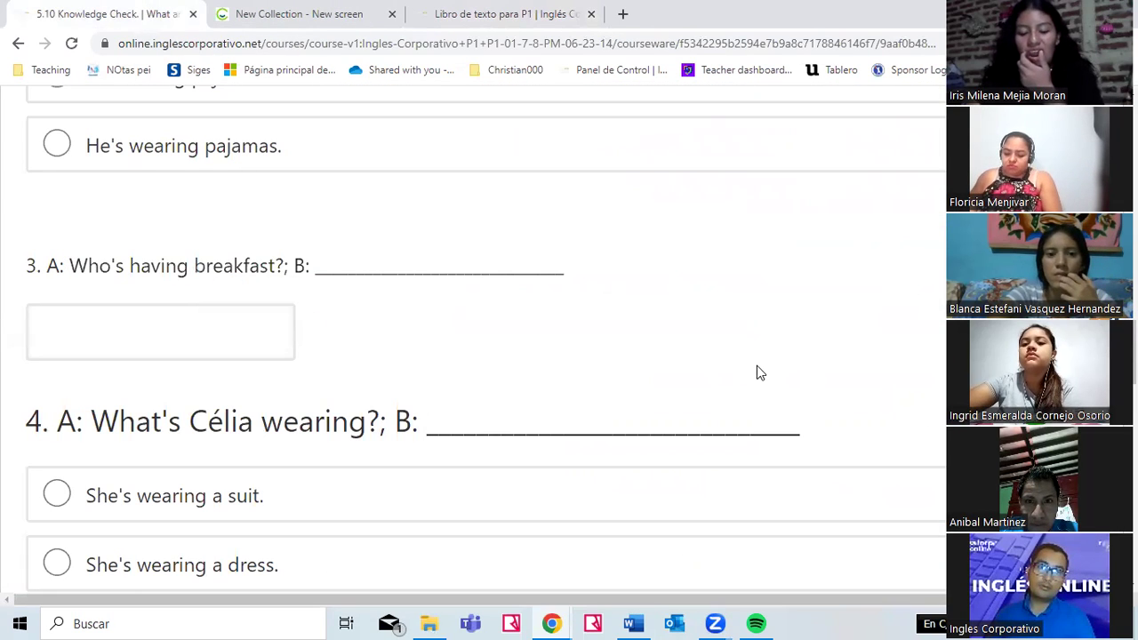
scroll(755, 365, "up", 3)
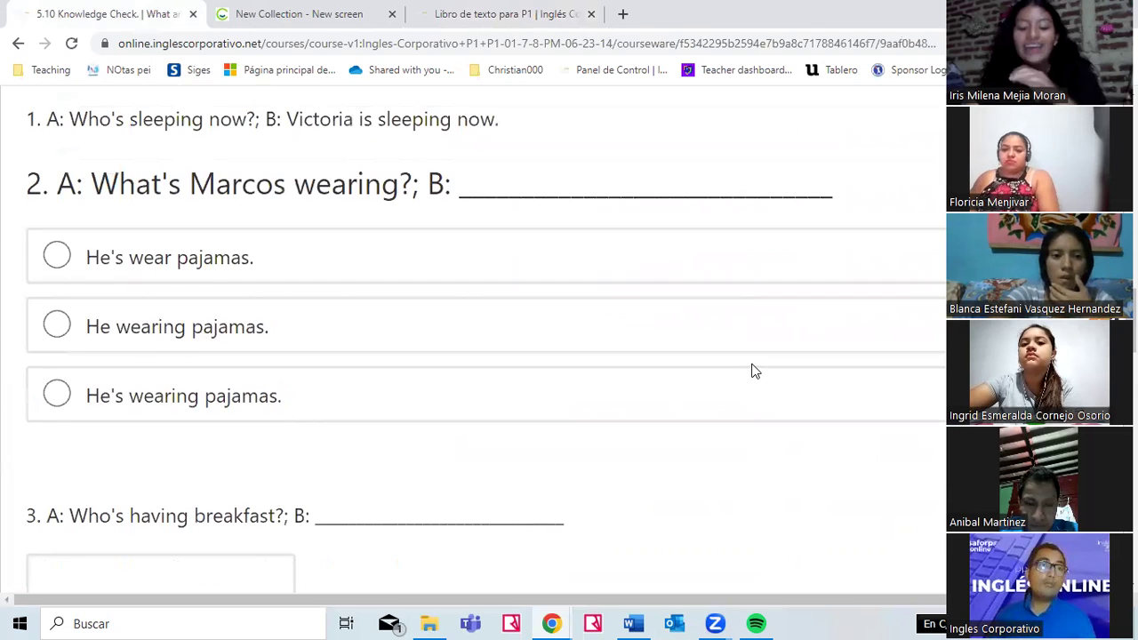
scroll(752, 370, "down", 1)
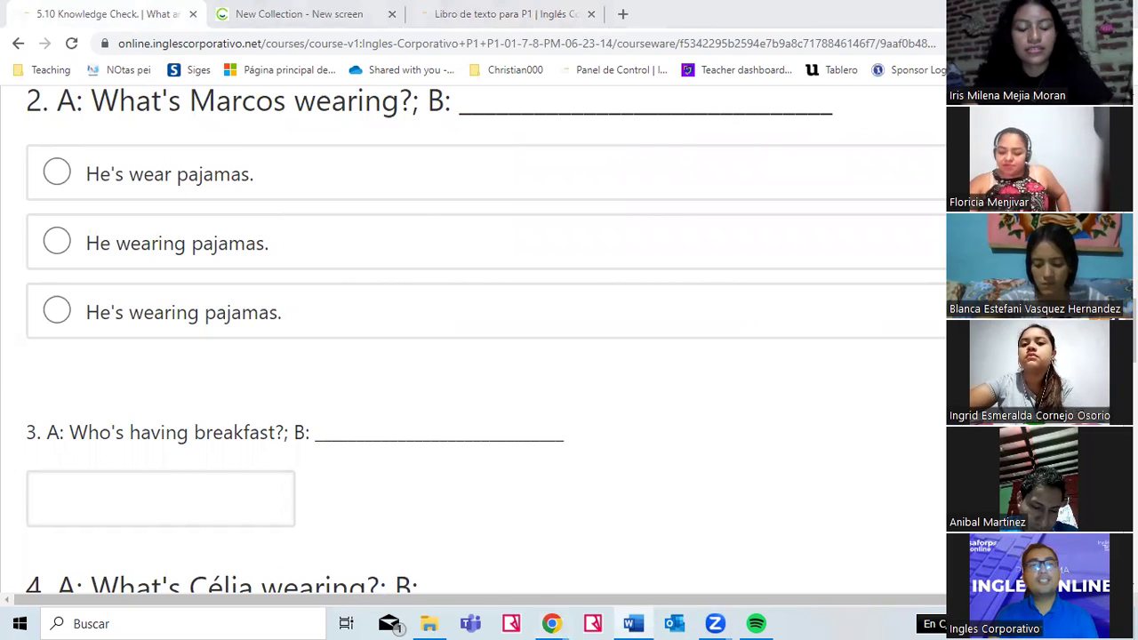
- Answer question 3 with 'Sue and Tom are having breakfast'
left_click(94, 523)
left_click(197, 561)
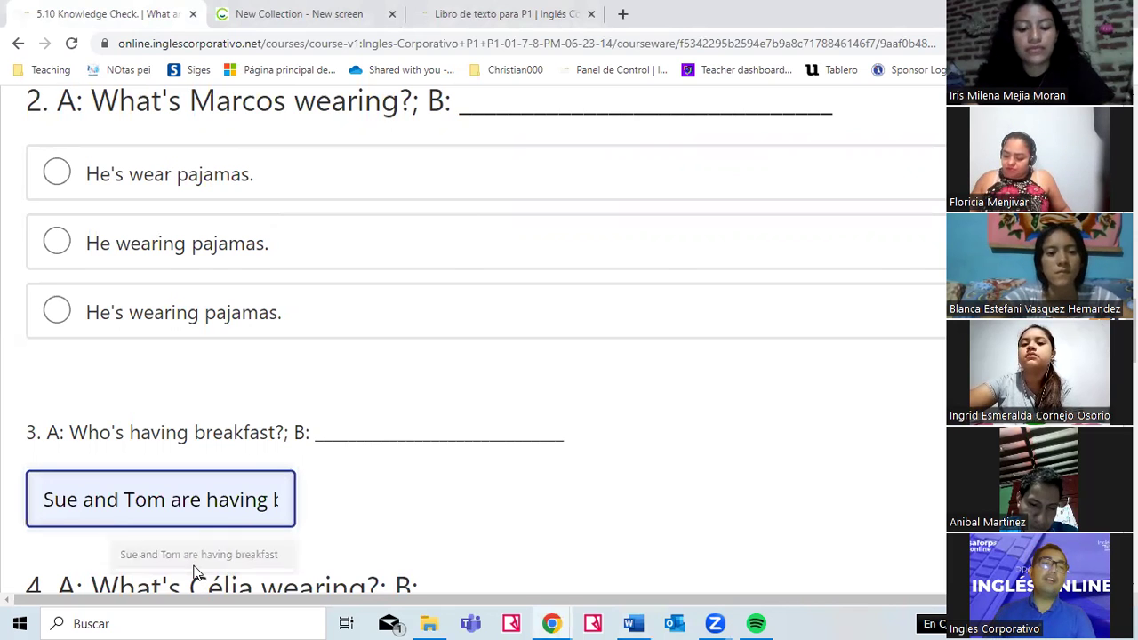
scroll(467, 483, "down", 3)
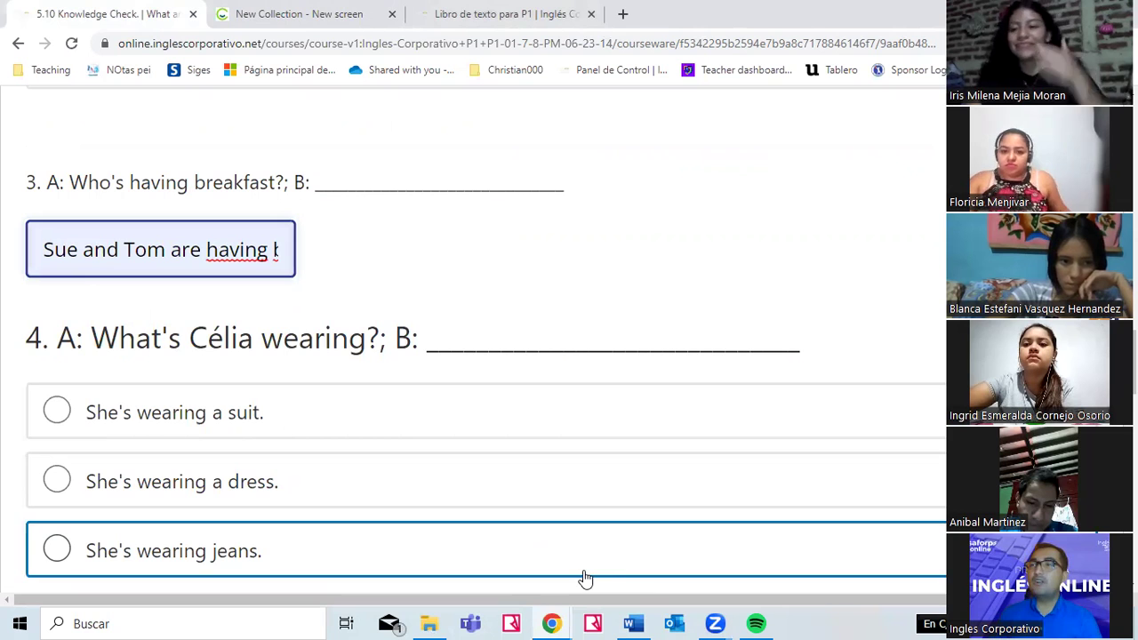
- After checking the P1 textbook, choose 'She's wearing a suit.' for question 4
left_click(494, 13)
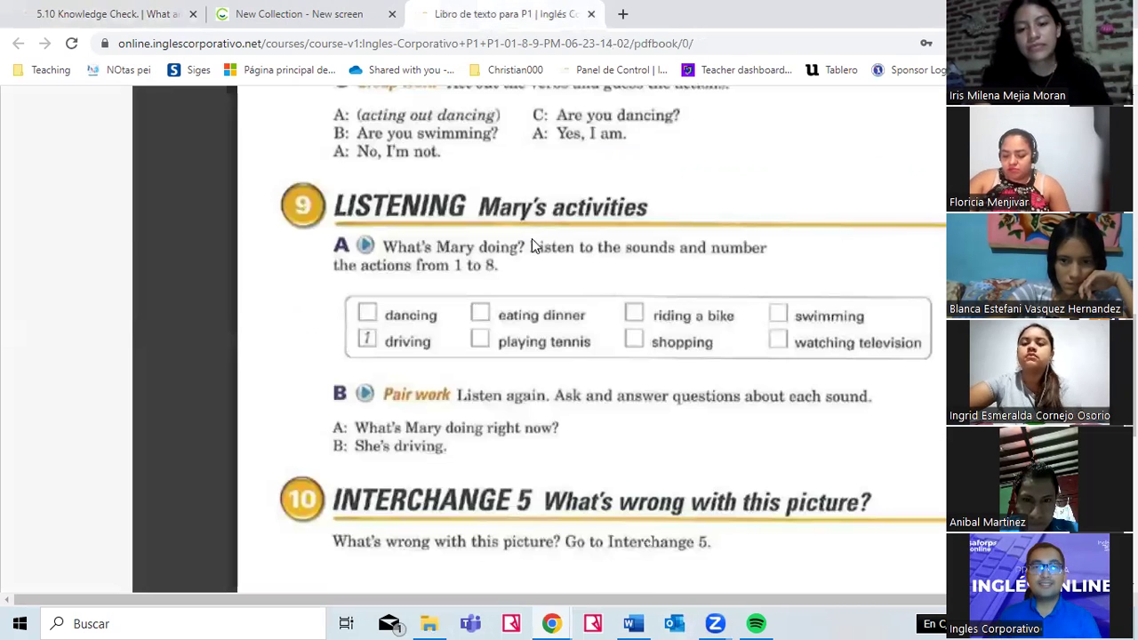
scroll(594, 316, "up", 10)
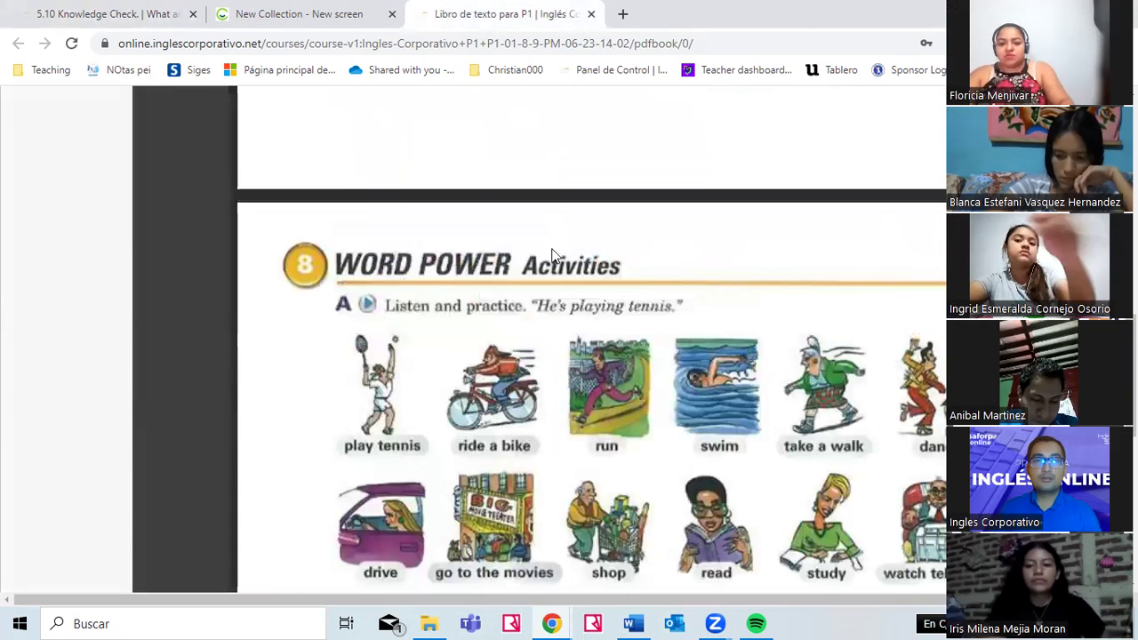
left_click(155, 9)
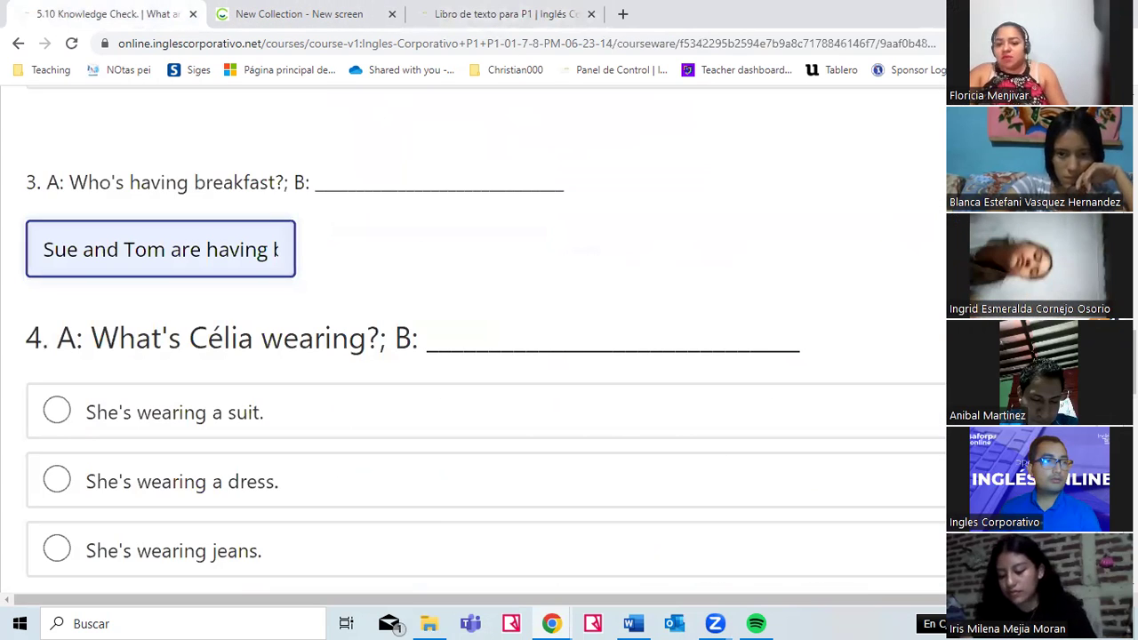
left_click(633, 623)
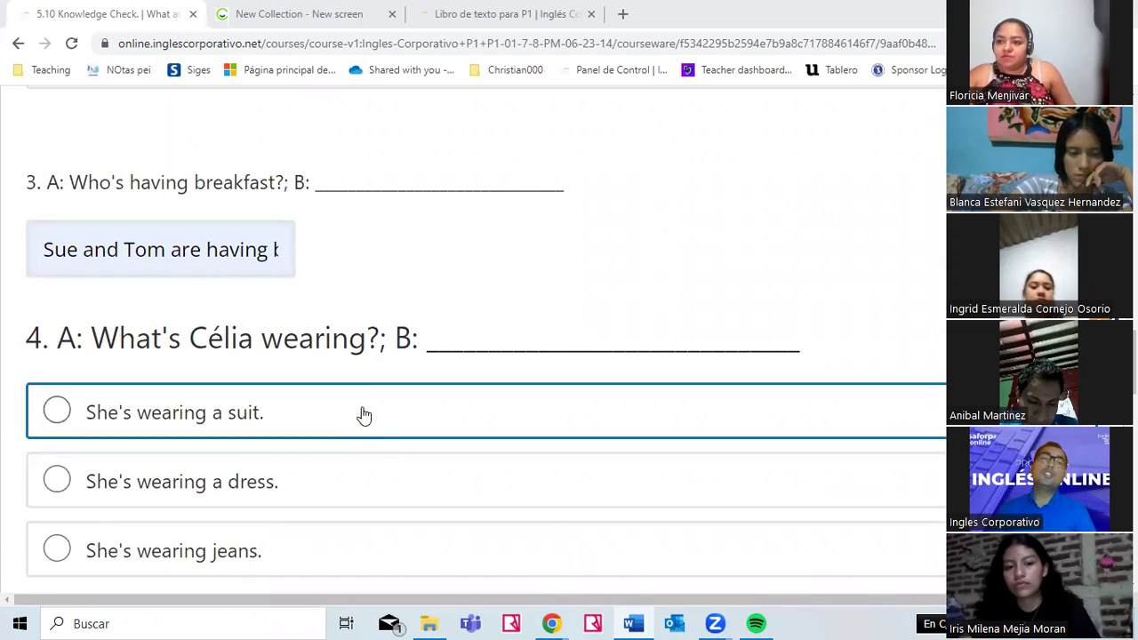
left_click(292, 415)
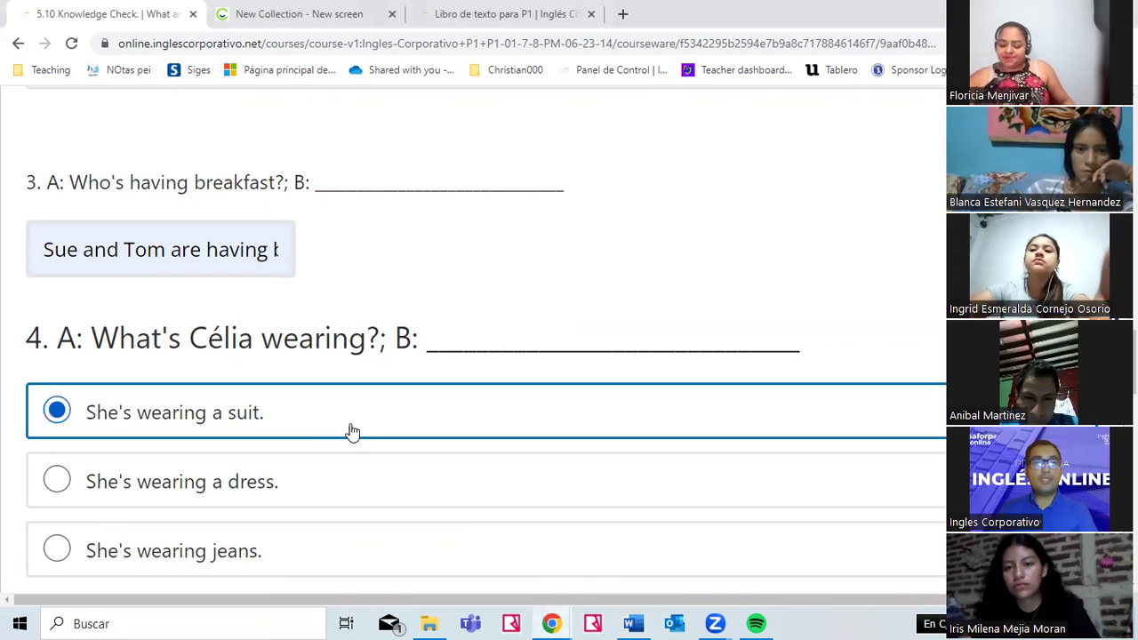
scroll(352, 433, "down", 4)
- Select 'James and Anne are having lunch because it's noon.' for question 5
key("alt+Tab")
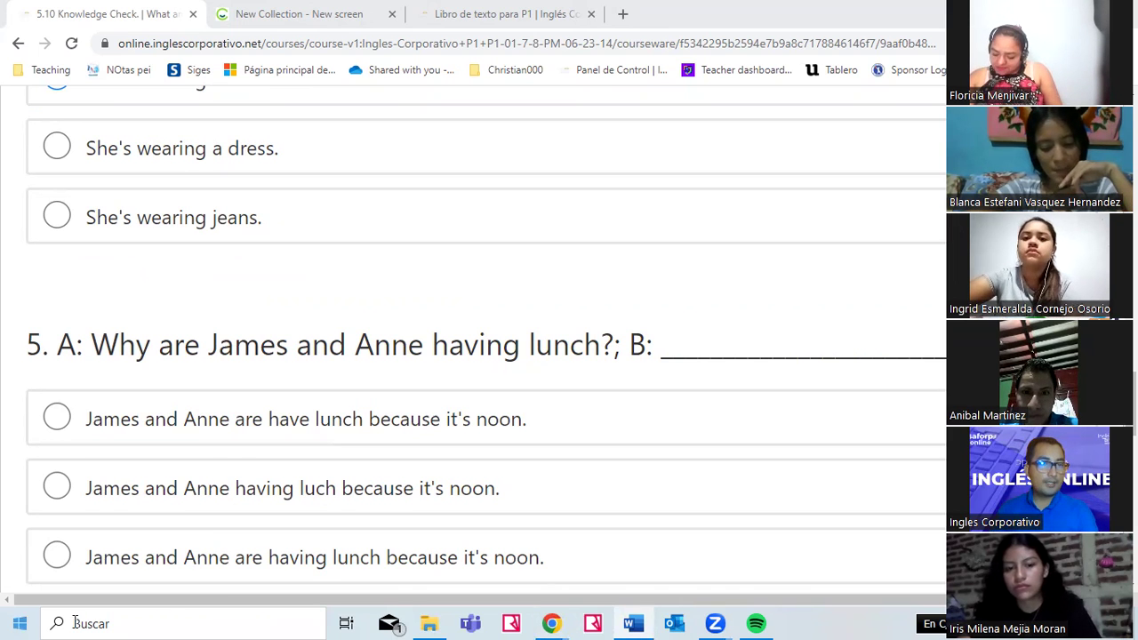
scroll(418, 534, "down", 2)
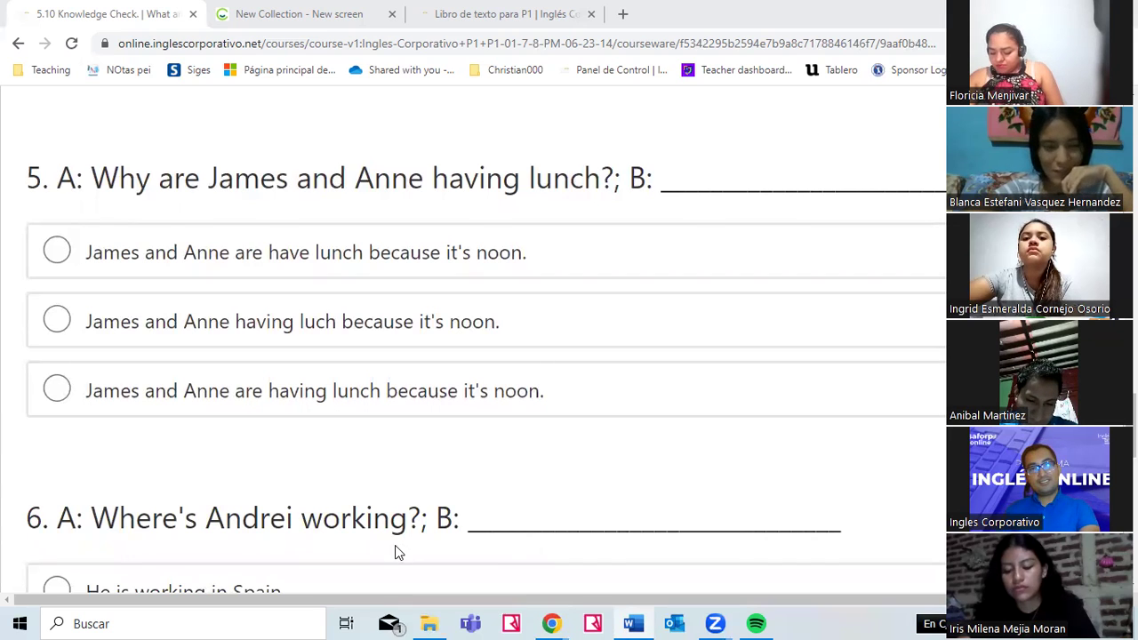
left_click(231, 411)
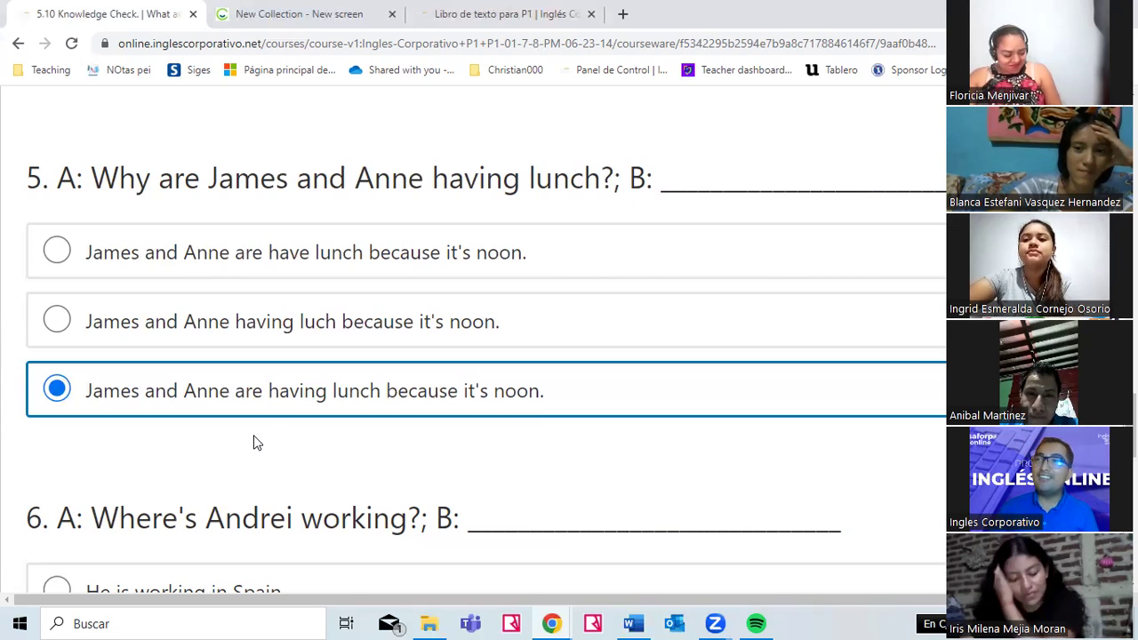
scroll(276, 457, "down", 2)
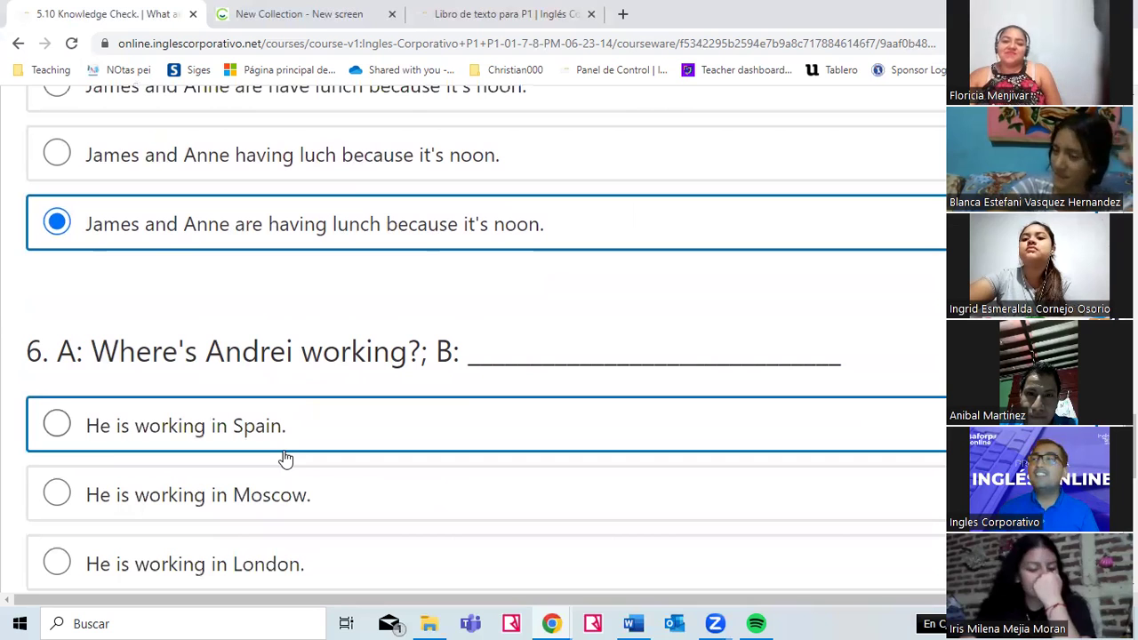
- Answer question 6 with 'He is working in Moscow.' and question 2 with 'He's wearing pajamas.'
scroll(286, 458, "down", 1)
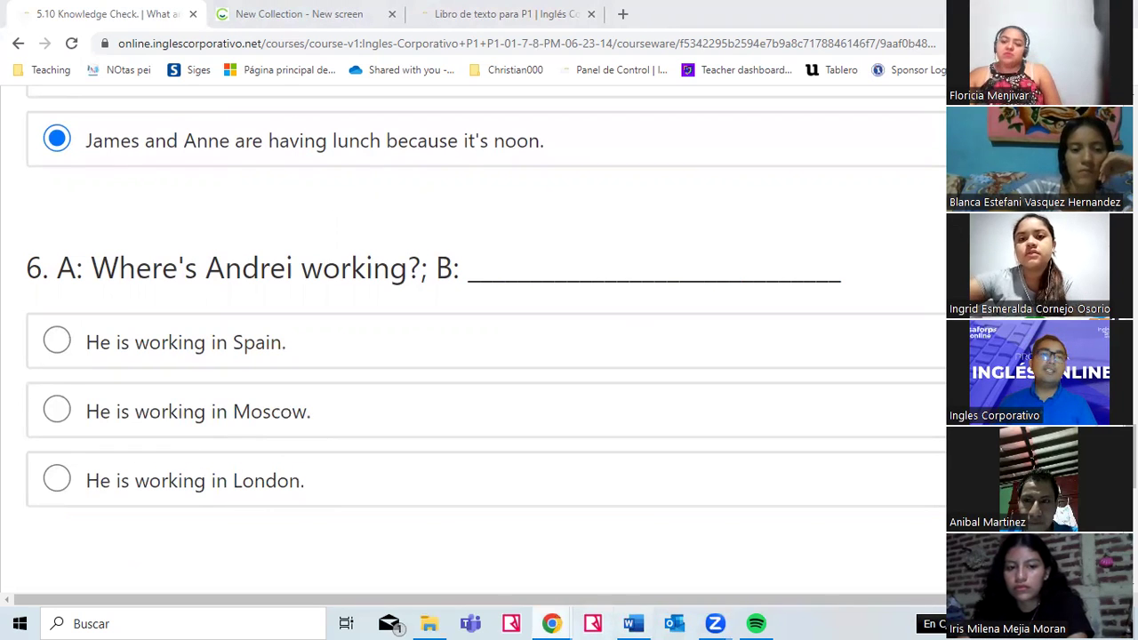
left_click(520, 415)
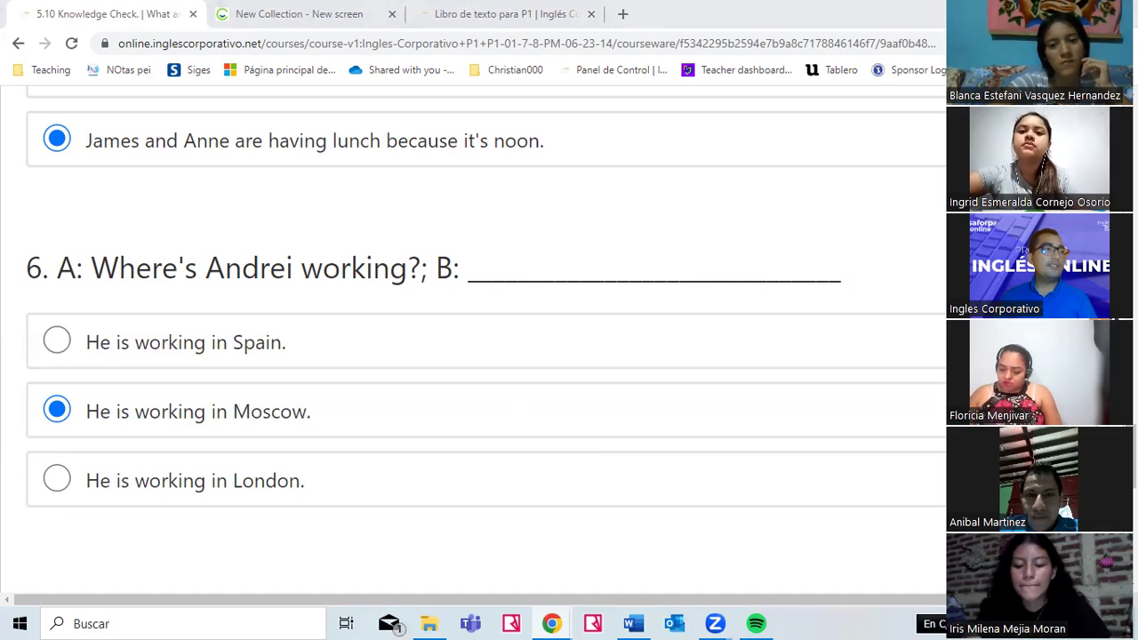
scroll(631, 426, "down", 4)
scroll(644, 420, "up", 6)
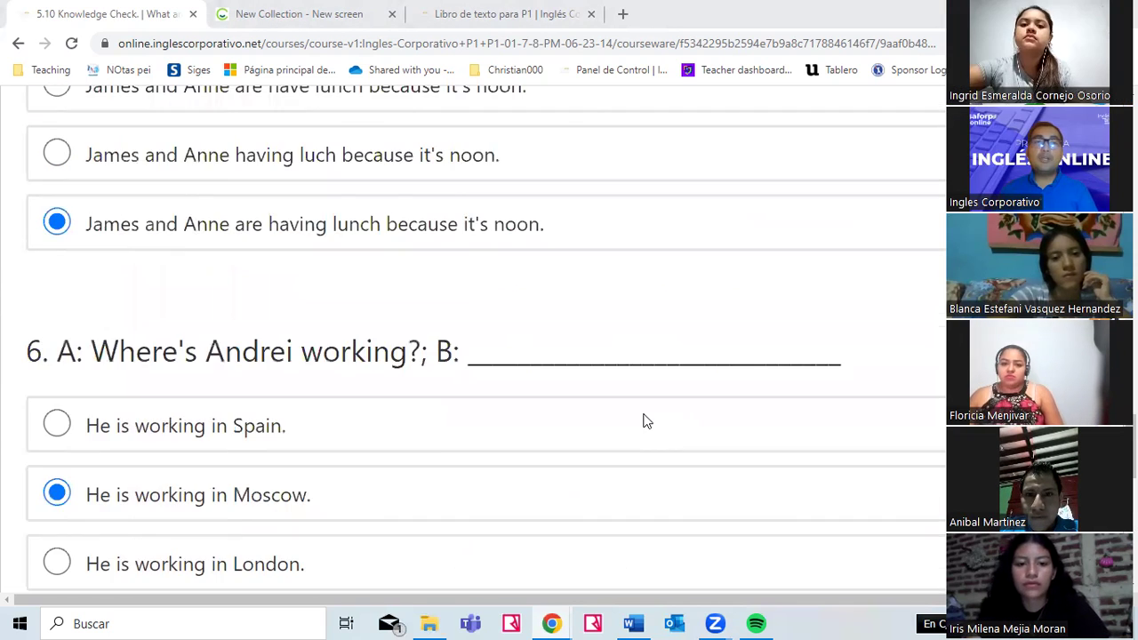
scroll(640, 428, "up", 5)
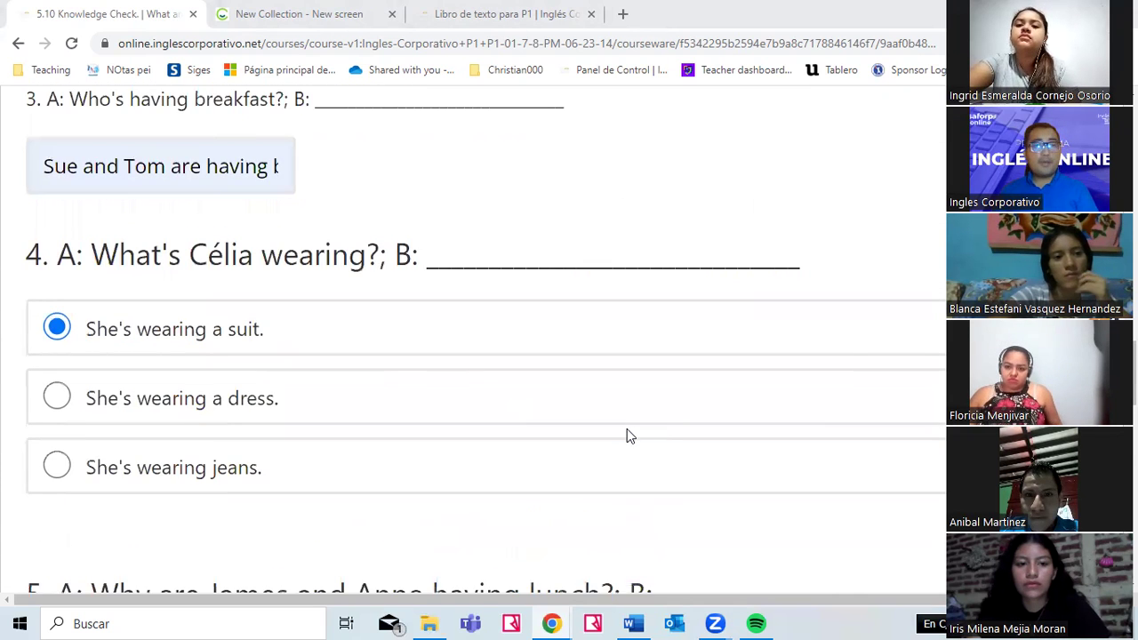
scroll(626, 436, "up", 7)
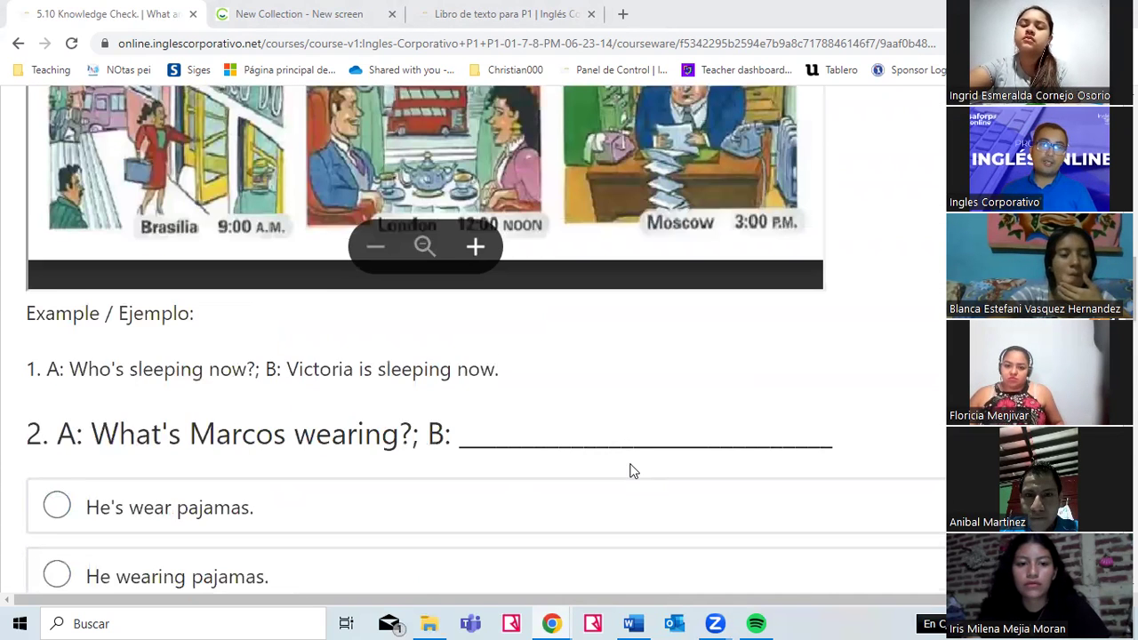
scroll(623, 467, "down", 1)
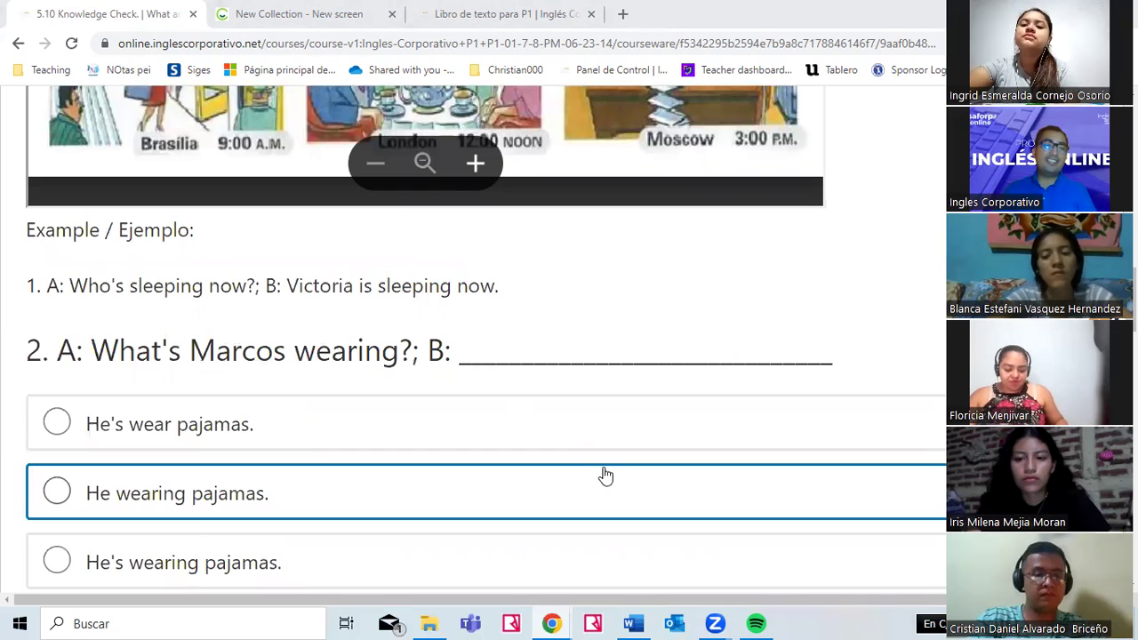
left_click(348, 547)
- Submit the 5.10 Knowledge Check for grading, scoring 20/20
scroll(667, 449, "down", 3)
scroll(667, 443, "down", 10)
scroll(125, 293, "up", 4)
left_click(121, 272)
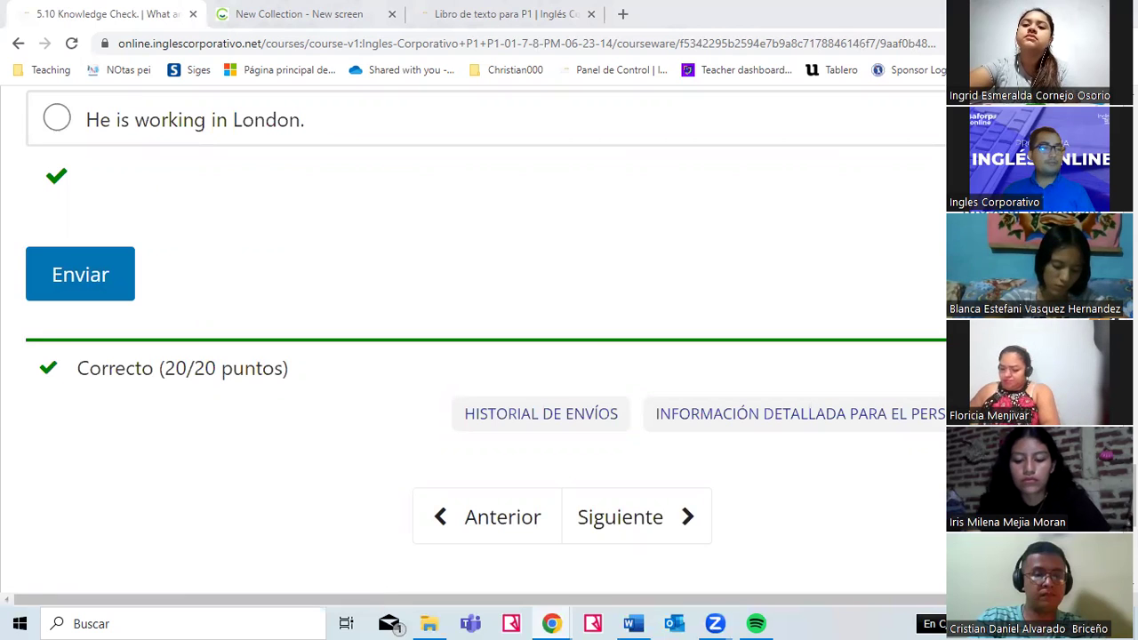
scroll(212, 435, "up", 3)
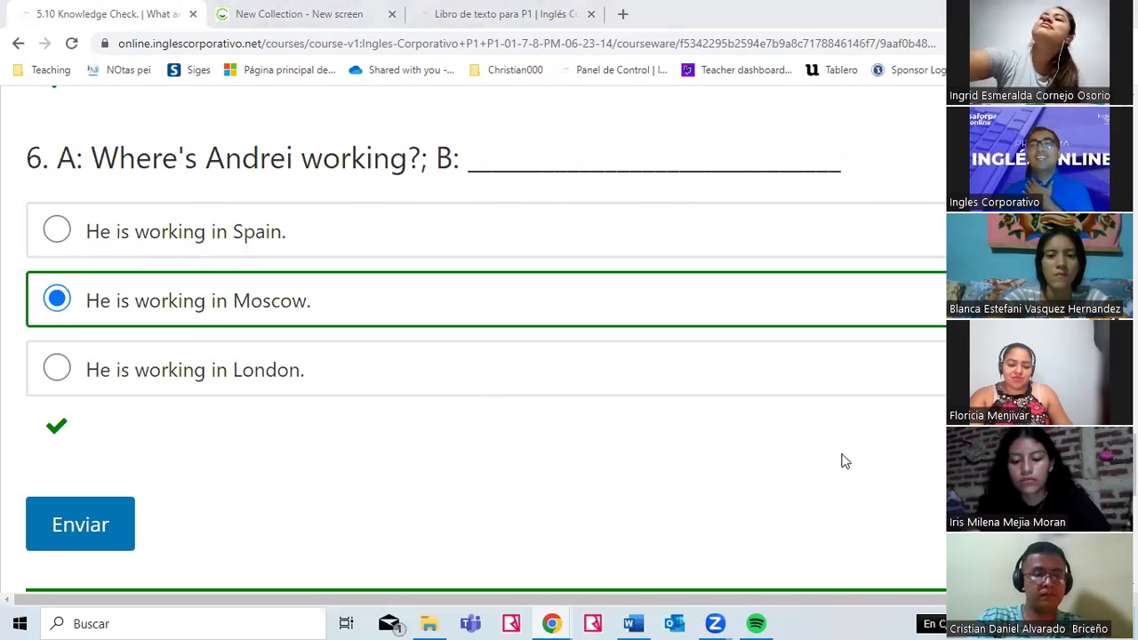
scroll(854, 456, "up", 20)
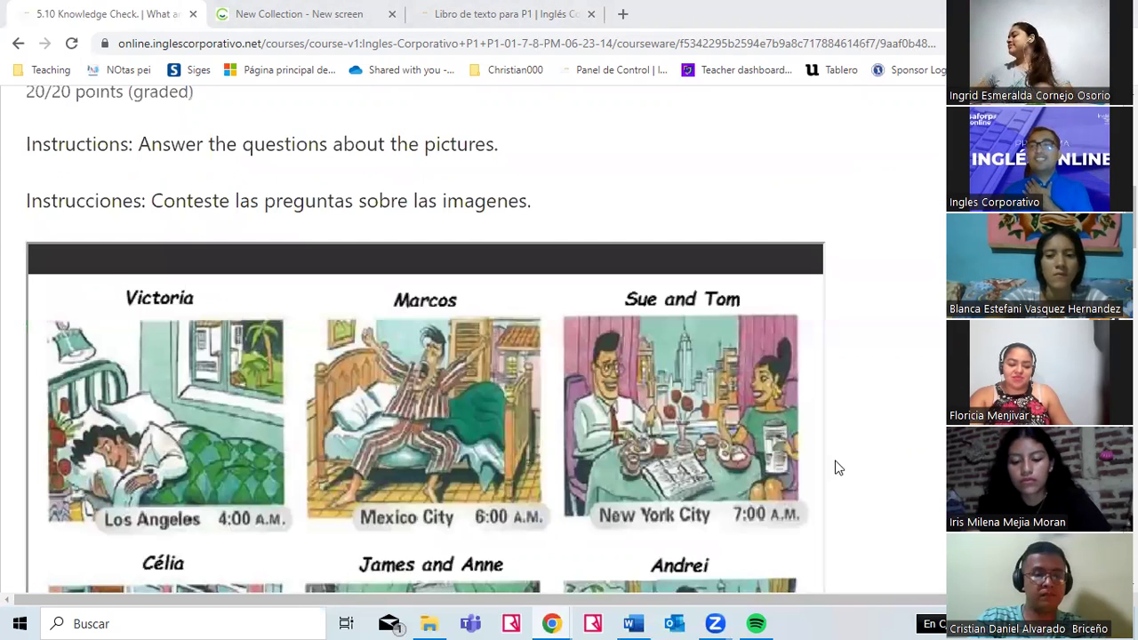
scroll(844, 458, "up", 5)
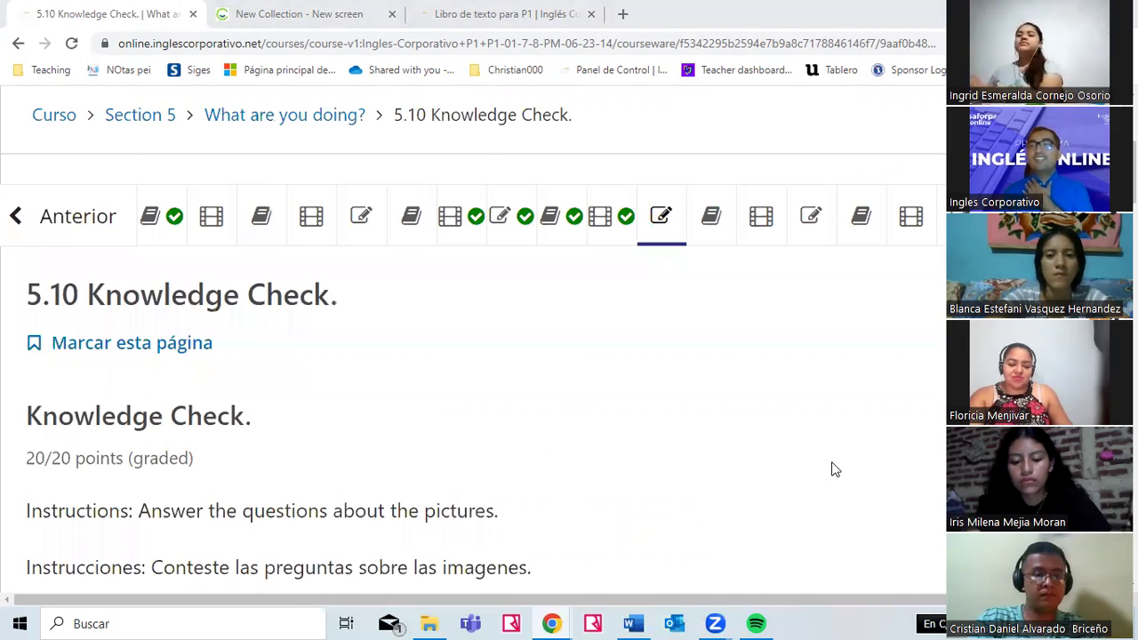
- Read the 5.11 Lesson Objective, highlighting the activities vocabulary clause and the words 'vocabulary' and 'different'
left_click(712, 233)
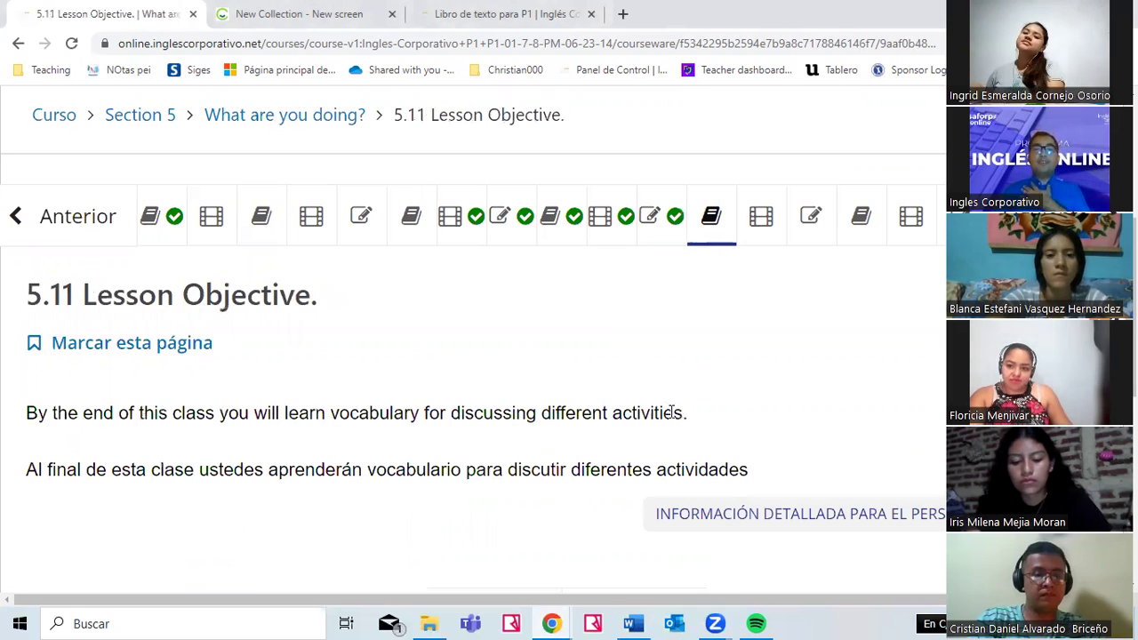
left_click_drag(177, 436, 267, 433)
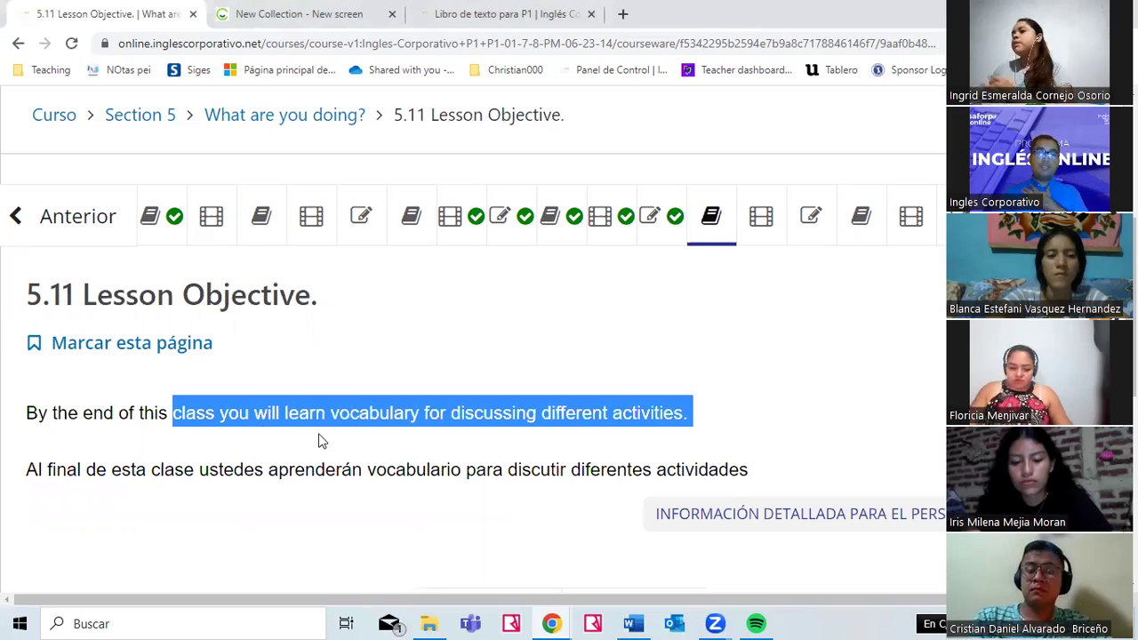
double_click(389, 416)
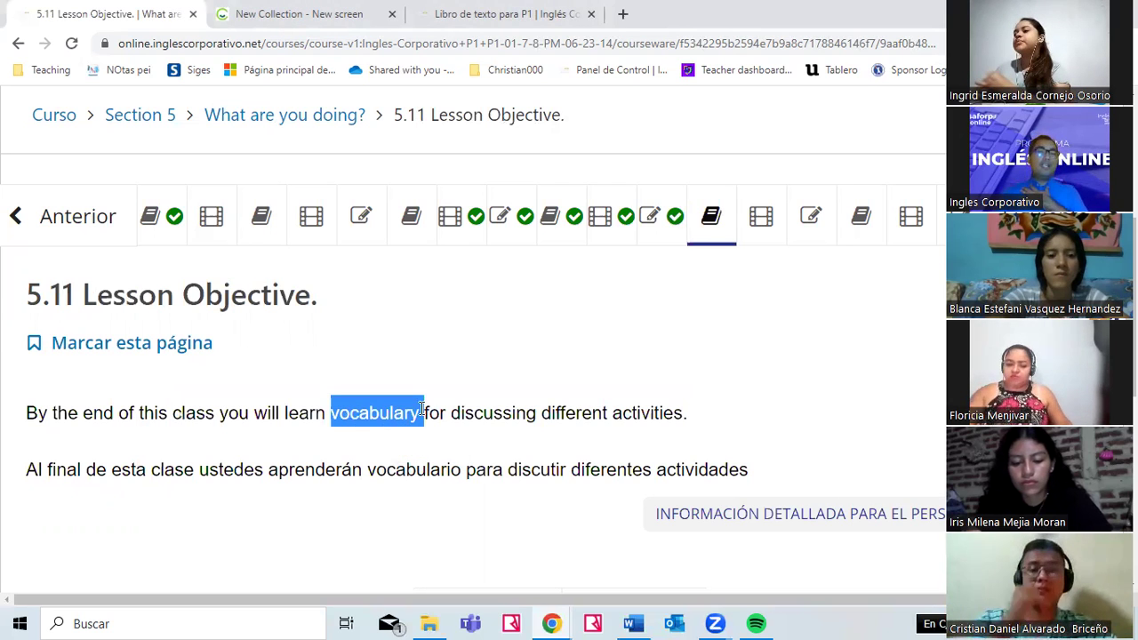
double_click(558, 411)
left_click(659, 410)
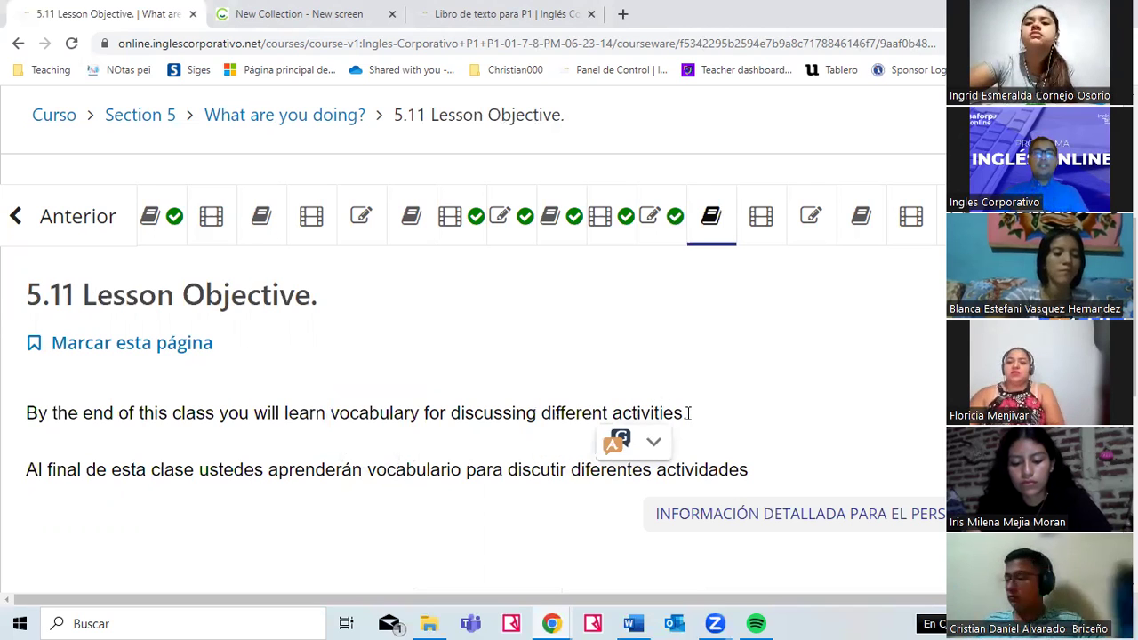
- Play the 5.12 Word power activities video 'He's playing tennis.' in full screen
left_click(810, 216)
scroll(689, 300, "down", 5)
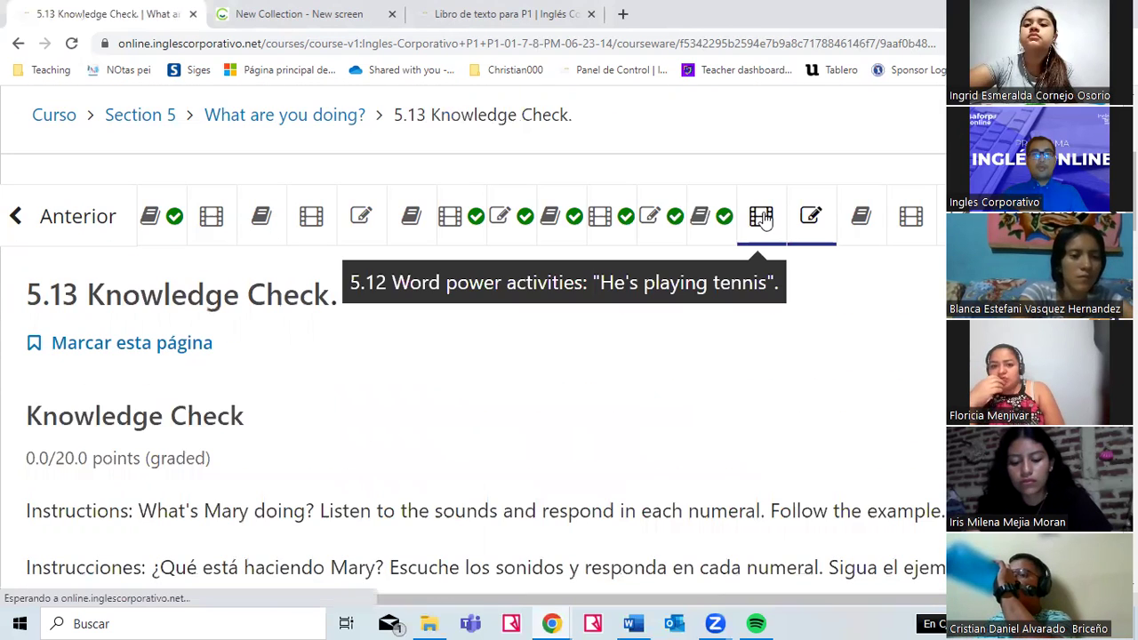
left_click(762, 218)
scroll(753, 371, "down", 5)
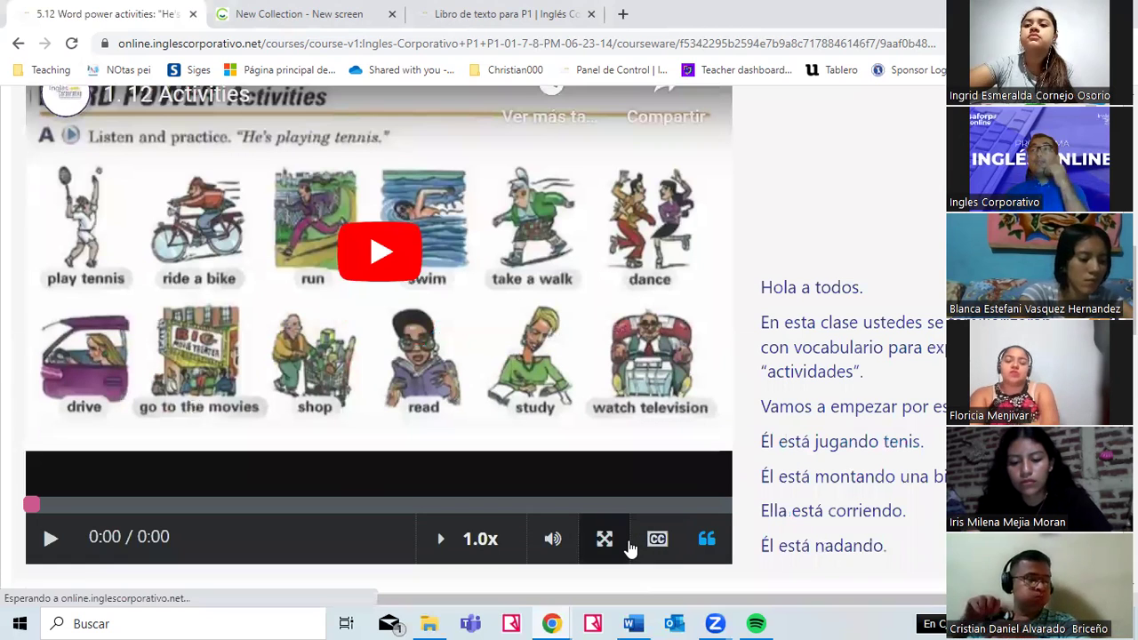
left_click(604, 542)
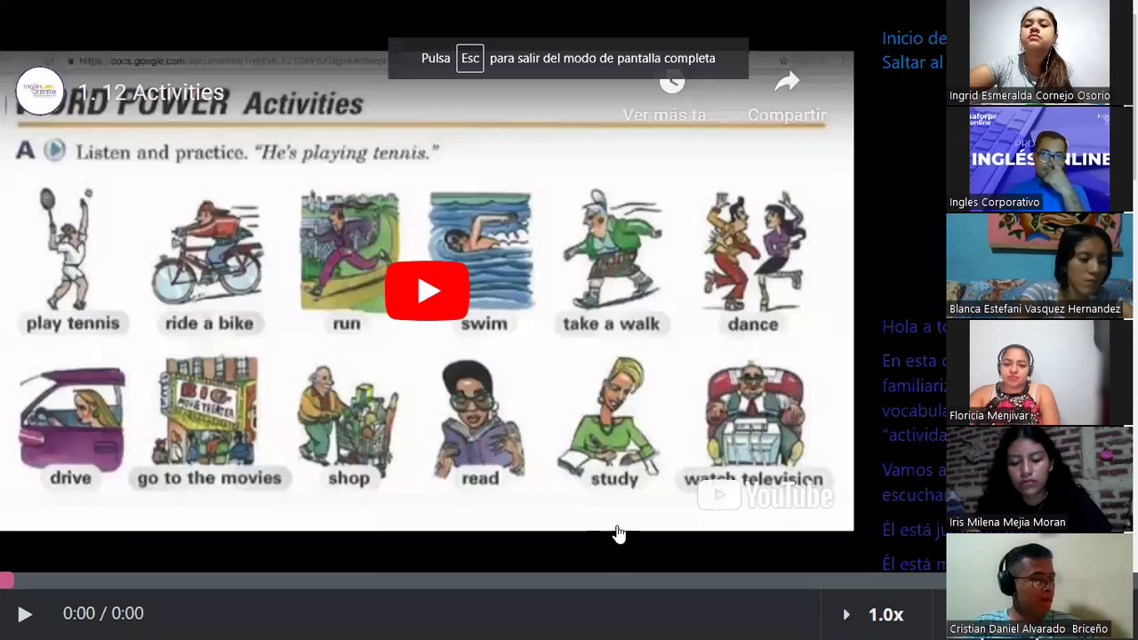
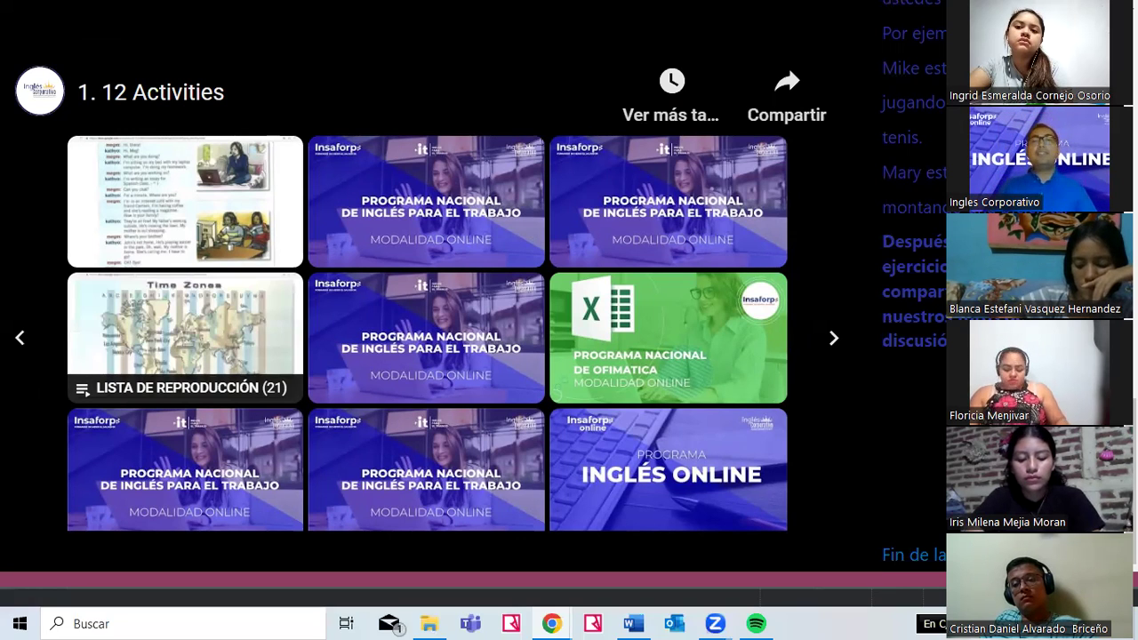
- Leave the full-screen YouTube lesson and show the textbook's Word Power Activities page
left_click(501, 7)
left_click(498, 13)
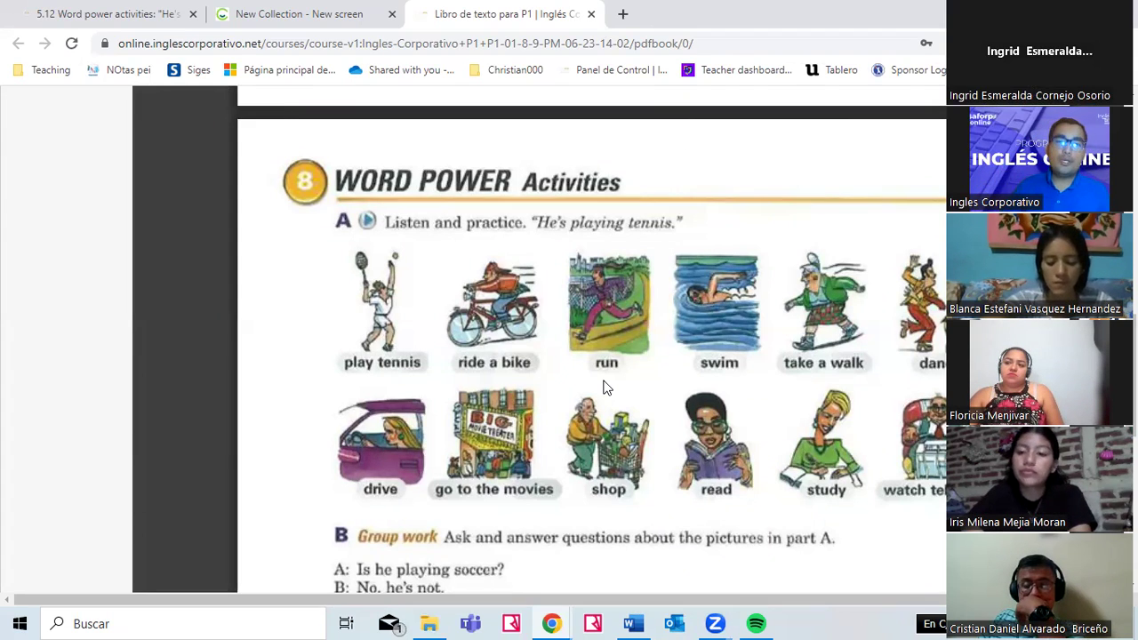
- Back on the board, add the line 'Play tennis' below the quote, fixing the typo
key("ctrl+shift+Tab")
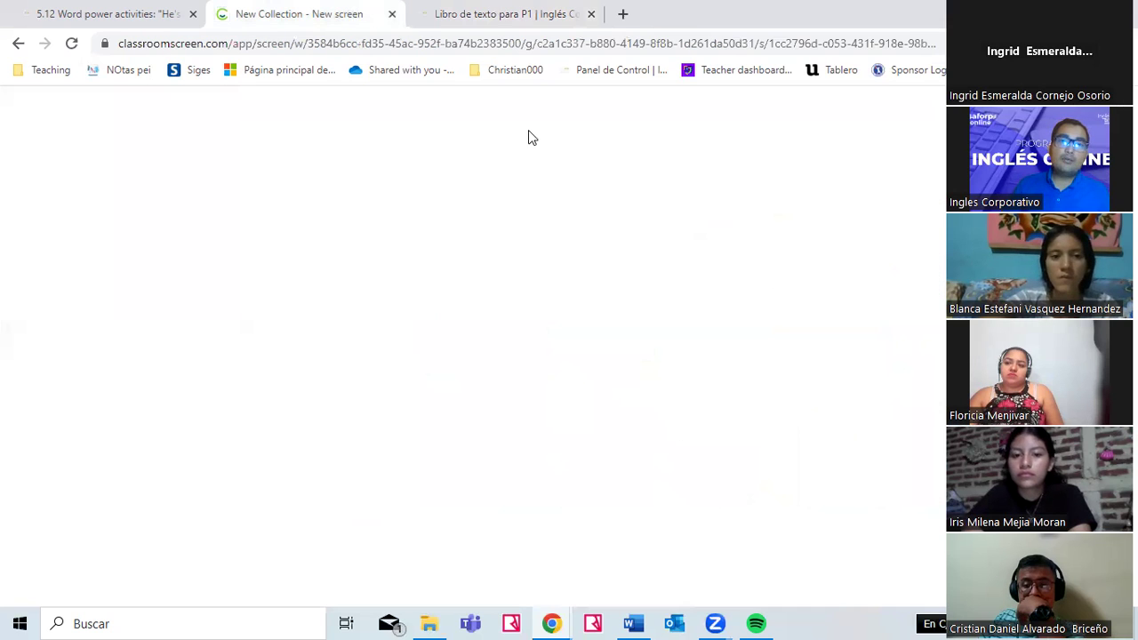
left_click(524, 10)
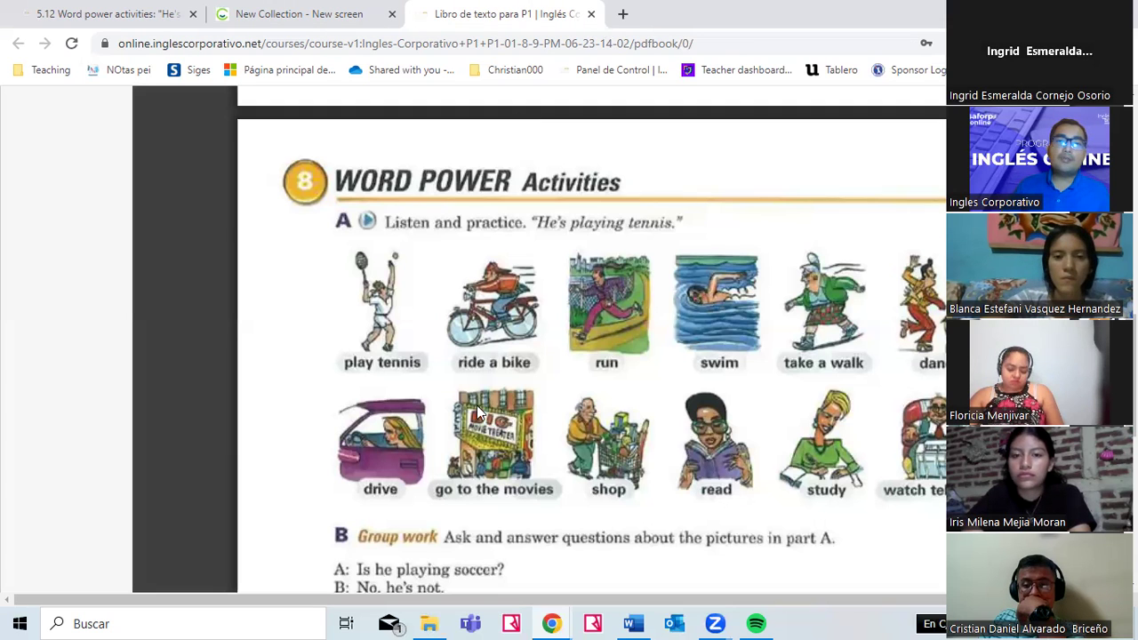
left_click(330, 14)
left_click(383, 239)
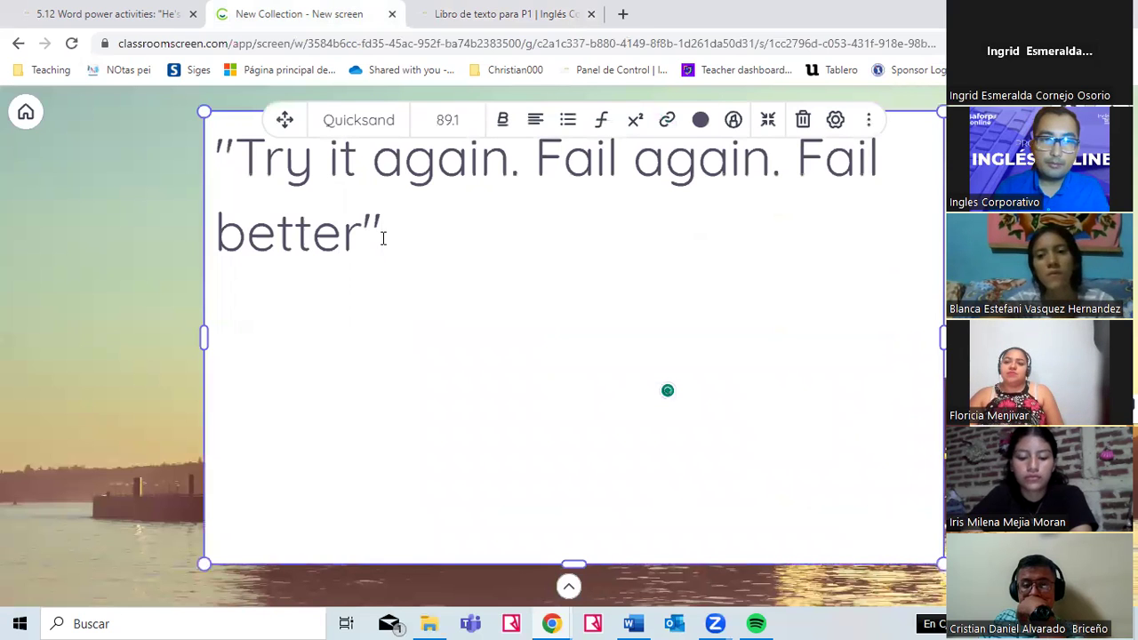
key("Return")
type("PAY")
key("BackSpace")
key("BackSpace")
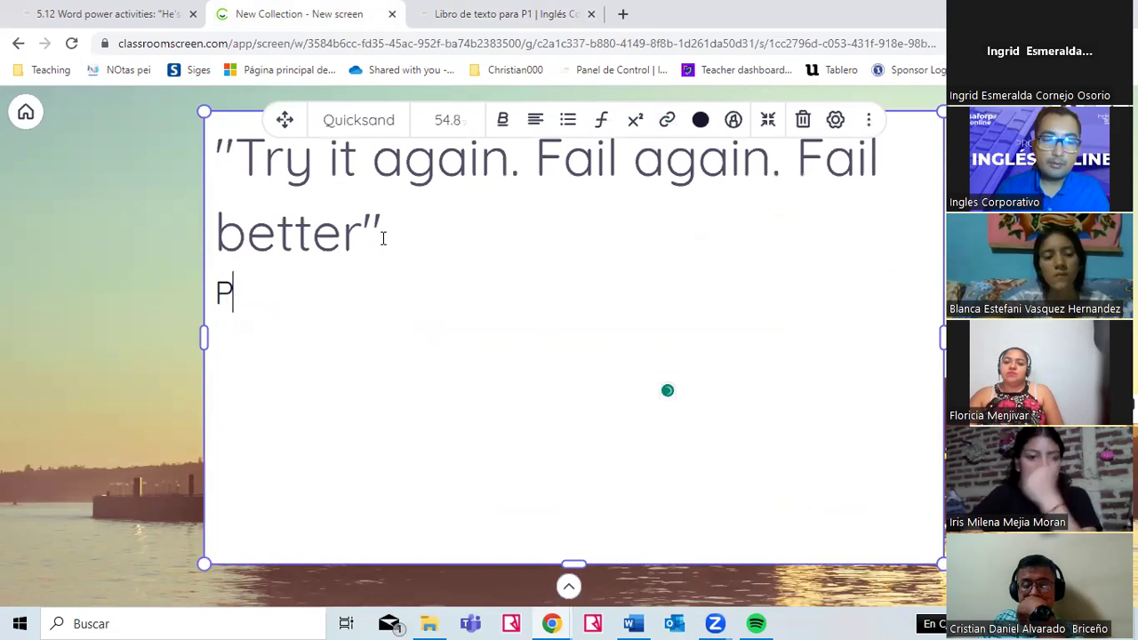
type("lay tennis")
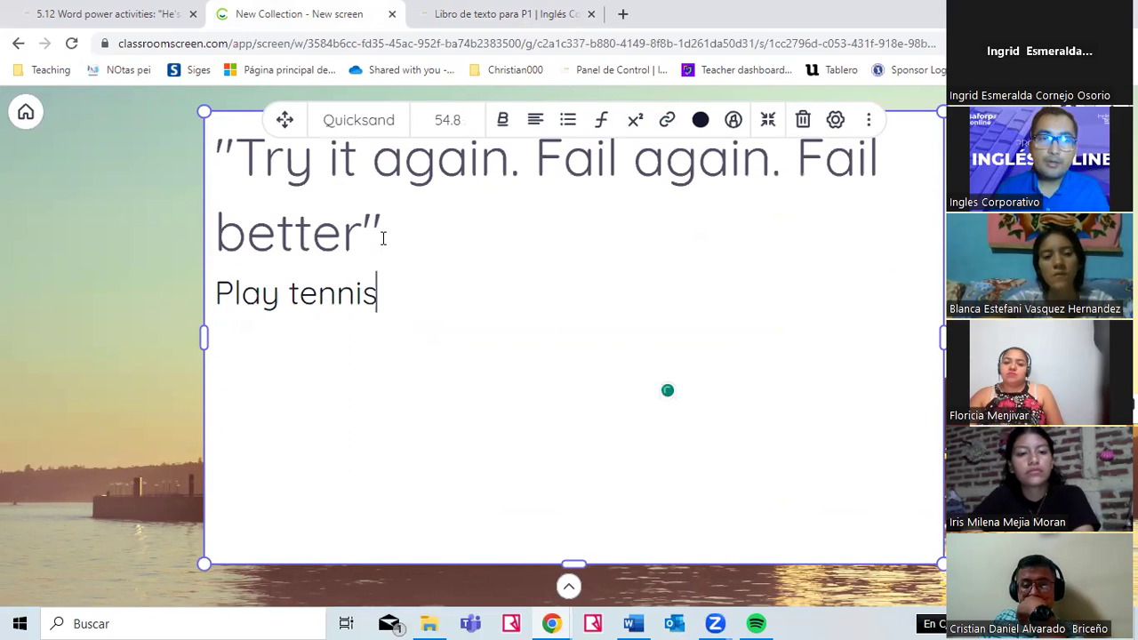
key("Return")
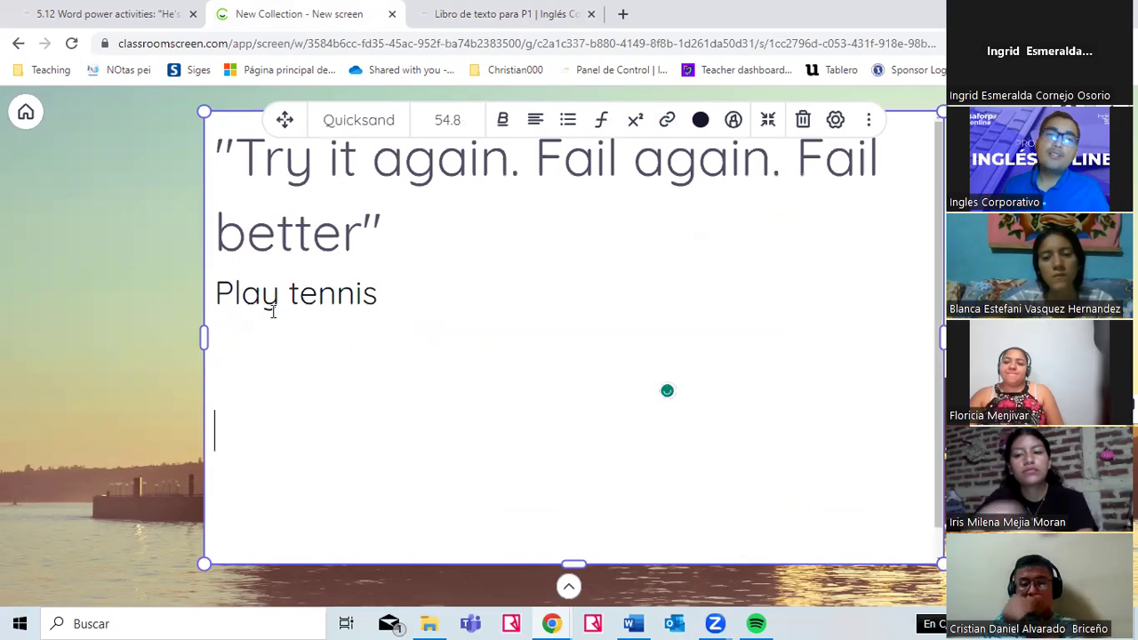
- Write 'Play: playing' on the empty line below and select the word Play
left_click_drag(233, 294, 238, 343)
left_click(248, 366)
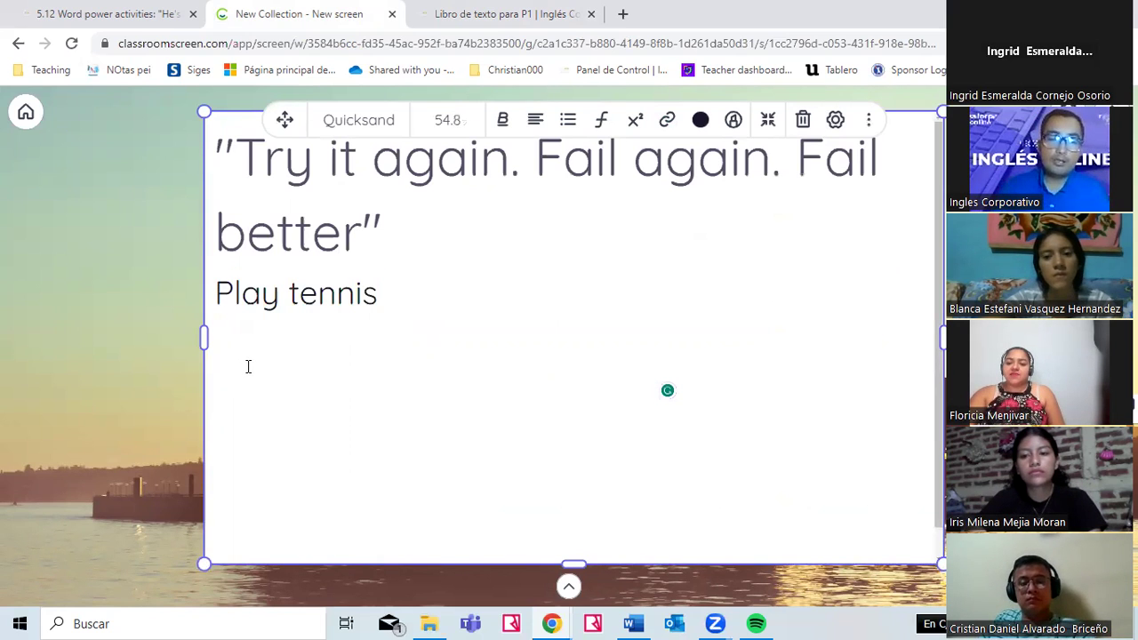
type("Play")
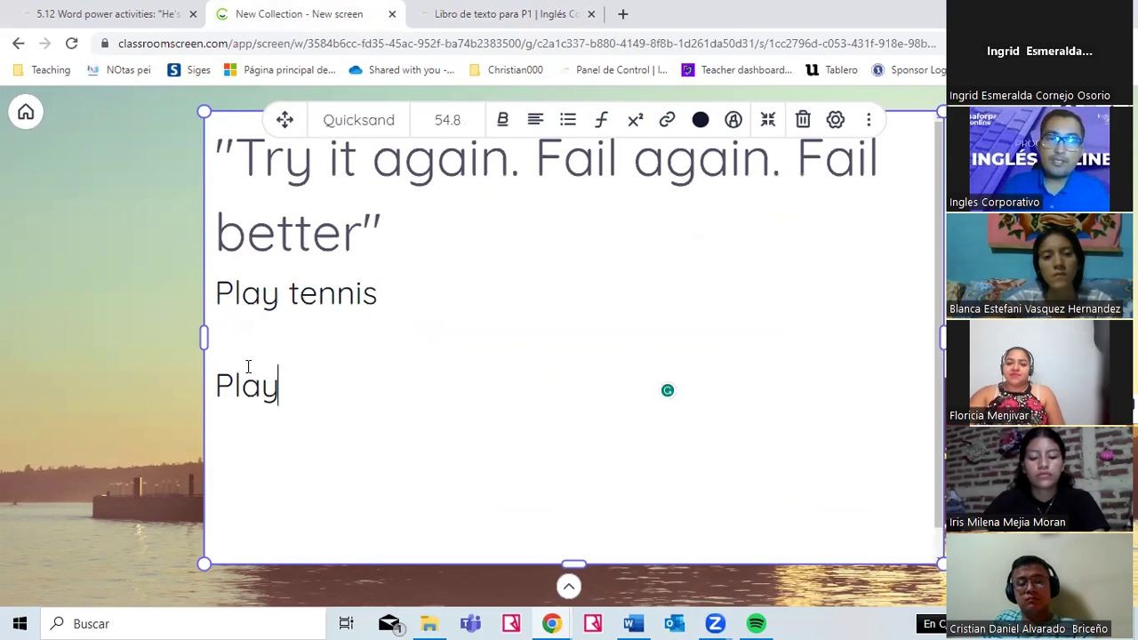
type(":")
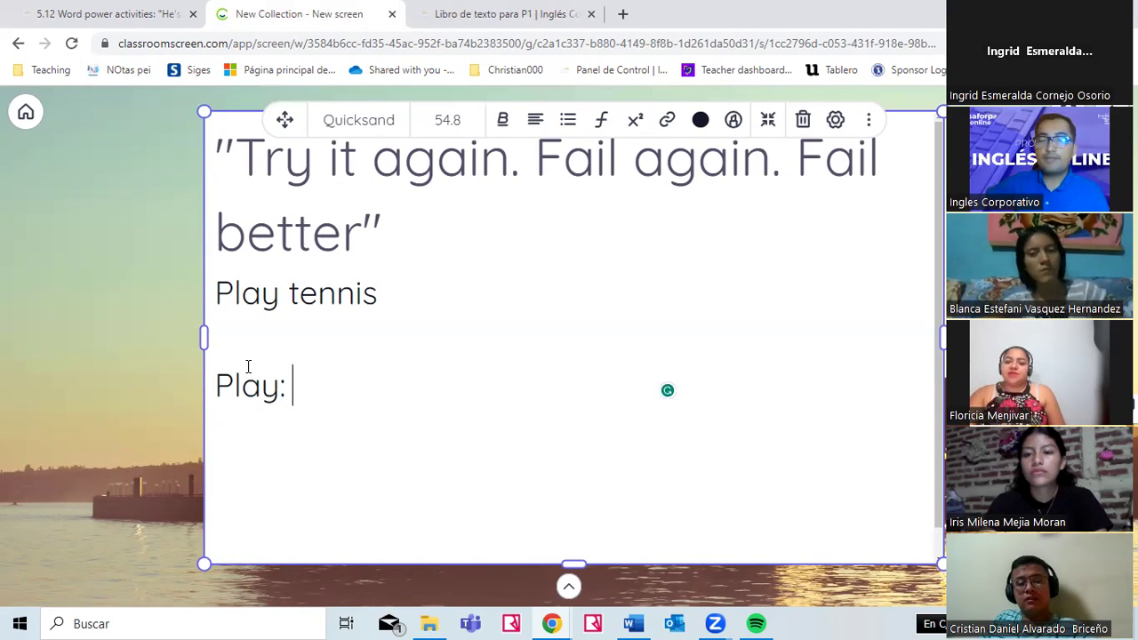
type("playing")
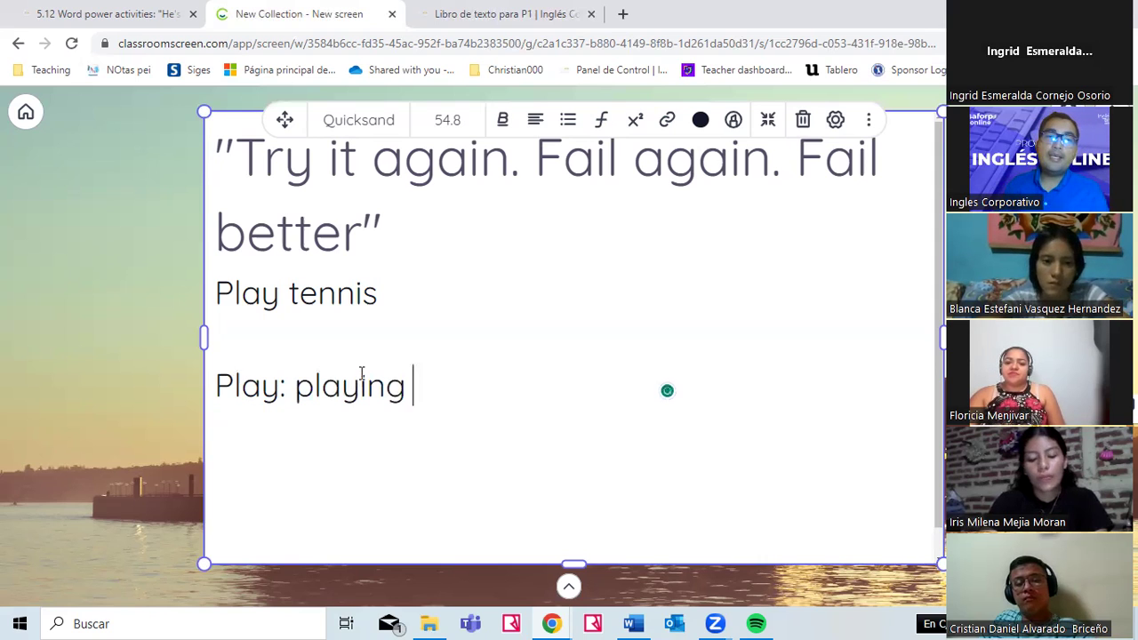
key("Home")
key("ctrl+shift+Right")
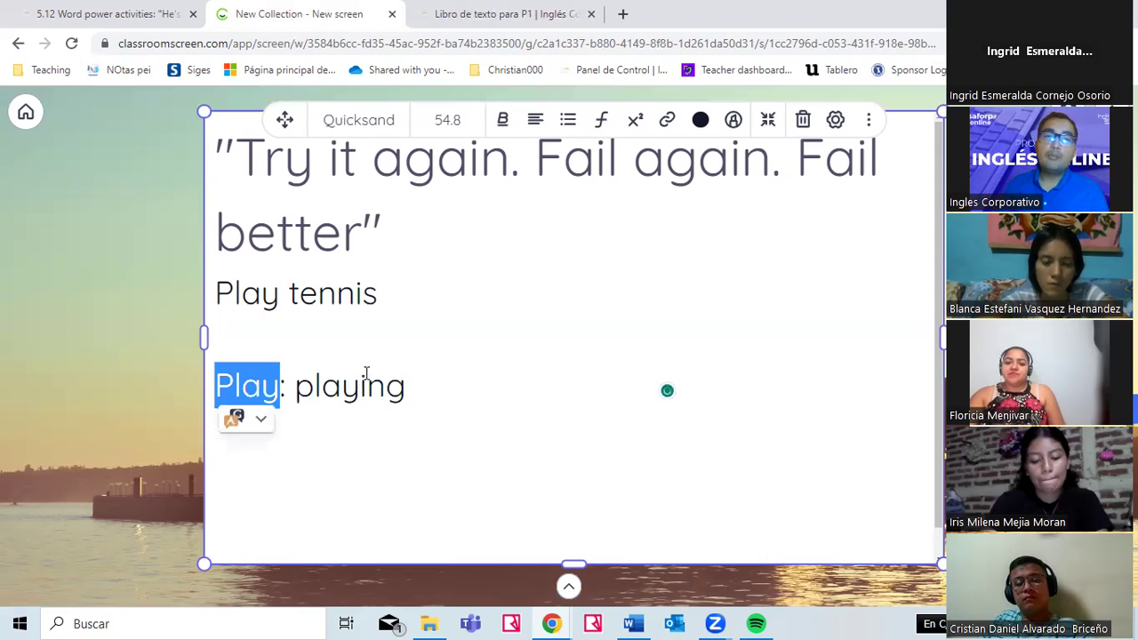
- Leave a gap under 'Play: playing' and write the example 'Marcos is playing tennis.'
left_click(441, 381)
key("Return")
key("Return")
key("Return")
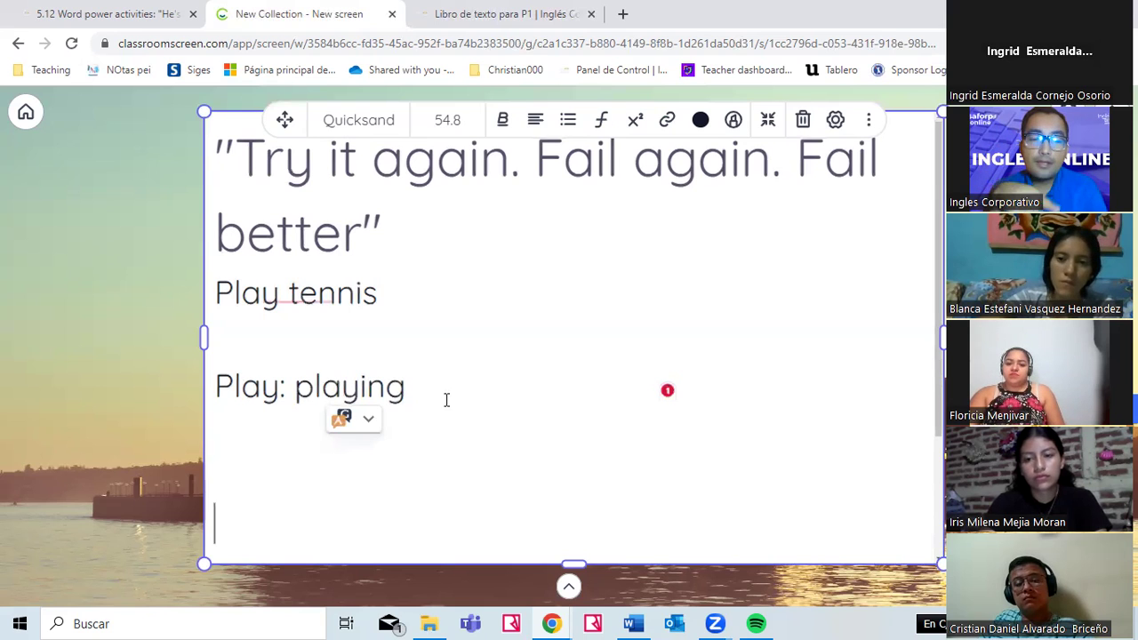
type("S")
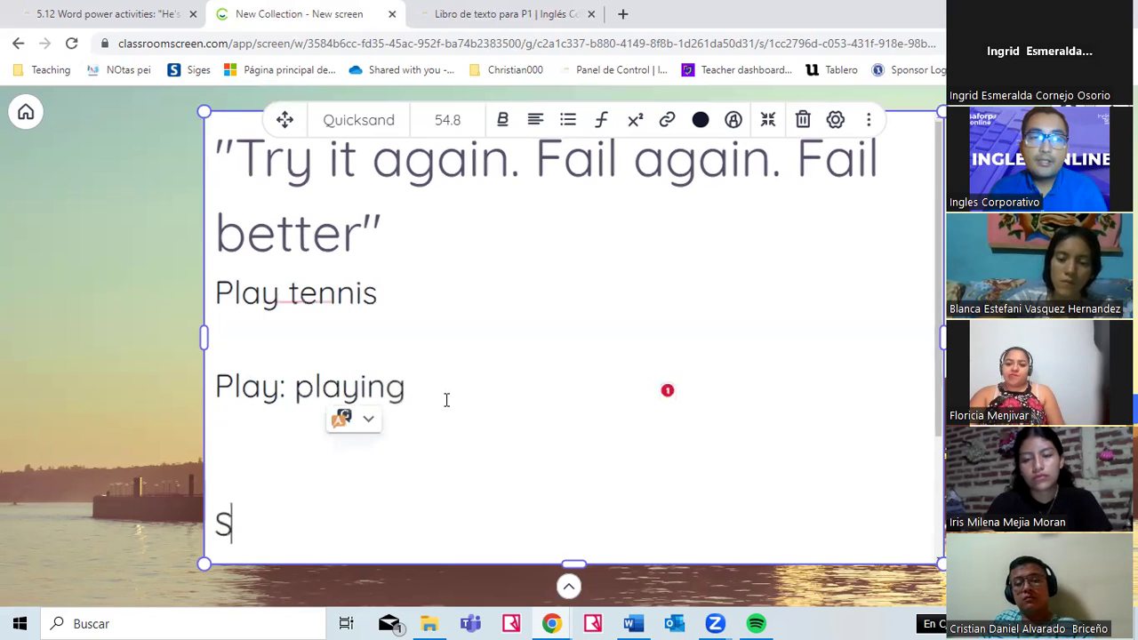
key("BackSpace")
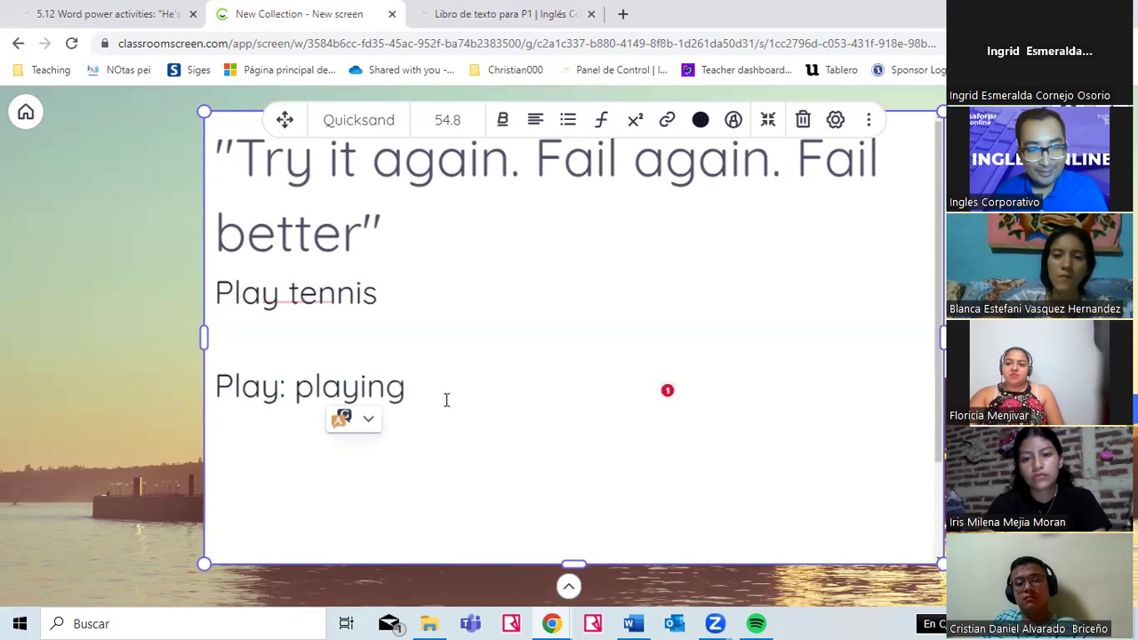
type("Marcos")
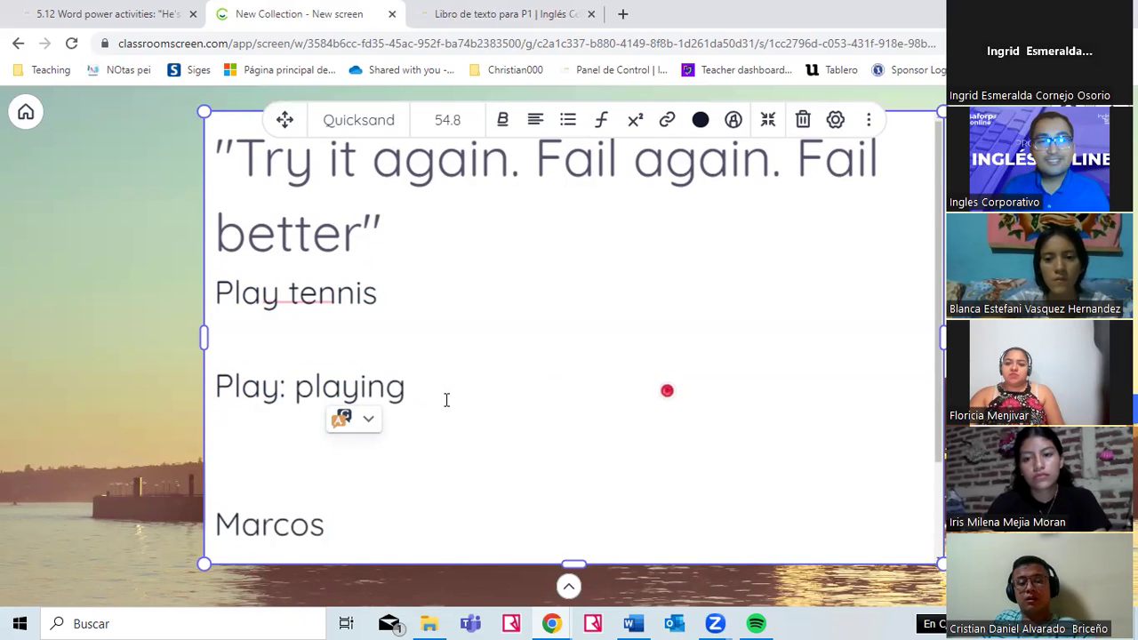
type(" is")
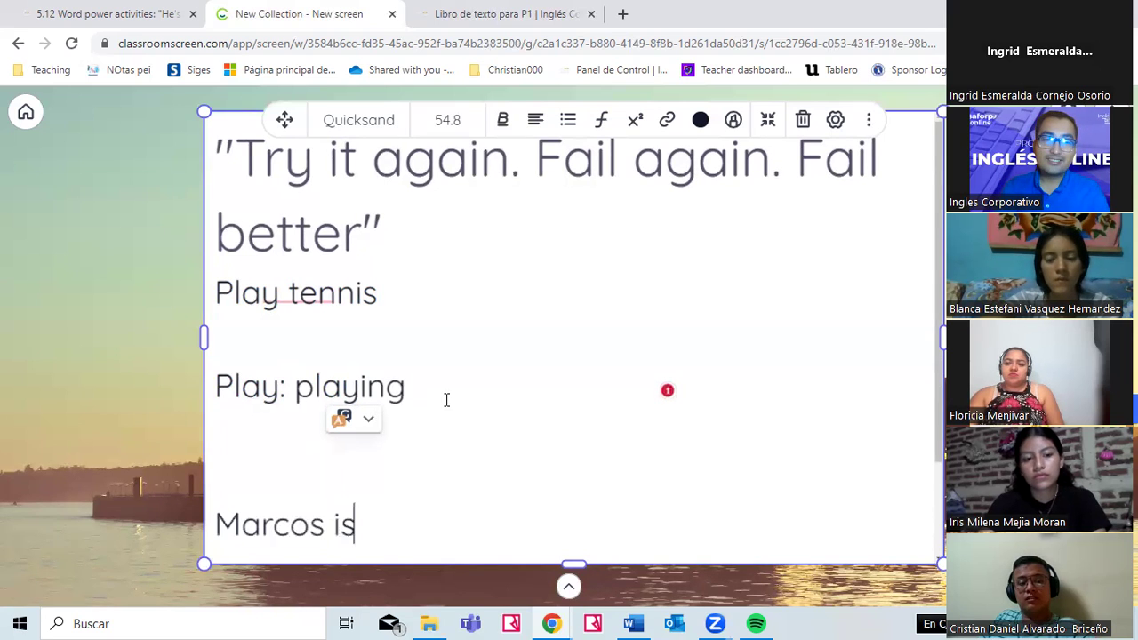
type(" playing tennis")
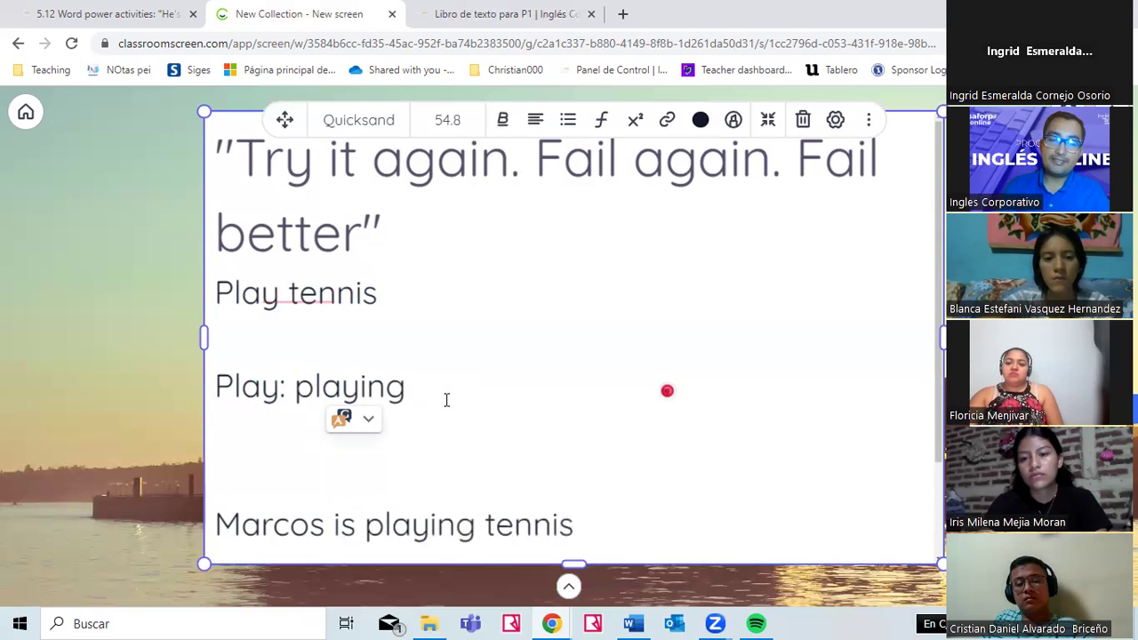
type(".")
key("Return")
key("Return")
key("Return")
key("Return")
key("Return")
key("Return")
key("Return")
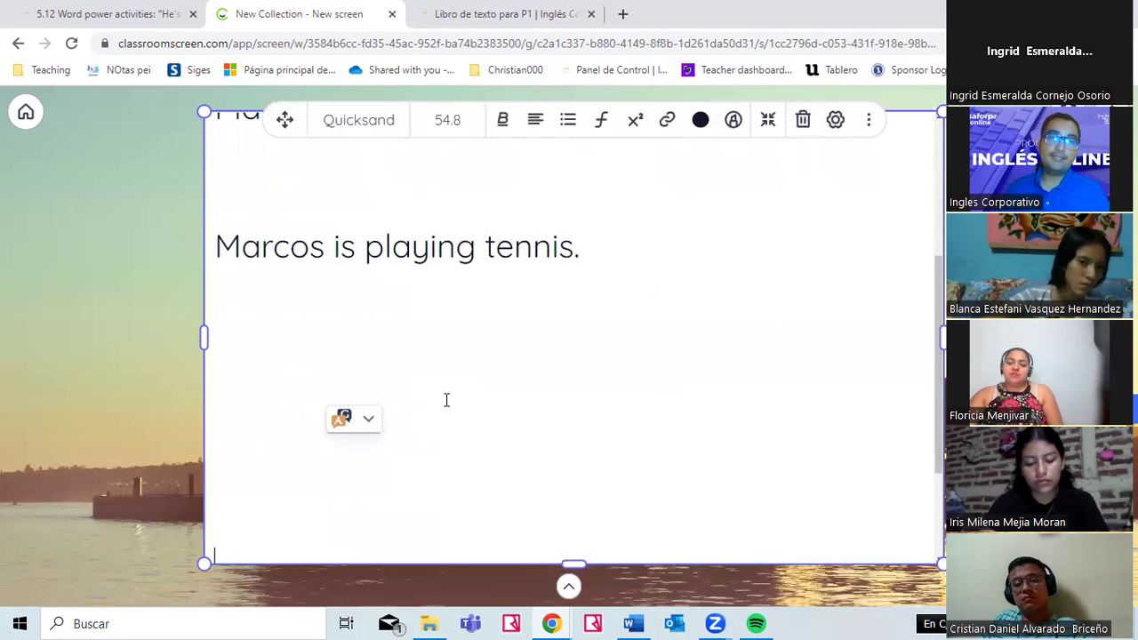
left_click(520, 11)
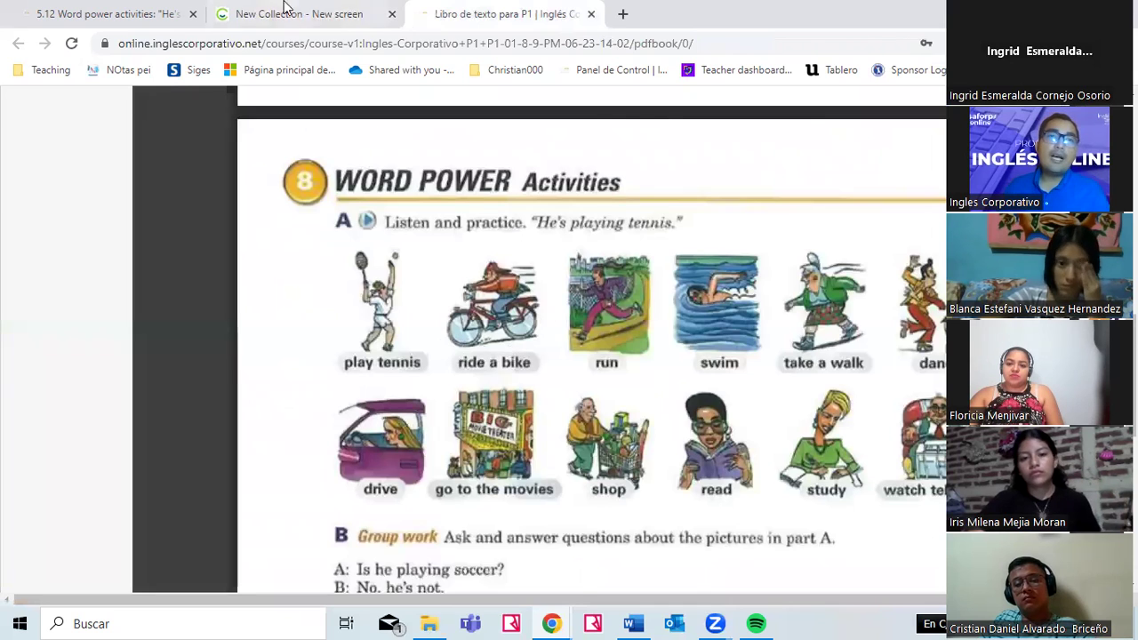
key("ctrl+shift+Tab")
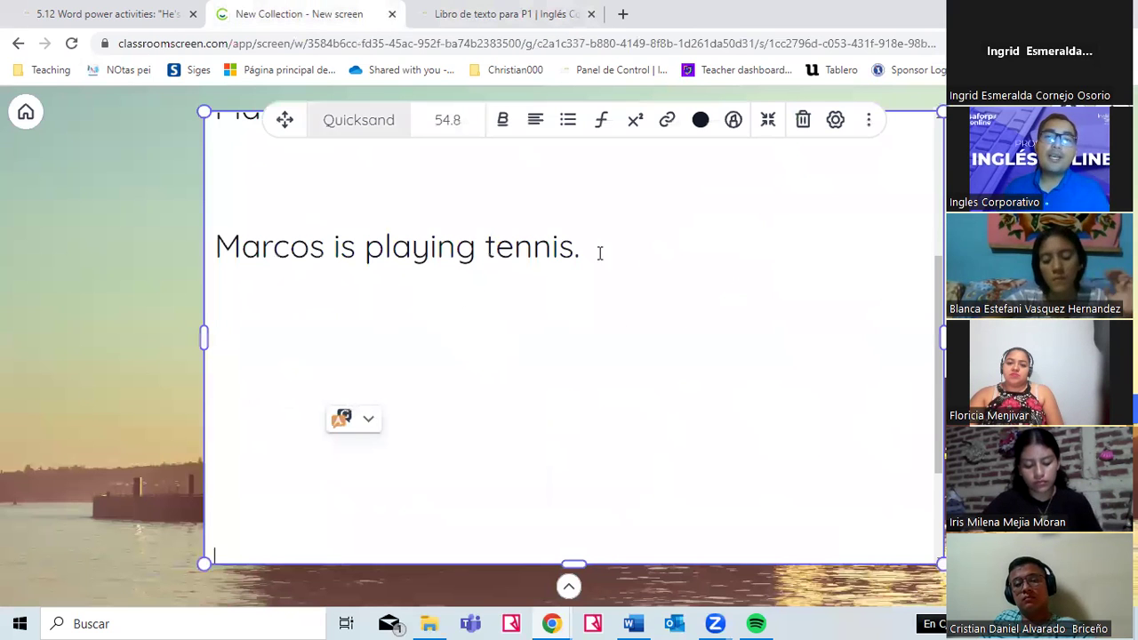
scroll(441, 253, "up", 3)
scroll(441, 253, "down", 1)
mouse_move(361, 281)
left_mouse_down()
mouse_move(415, 280)
mouse_move(355, 281)
left_mouse_up()
double_click(267, 281)
left_click(406, 281)
left_click(409, 281)
left_click(502, 14)
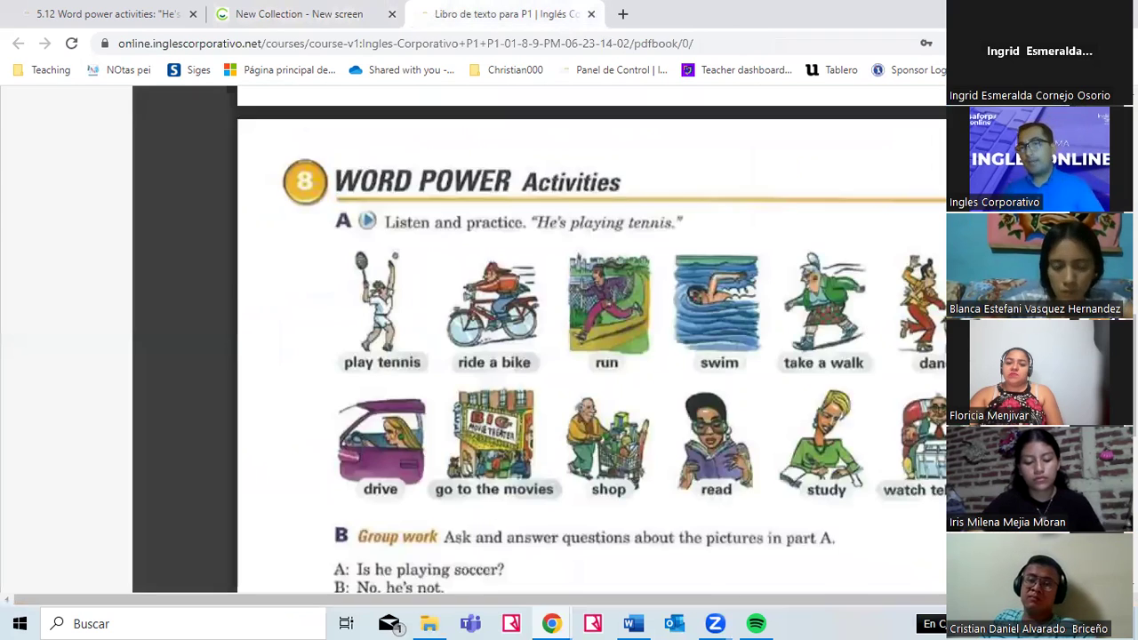
scroll(592, 346, "up", 7)
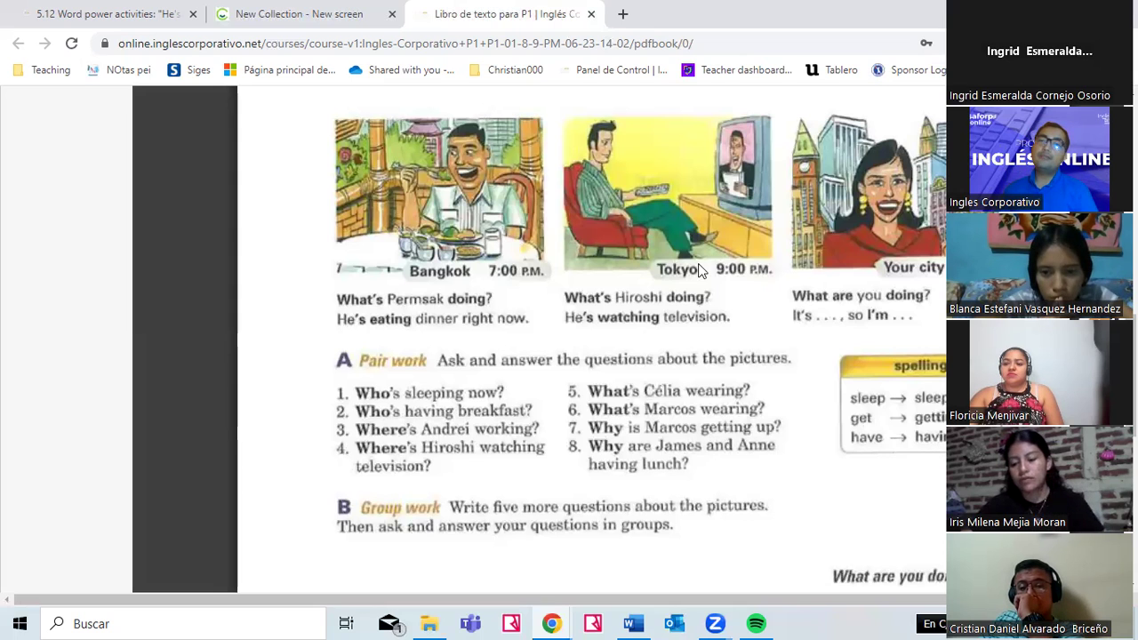
scroll(603, 338, "down", 5)
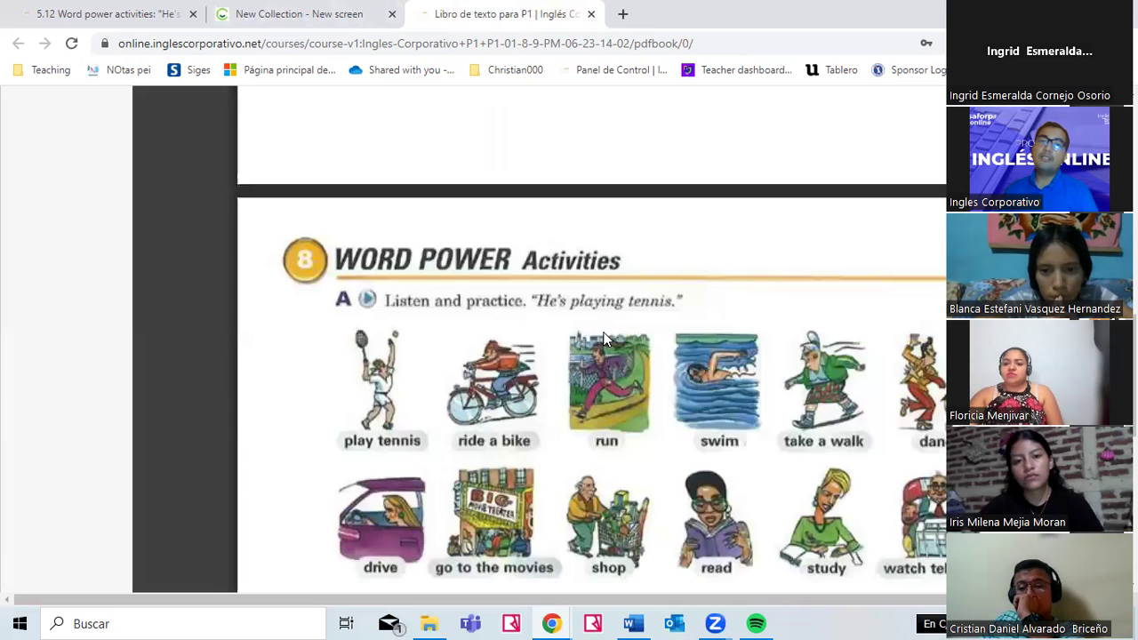
scroll(606, 282, "down", 1)
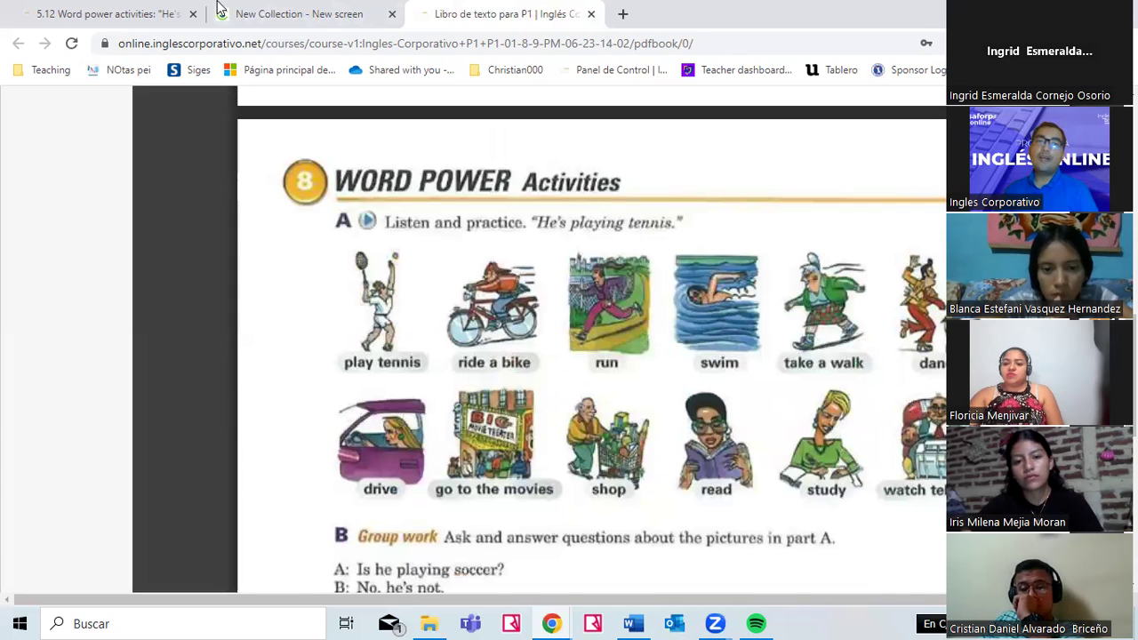
- Add 'ride a bike' on a new line under 'Play tennis', correcting 'nik' to 'bike'
key("ctrl+shift+Tab")
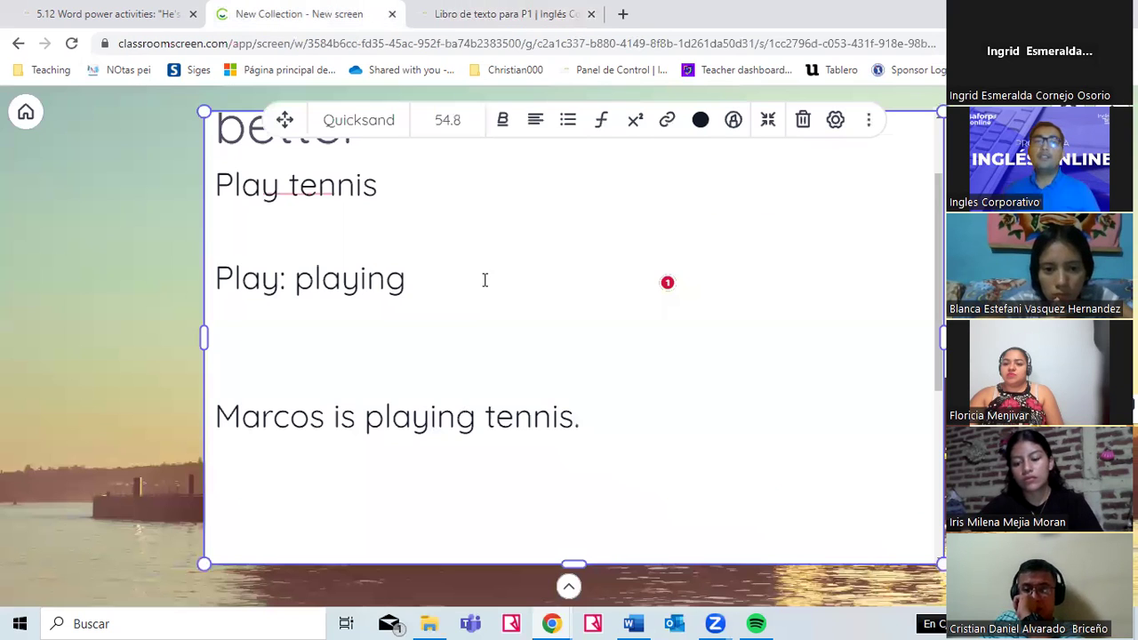
left_click(391, 186)
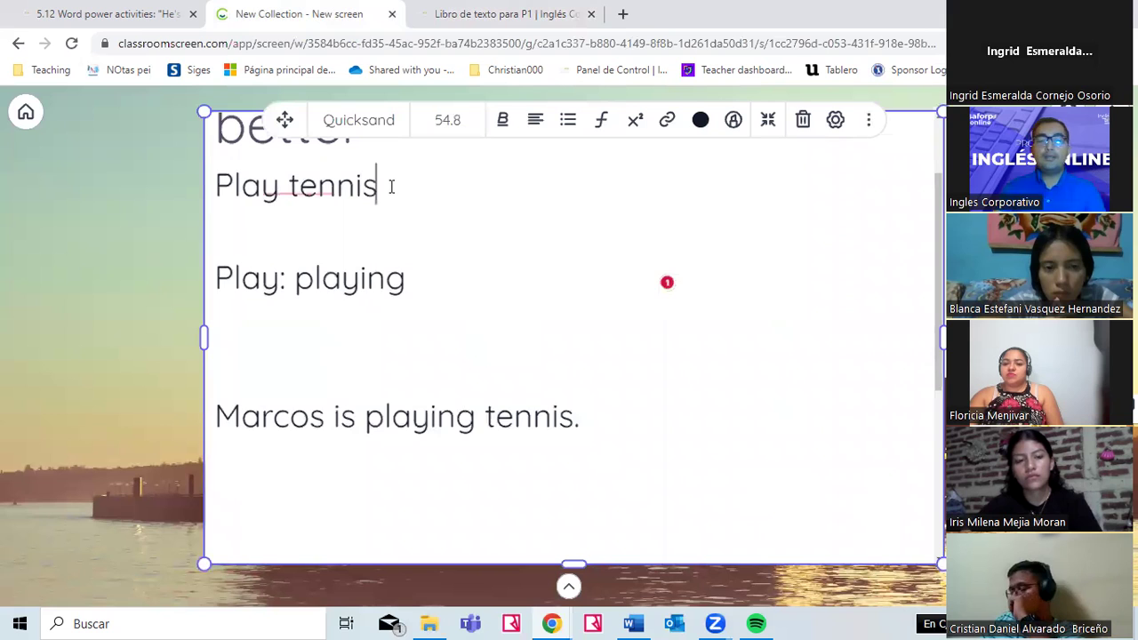
key("Return")
type("ride ")
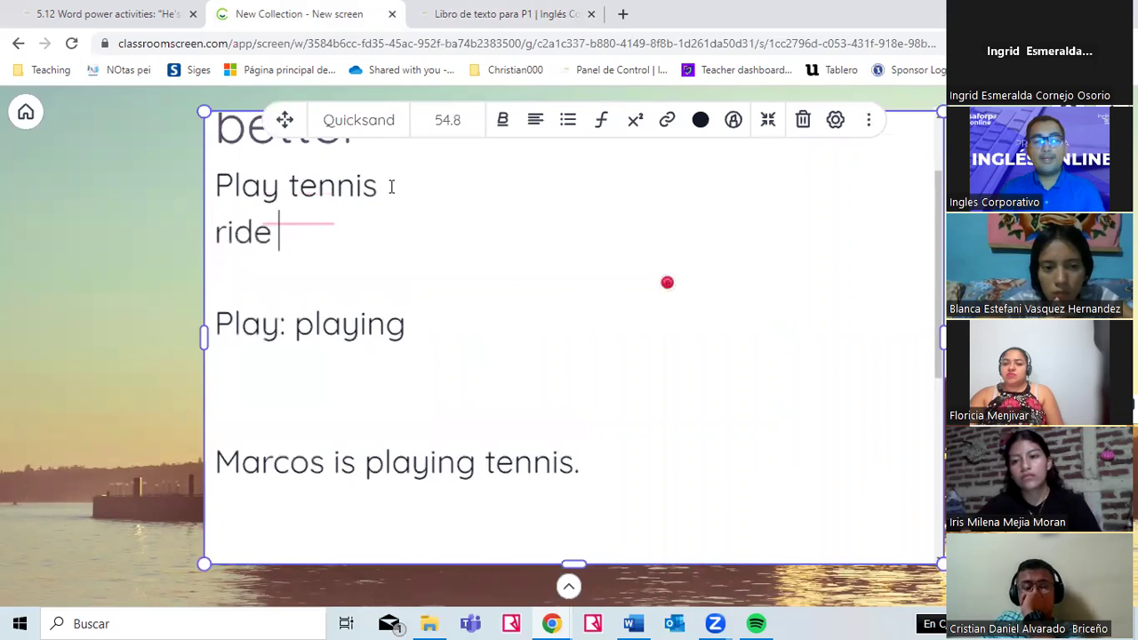
type("a nik")
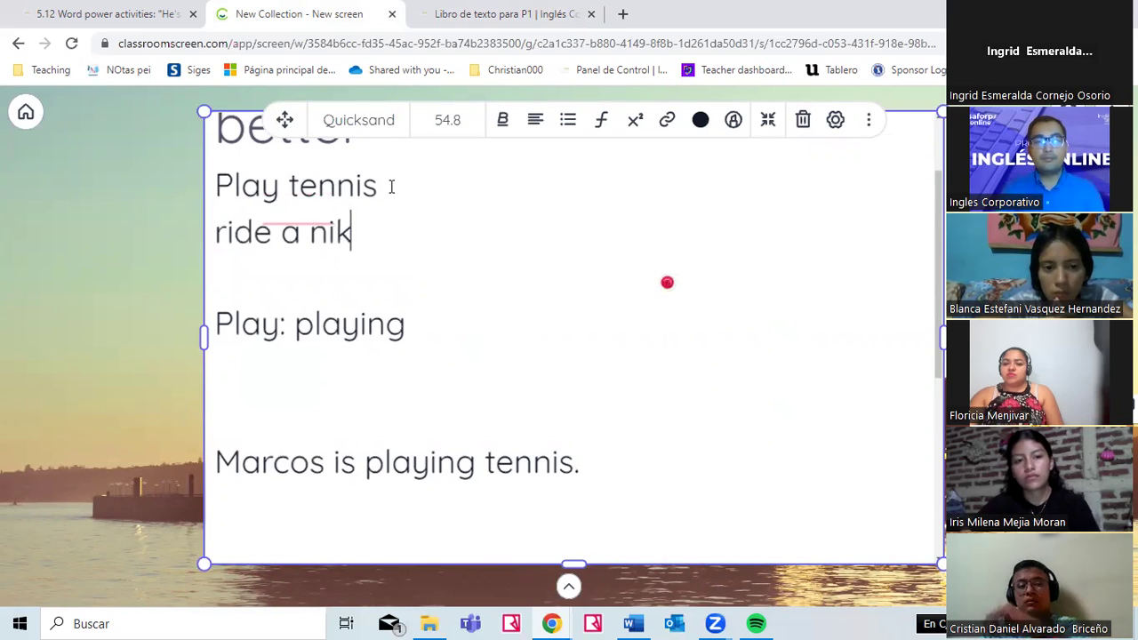
key("BackSpace")
key("BackSpace")
key("BackSpace")
type("bike")
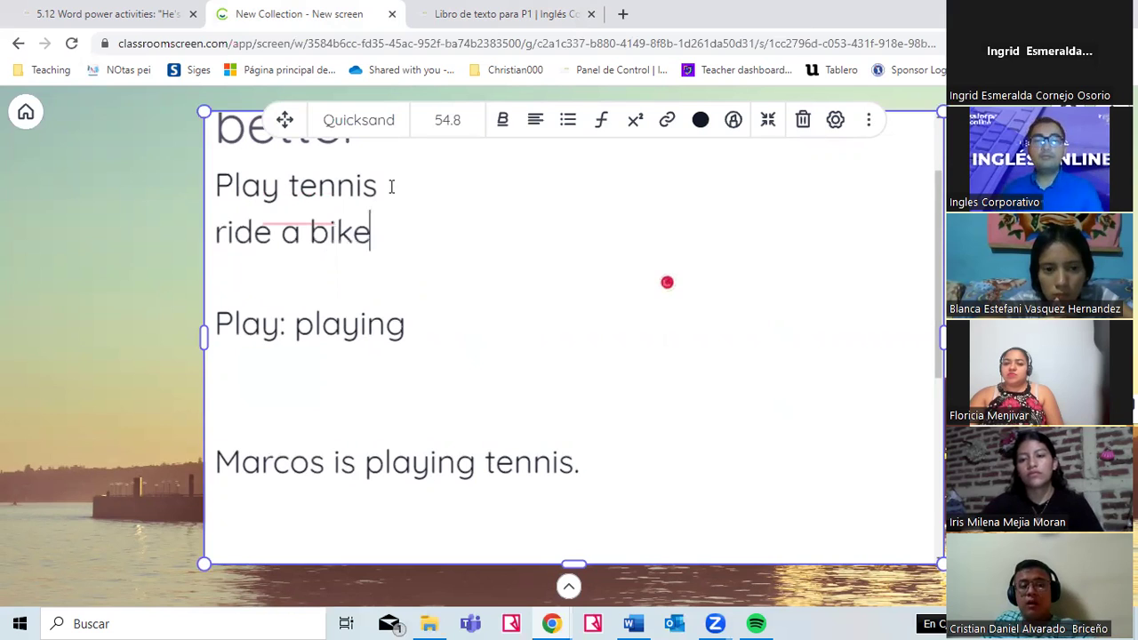
key("Return")
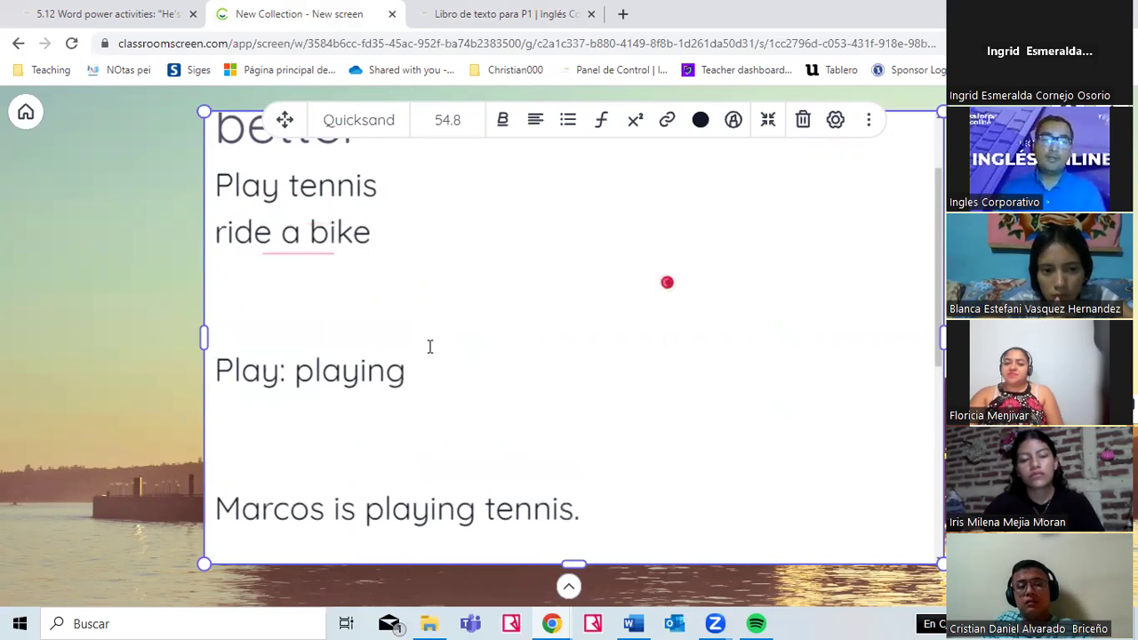
- Add 'ride: riding' under 'Play: playing', mark its ing ending, and open a line below the tennis sentence
key("Return")
type("ride")
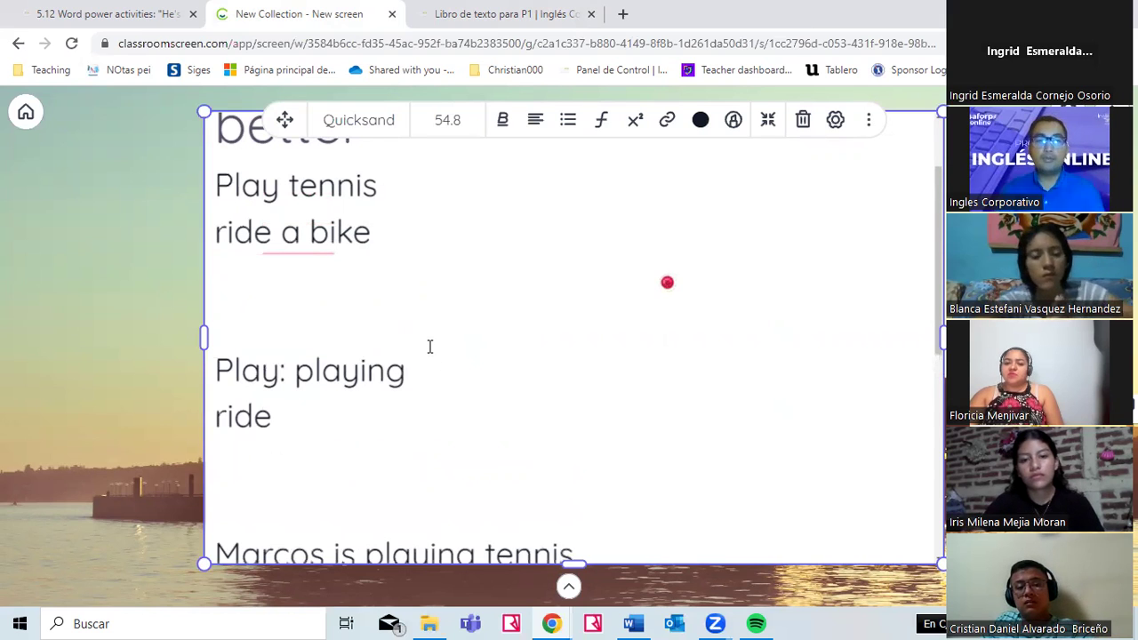
type(":")
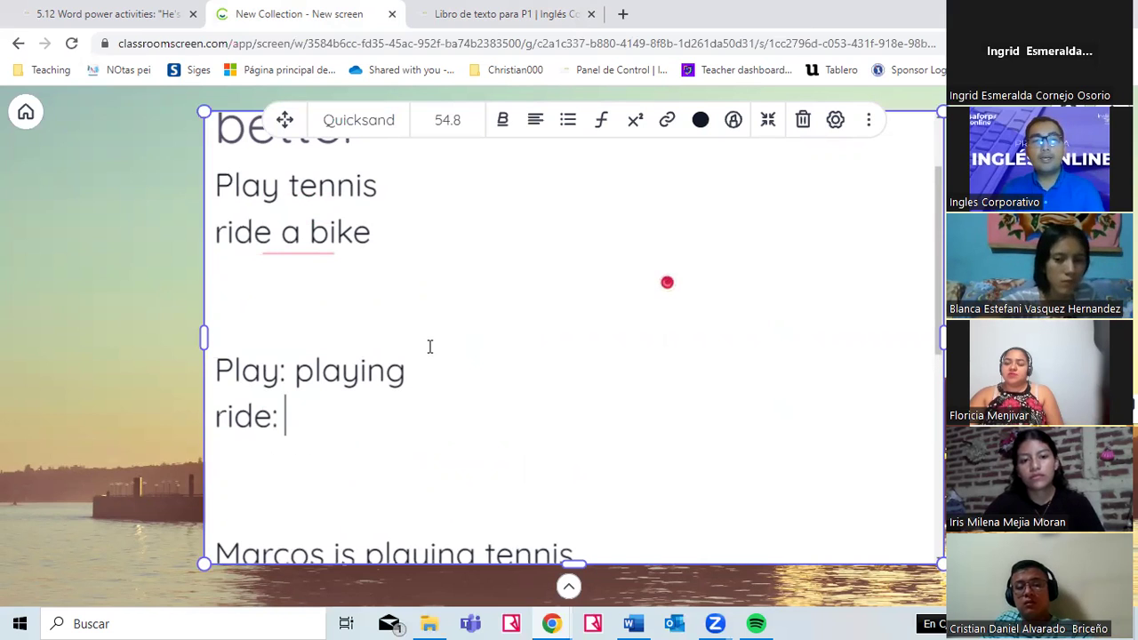
type(" ri")
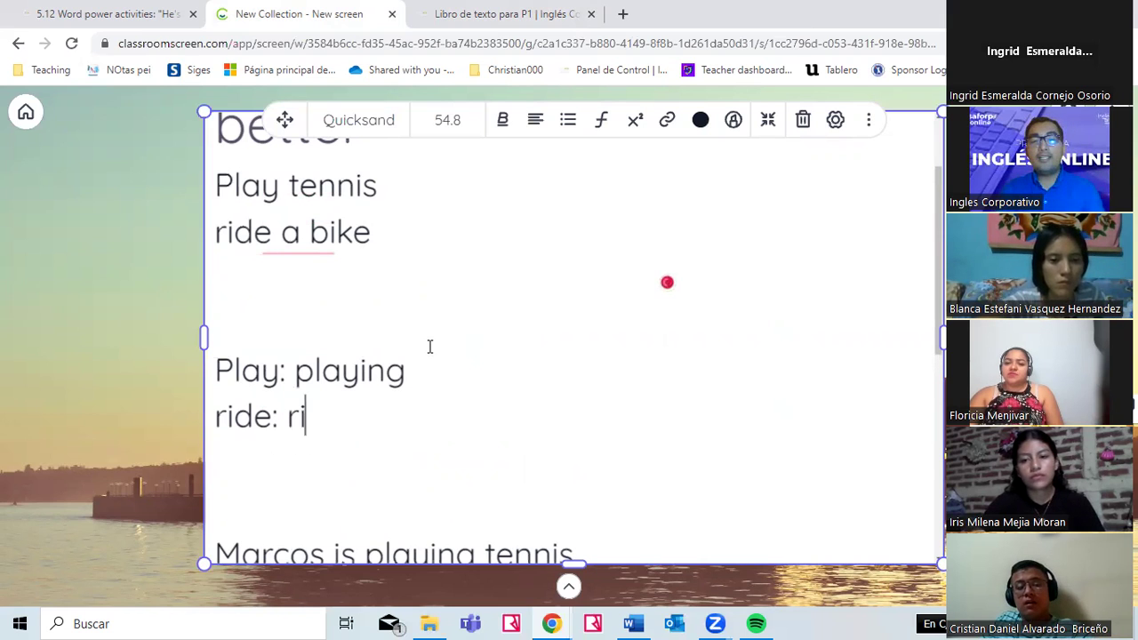
type("ding")
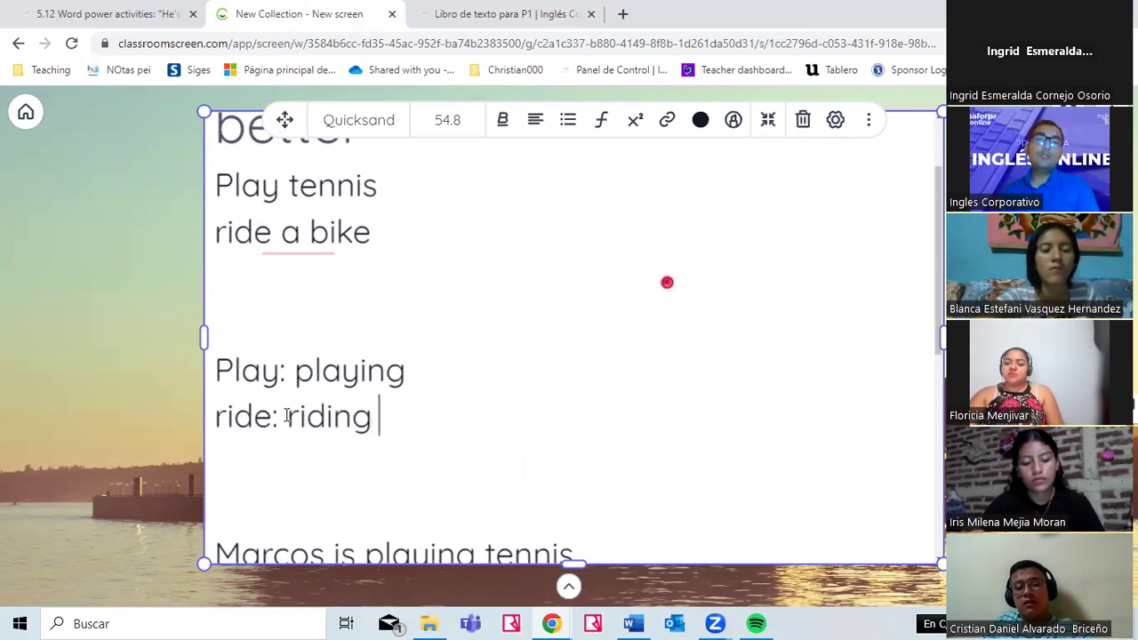
left_click_drag(260, 418, 403, 414)
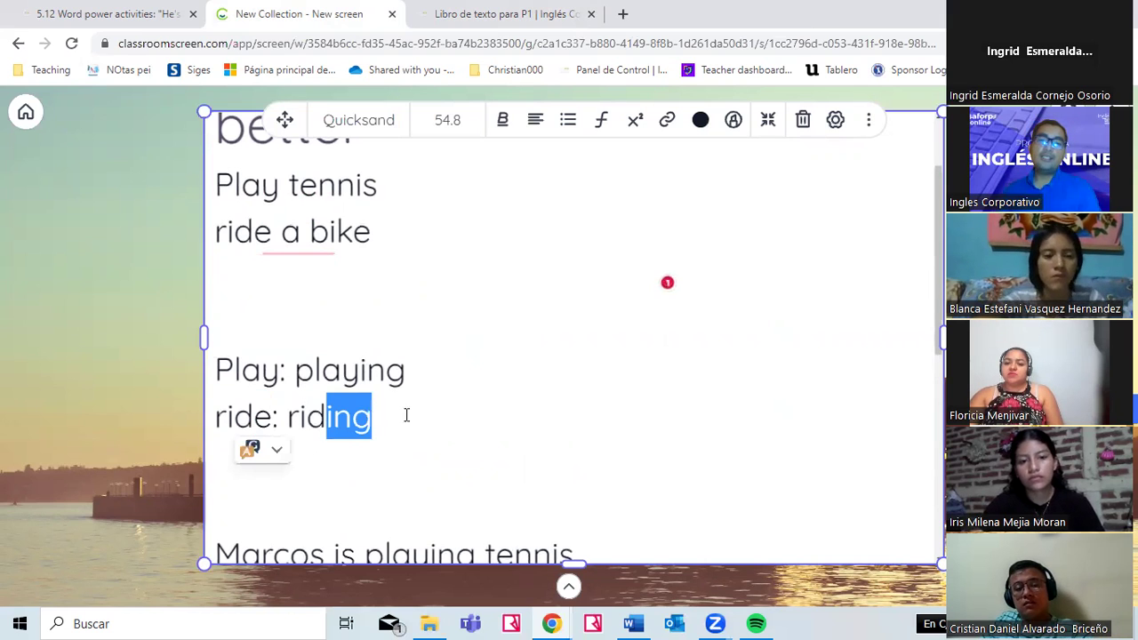
key("Up")
scroll(426, 417, "down", 2)
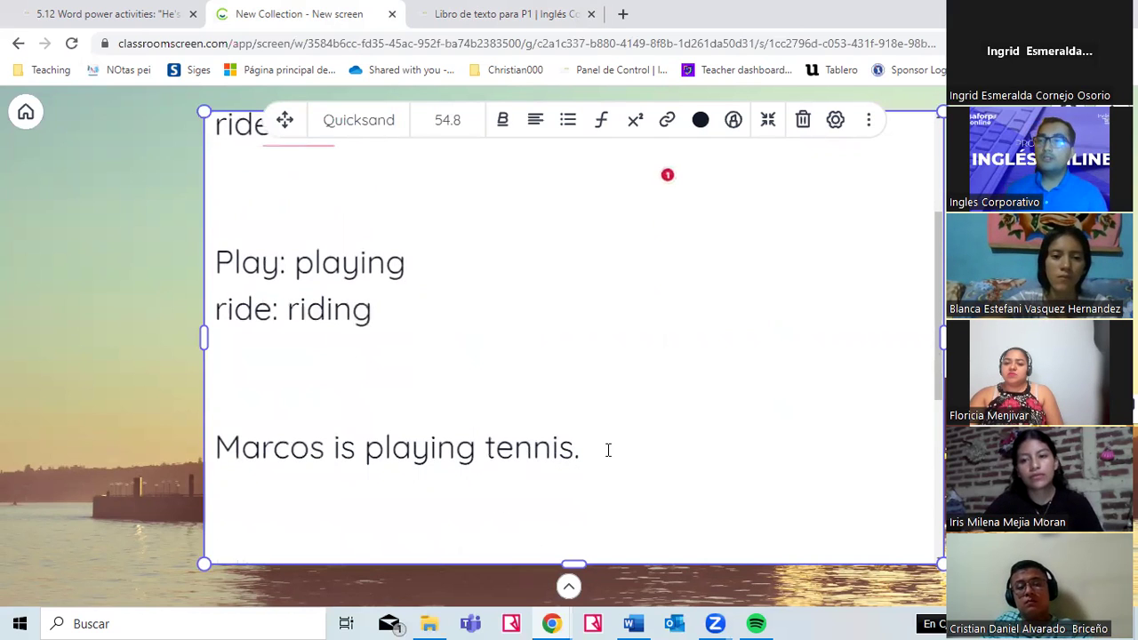
left_click(585, 455)
key("Return")
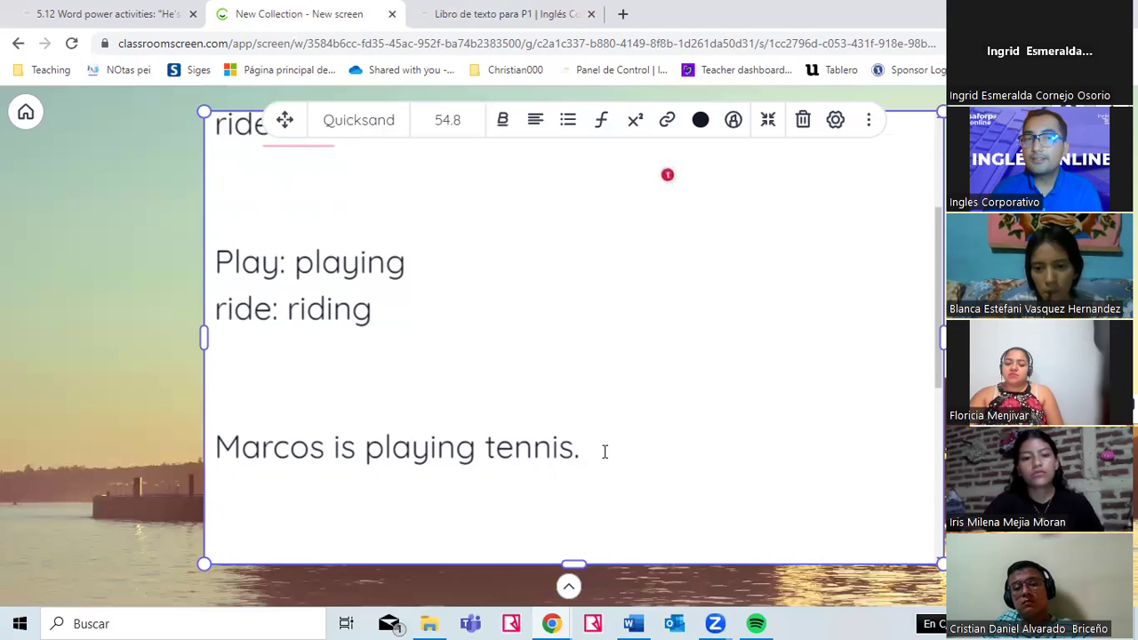
- Type 'Karla is riding a bike.' below the tennis sentence, then show the textbook's Word Power page
type("E")
key("BackSpace")
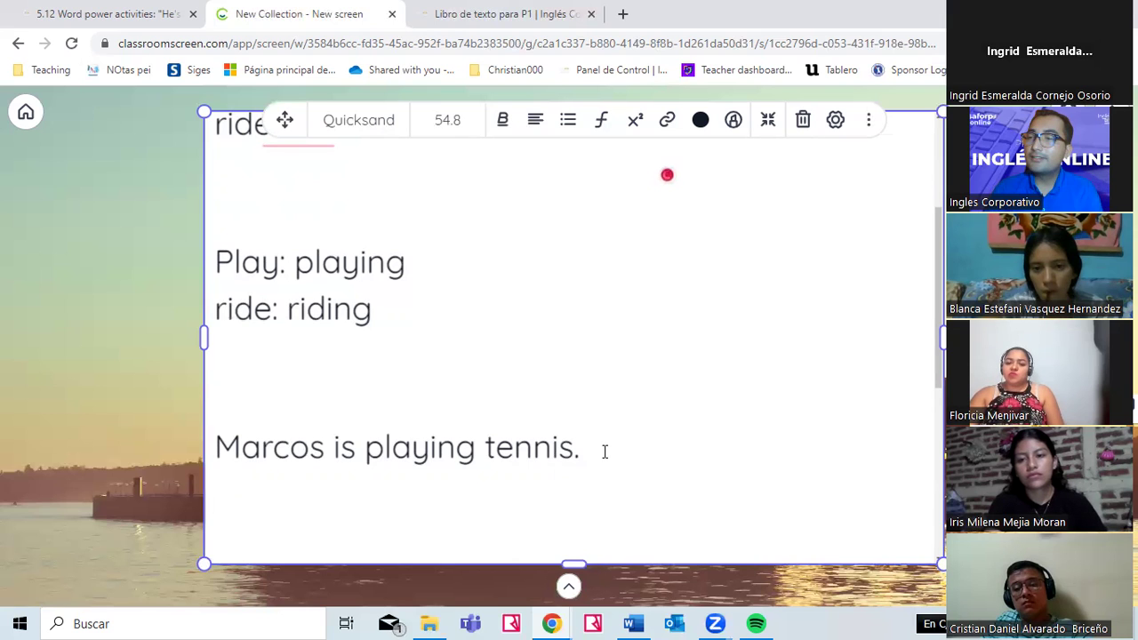
key("BackSpace")
key("Return")
type("kARL")
key("BackSpace")
key("BackSpace")
key("BackSpace")
key("BackSpace")
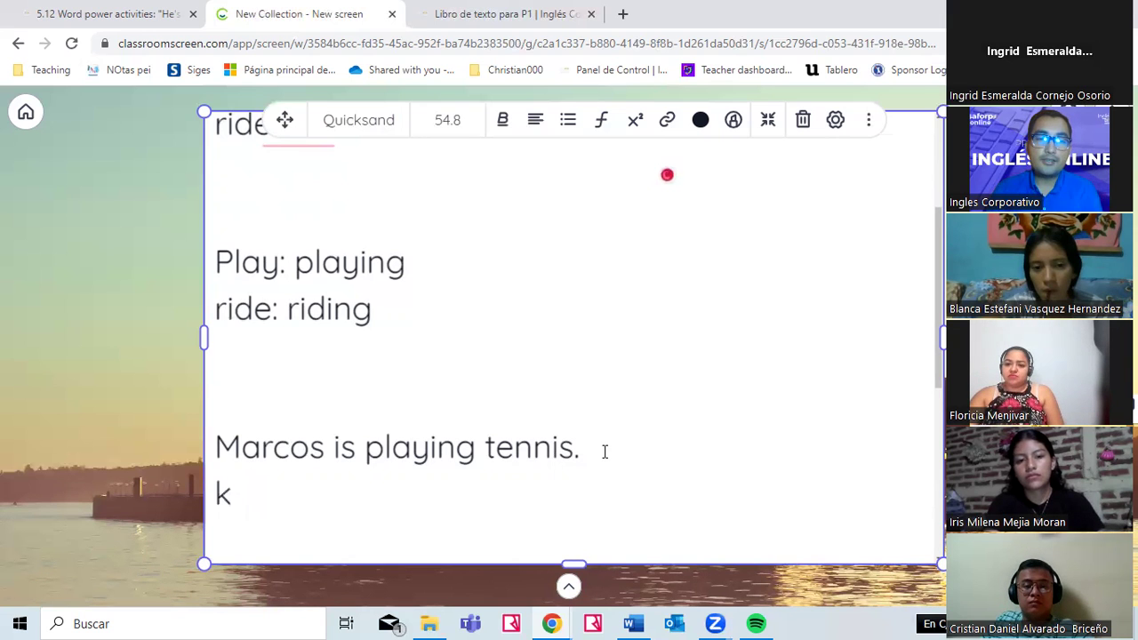
type("Karla")
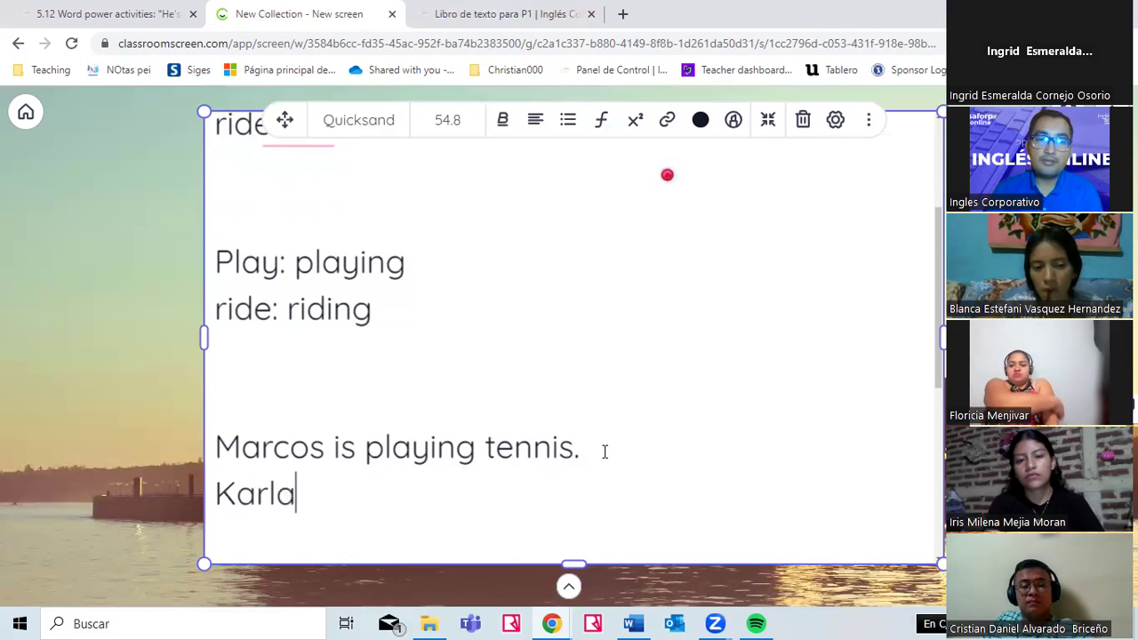
type(" is w")
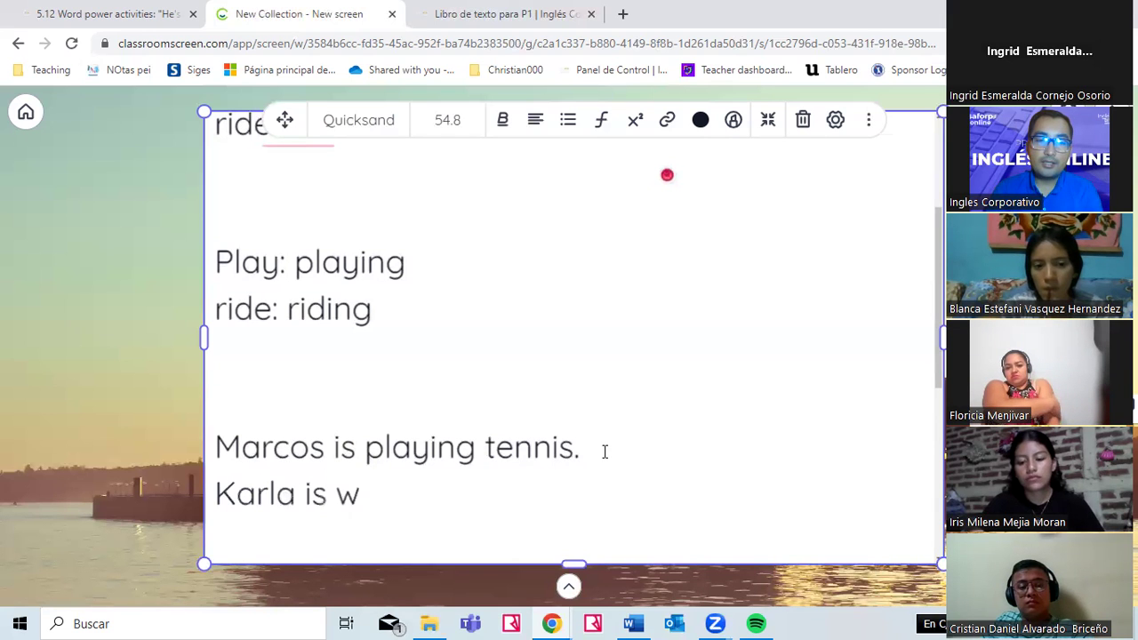
key("BackSpace")
type("rid")
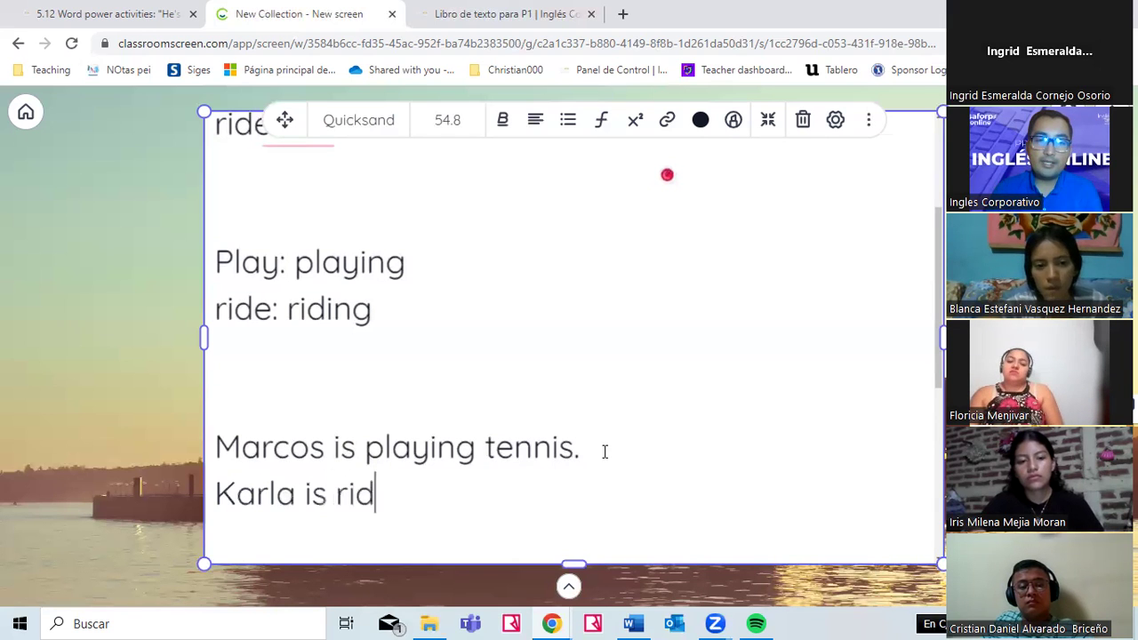
type("ing a")
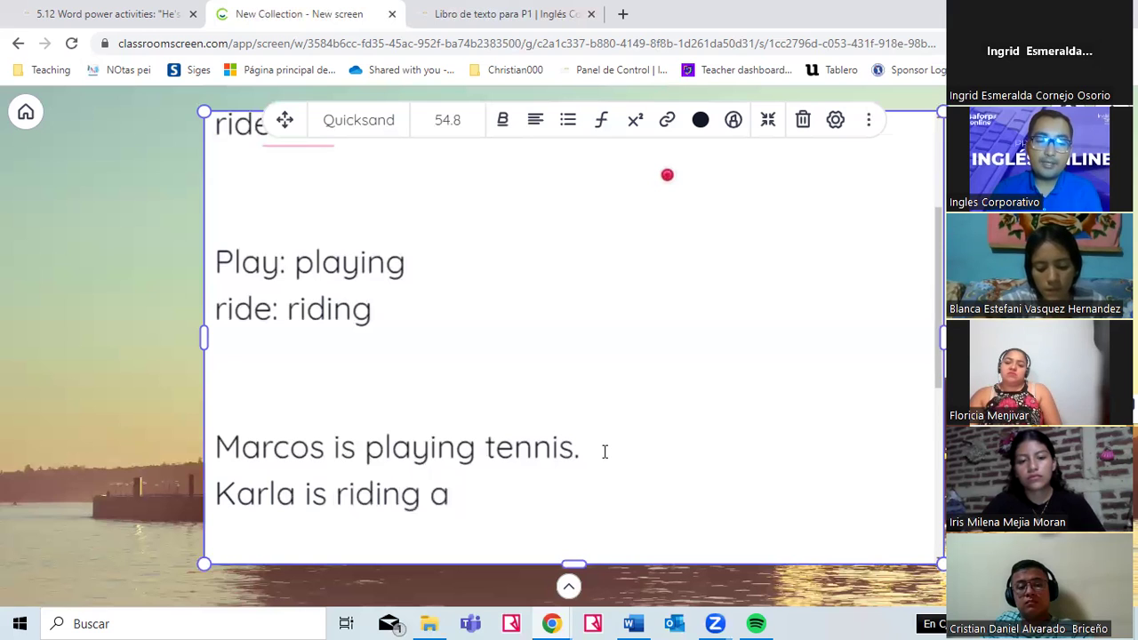
type(" bikw")
key("BackSpace")
type("e.")
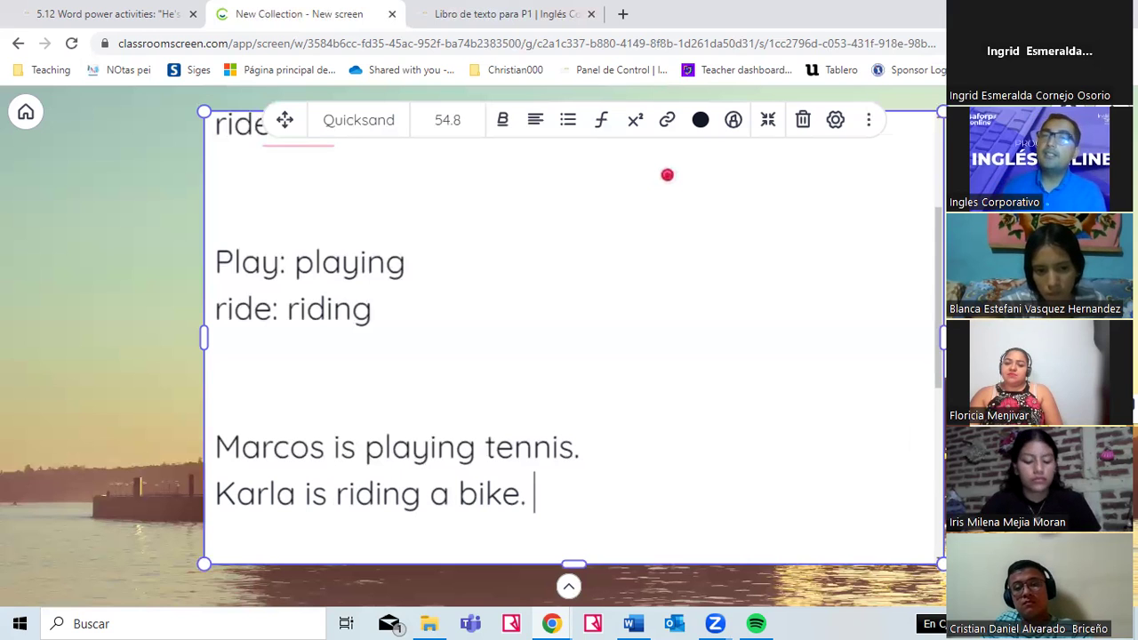
left_click(513, 9)
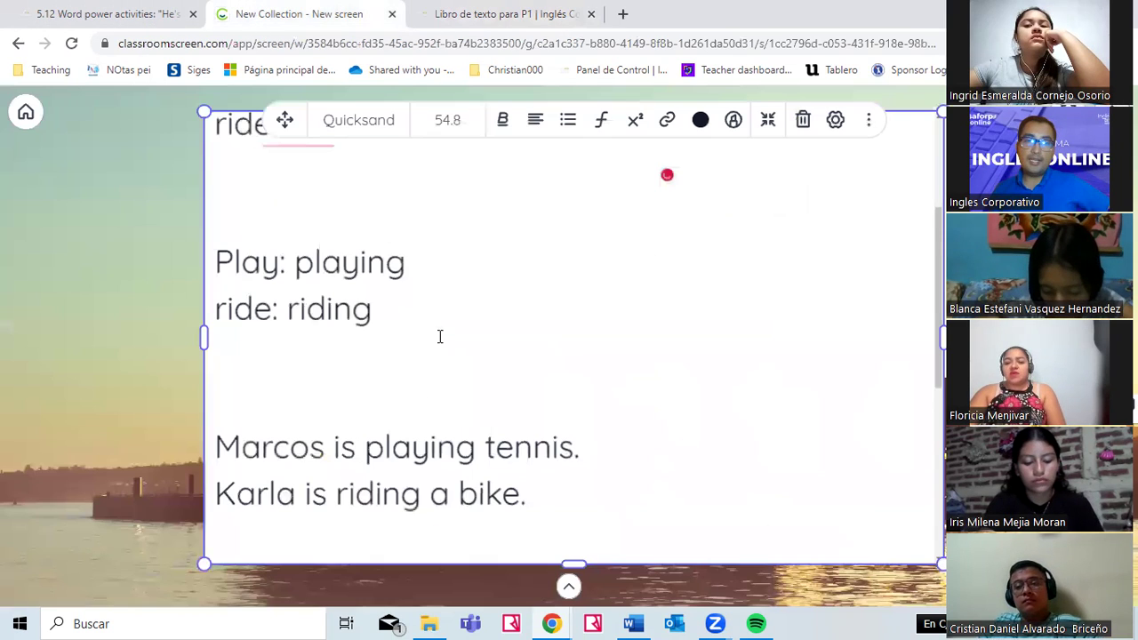
left_click(258, 13)
left_click_drag(344, 455, 225, 445)
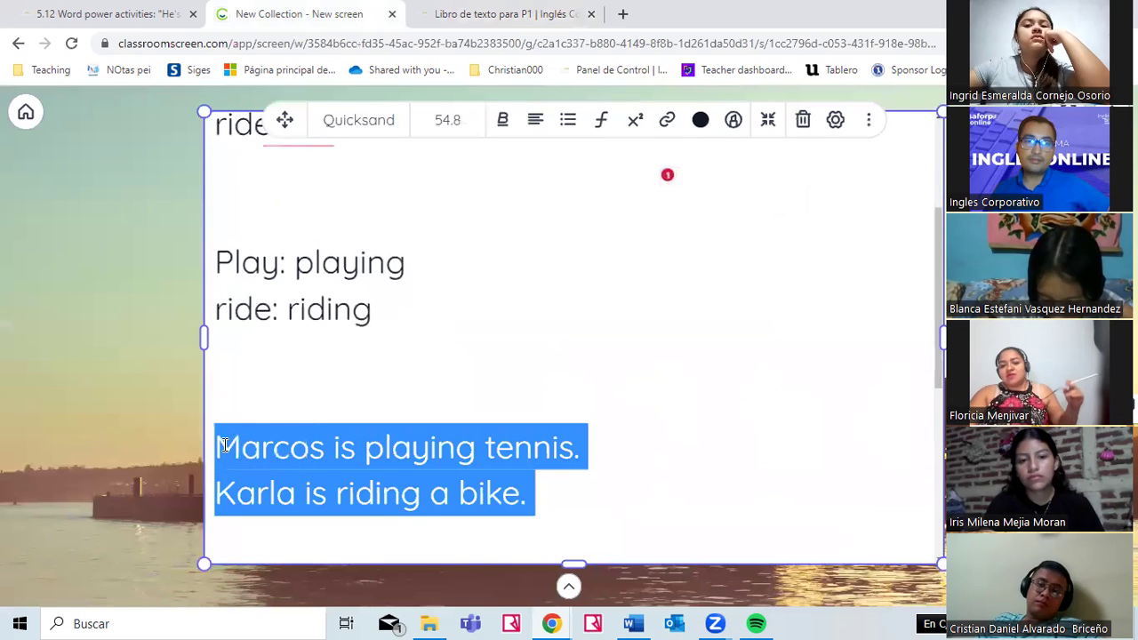
left_click(536, 501)
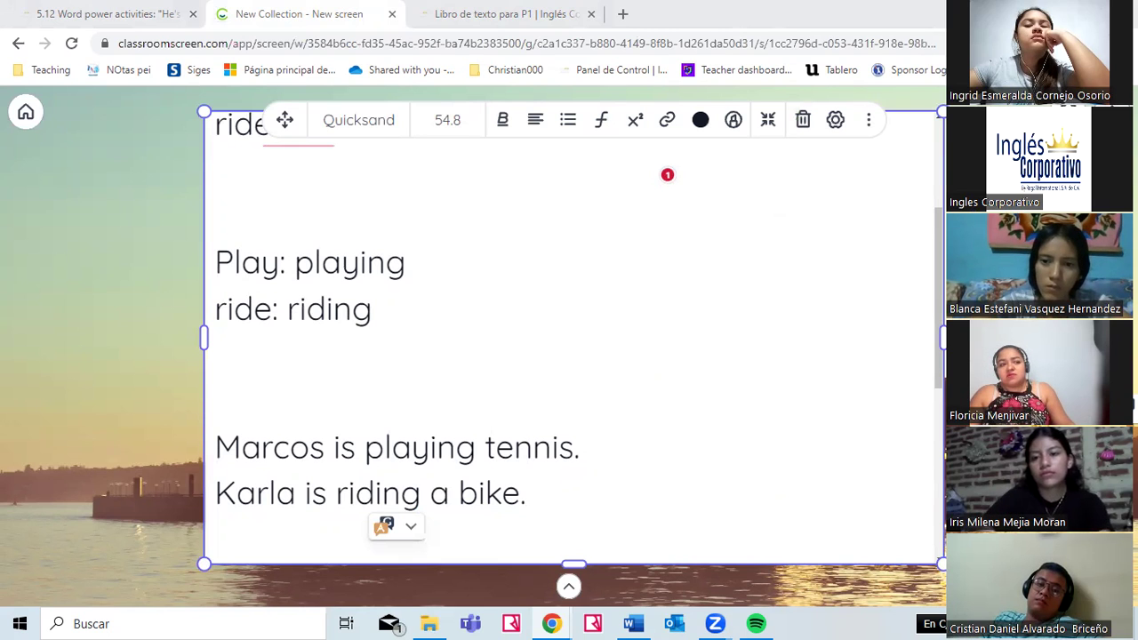
left_click(536, 18)
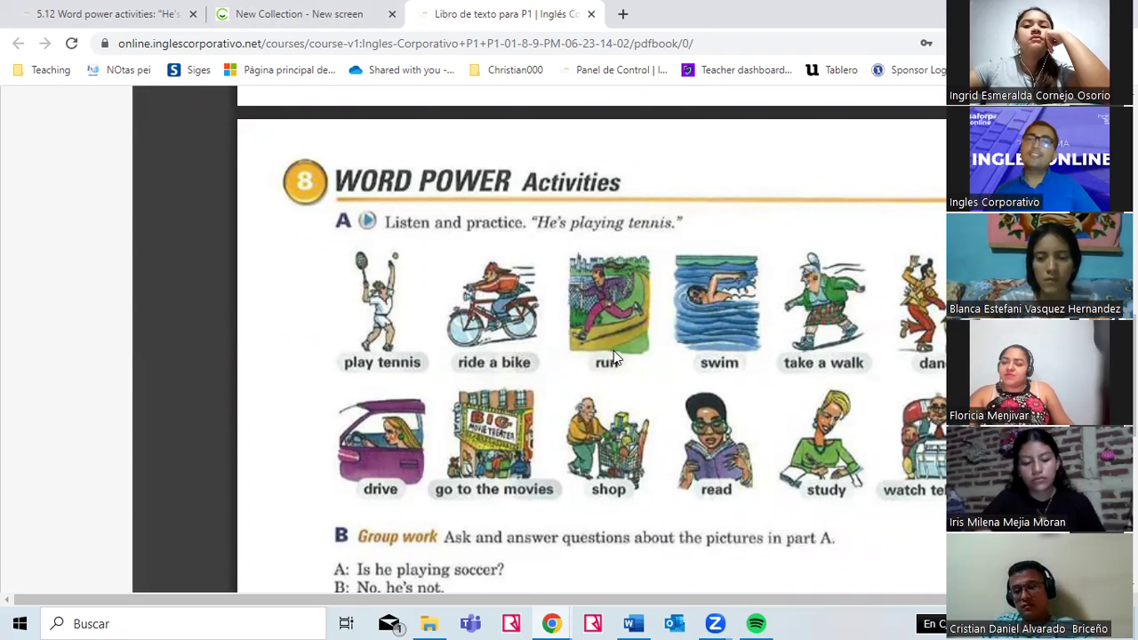
- Add 'run: running' under 'ride: riding', highlight the doubled n, then scroll the textbook to Pair work
left_click(338, 10)
left_click(389, 309)
key("Return")
type("run: running")
left_click_drag(347, 356, 330, 355)
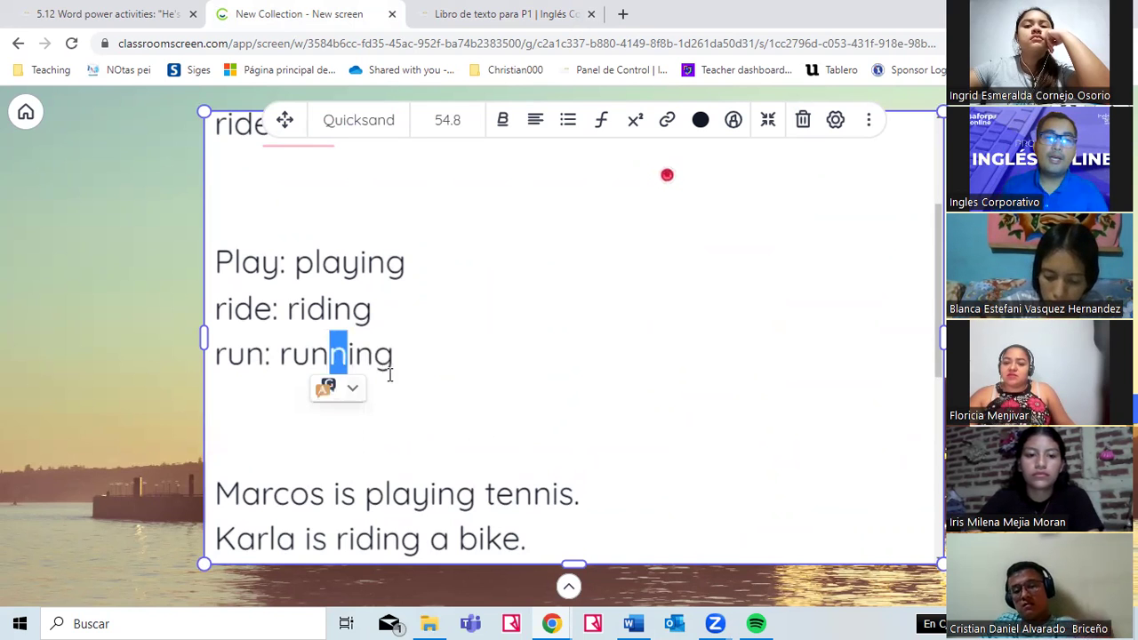
key("ctrl+Tab")
scroll(865, 252, "up", 5)
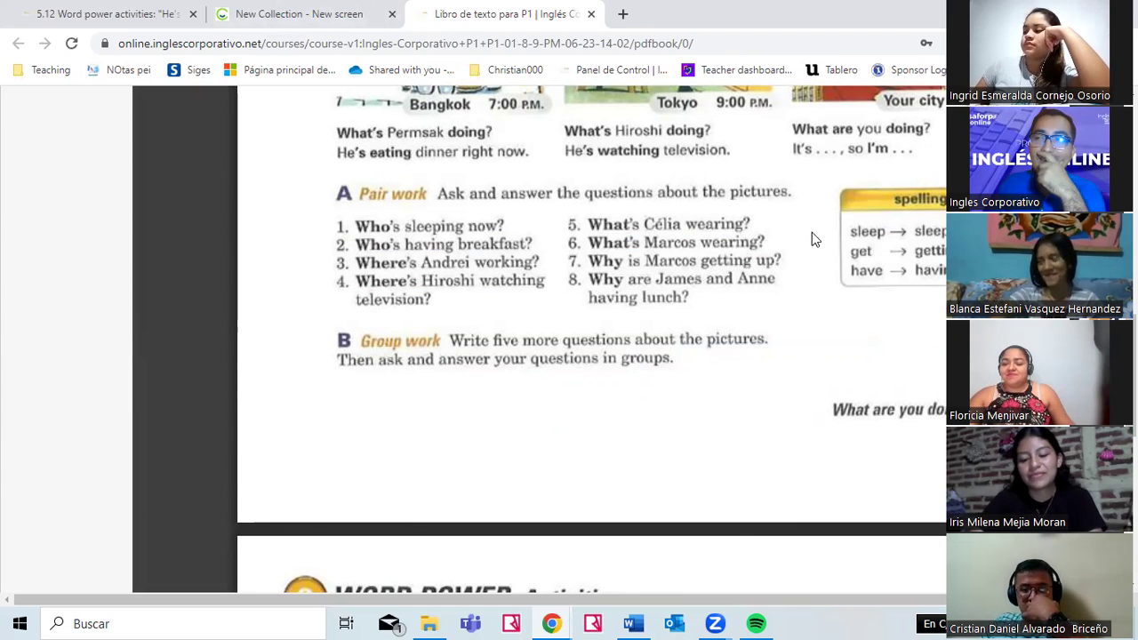
- Highlight 'running' on the board, then scroll the textbook down to the Word Power Activities pictures
key("ctrl+shift+Tab")
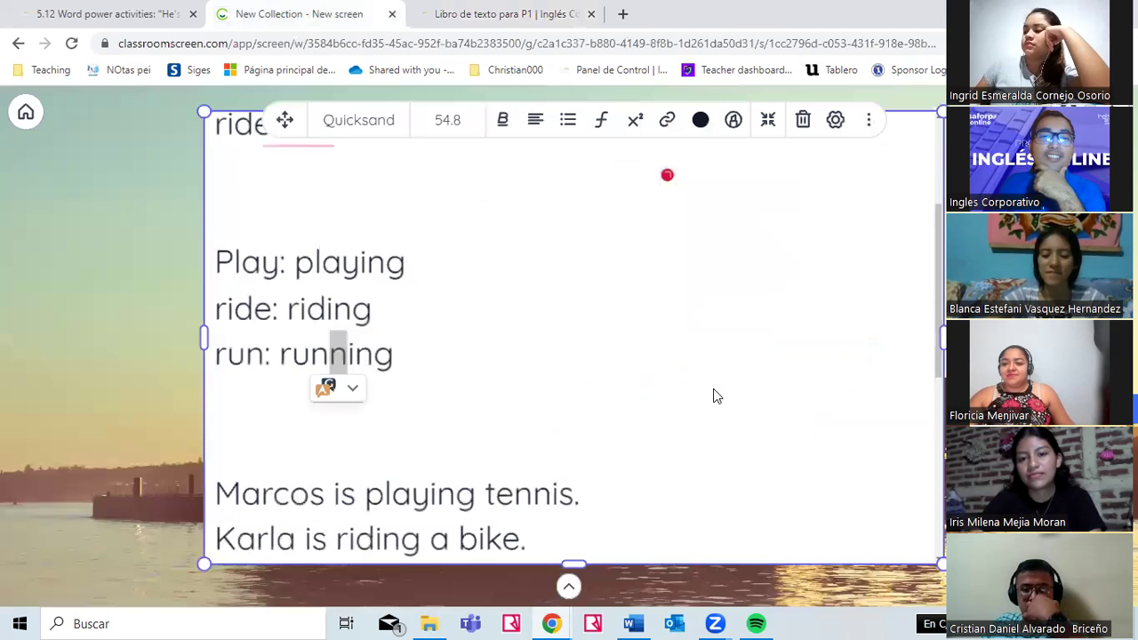
left_click_drag(275, 358, 394, 359)
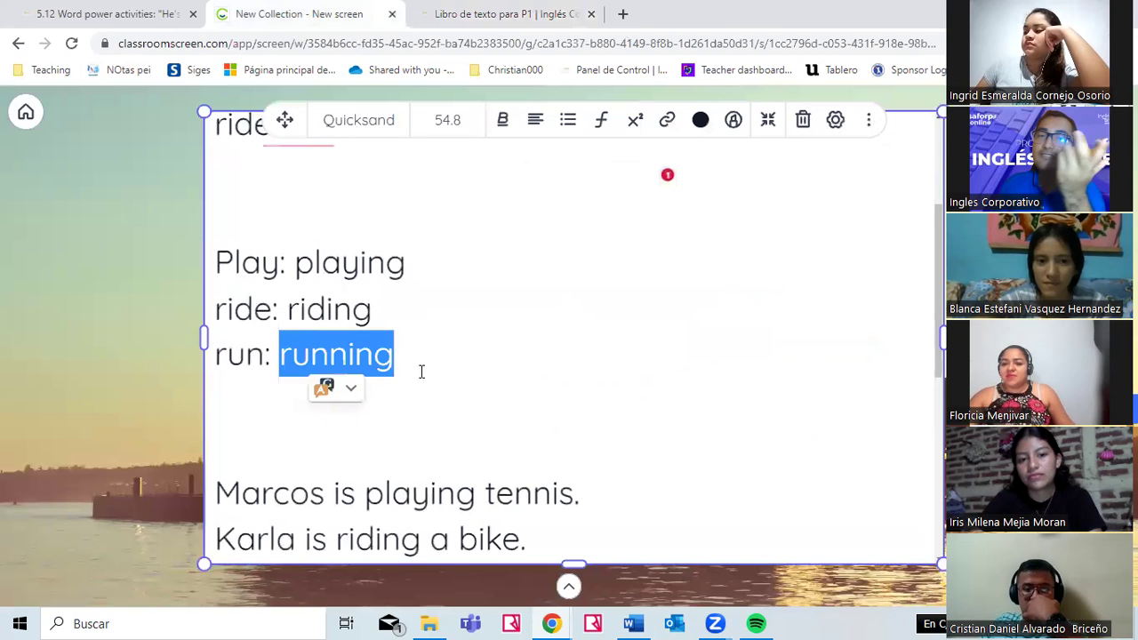
left_click(524, 11)
scroll(661, 373, "down", 5)
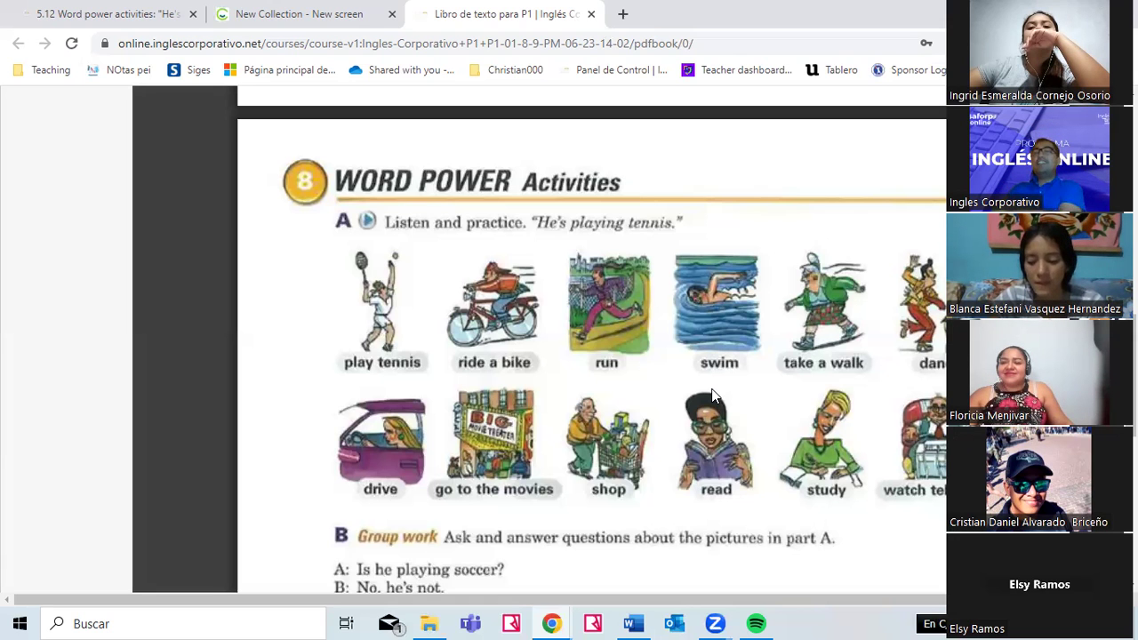
- Add 'swim: swimming' below 'run: running' on the board, then return to the textbook's Word Power page
scroll(792, 347, "up", 10)
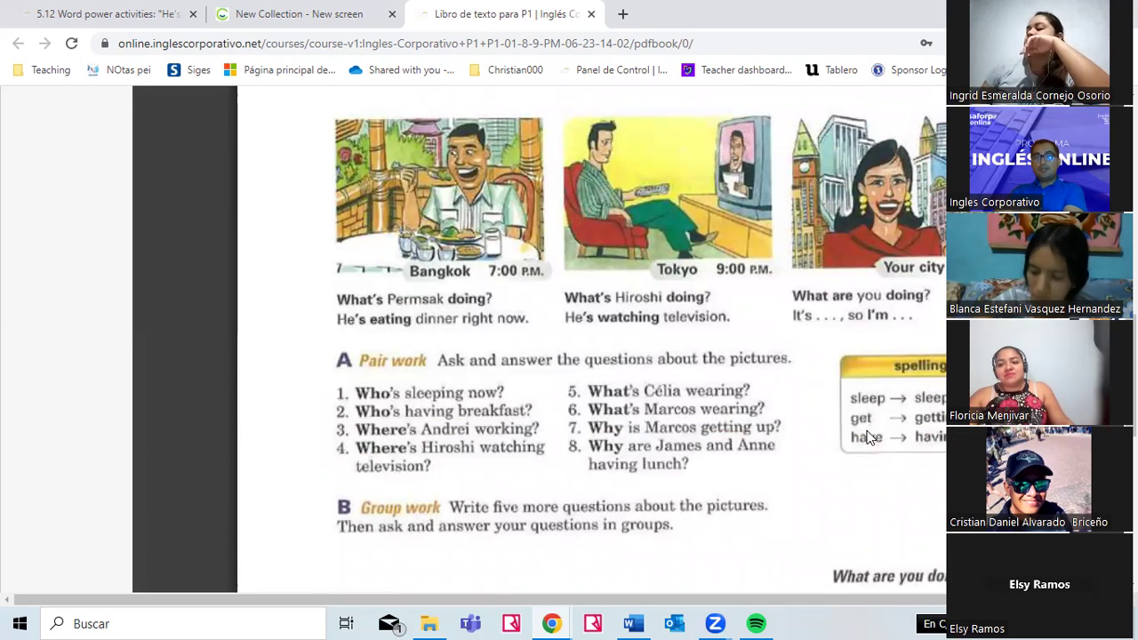
scroll(870, 438, "down", 10)
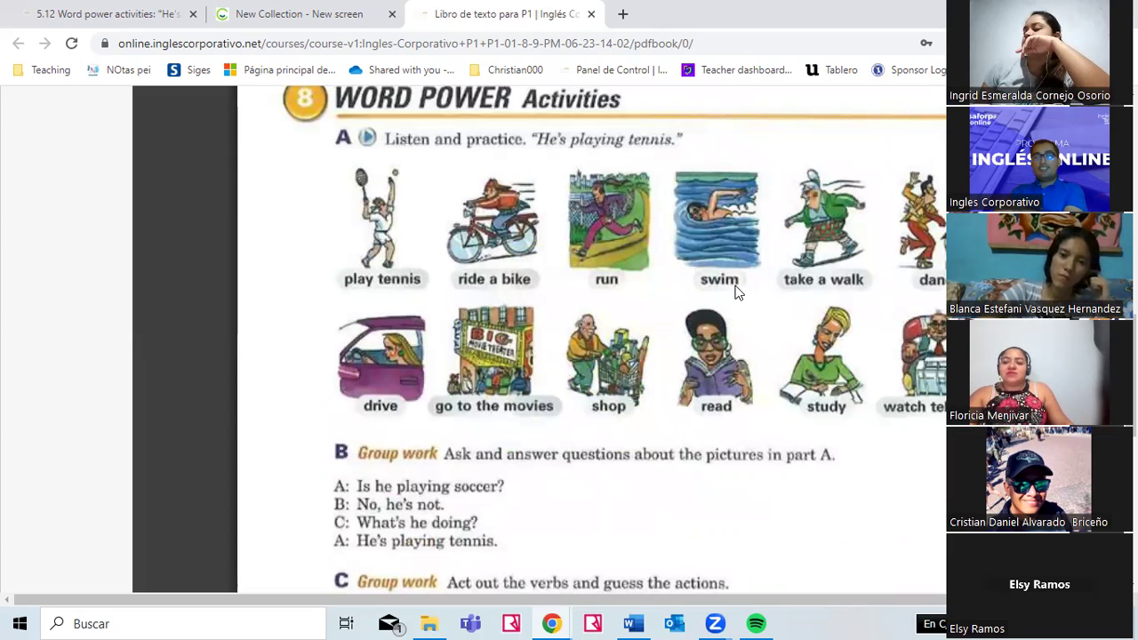
left_click(279, 6)
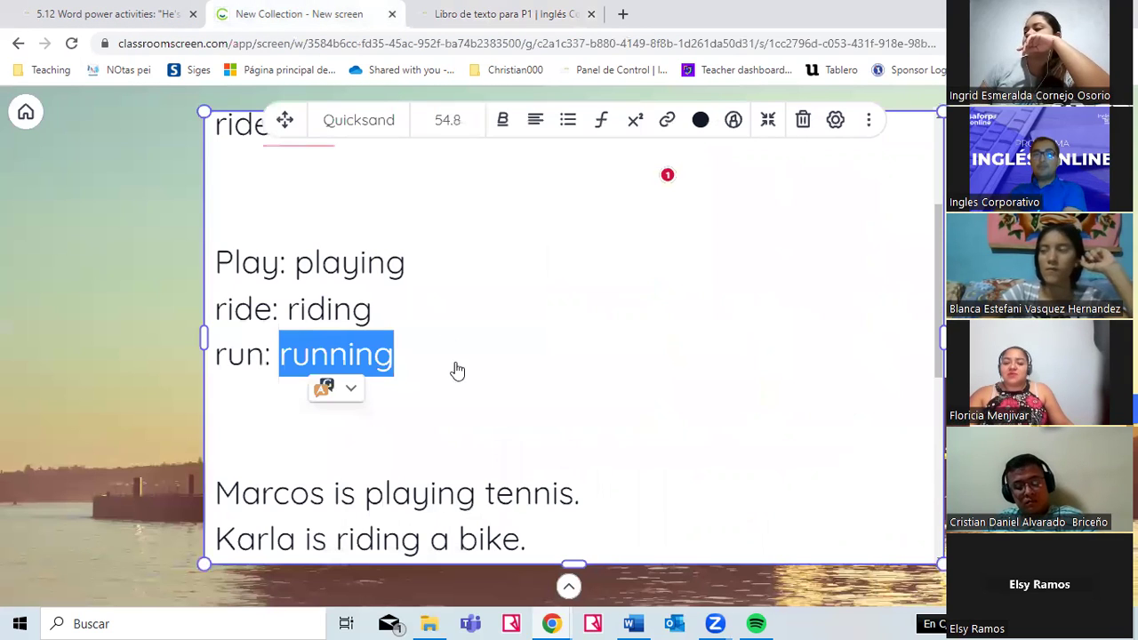
left_click(400, 356)
key("Return")
type("swim: swimming")
left_click(454, 12)
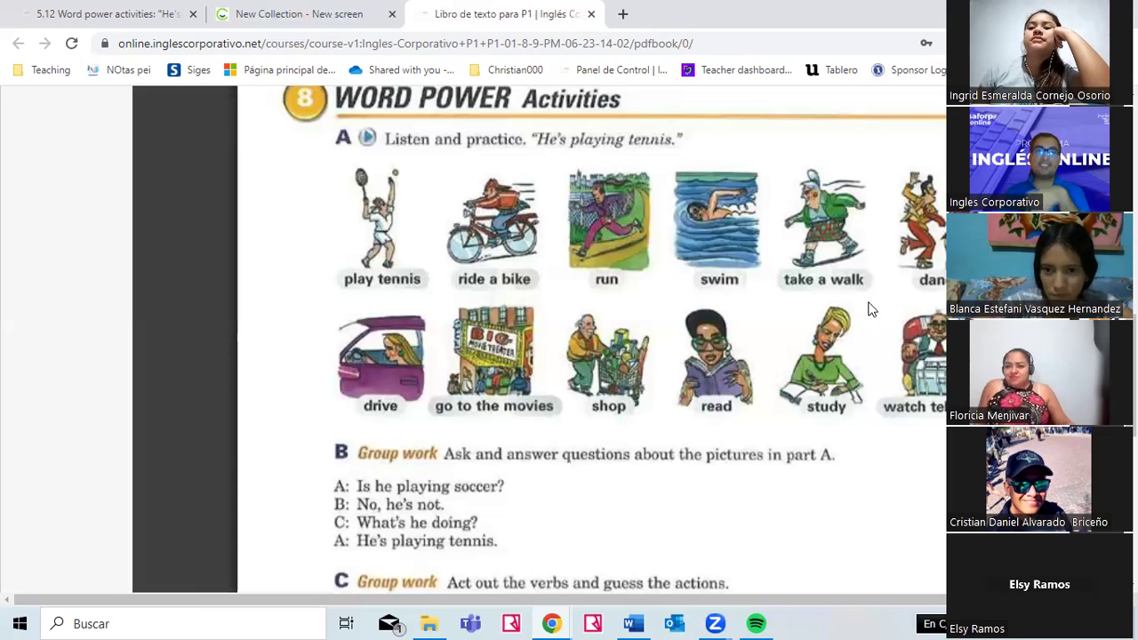
- Add 'Take: taking' under 'swim: swimming', highlighting the dropped final e and the ing ending
left_click(310, 10)
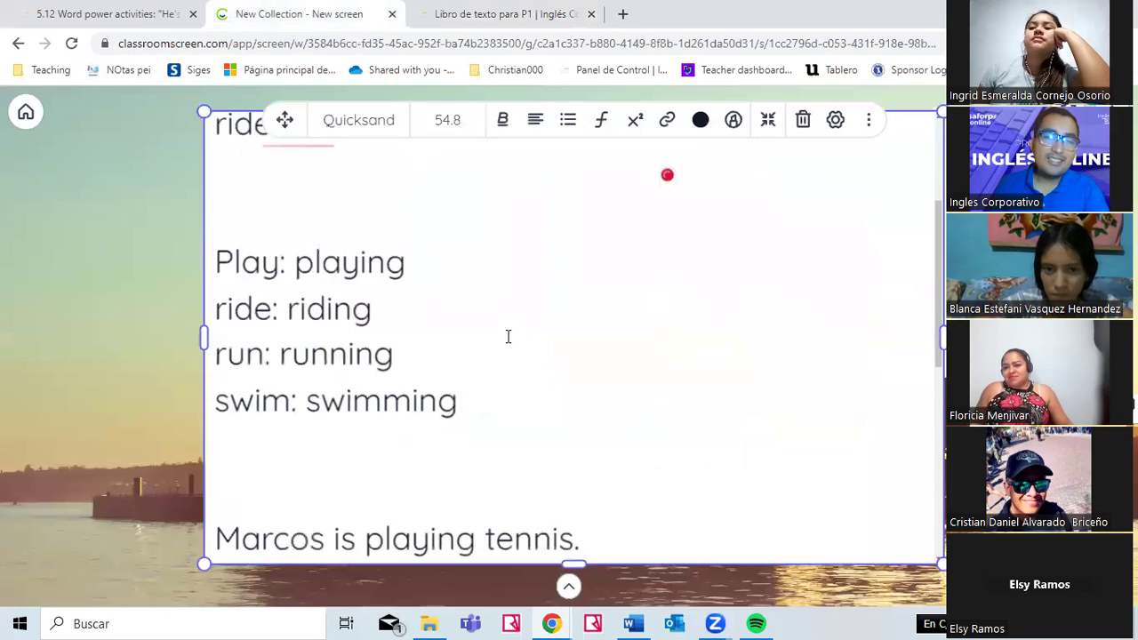
left_click(464, 404)
key("Return")
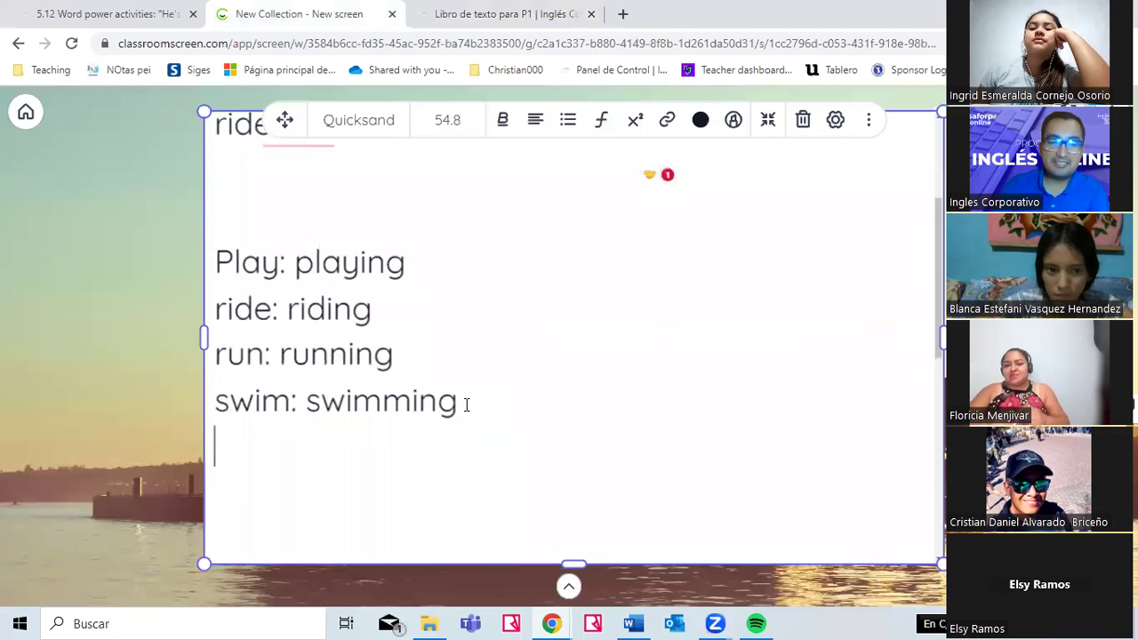
type("Take:")
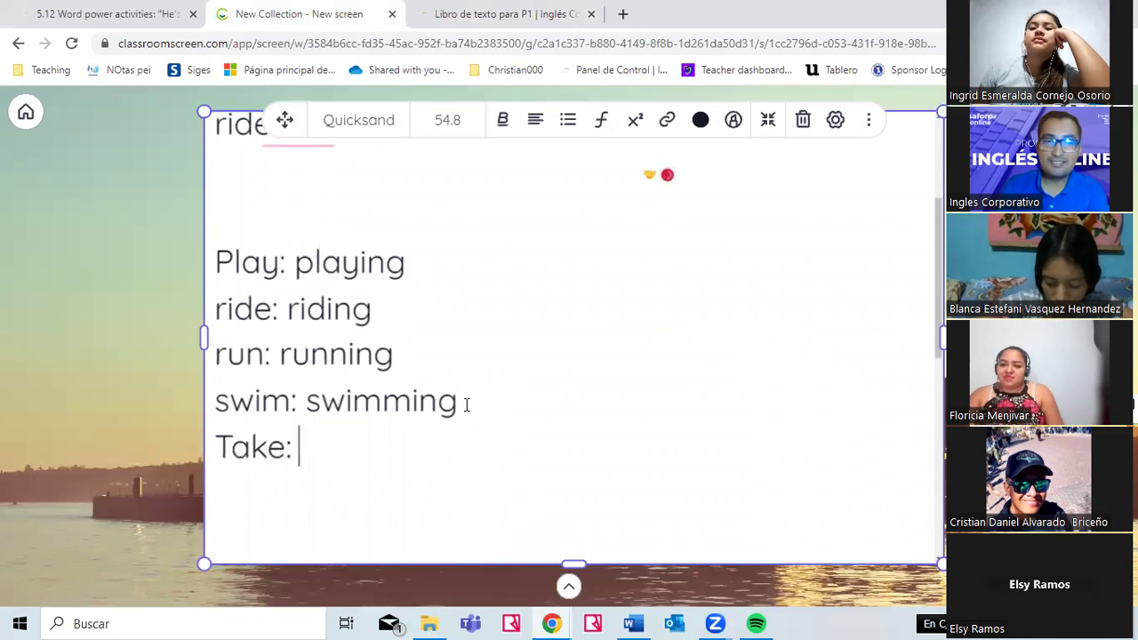
type(" taking")
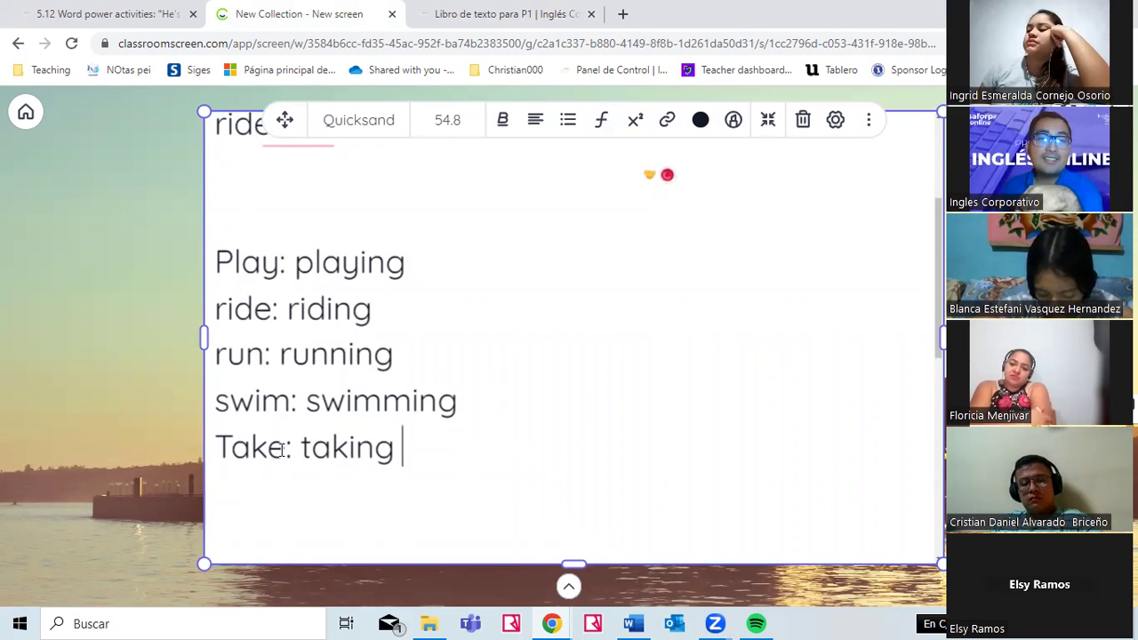
left_click_drag(285, 448, 269, 448)
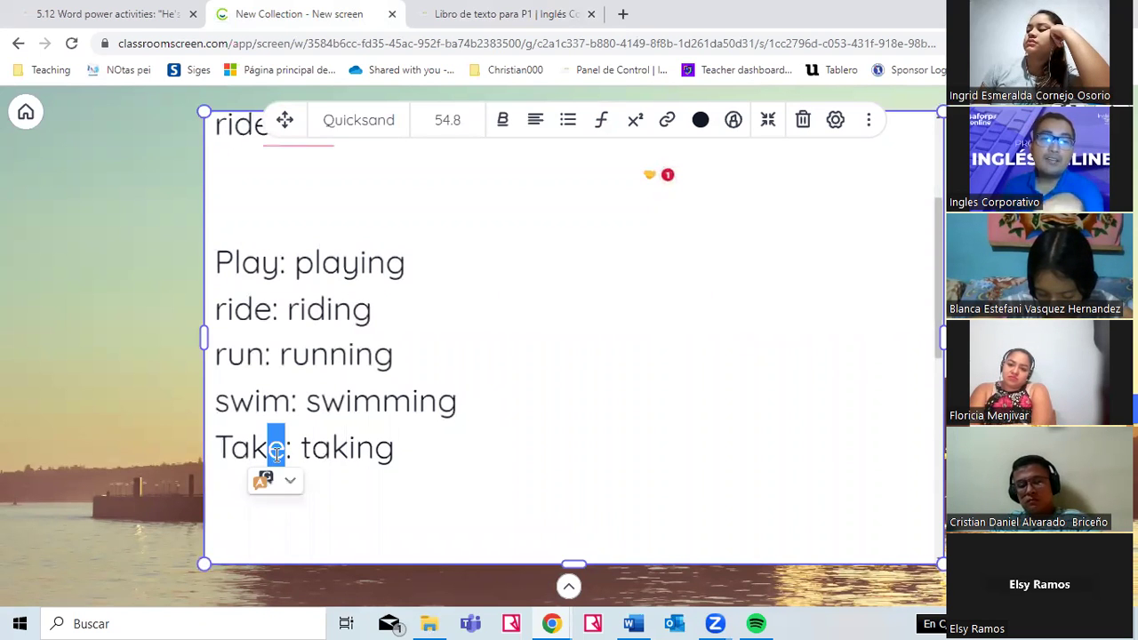
left_click(360, 450)
left_click_drag(311, 448, 349, 448)
left_click(399, 448)
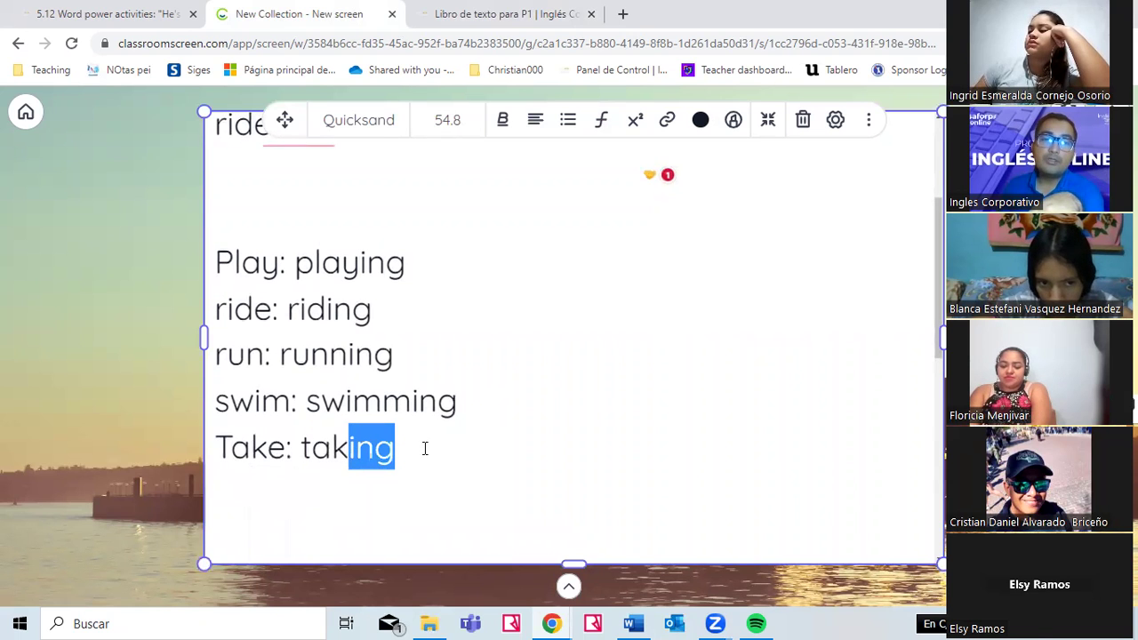
left_click(505, 14)
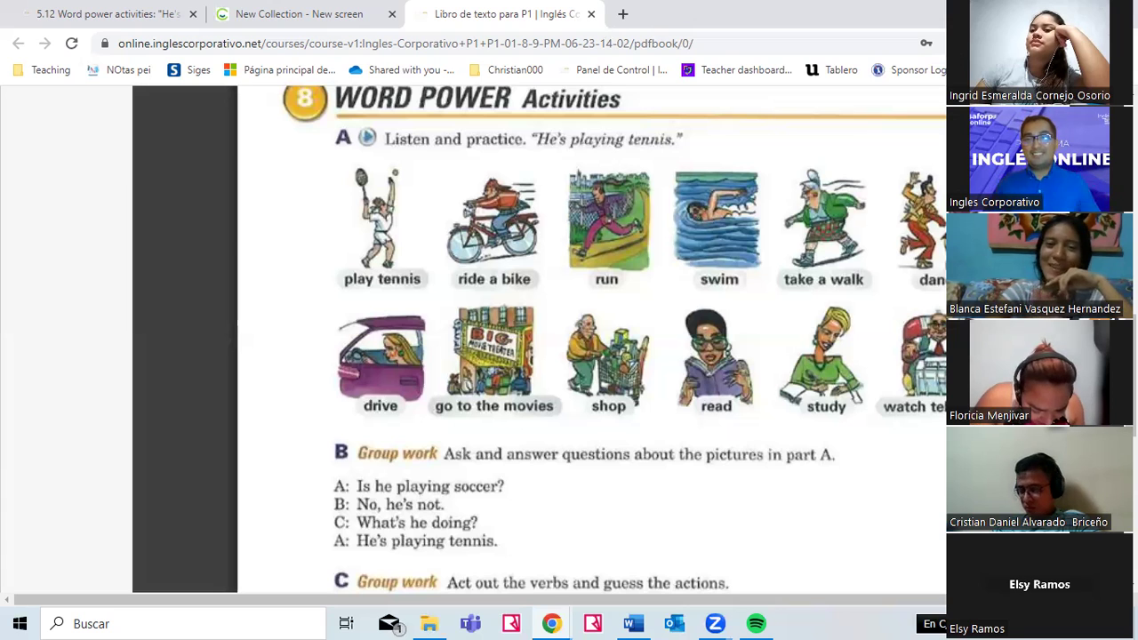
- Zoom and scroll the PDF so the twelve Word Power activity pictures show at 175 %
left_click(825, 601)
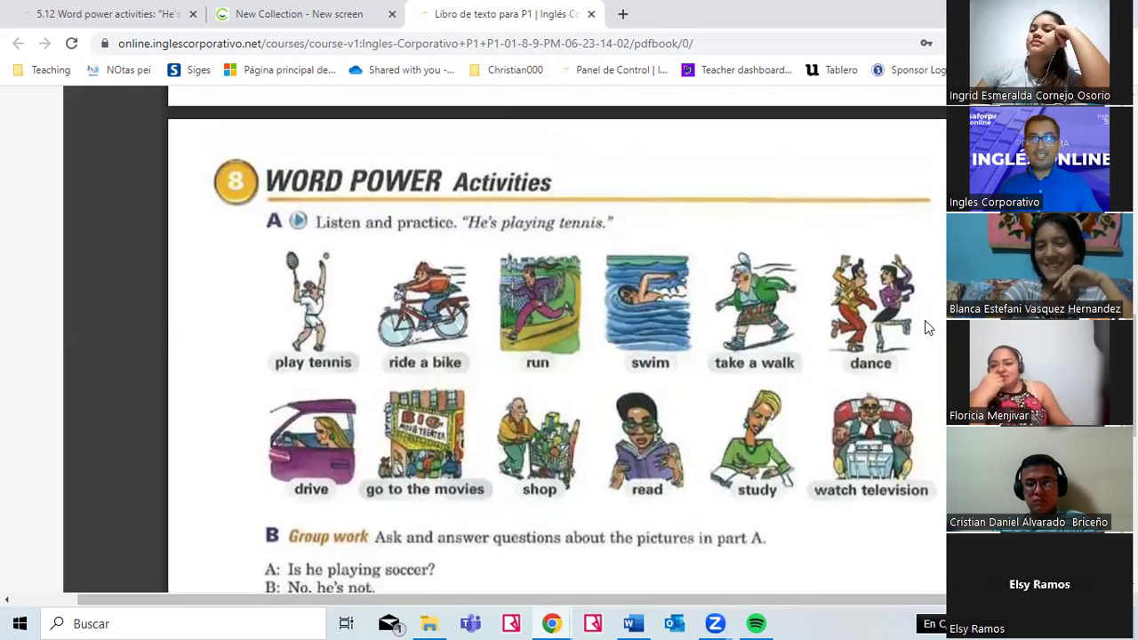
key("ctrl+plus")
key("ctrl+plus")
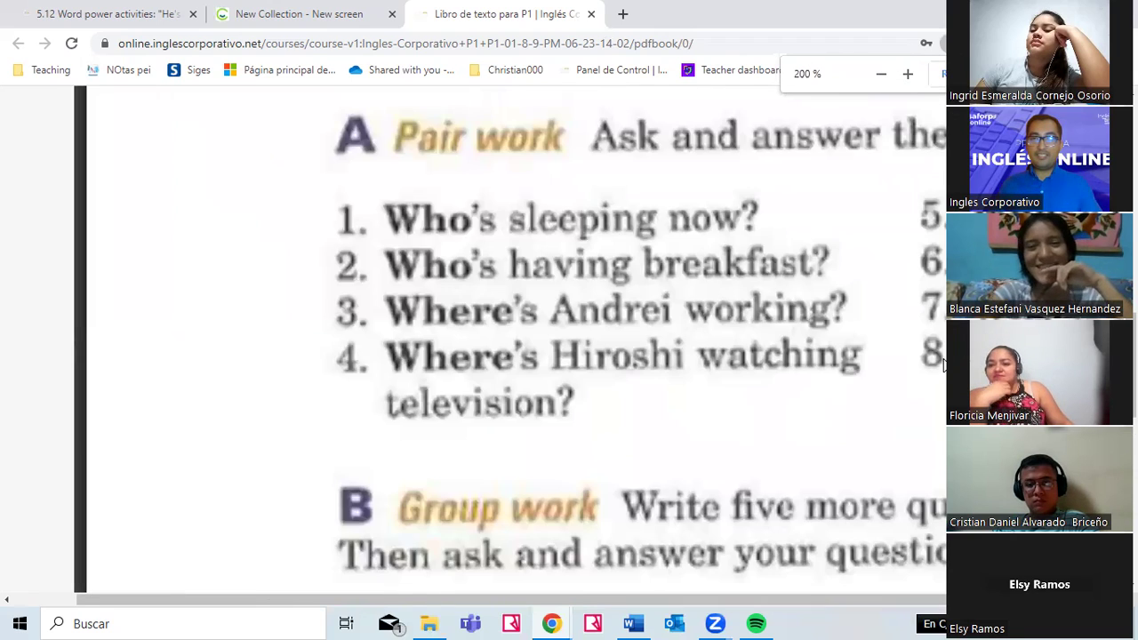
key("ctrl+minus")
scroll(935, 379, "down", 10)
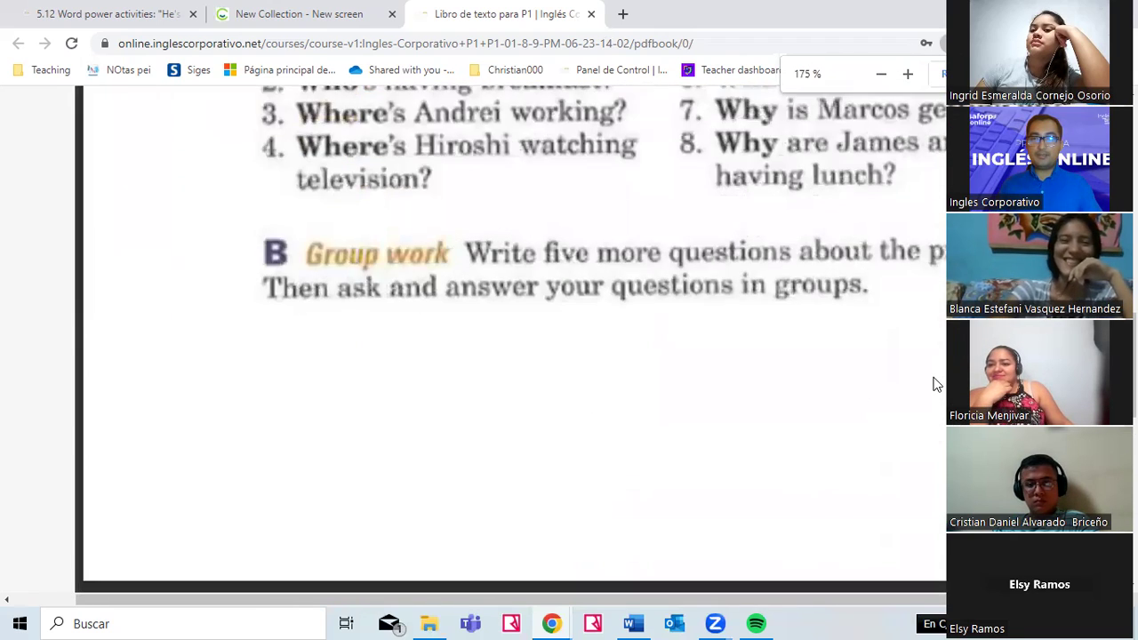
scroll(813, 610, "right", 3)
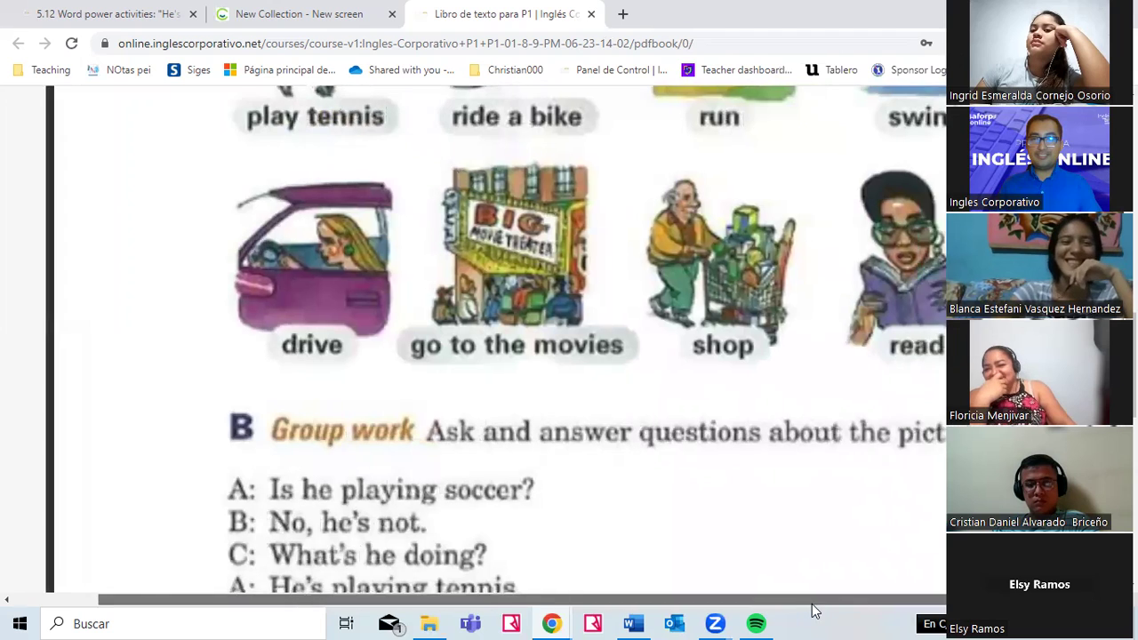
scroll(812, 610, "up", 3)
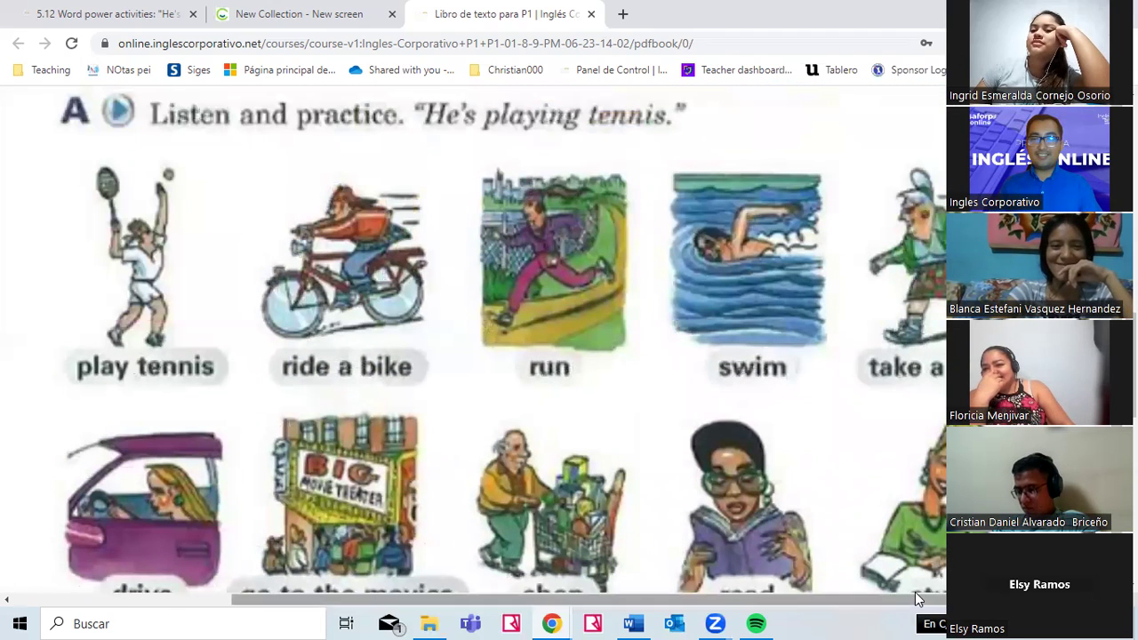
key("ctrl+minus")
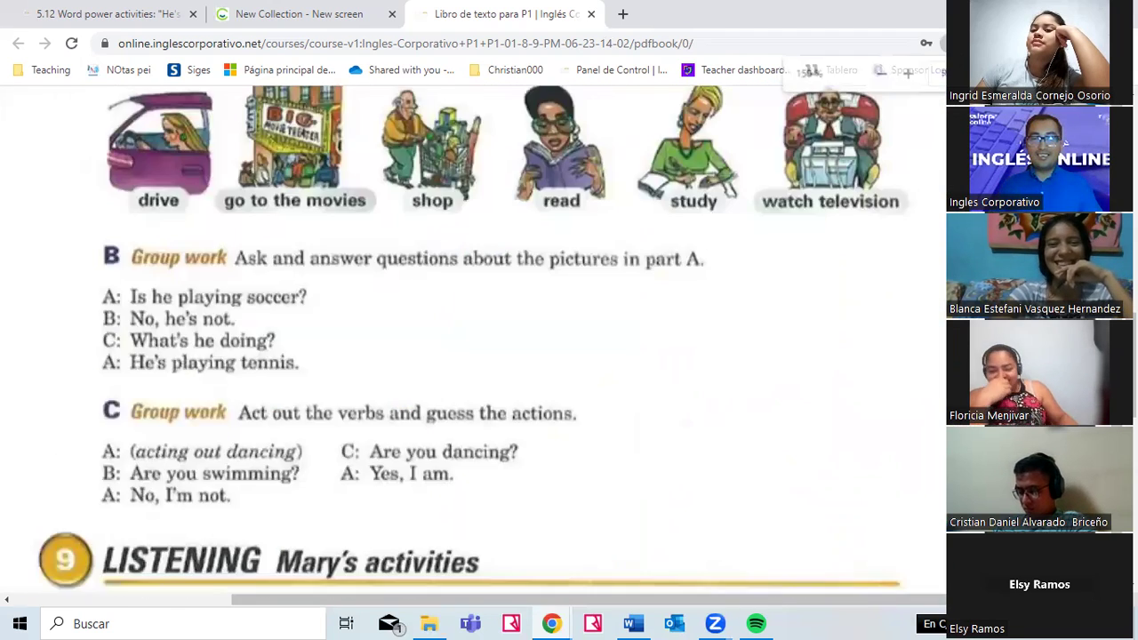
scroll(586, 338, "up", 3)
scroll(586, 338, "up", 1)
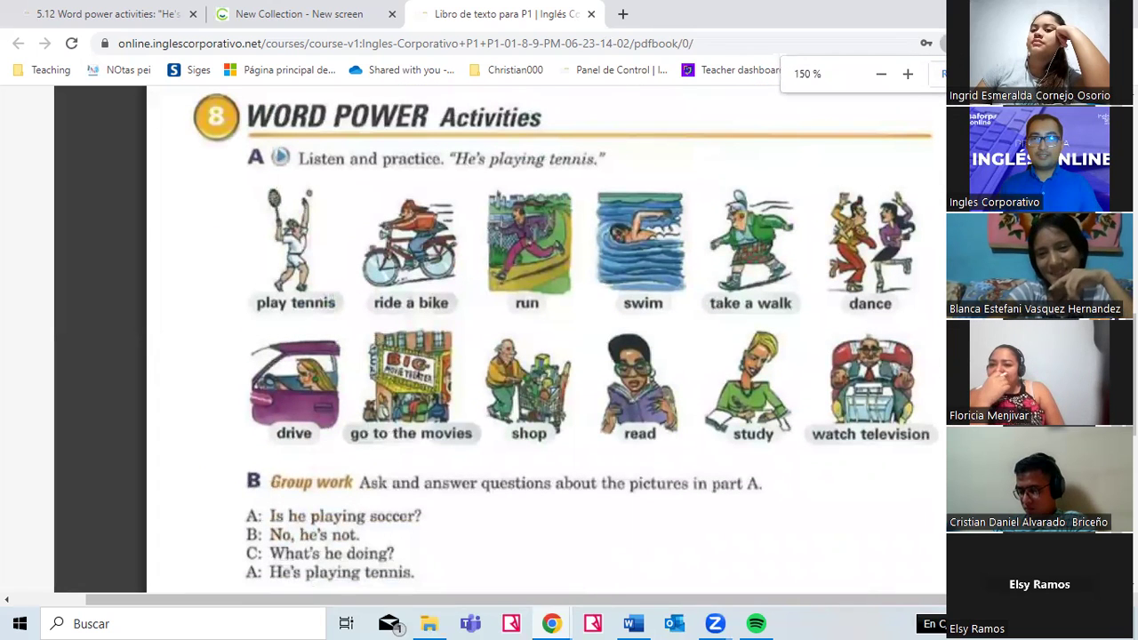
left_click(907, 74)
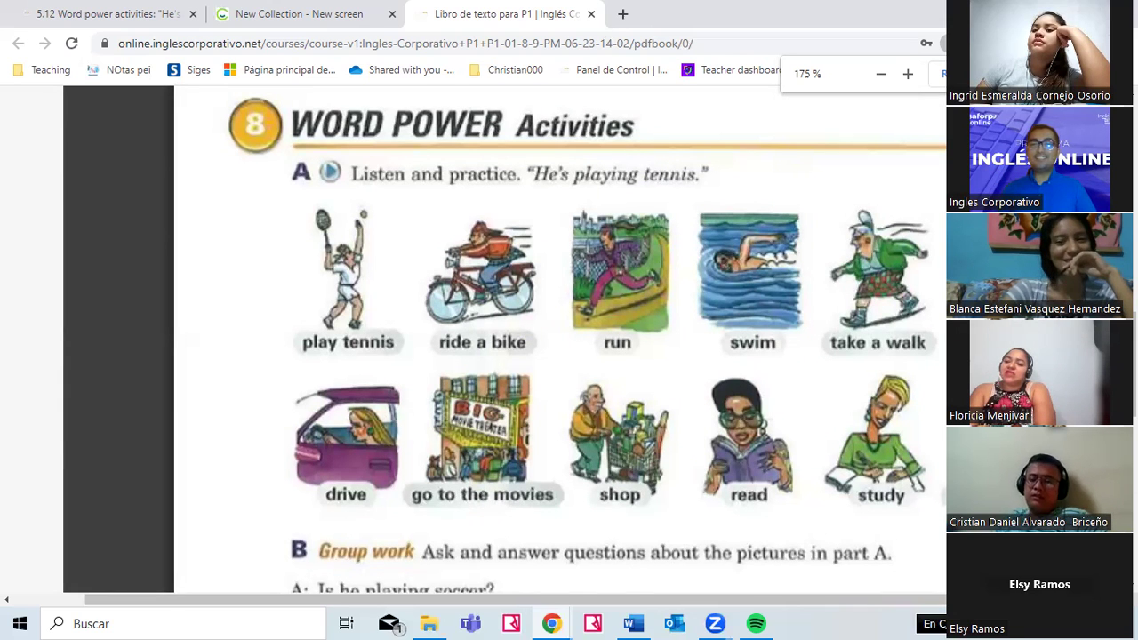
- Add the line 'dance: dacing' below 'Take: taking' and select the misspelled 'dacing'
left_click(228, 12)
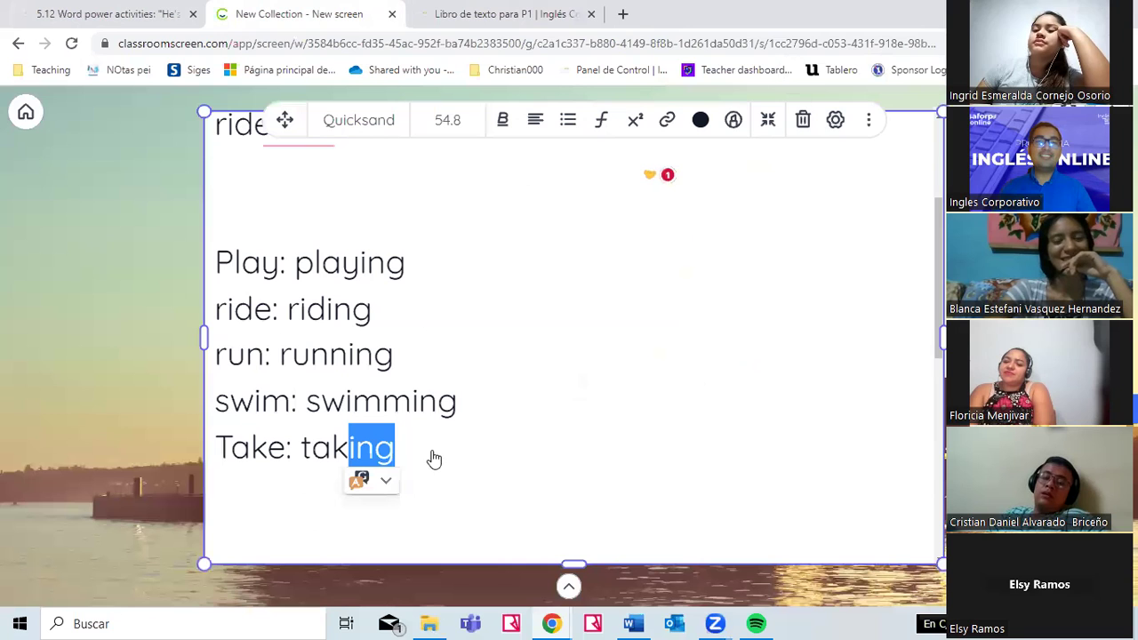
left_click(401, 442)
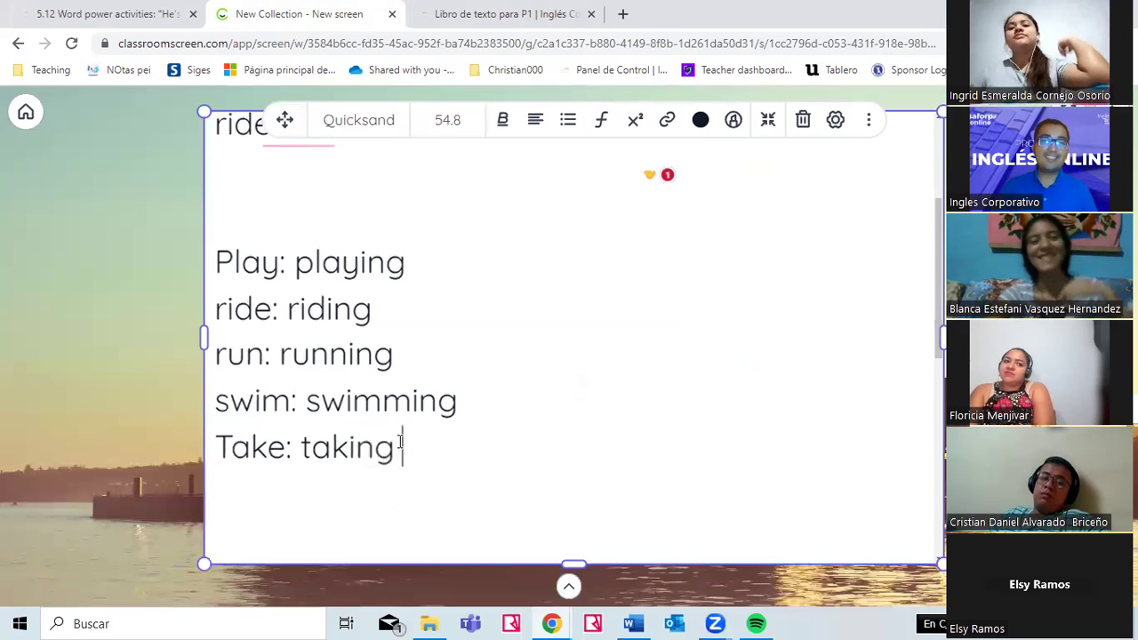
key("Return")
type("dance")
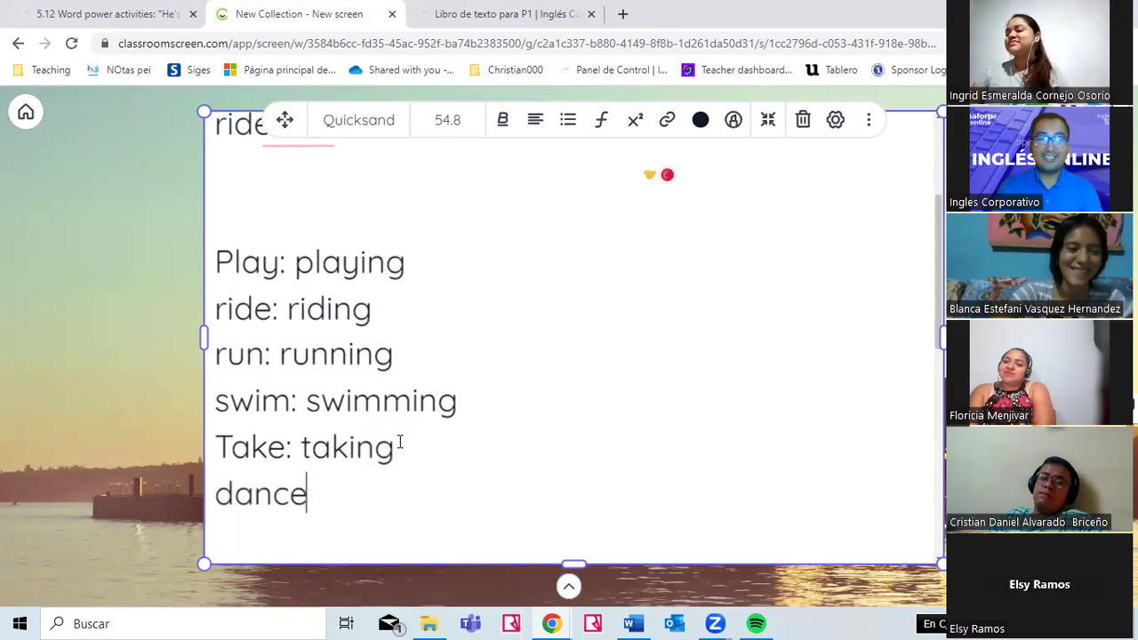
type(": dacing")
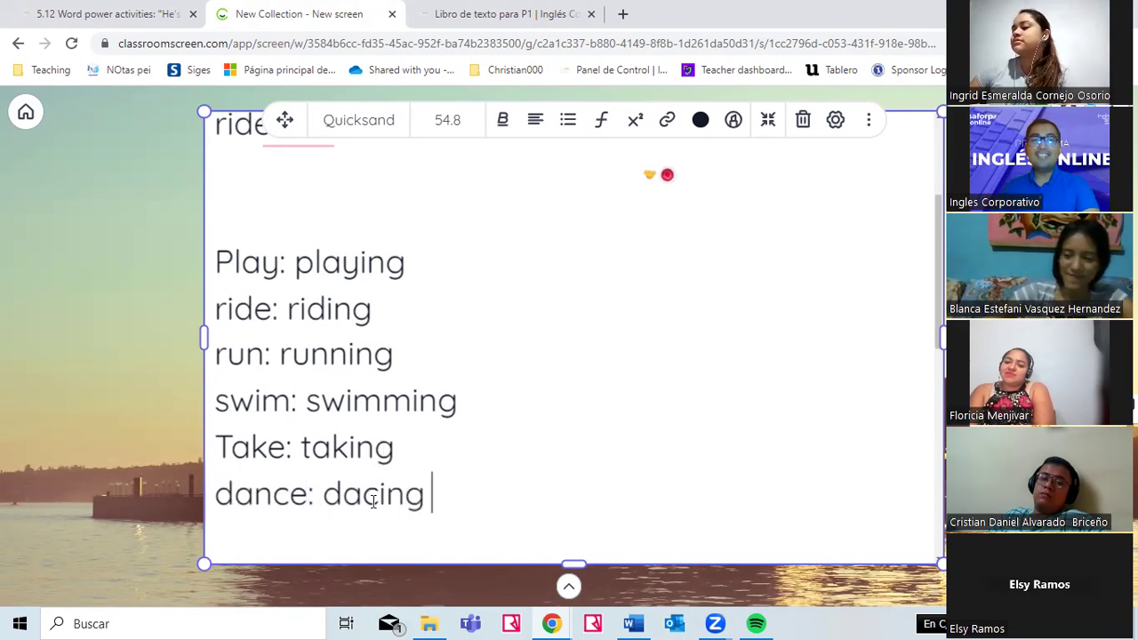
double_click(373, 501)
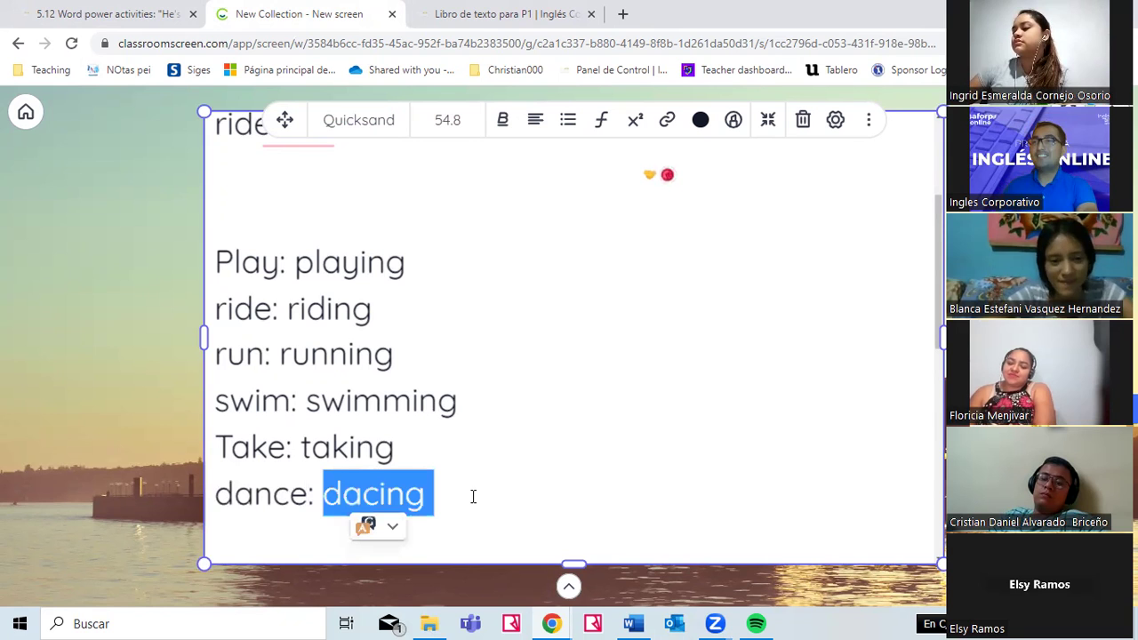
left_click(496, 13)
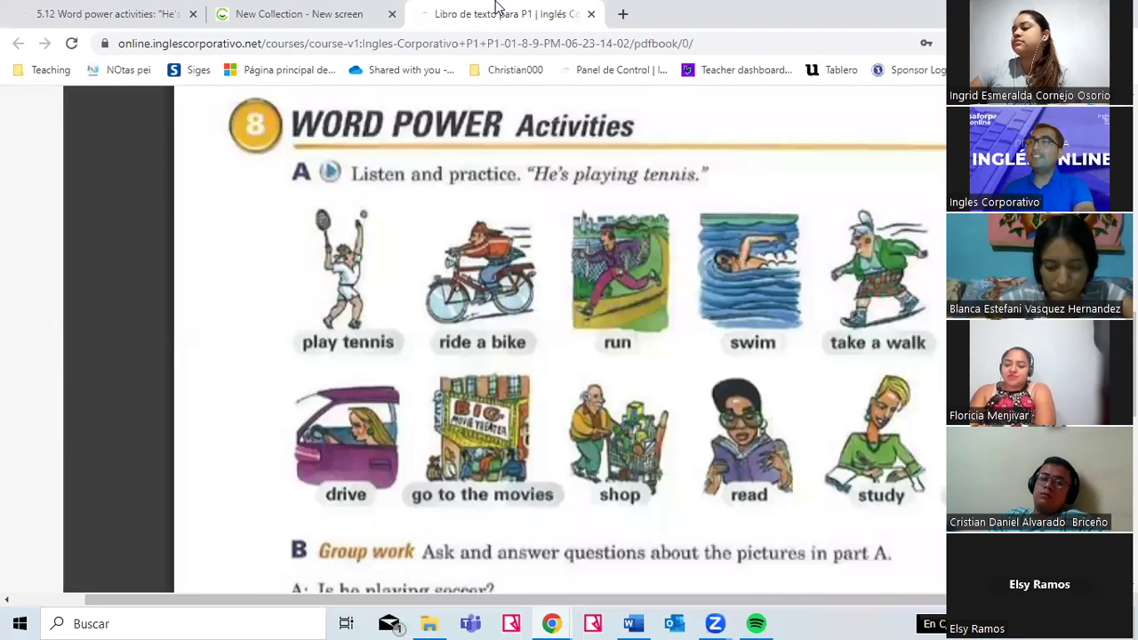
left_click_drag(445, 601, 566, 606)
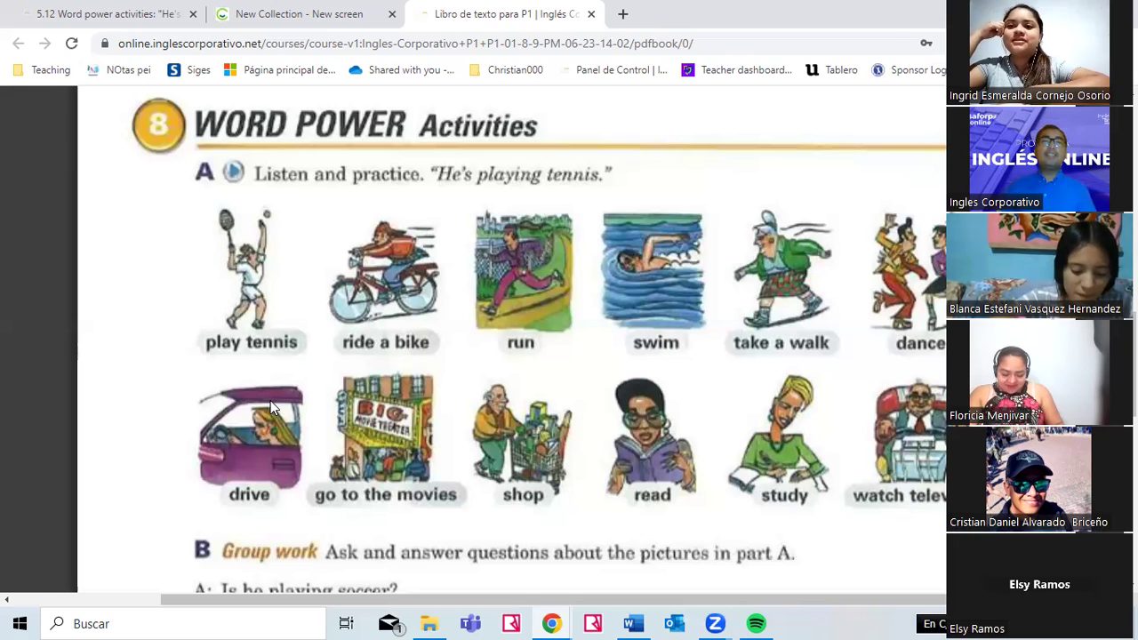
- Add 'drive: driving' below 'dance: dacing' with two empty lines, then return to the textbook
left_click(283, 10)
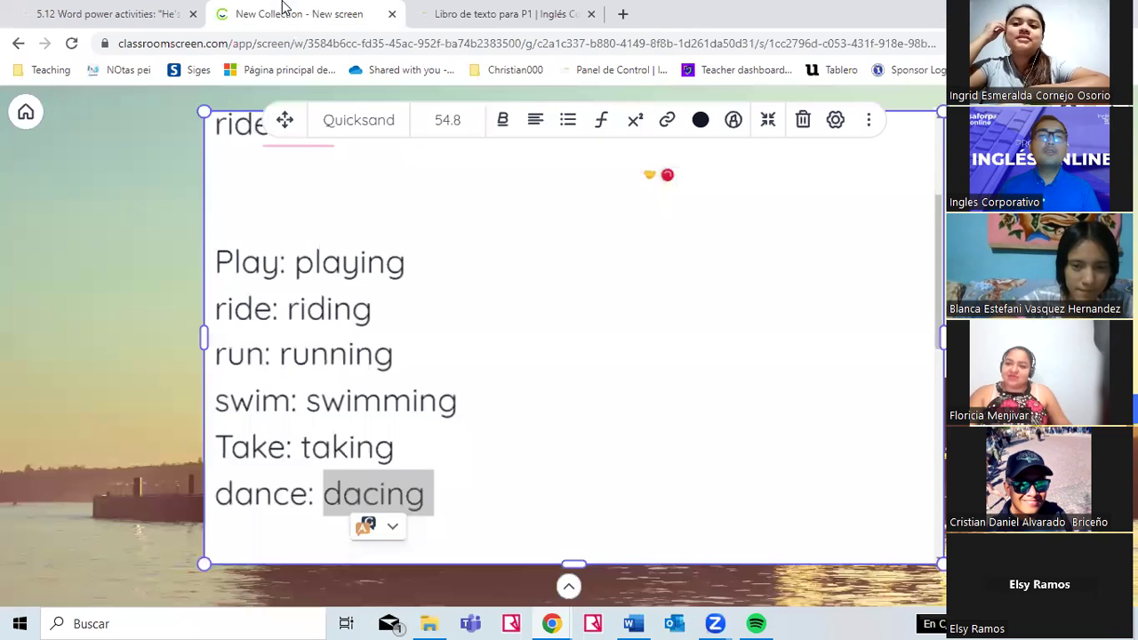
double_click(472, 501)
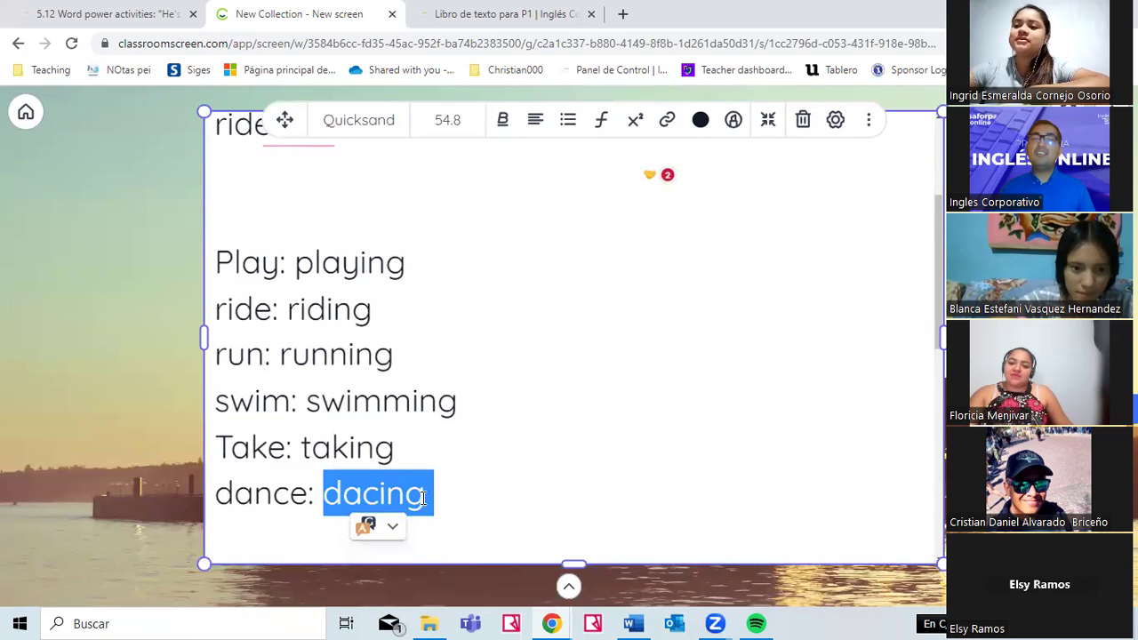
left_click(439, 495)
key("Return")
type("d")
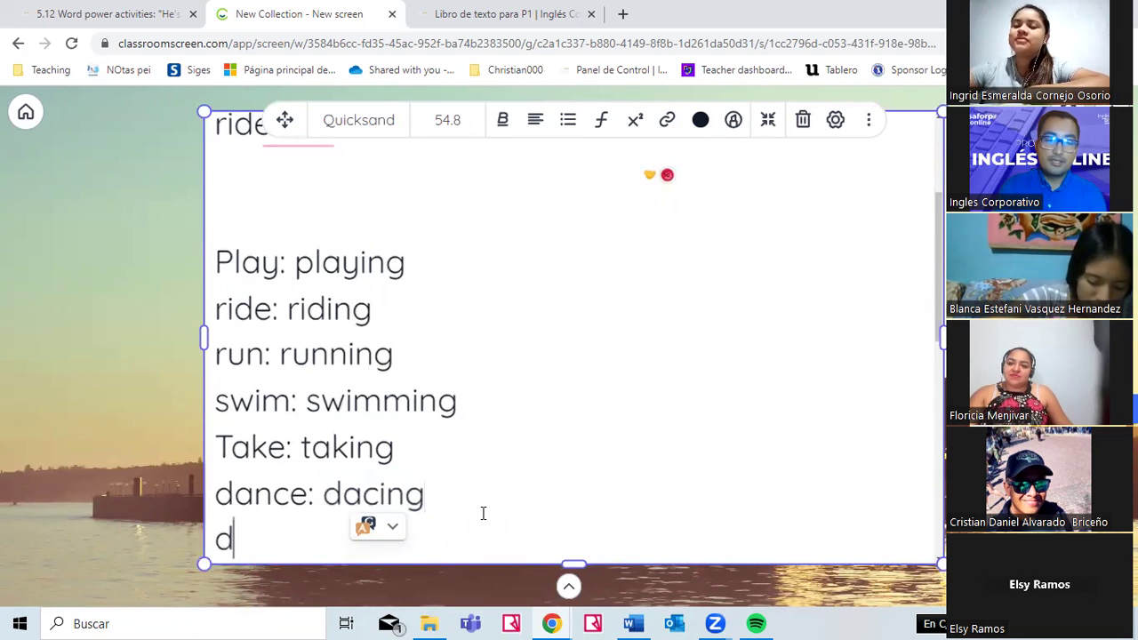
type("rive: driving")
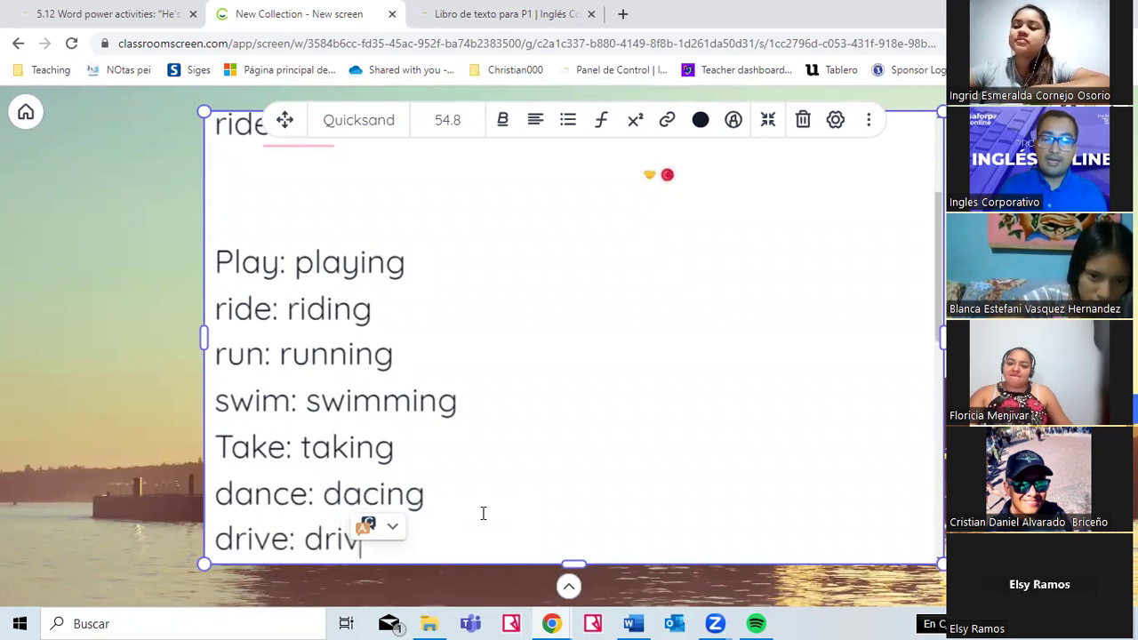
key("Return")
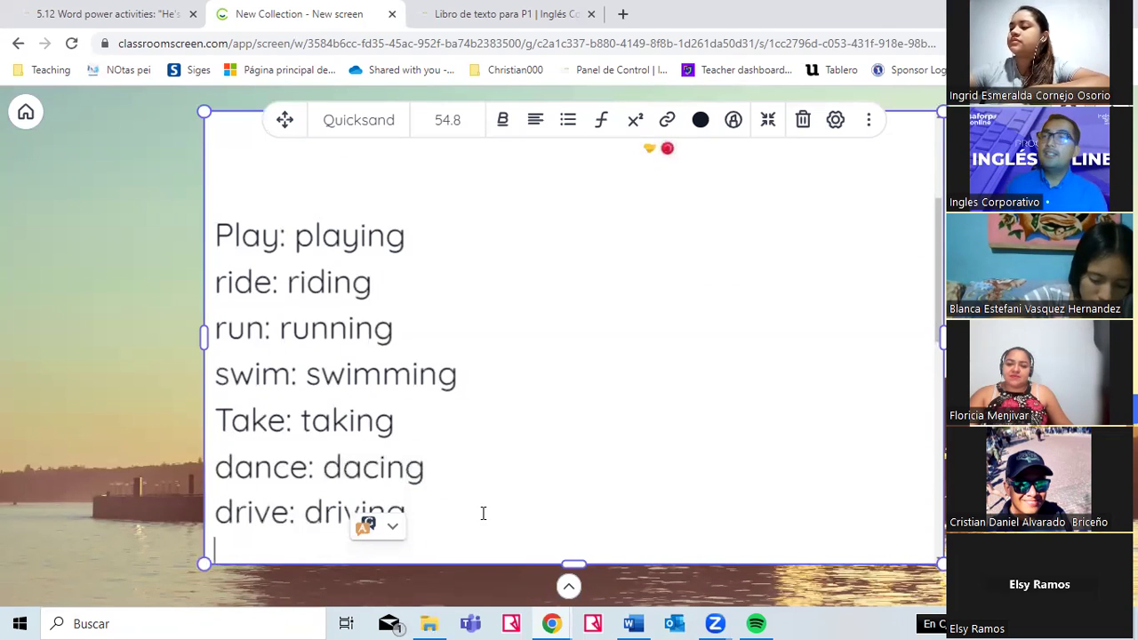
key("Return")
key("Return")
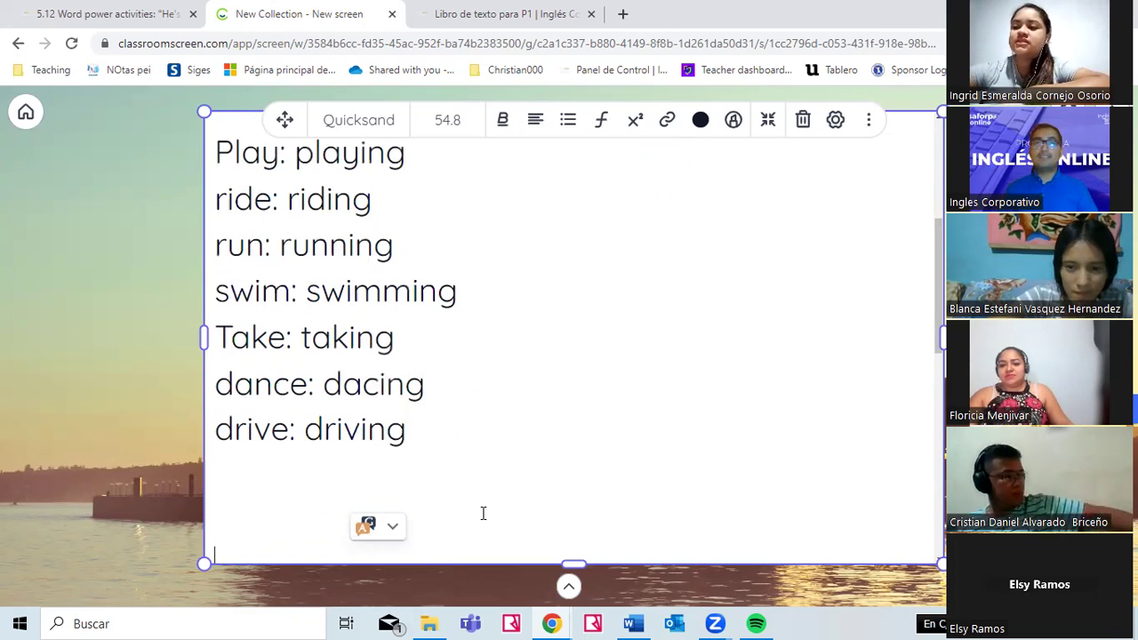
left_click(449, 12)
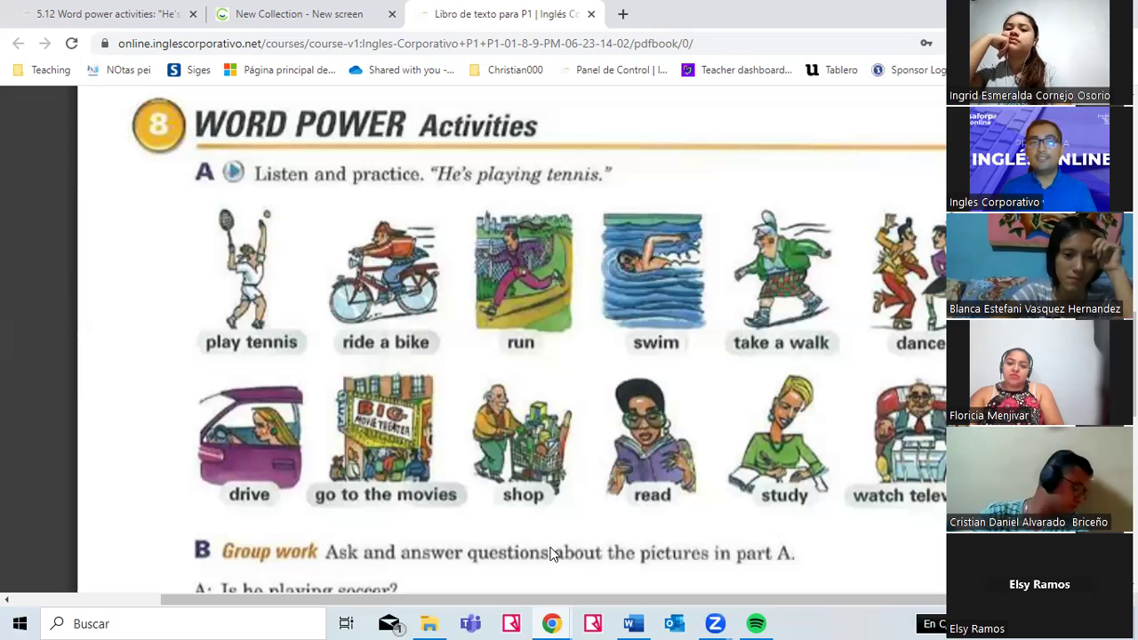
- Add 'go: going' below 'drive: driving' and go back to the Word Power page
left_click(294, 11)
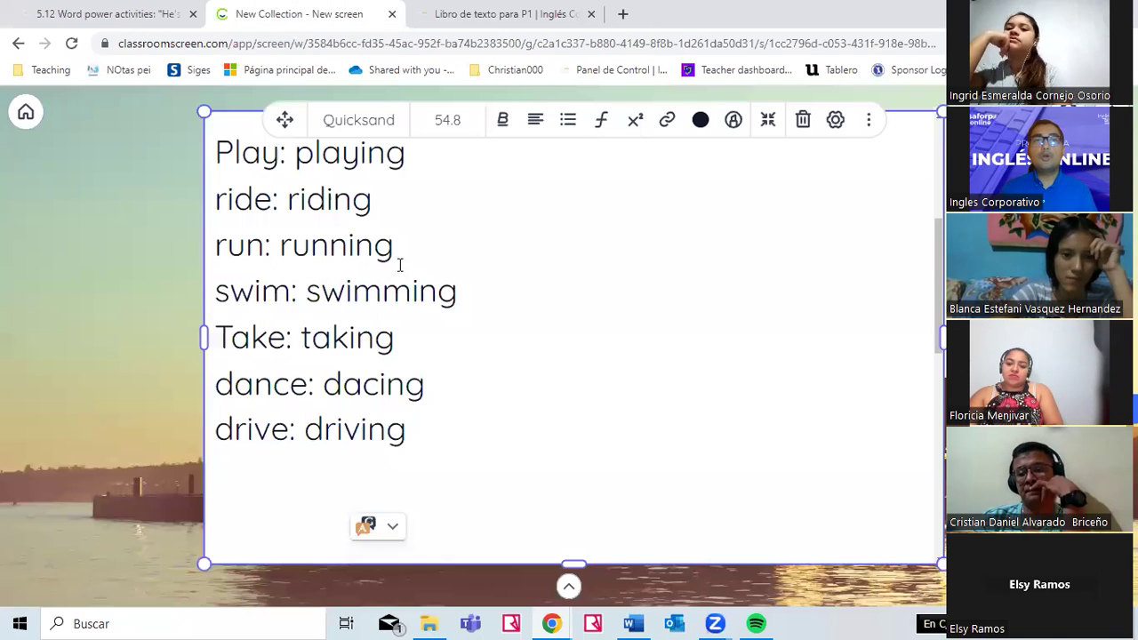
left_click(410, 431)
key("Return")
type("go")
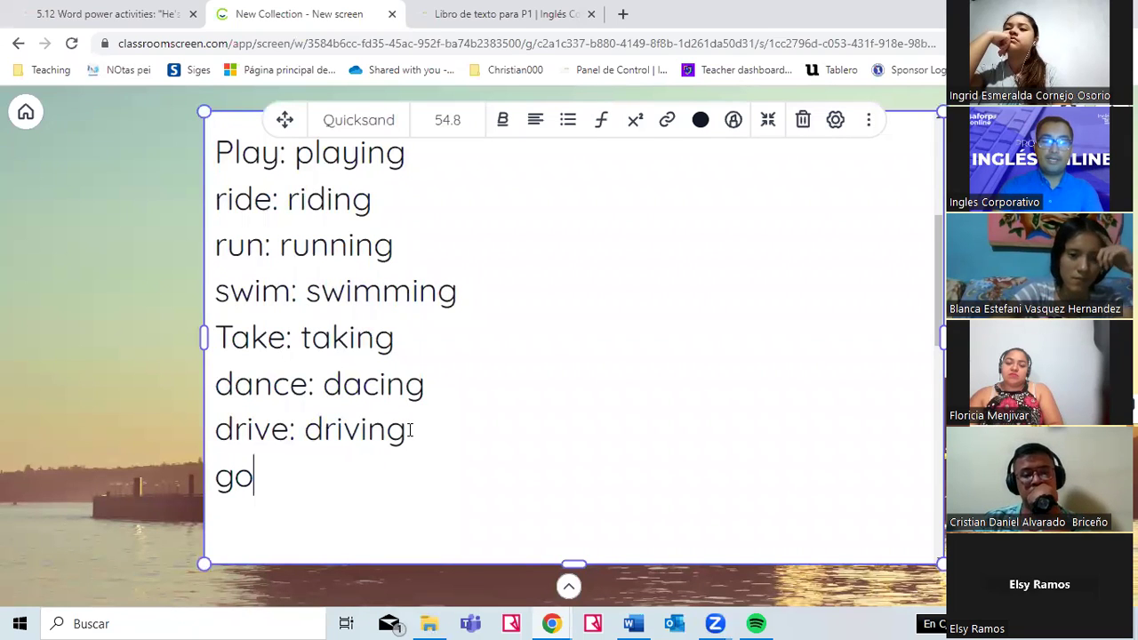
type(": going")
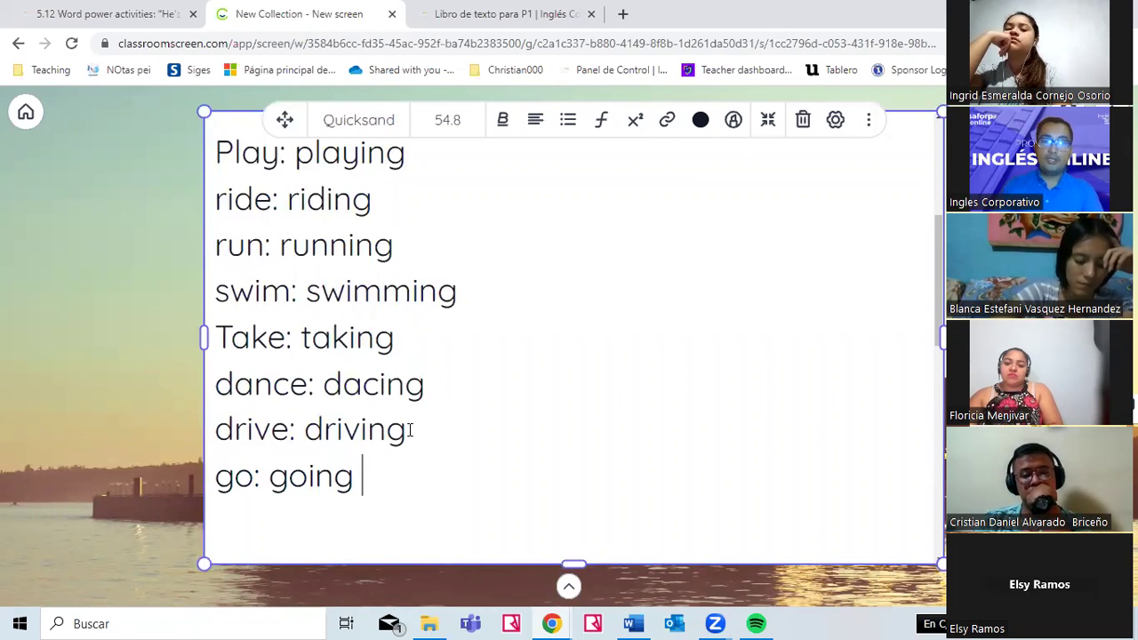
left_click(471, 13)
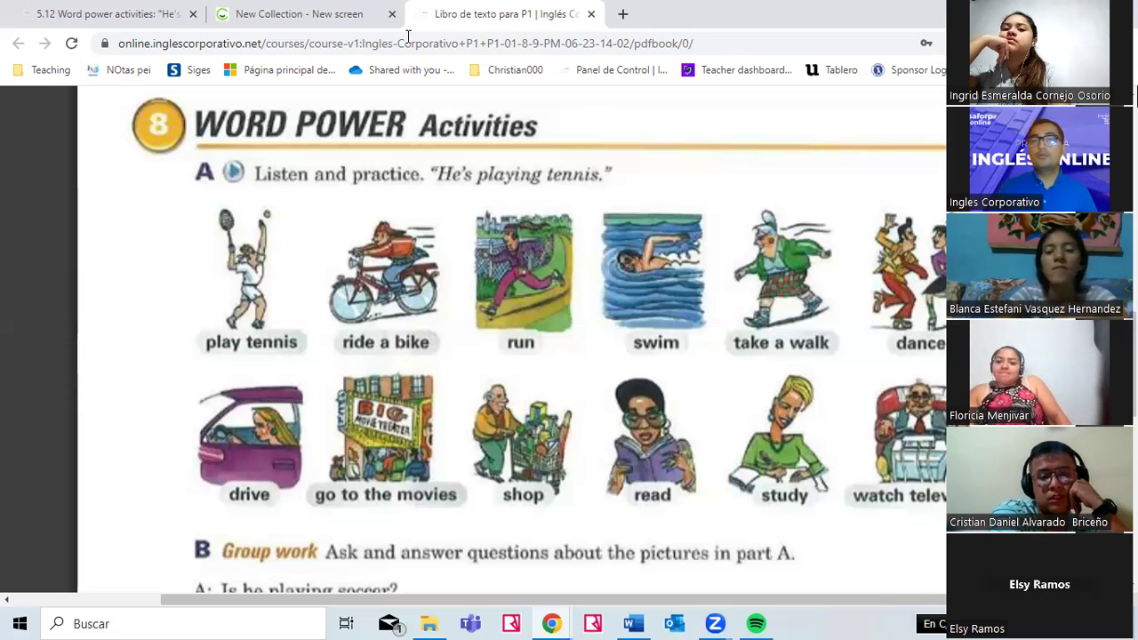
- Add 'shop: shopping' below 'go: going' and go back to the Word Power page
key("ctrl+shift+Tab")
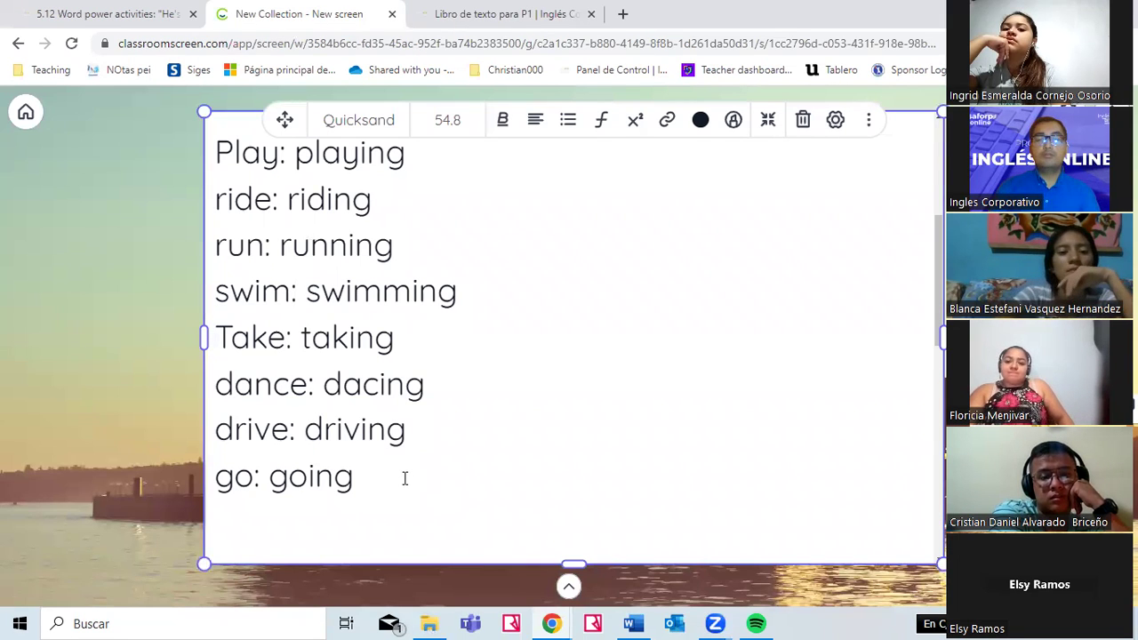
left_click(368, 472)
key("Return")
type("shop")
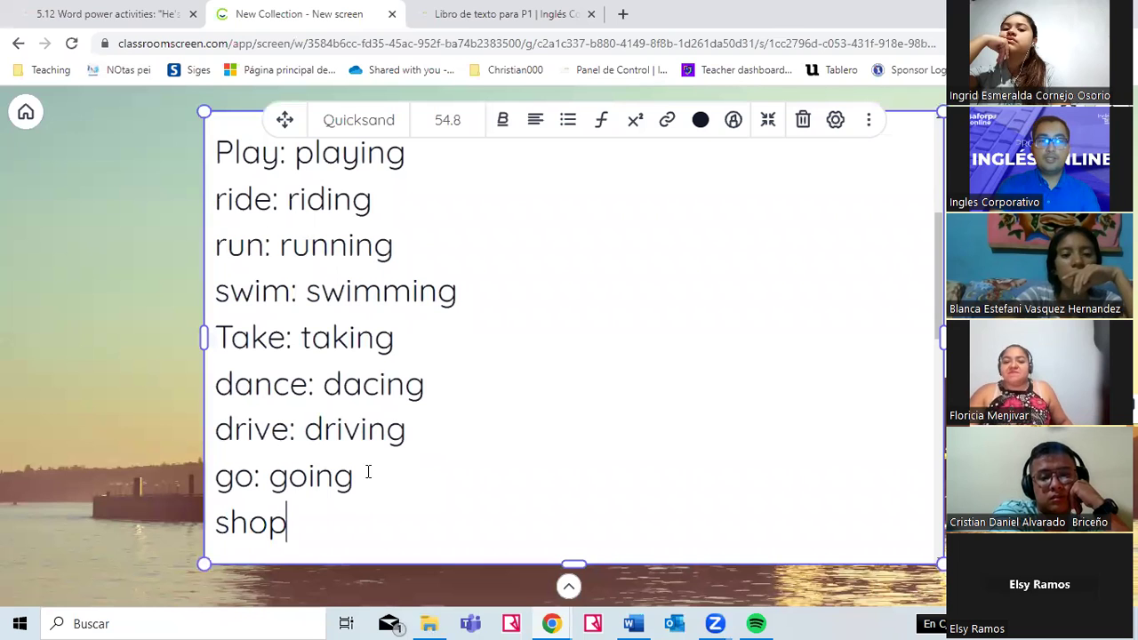
type(": sho")
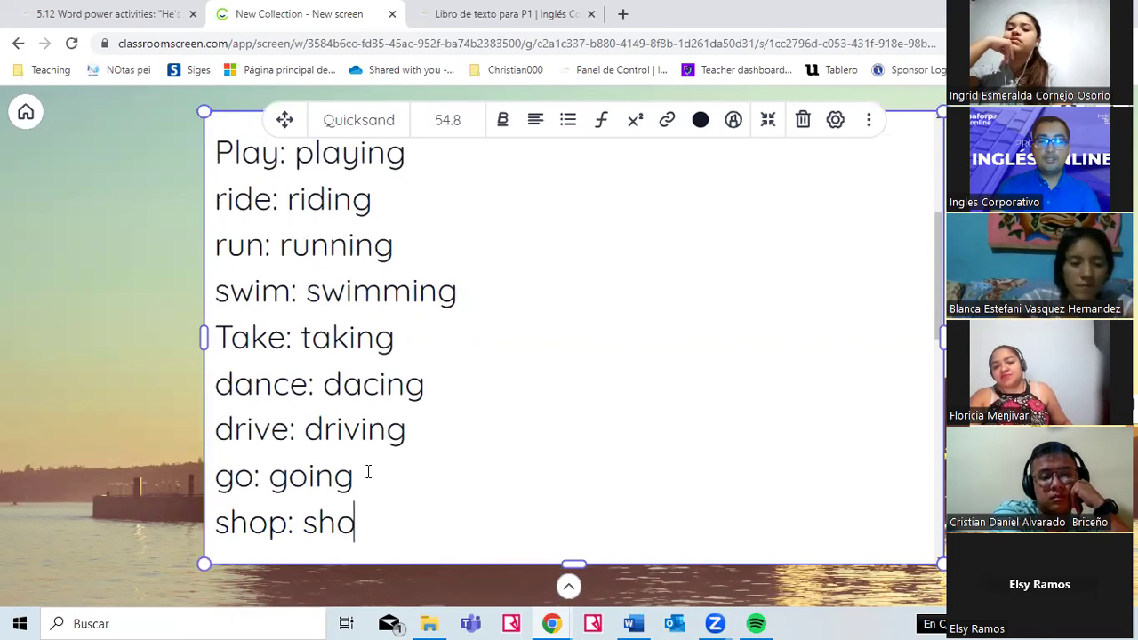
type("pping")
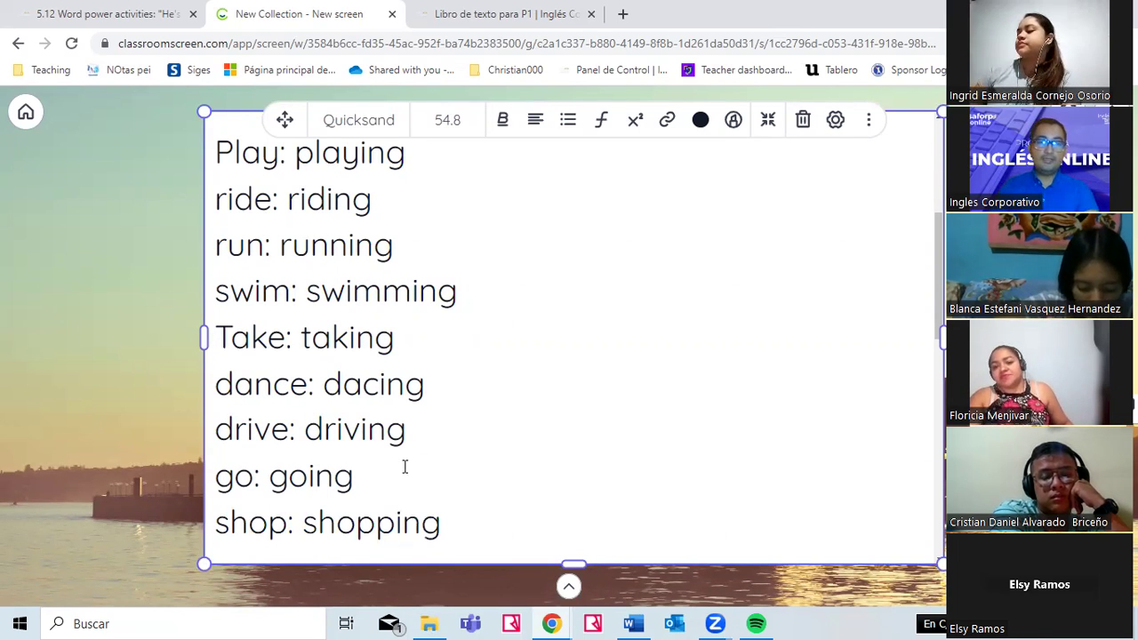
left_click(451, 10)
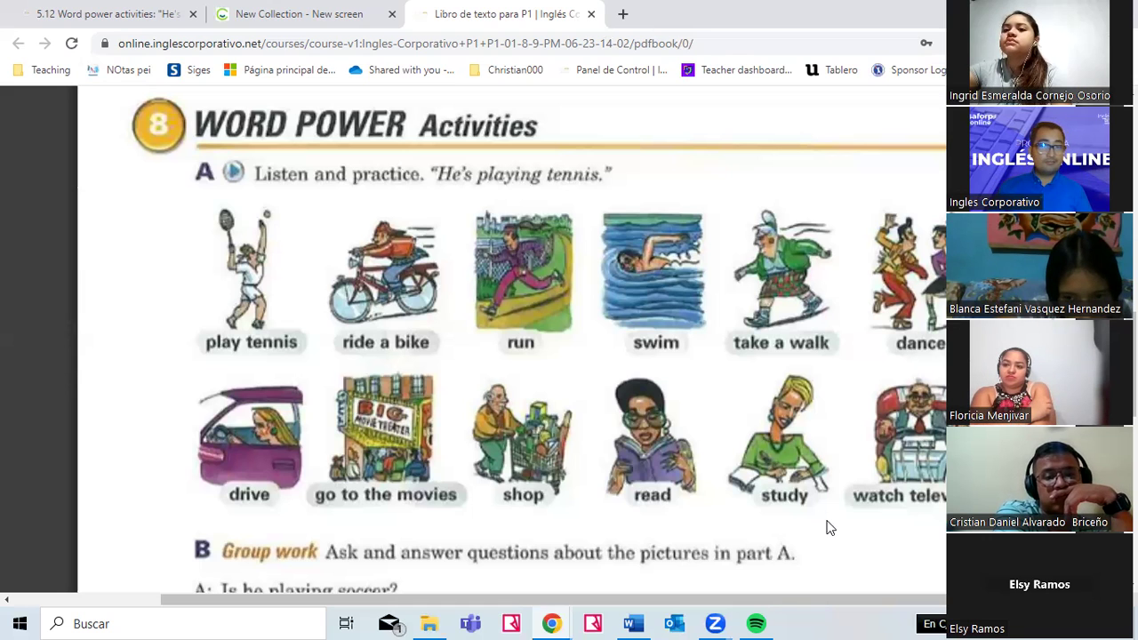
- Add 'read: reading' below 'shop: shopping' and go back to the Word Power page
left_click(263, 12)
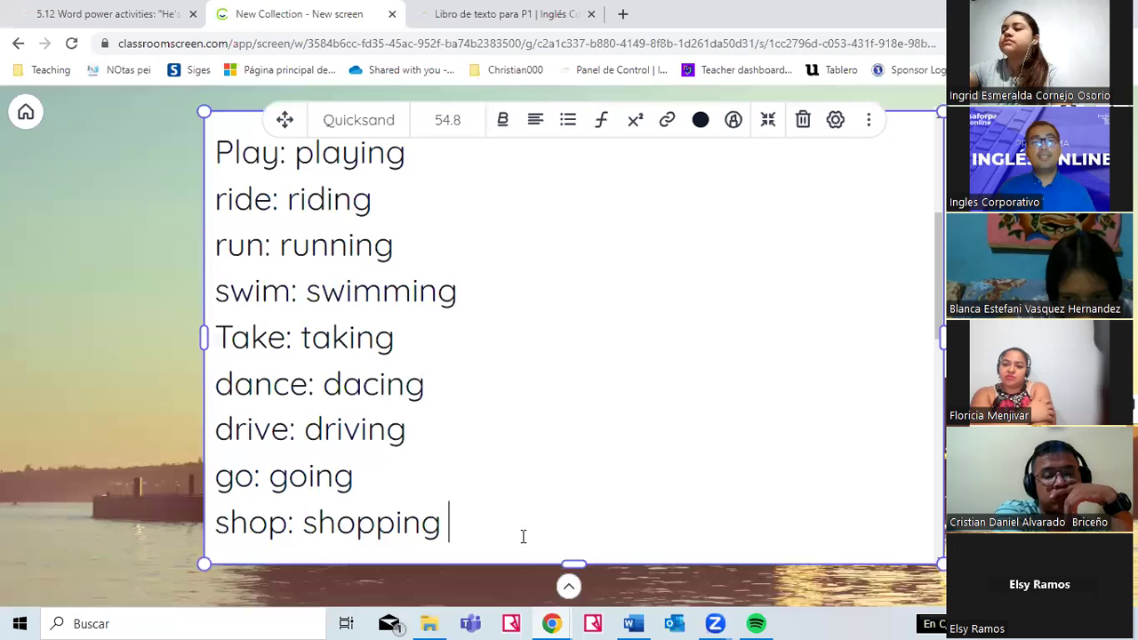
key("Return")
type("read: reading")
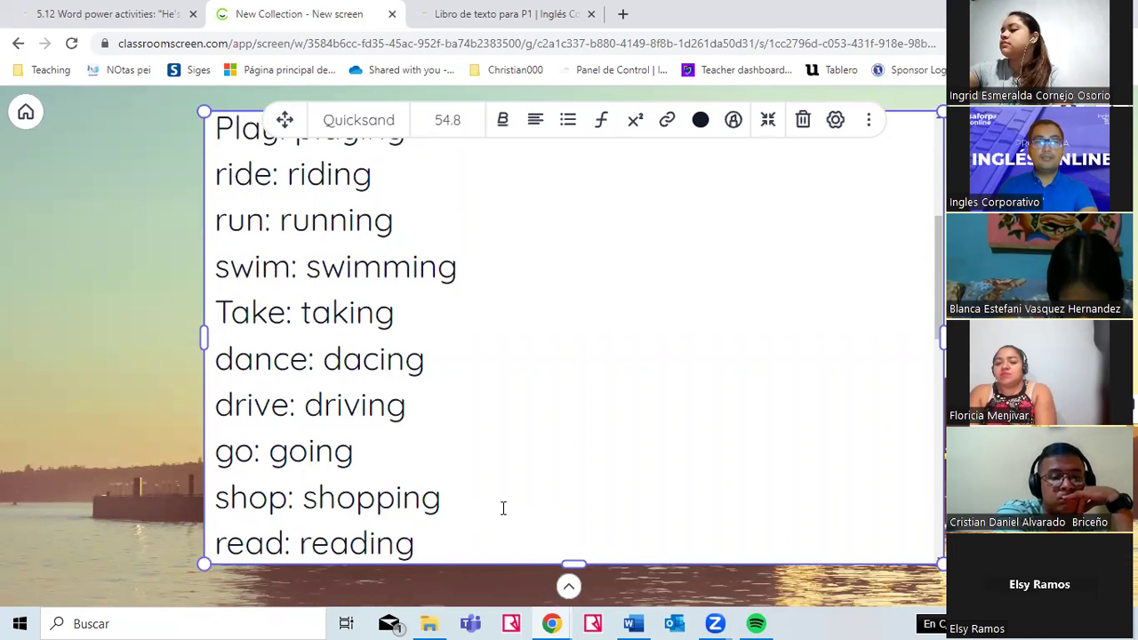
scroll(533, 498, "down", 2)
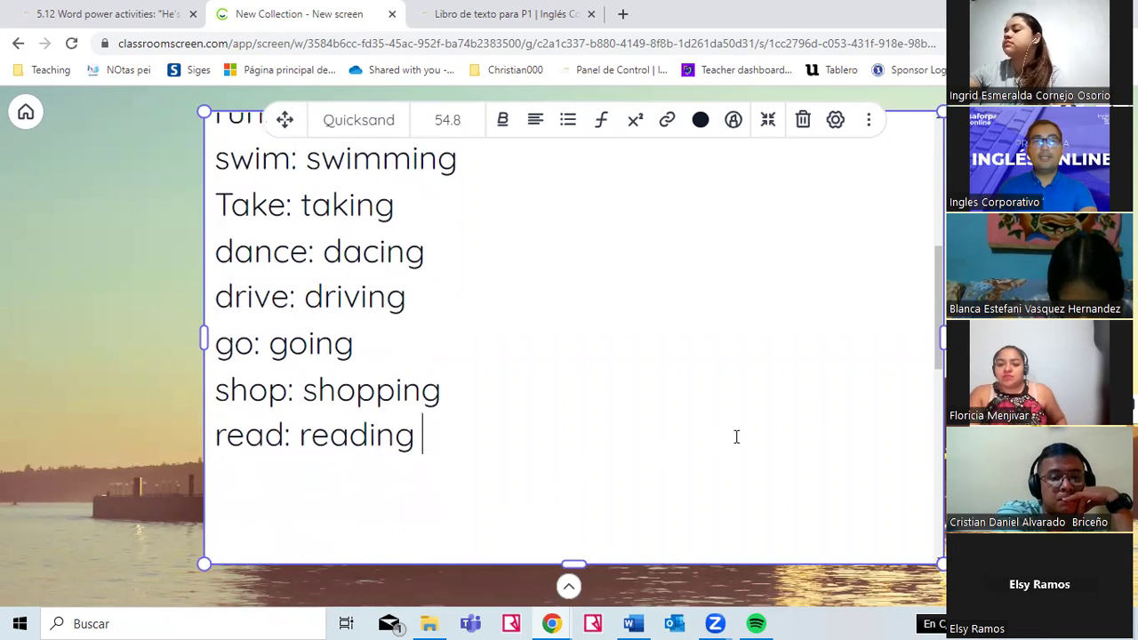
left_click(495, 14)
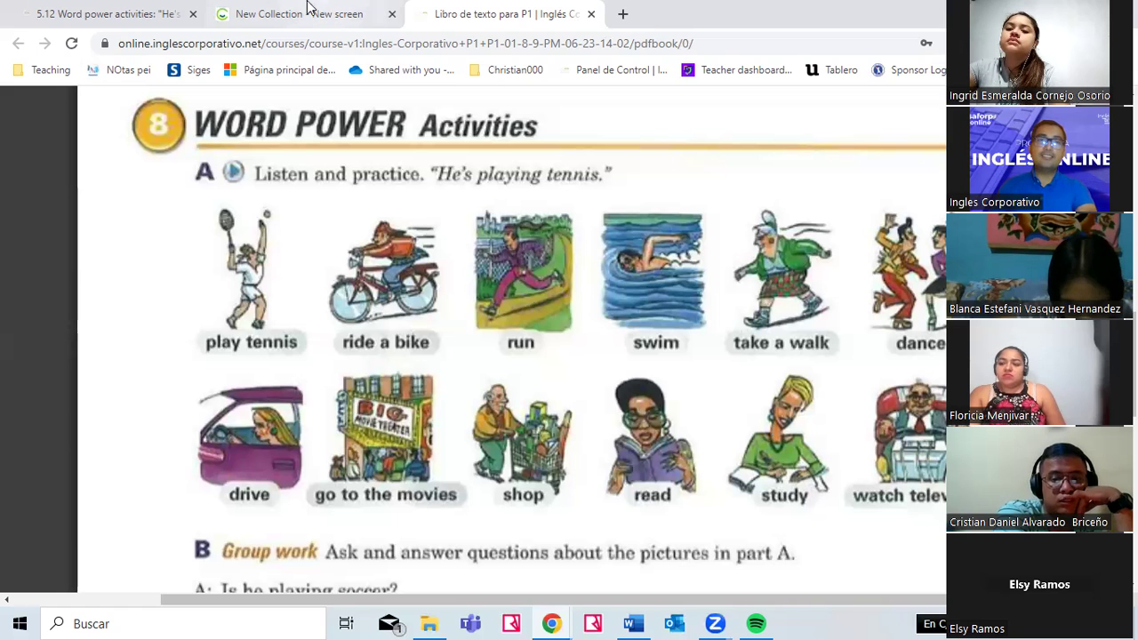
- Switch from the textbook to the 'New Collection - New screen' verb list tab
mouse_move(318, 9)
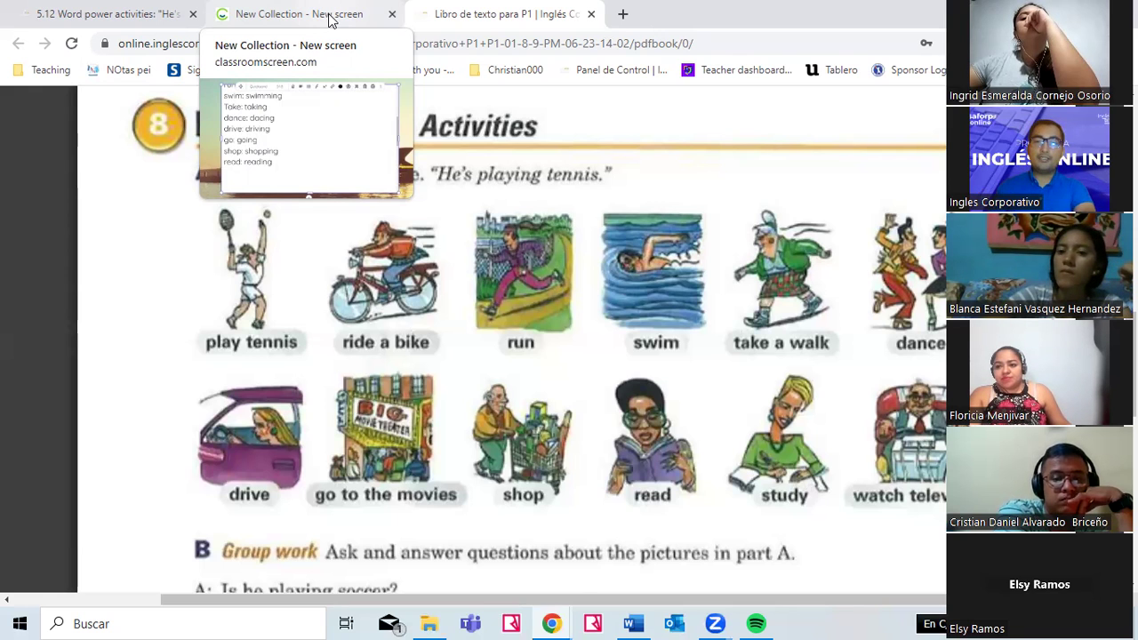
left_click(330, 20)
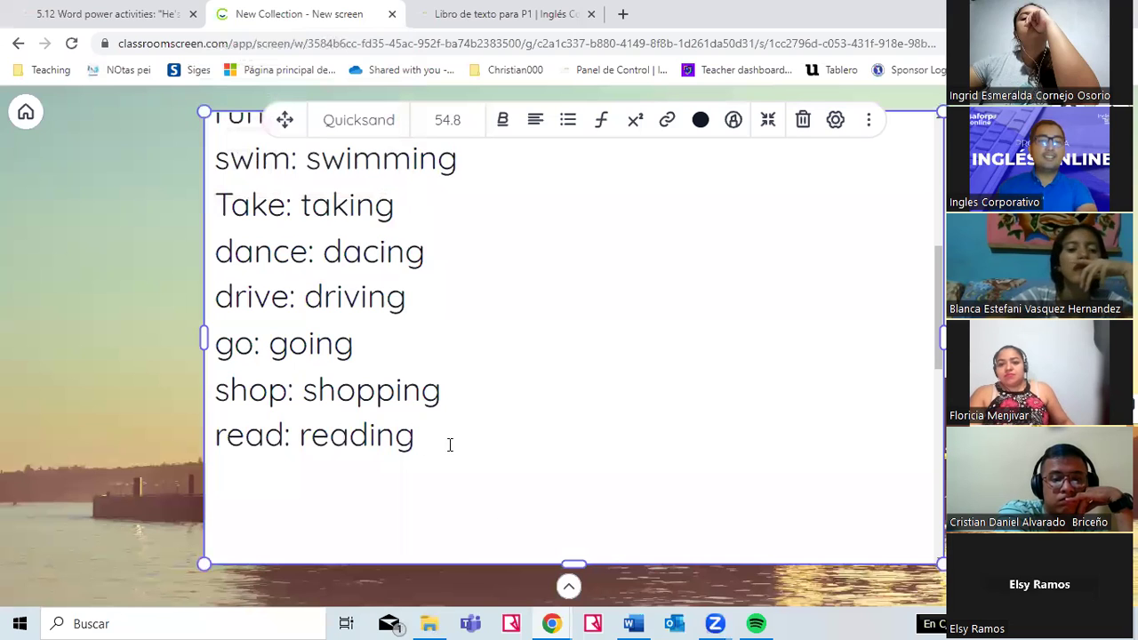
- Add 'Study: studying' below 'read: reading', then delete the y to make 'studing'
left_click(418, 436)
key("Return")
type("St")
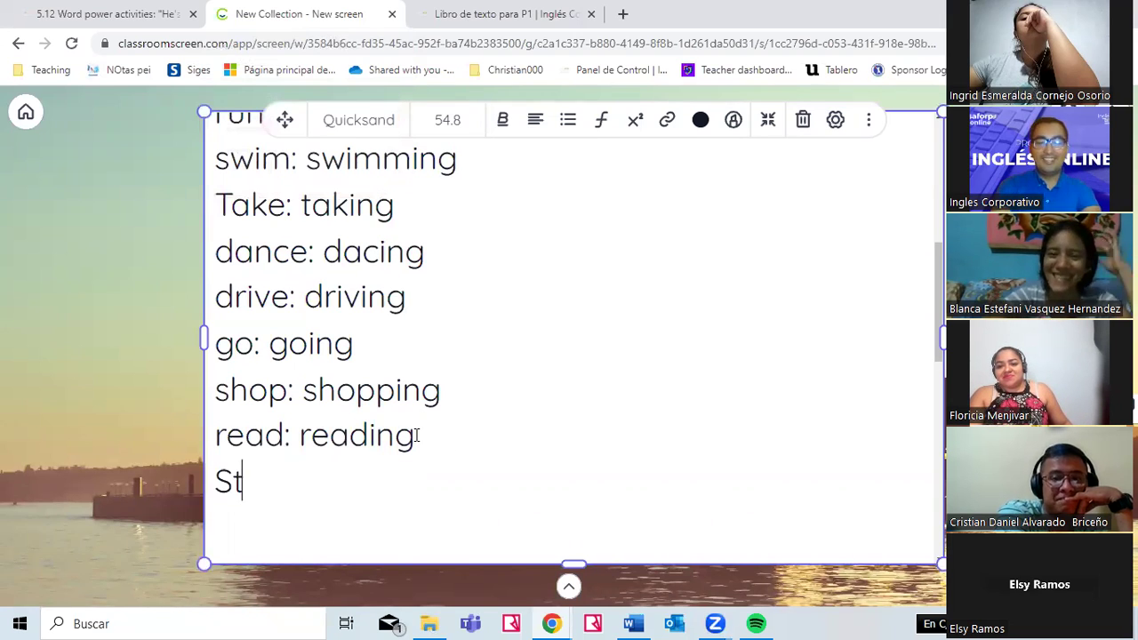
type("udy: ")
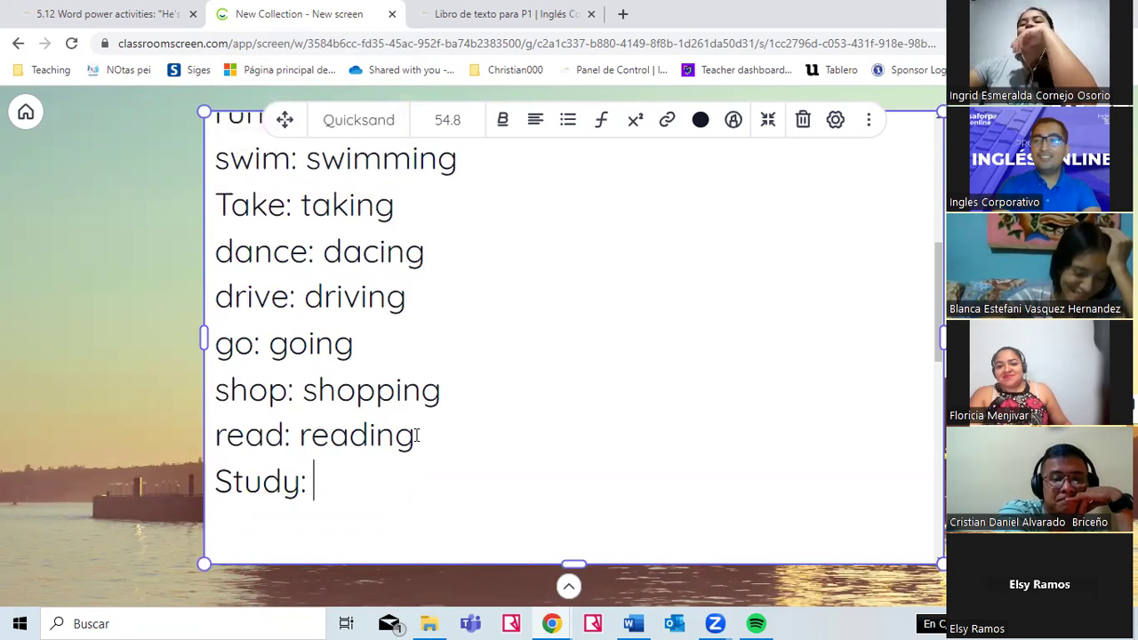
type("studying")
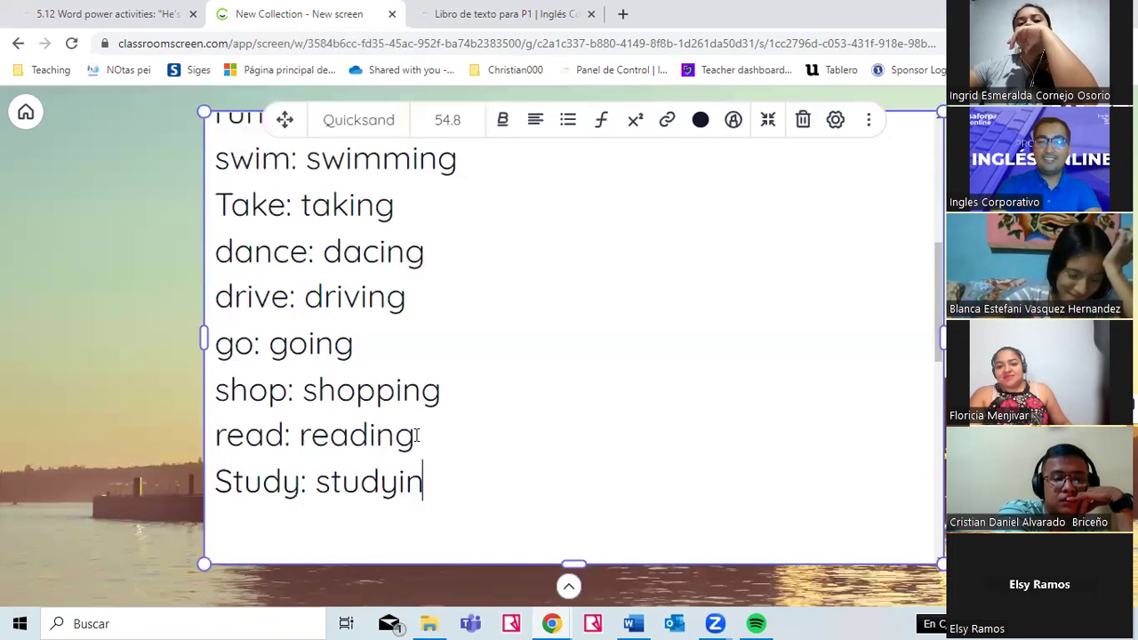
left_click(398, 481)
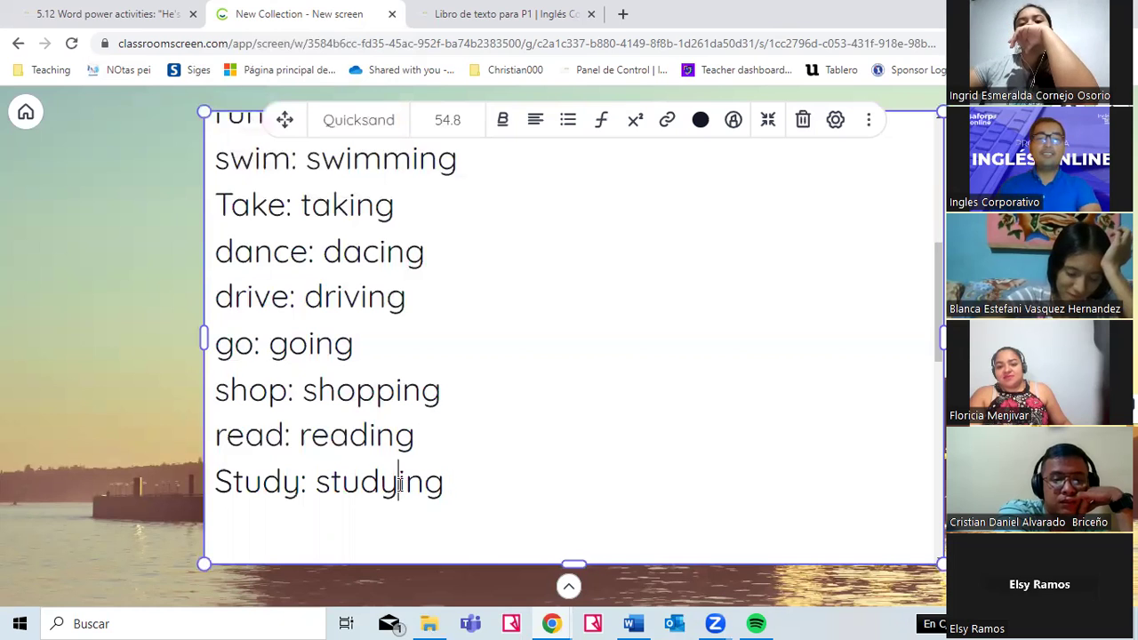
key("BackSpace")
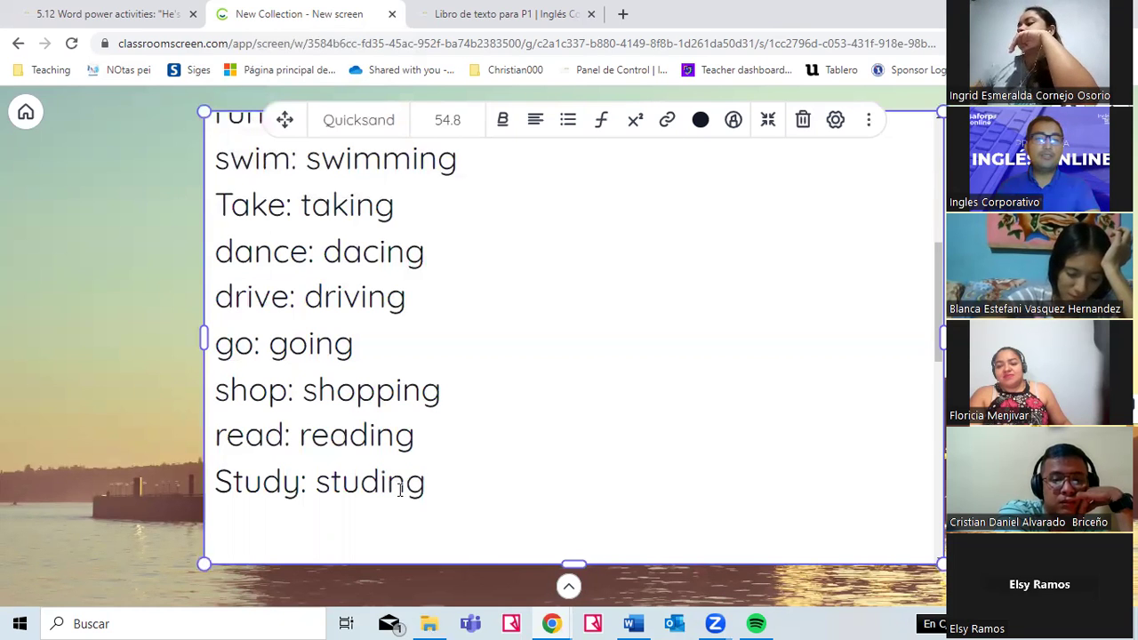
- Highlight the y in 'Study' and the ending of 'studing' to discuss the spelling change
left_click(430, 484)
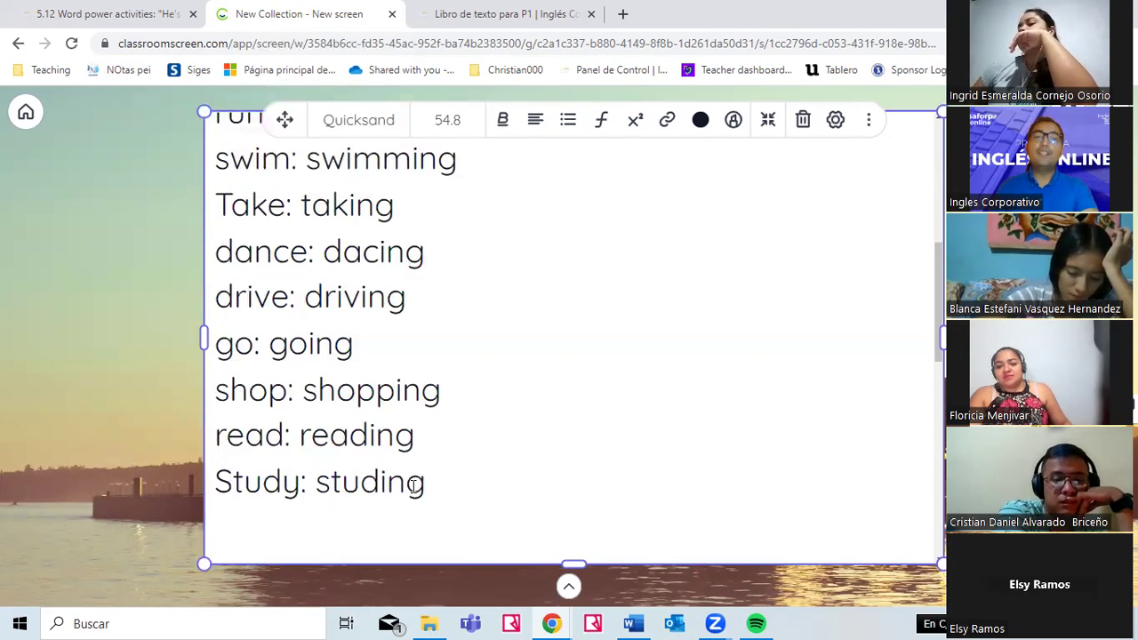
left_click_drag(301, 482, 289, 483)
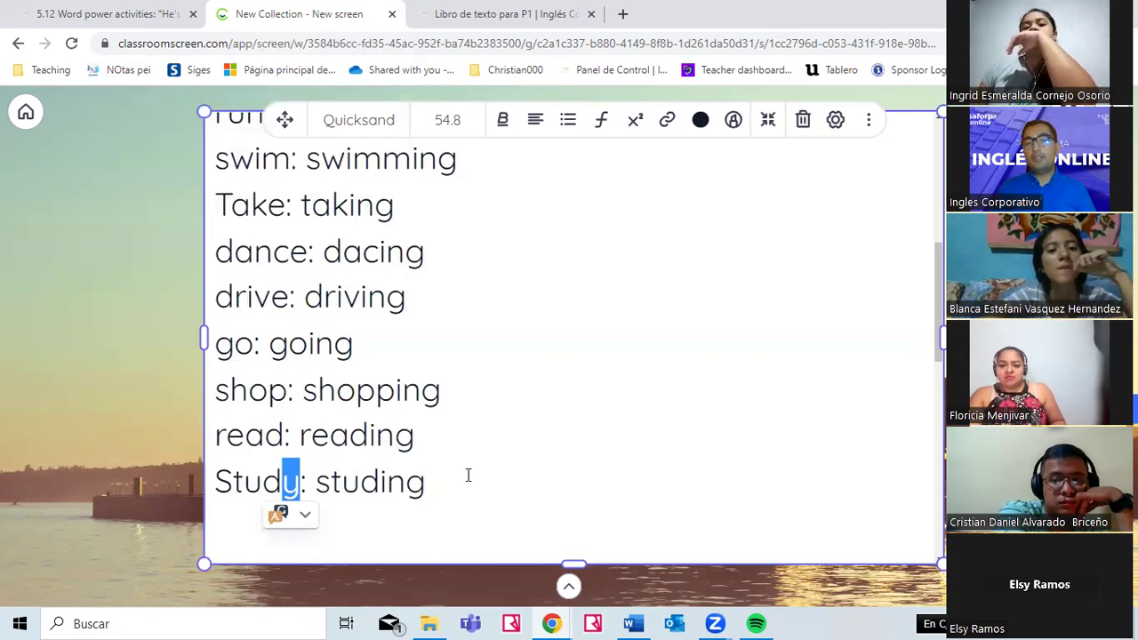
left_click(299, 453)
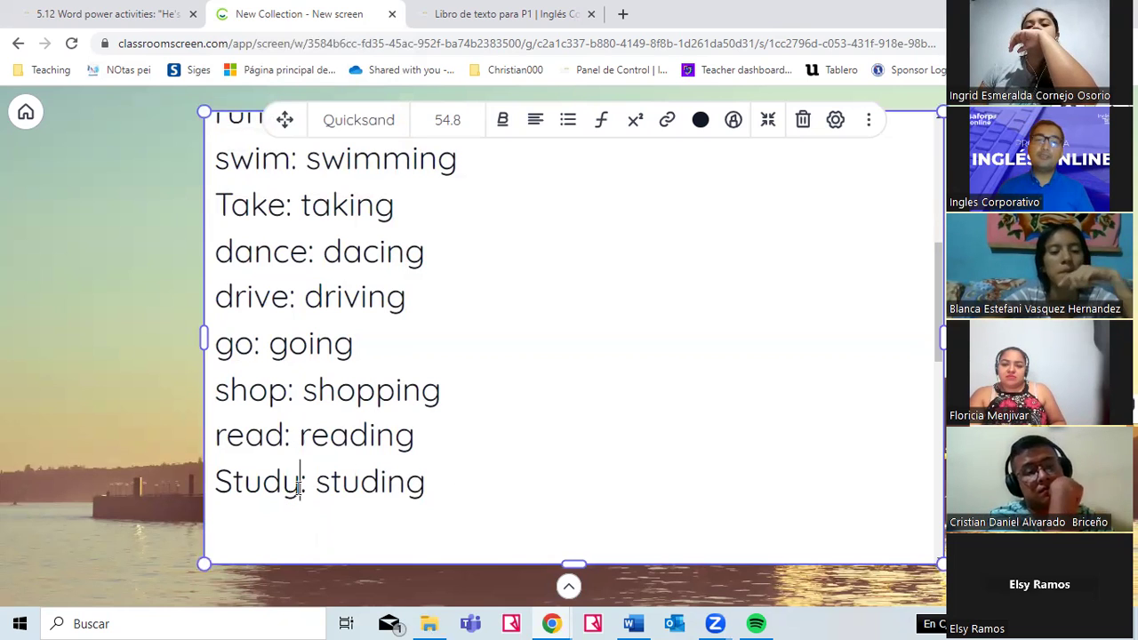
left_click_drag(301, 482, 282, 482)
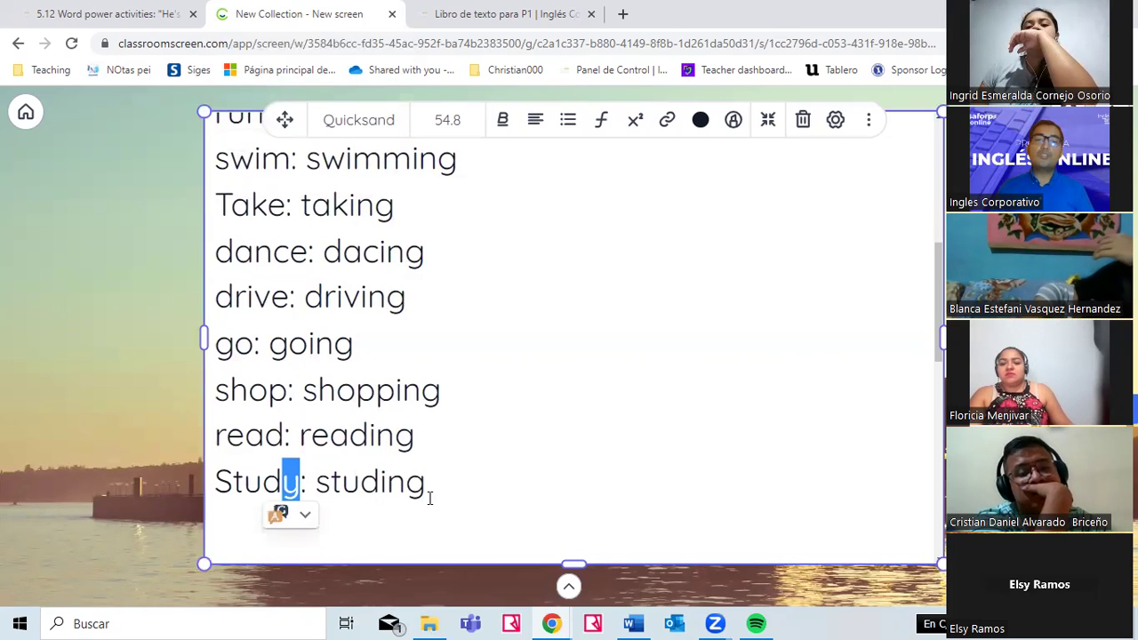
left_click_drag(427, 482, 380, 483)
left_click_drag(300, 483, 282, 483)
left_click_drag(427, 482, 380, 483)
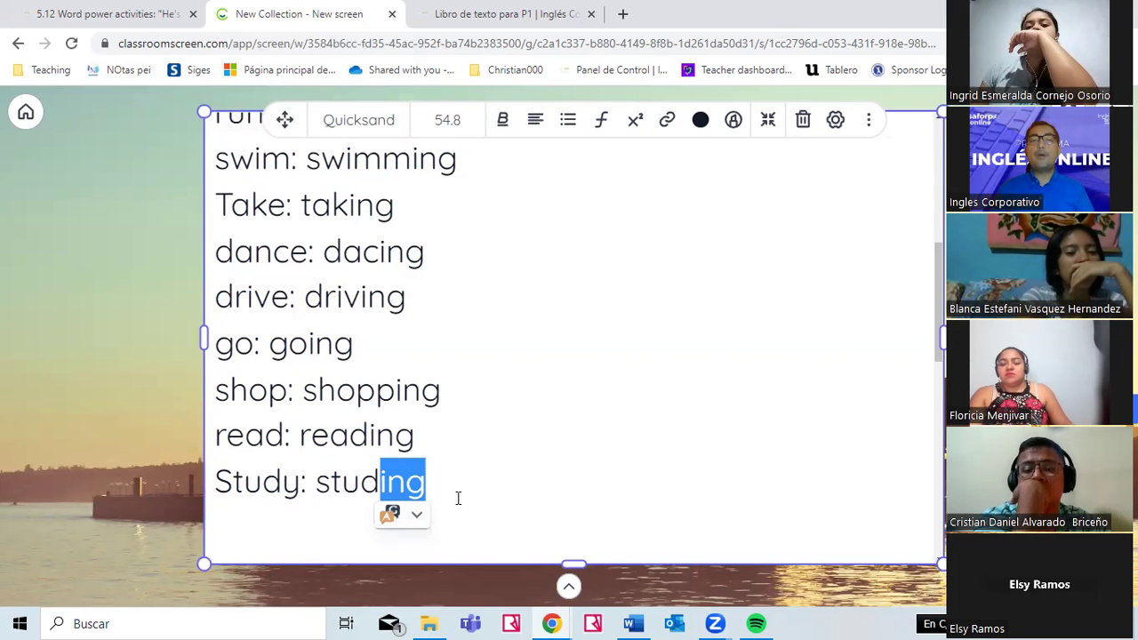
left_click(427, 481)
left_click_drag(427, 481, 329, 476)
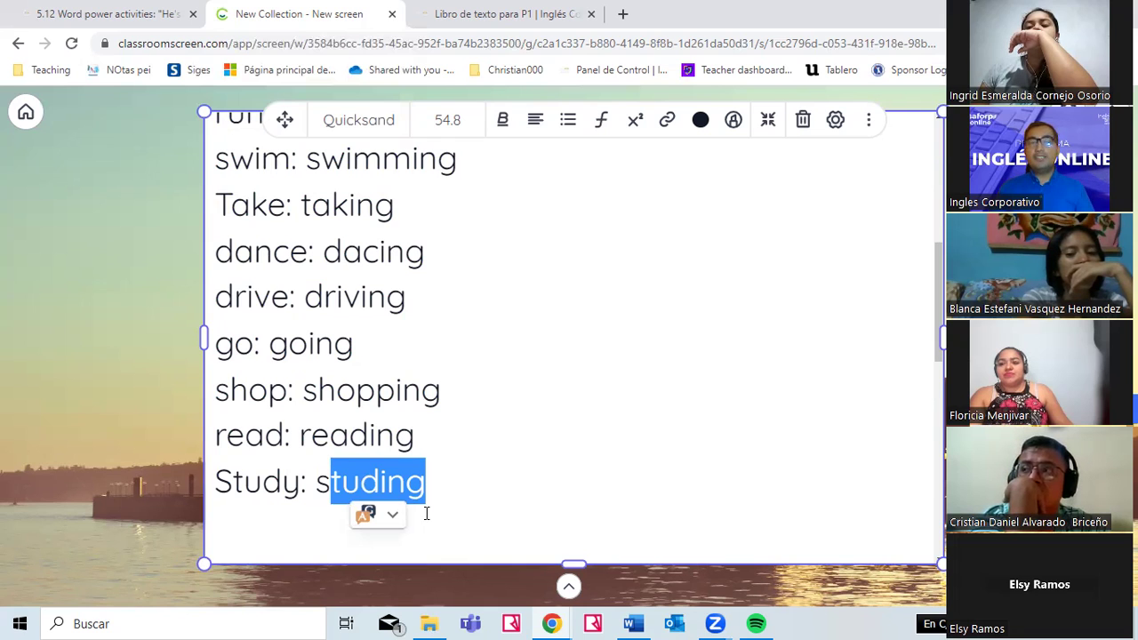
left_click(431, 485)
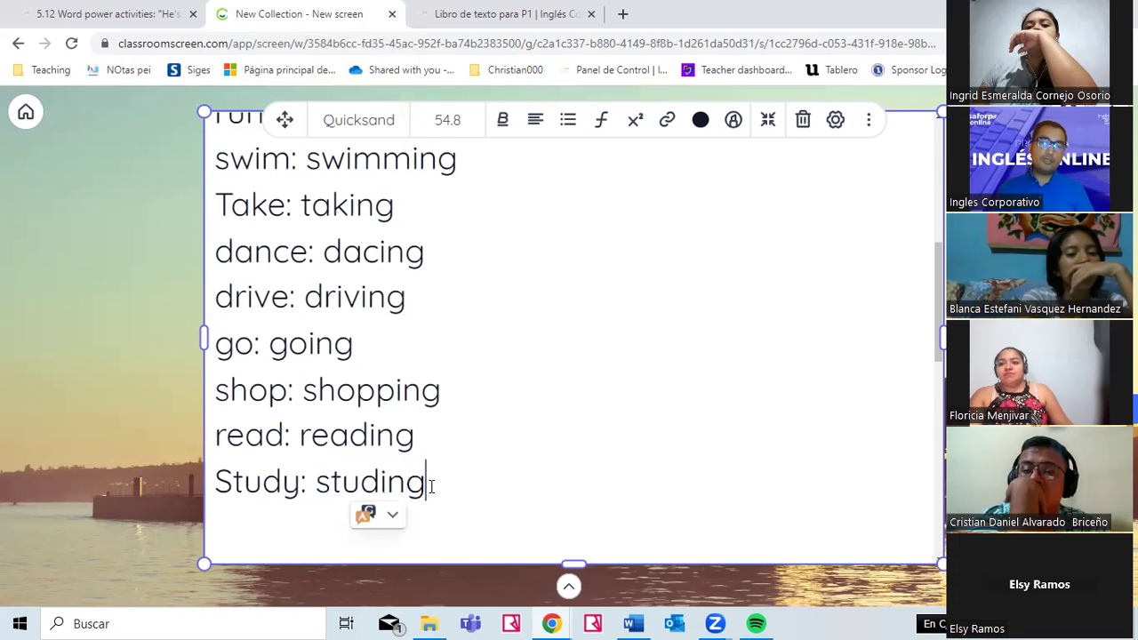
- After checking the textbook, highlight the doubled p in 'shopping' and remove the space after 'shop:'
left_click(467, 16)
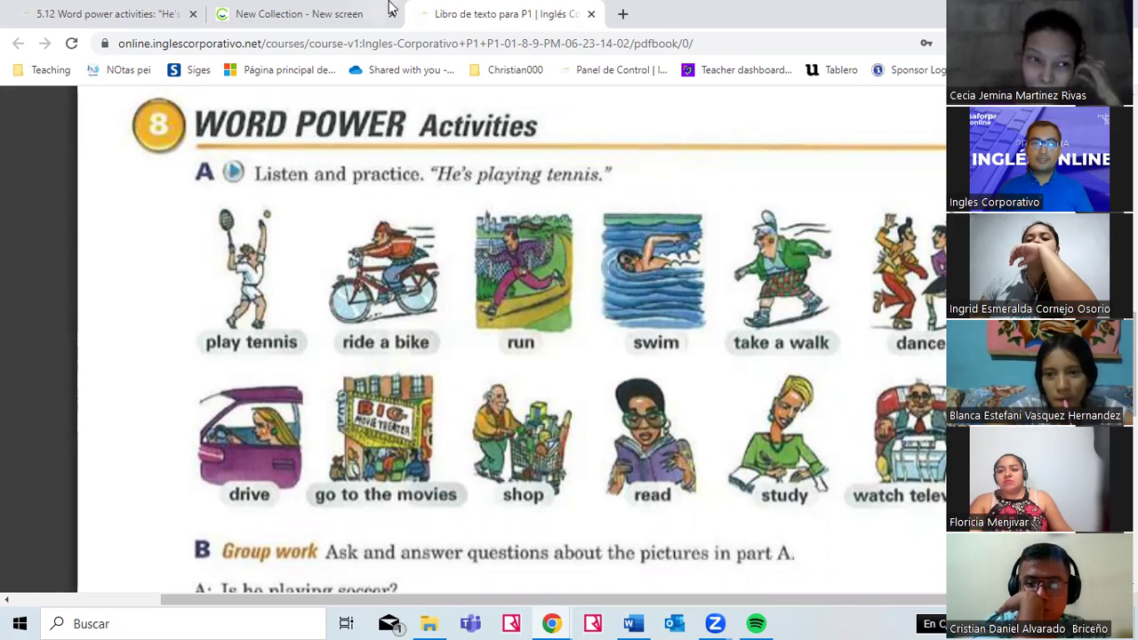
left_click(330, 10)
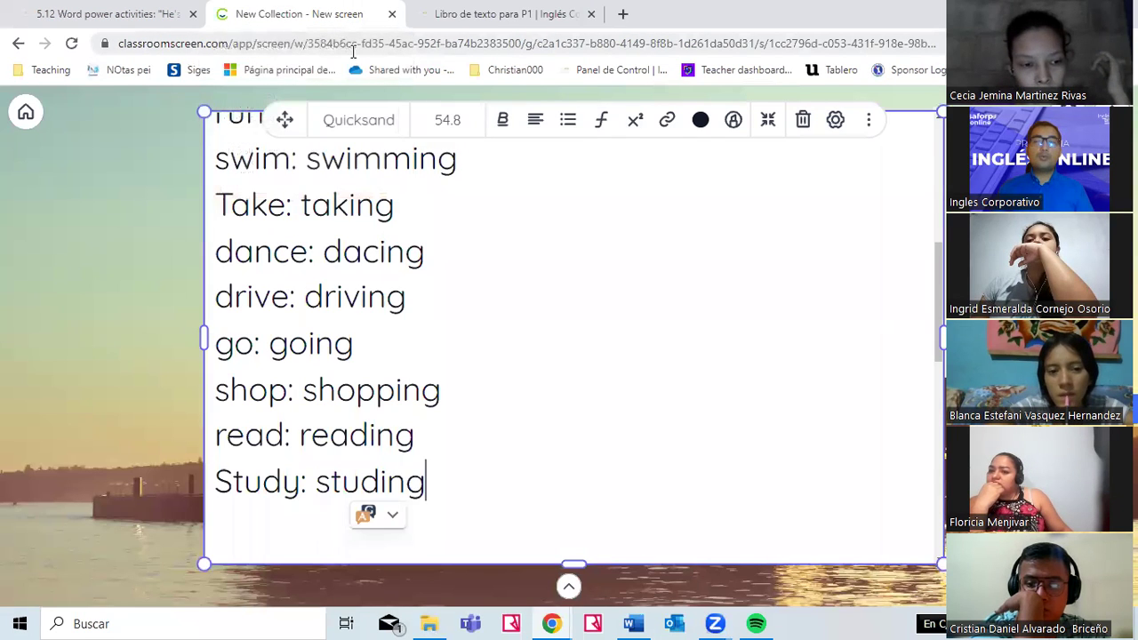
left_click(396, 389)
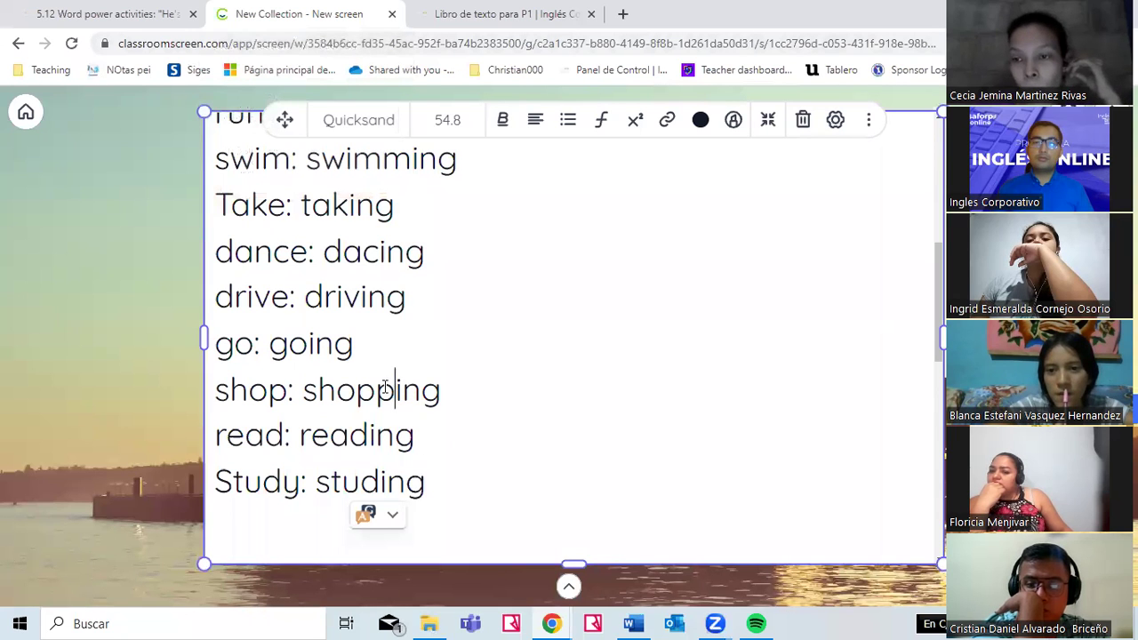
left_click(385, 388, "shift")
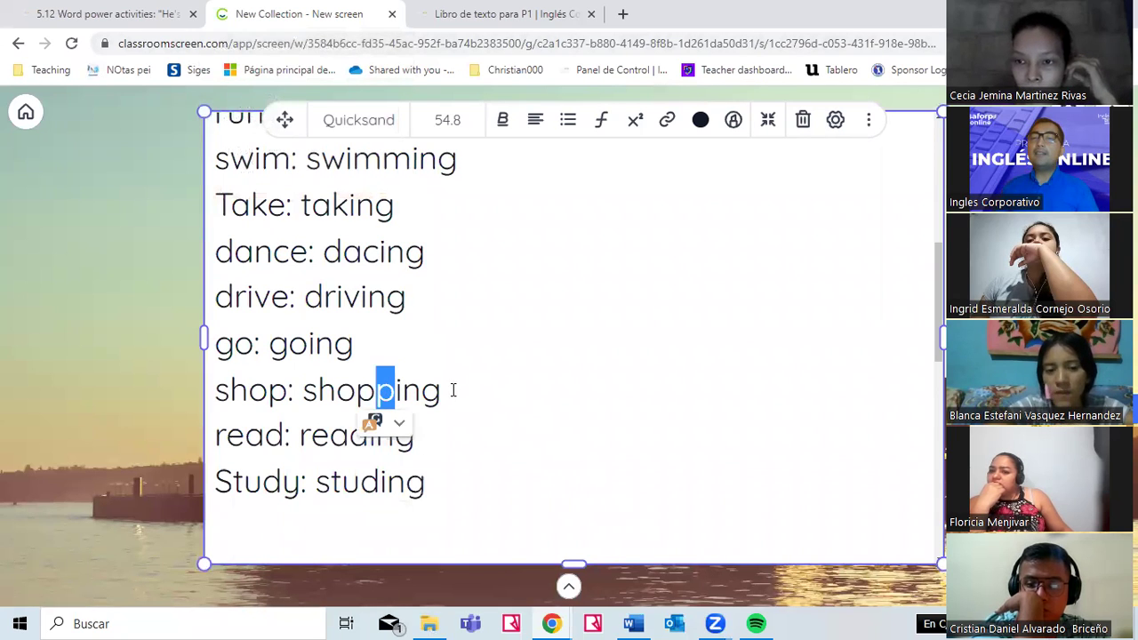
left_click(442, 389)
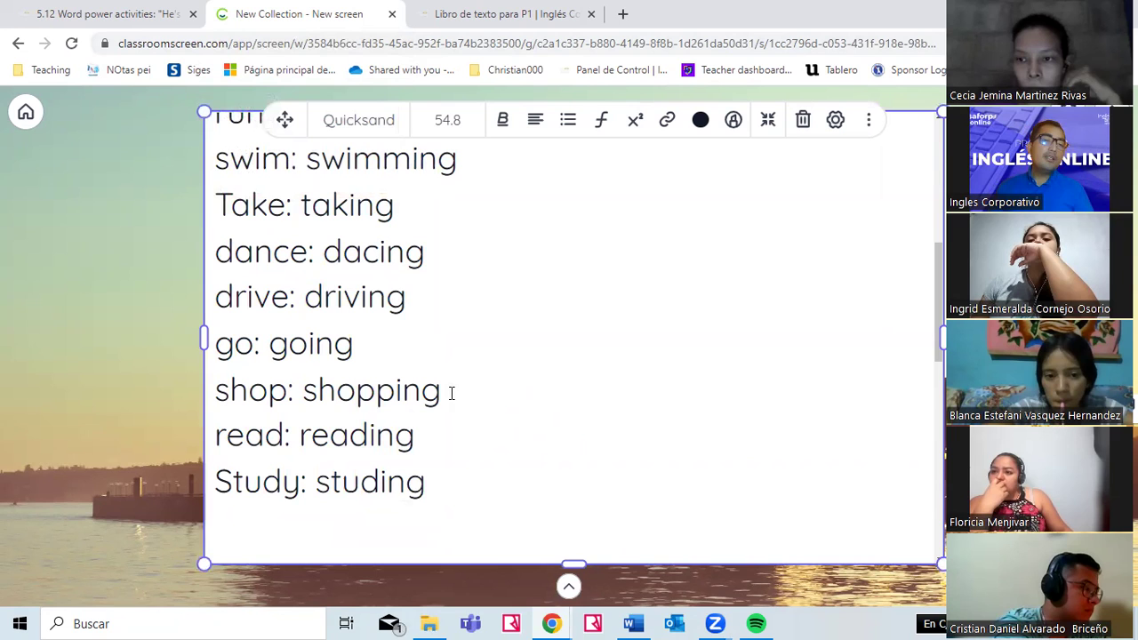
left_click(301, 391)
key("BackSpace")
- Highlight the whole word 'shopping' to discuss its spelling, then show the Word Power page
left_click_drag(318, 390, 441, 384)
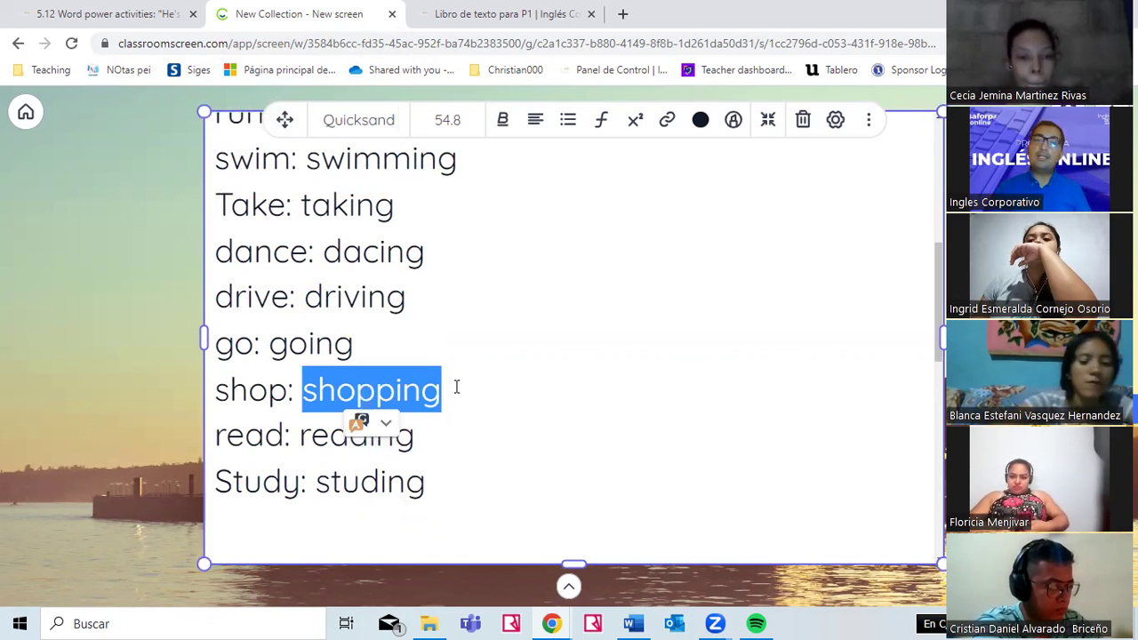
left_click(443, 388)
left_click_drag(443, 389, 303, 391)
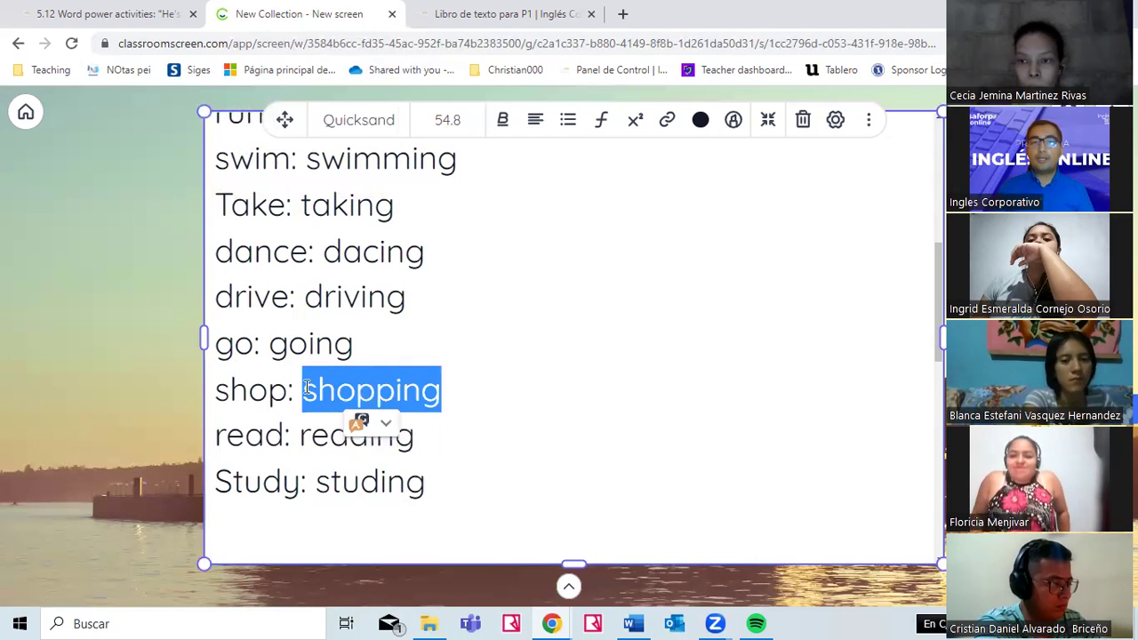
left_click(303, 387)
left_click(444, 388)
left_click_drag(390, 393, 437, 399)
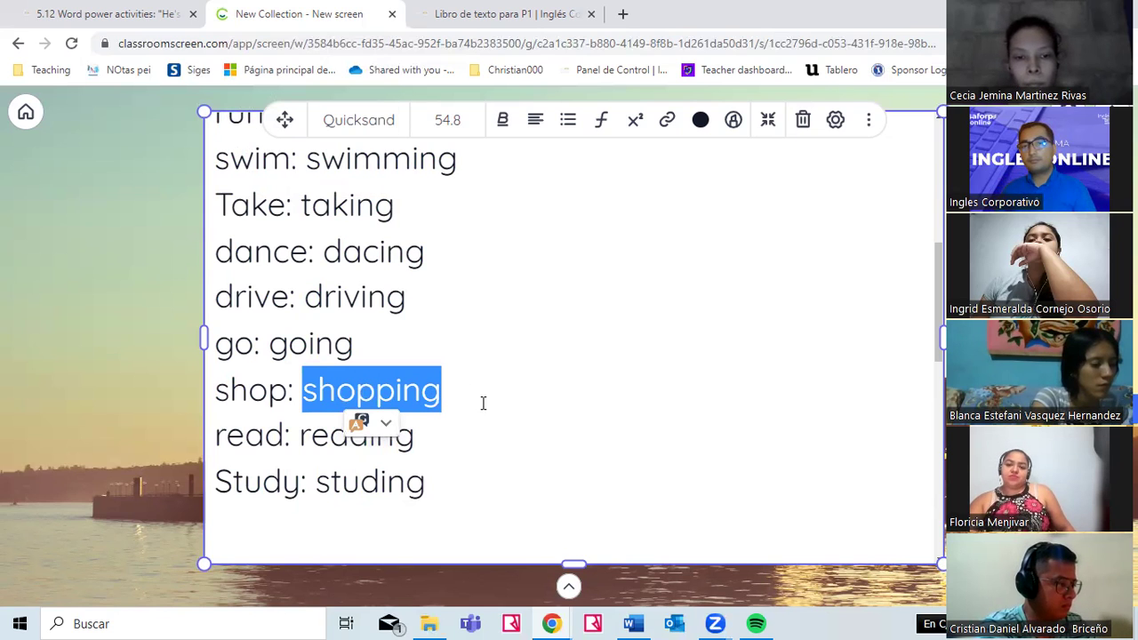
left_click_drag(444, 392, 414, 435)
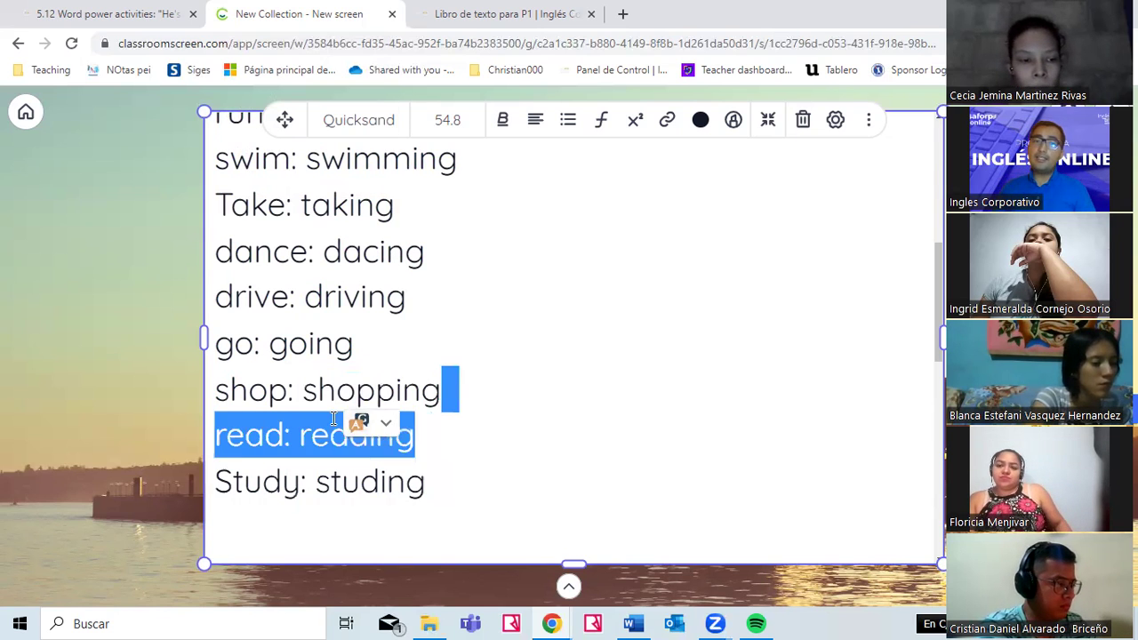
double_click(420, 392)
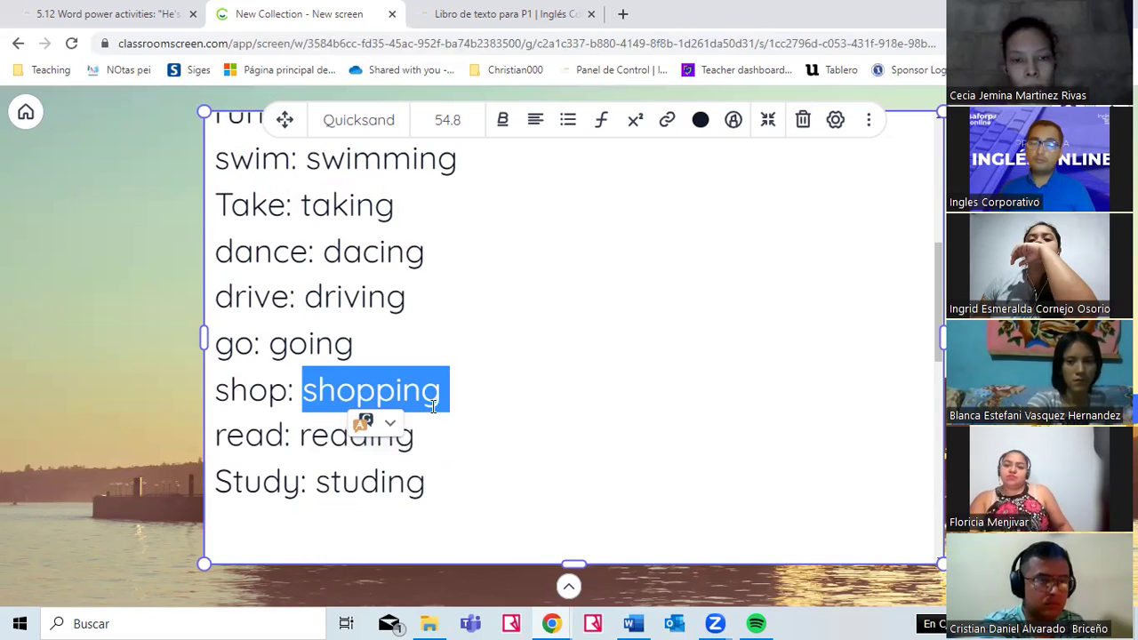
left_click(514, 11)
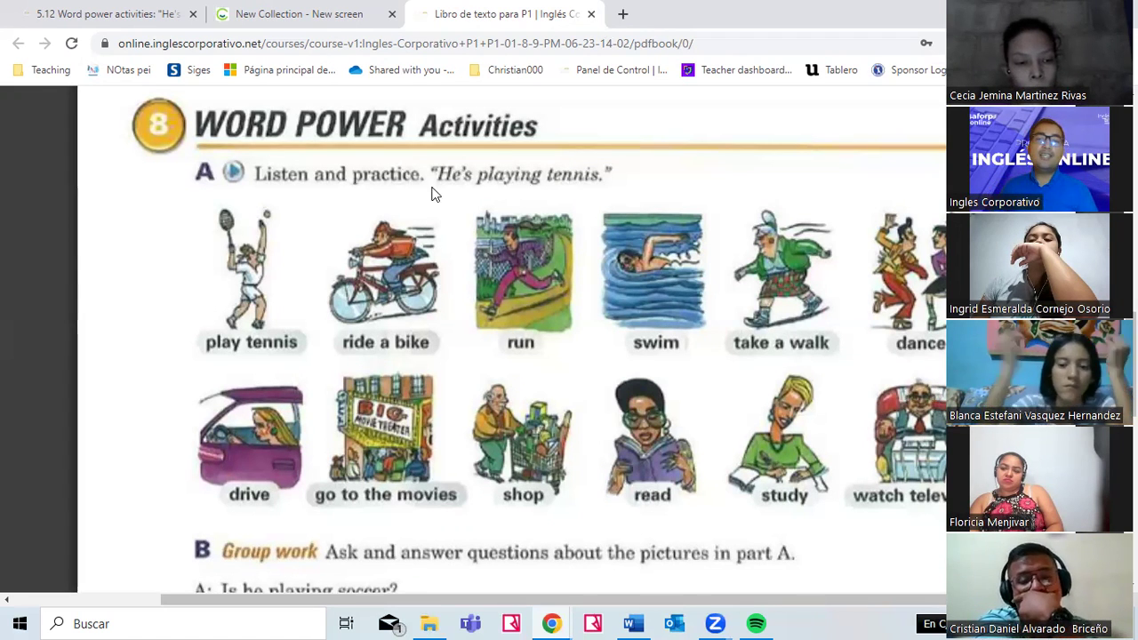
- Add 'watch: watching' after 'Study: studing', fixing a typo, then return to the textbook
key("ctrl+shift+Tab")
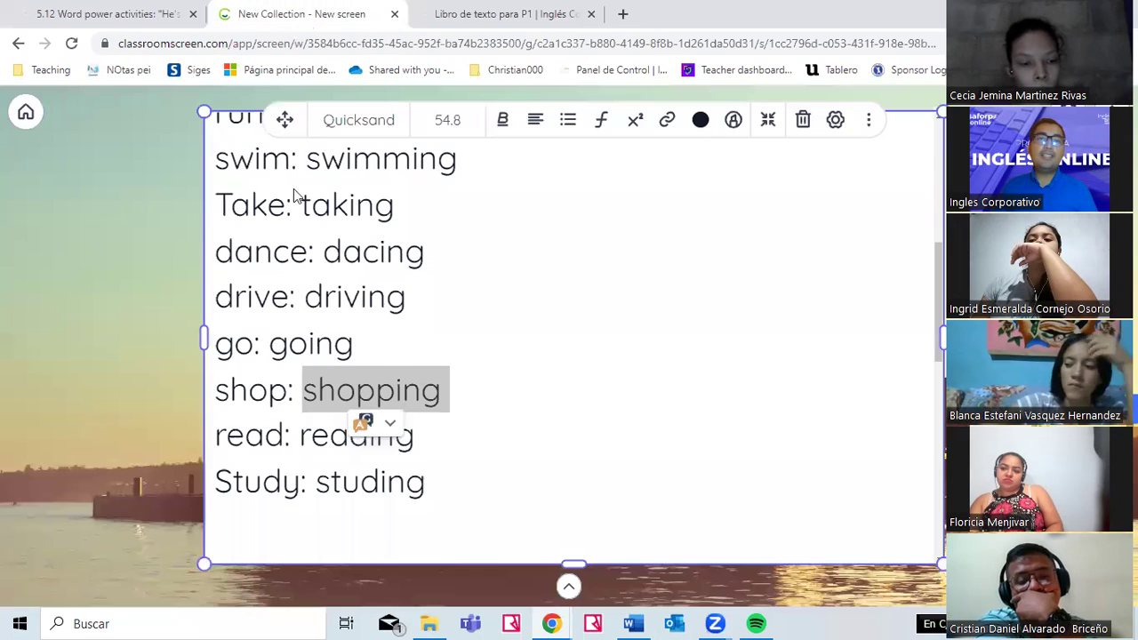
left_click(429, 481)
key("Return")
type("wtahc")
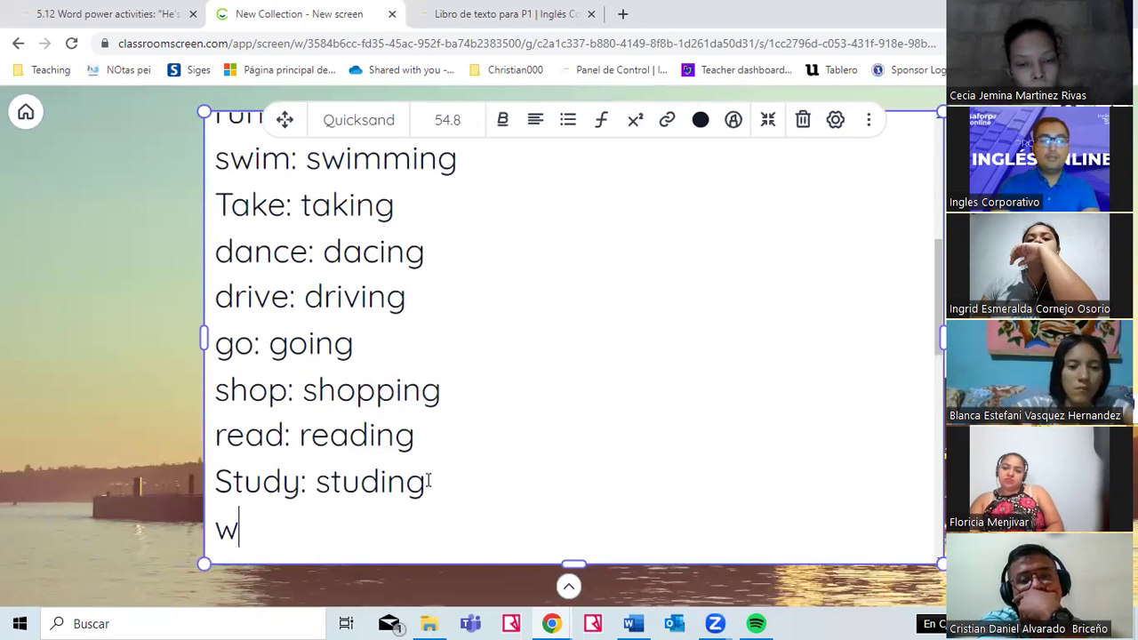
key("BackSpace")
key("BackSpace")
key("BackSpace")
key("BackSpace")
type("atch: ")
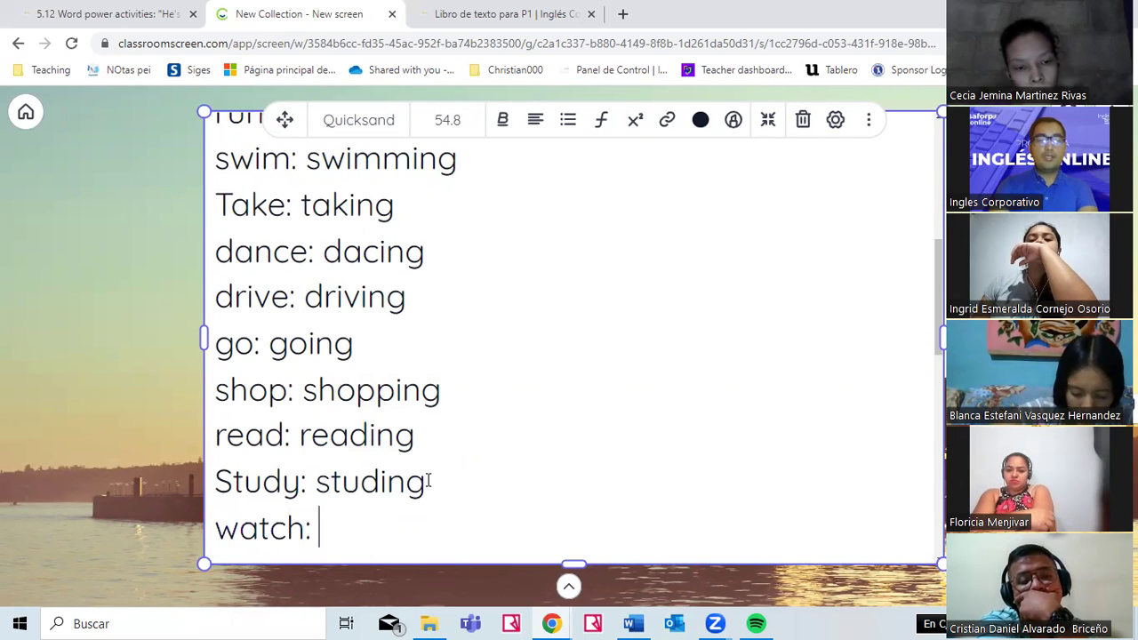
type("watching")
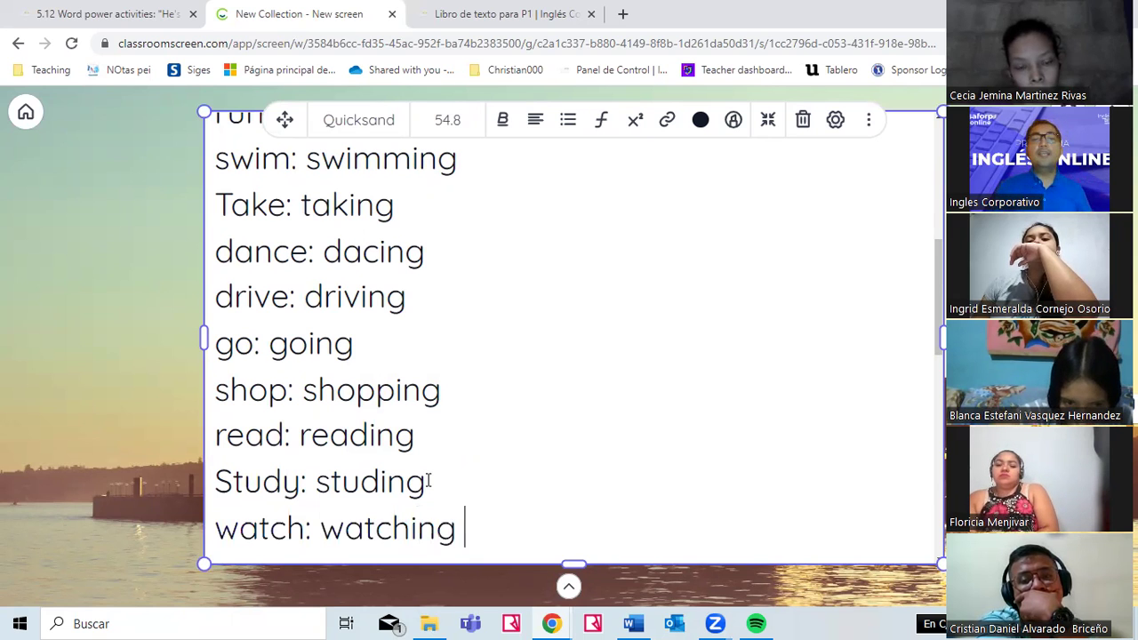
scroll(493, 445, "up", 2)
scroll(489, 457, "up", 1)
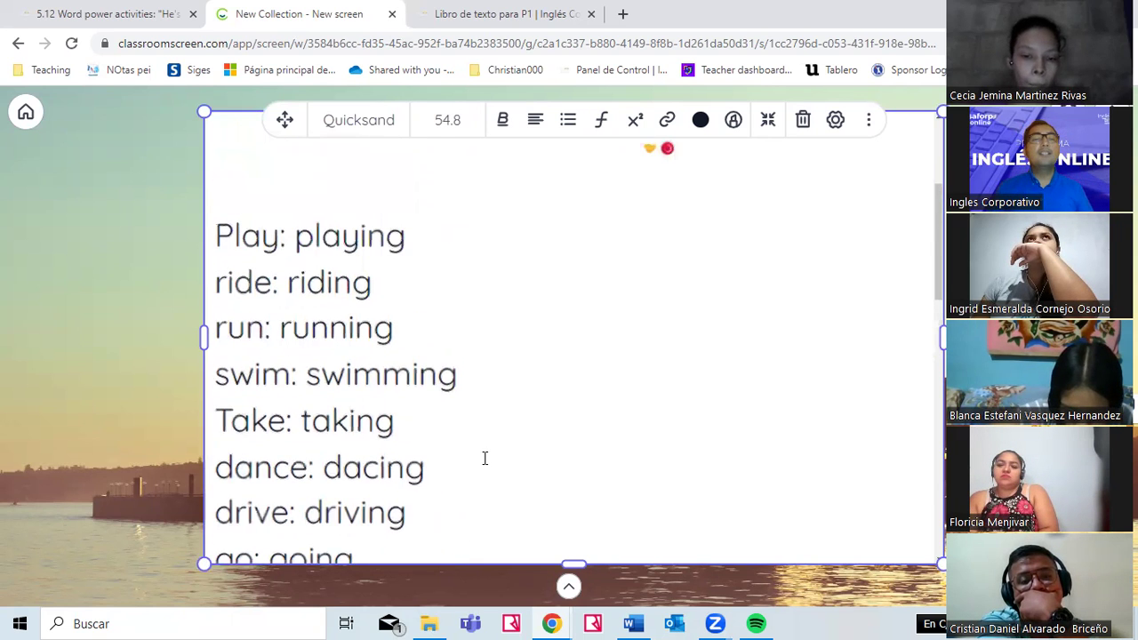
scroll(483, 457, "down", 1)
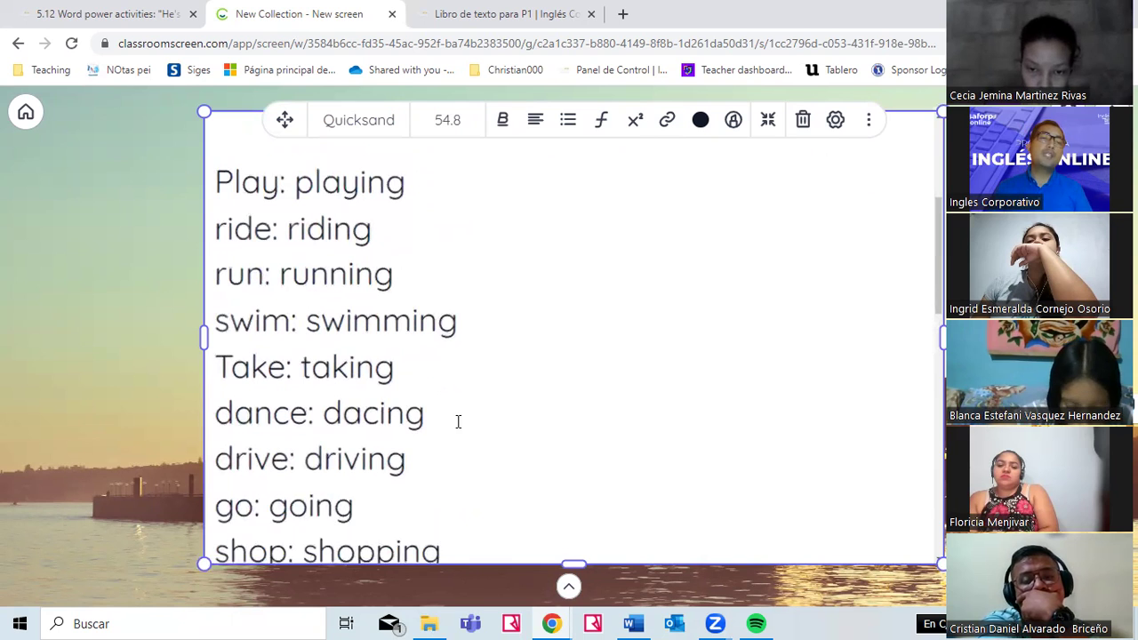
scroll(465, 433, "down", 7)
scroll(470, 432, "up", 4)
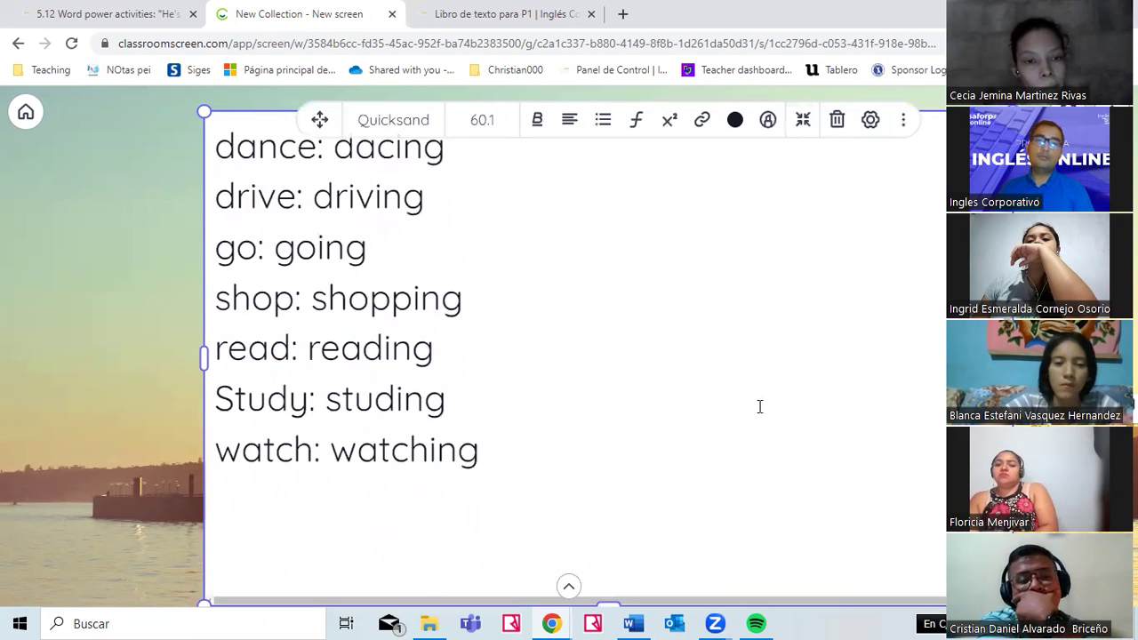
scroll(758, 398, "up", 5)
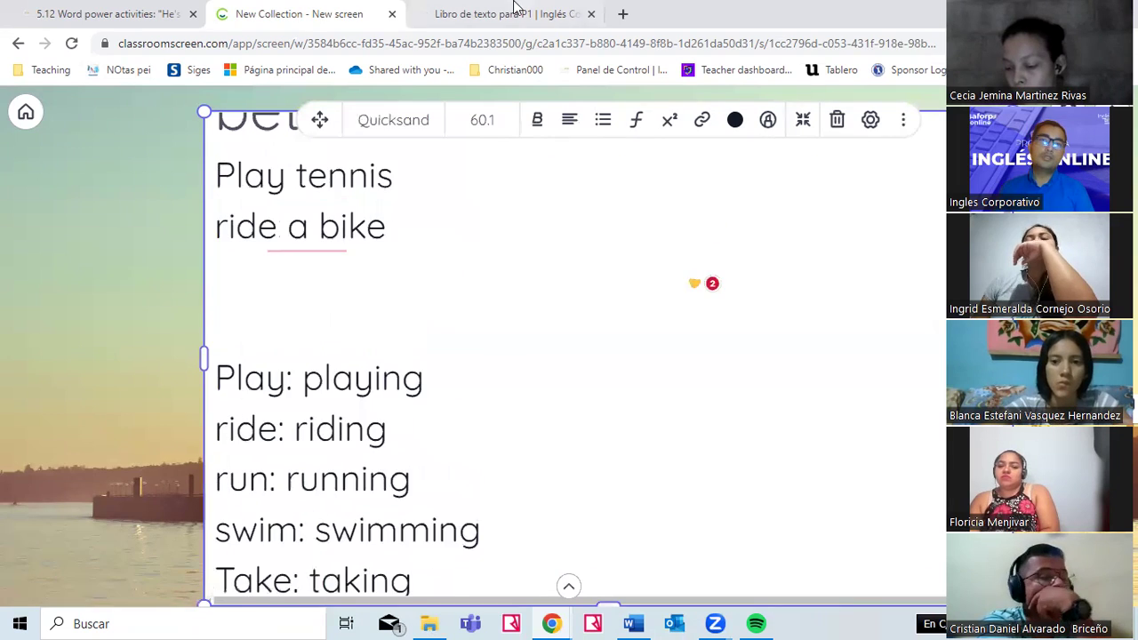
left_click(509, 13)
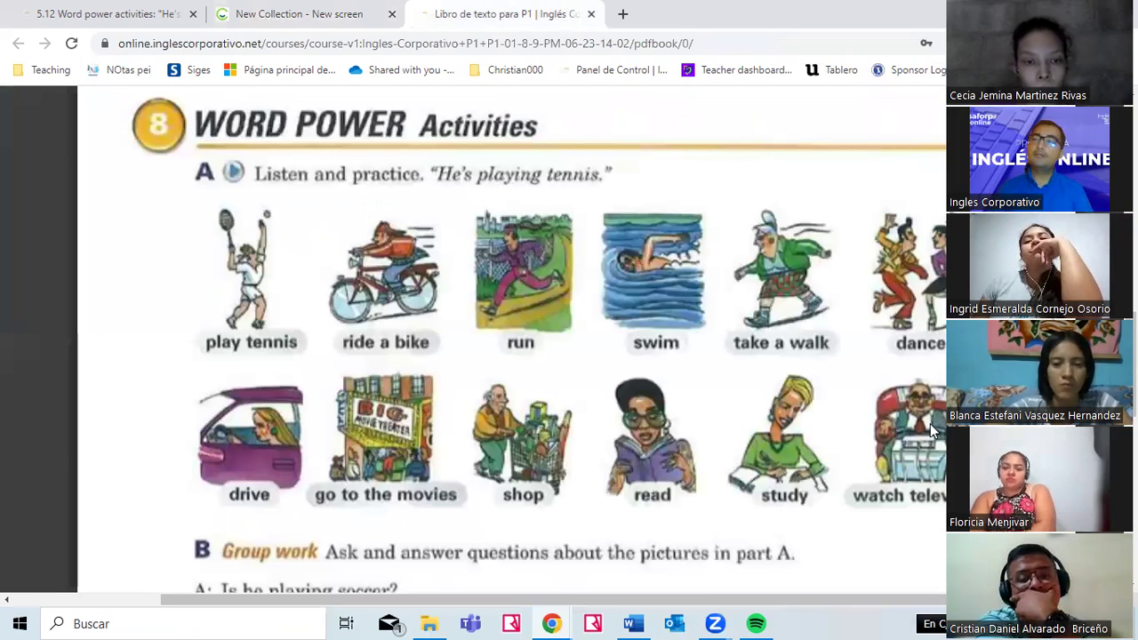
- Scroll the textbook to section 9 Listening, then return to the 5.12 Word power activities lesson
scroll(879, 454, "down", 2)
scroll(873, 455, "down", 2)
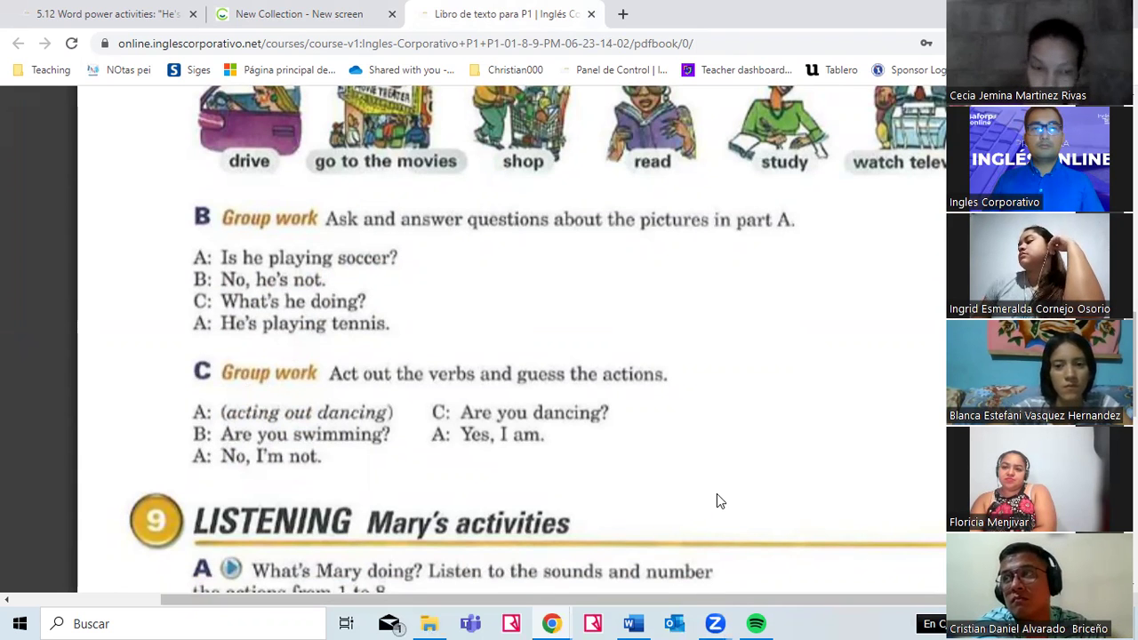
scroll(716, 494, "down", 2)
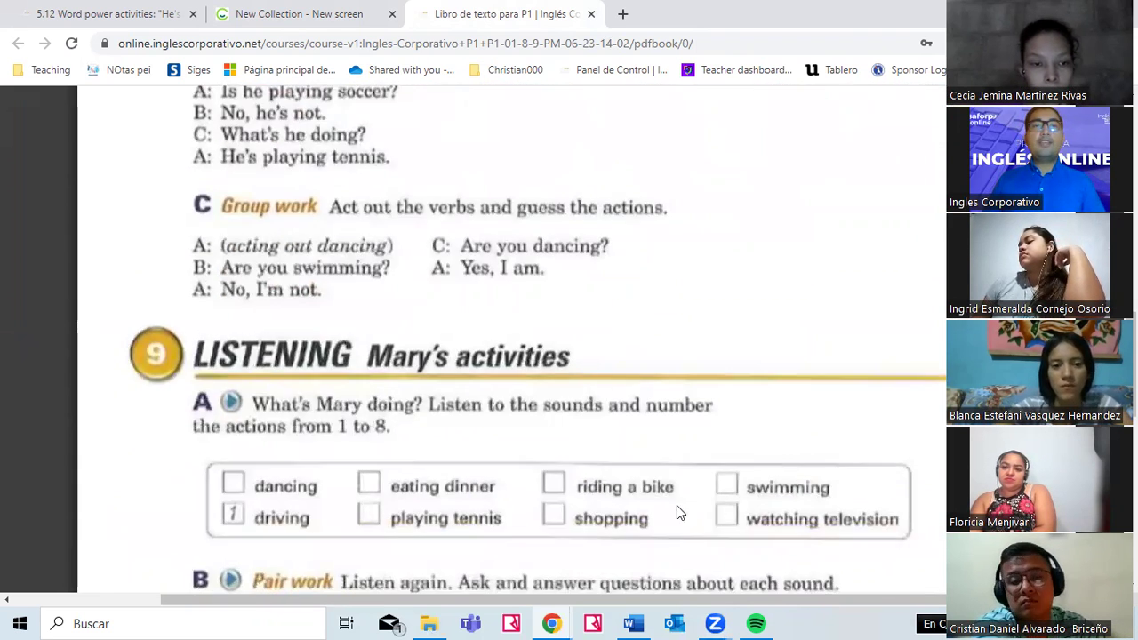
left_click(169, 12)
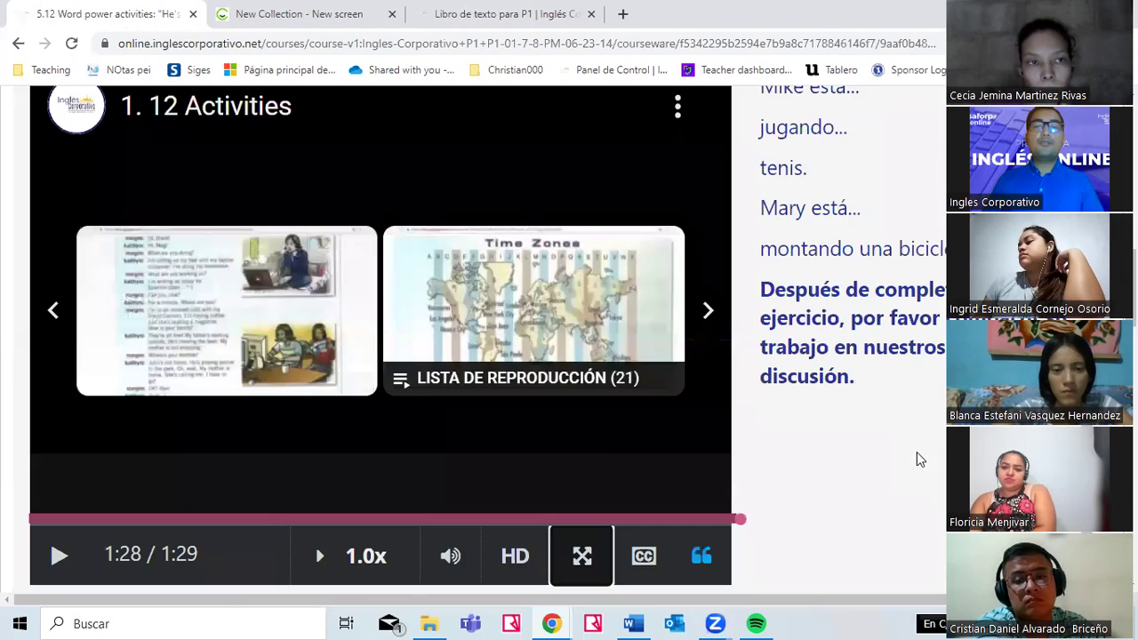
- Open the 5.13 Knowledge Check lesson and scroll through its content
scroll(665, 434, "up", 10)
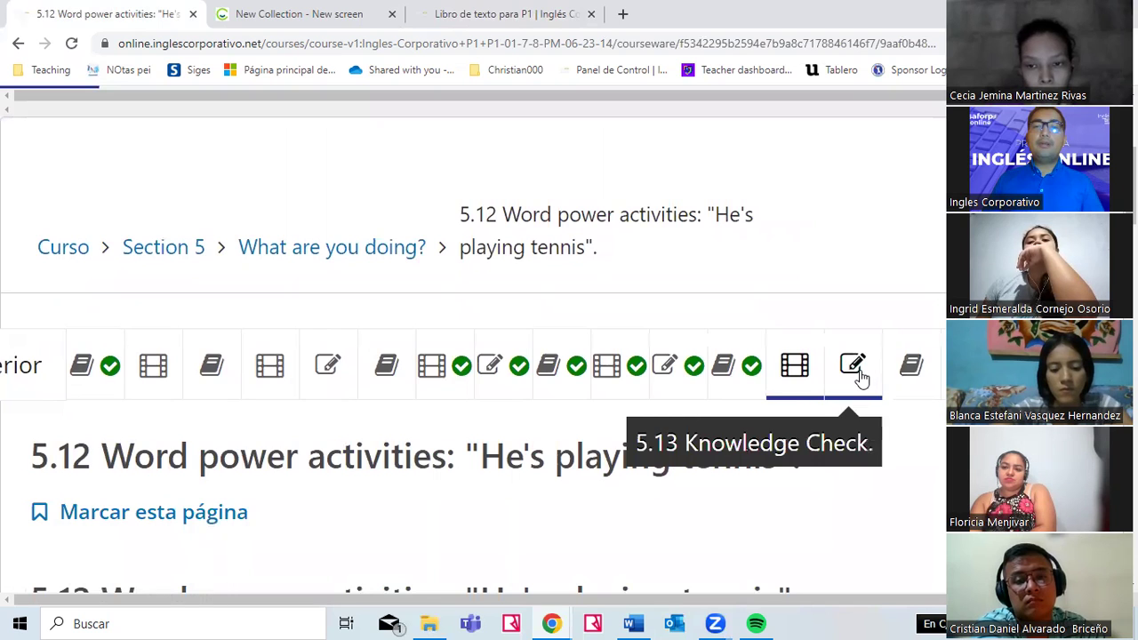
left_click(860, 378)
scroll(818, 397, "down", 3)
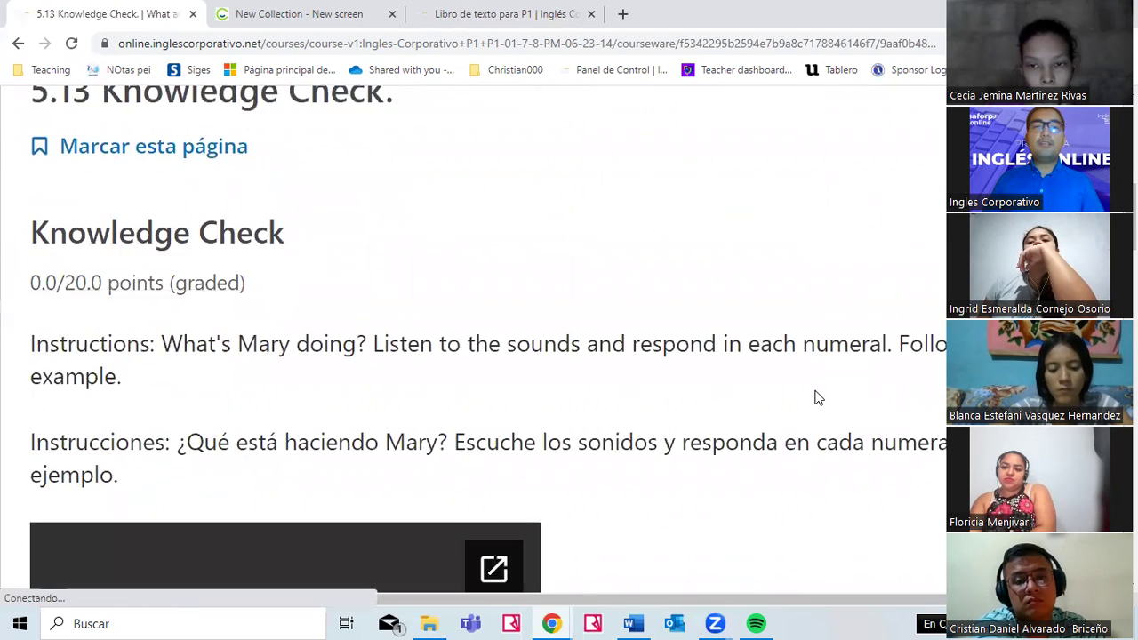
scroll(818, 398, "down", 6)
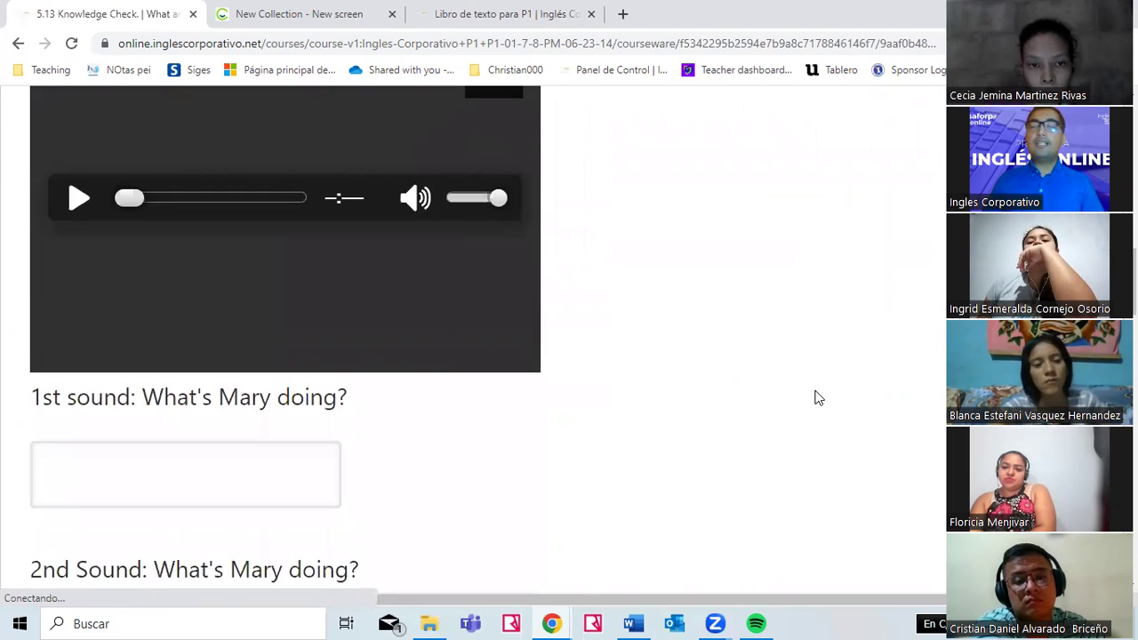
scroll(821, 389, "up", 1)
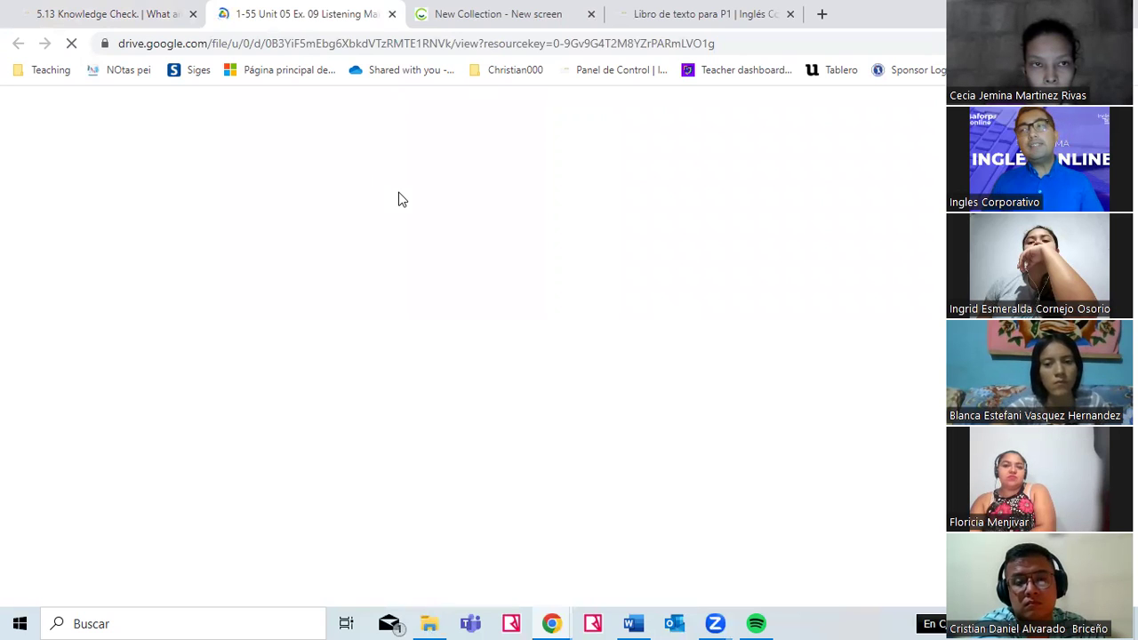
- Back on the 5.13 page, highlight the 'listen to the sounds' instructions text
left_click(144, 13)
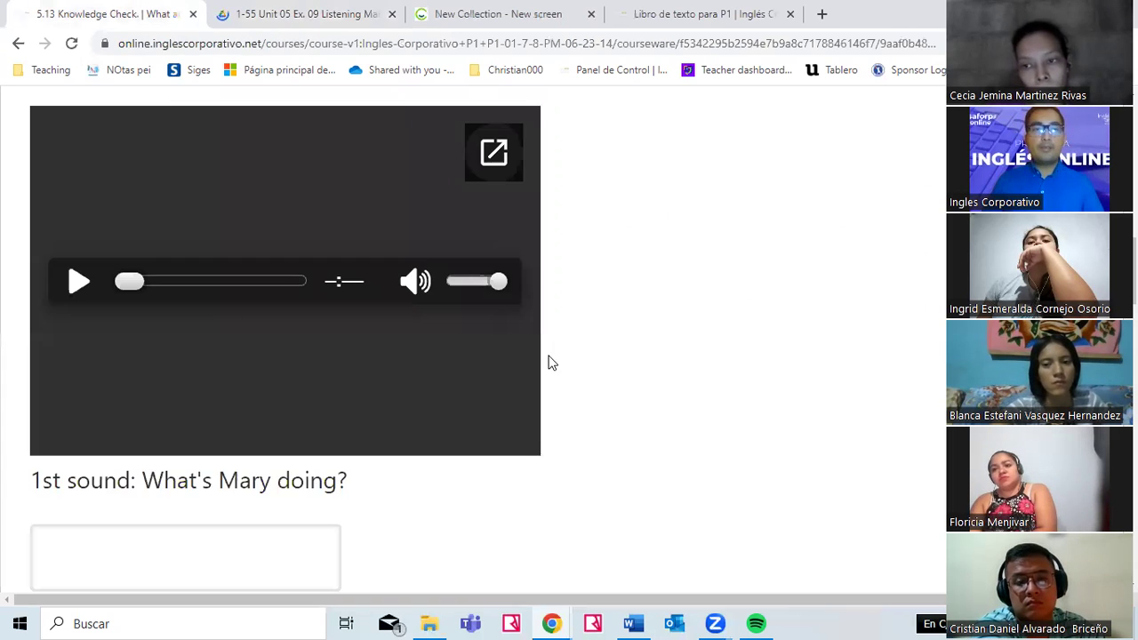
scroll(608, 357, "up", 3)
left_click_drag(211, 178, 579, 182)
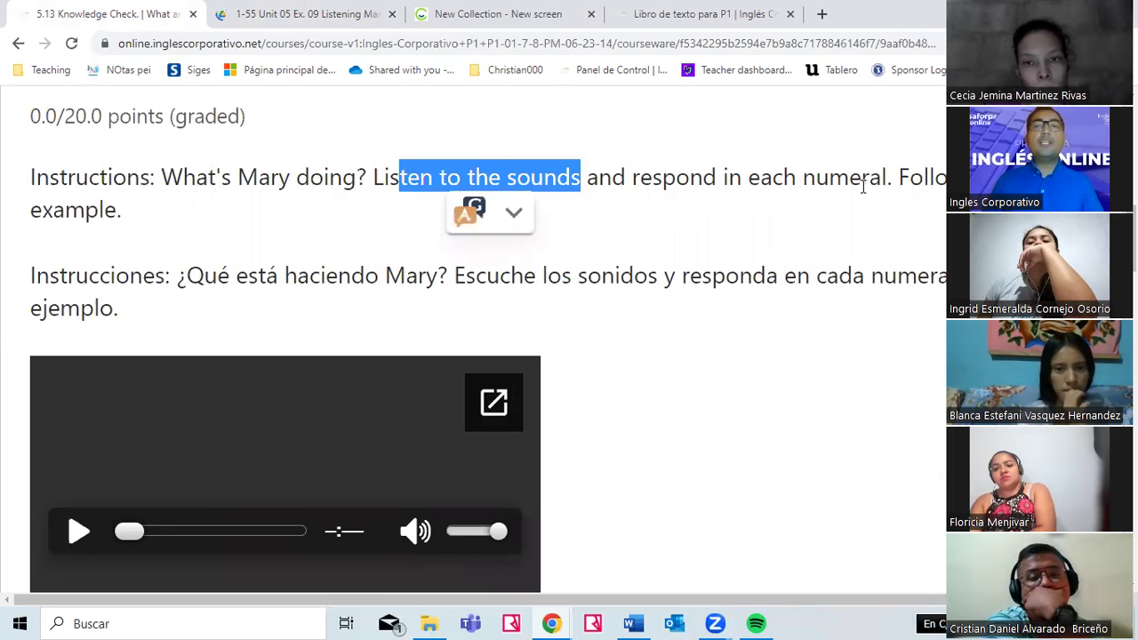
left_click_drag(909, 178, 113, 241)
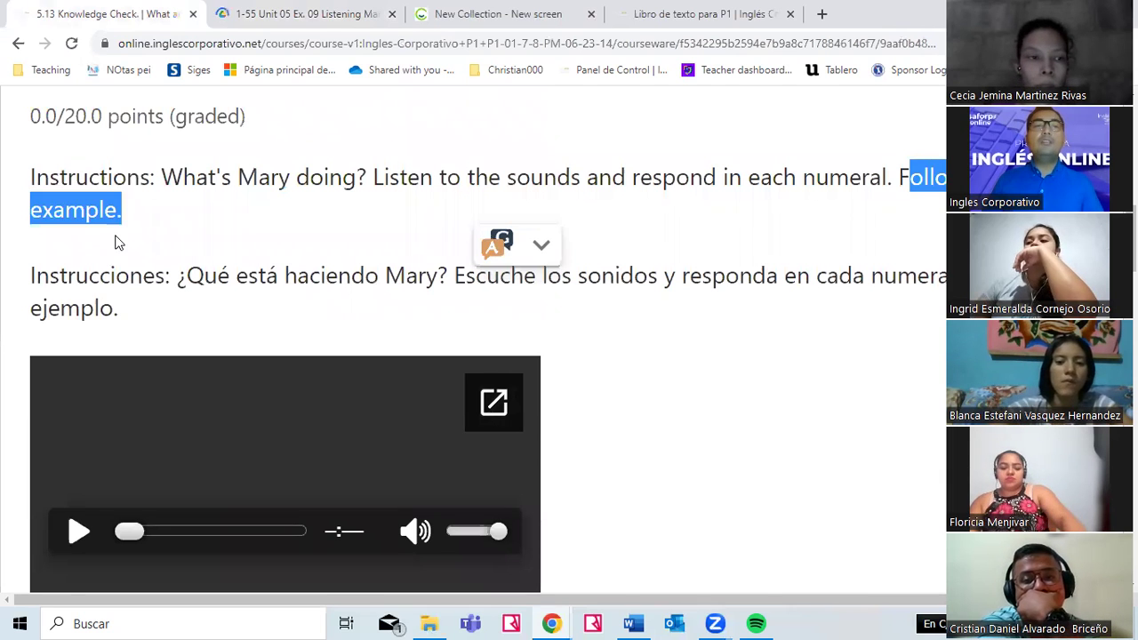
left_click(376, 229)
scroll(510, 259, "down", 6)
scroll(510, 266, "up", 2)
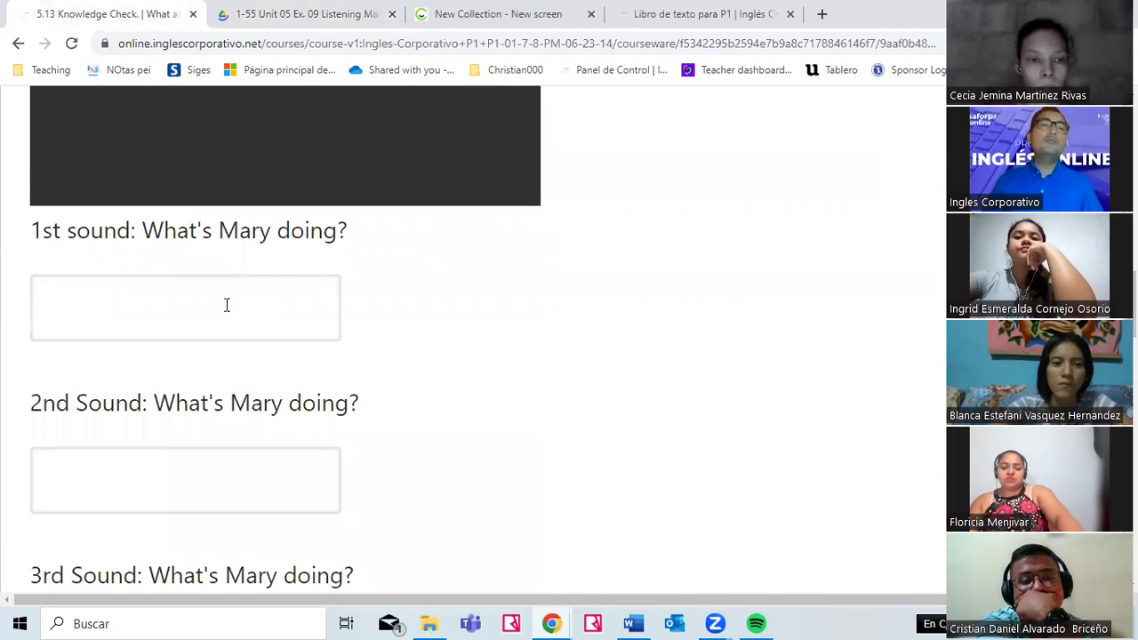
- Start the Mary listening mp3 in Drive and pause it at 0:13
left_click(329, 16)
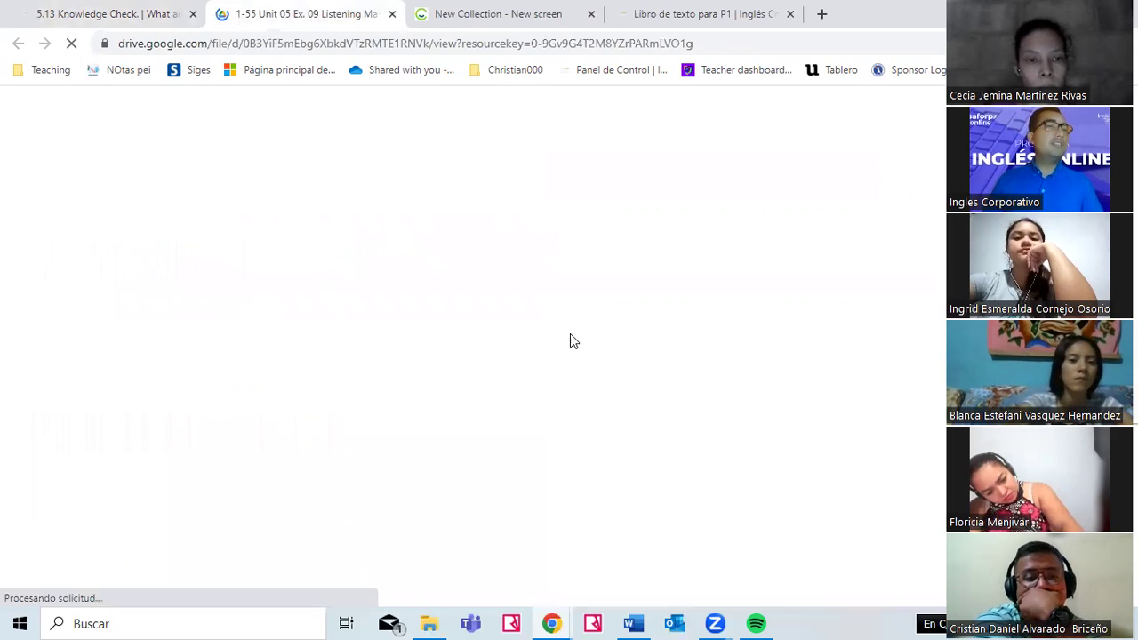
left_click(439, 258)
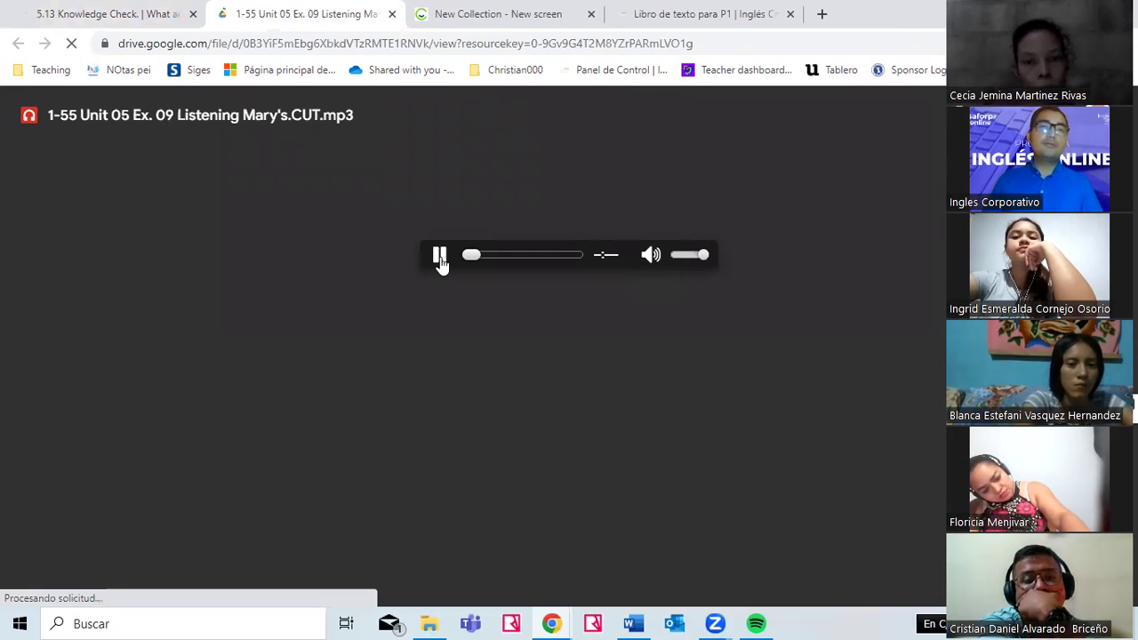
left_click(131, 13)
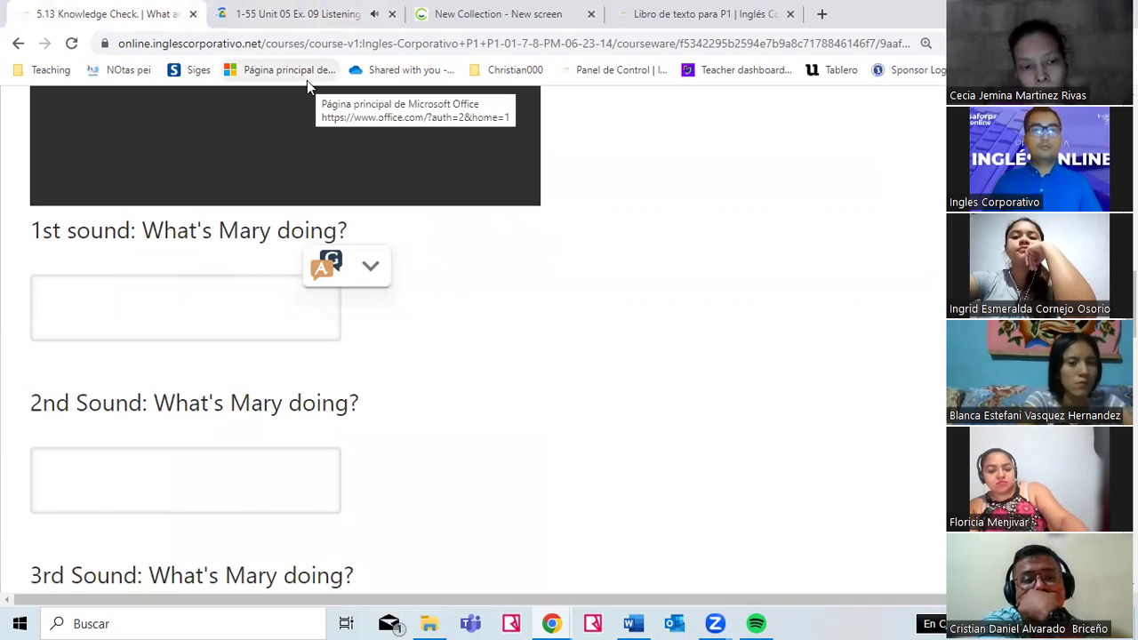
left_click(320, 22)
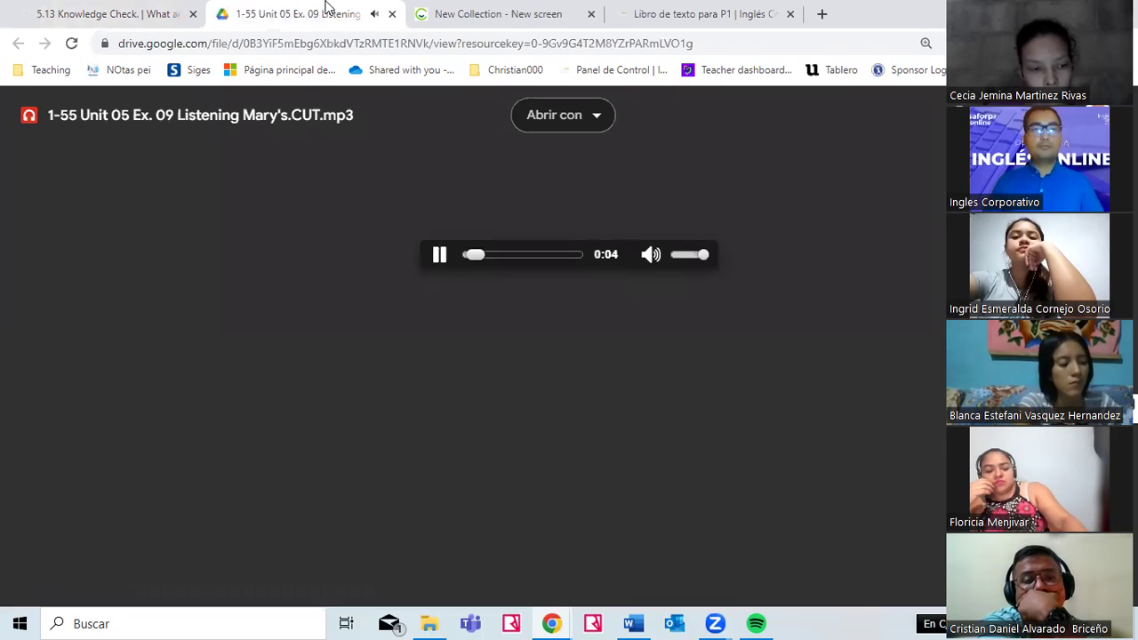
left_click(438, 256)
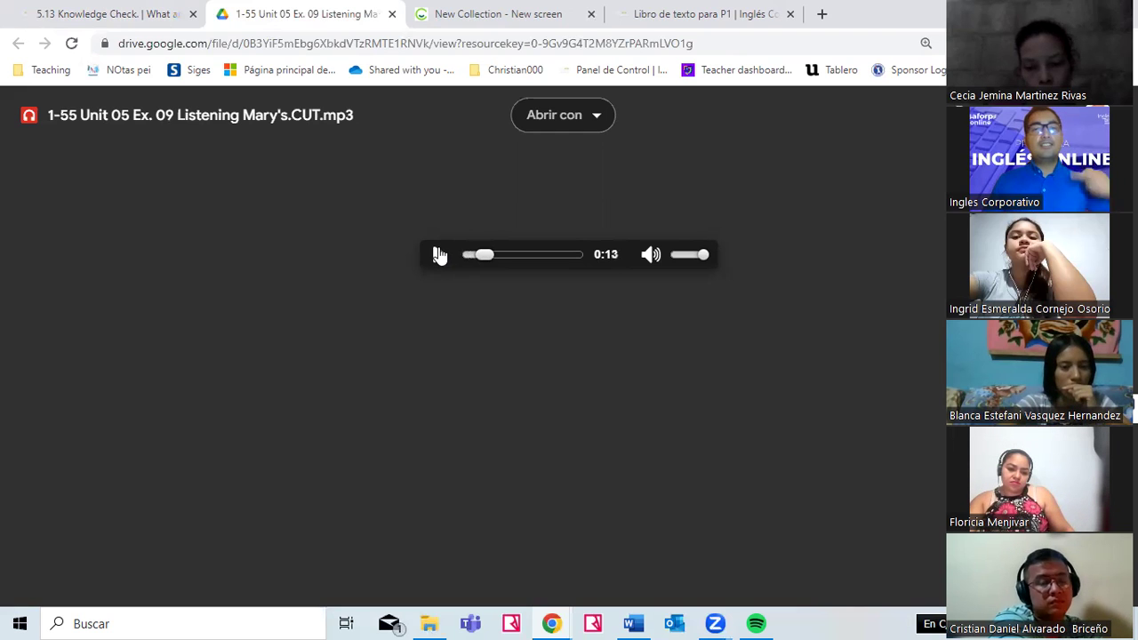
- Play the audio on in stretches, pausing at 0:25 and then 0:37
left_click(438, 255)
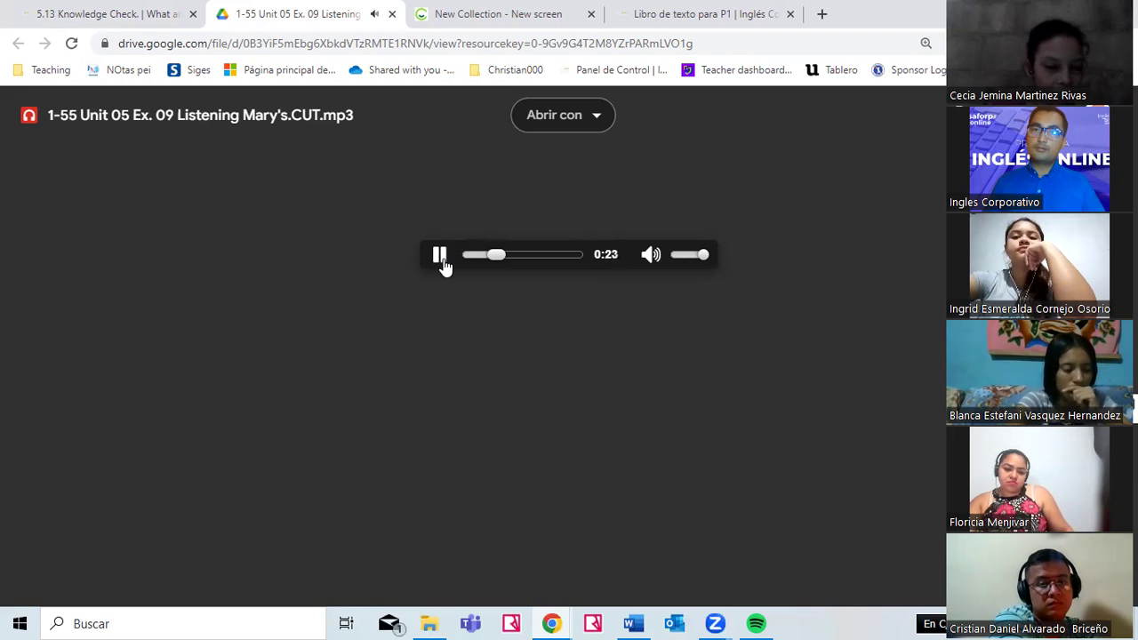
left_click(440, 256)
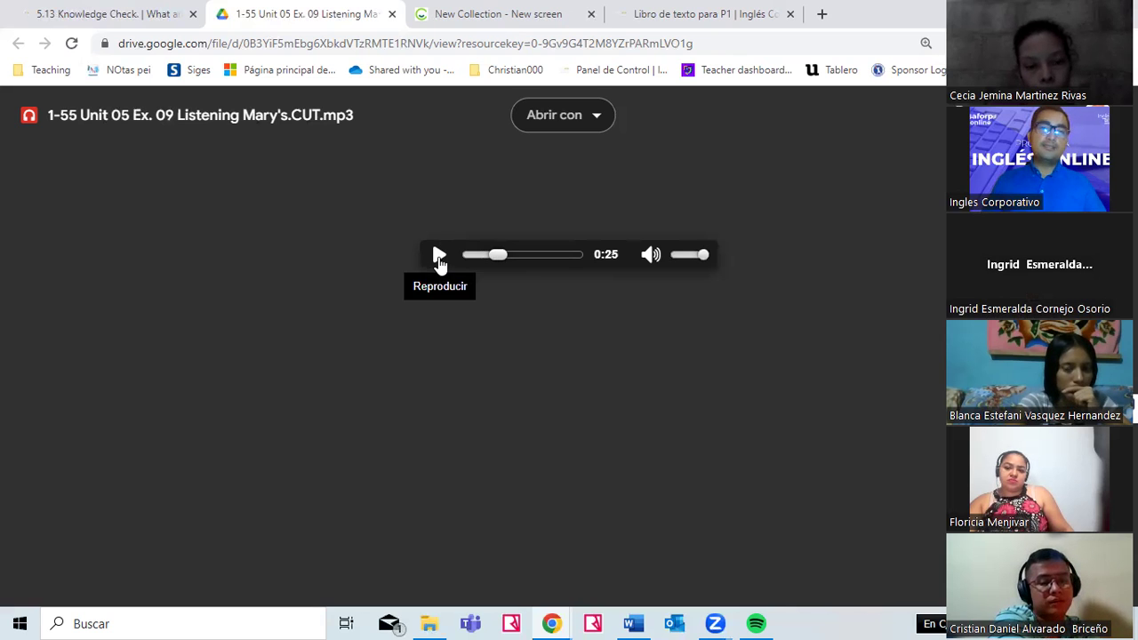
left_click(440, 258)
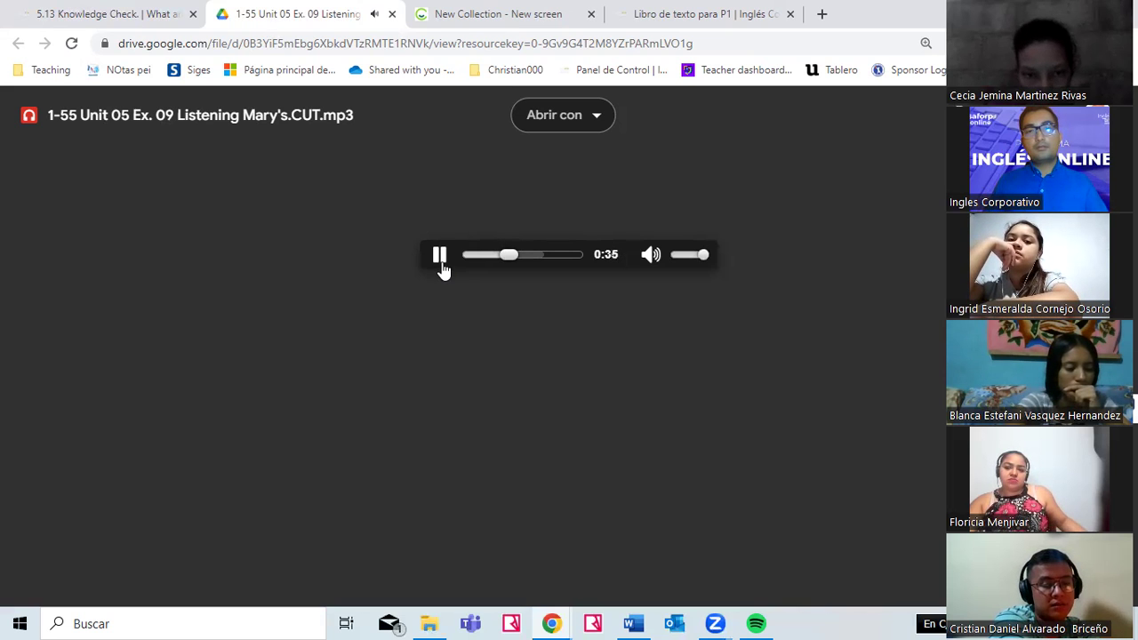
left_click(441, 267)
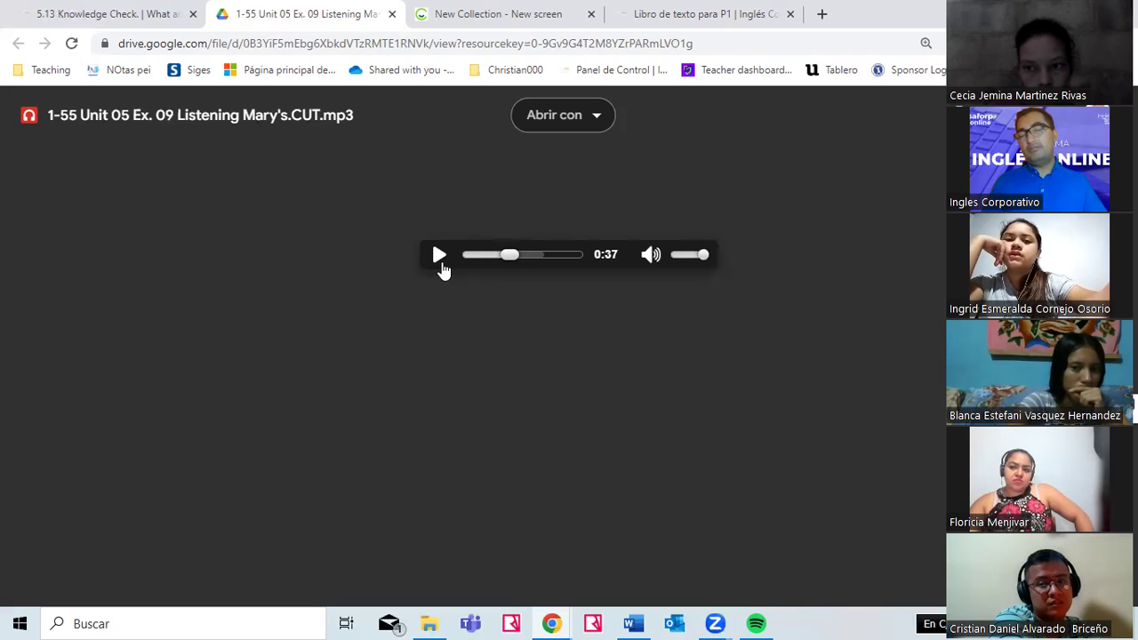
left_click(149, 9)
- Type 'Mary is eating.' in the 3rd Sound box, correcting the 'May' typo
scroll(587, 399, "down", 2)
scroll(589, 399, "down", 3)
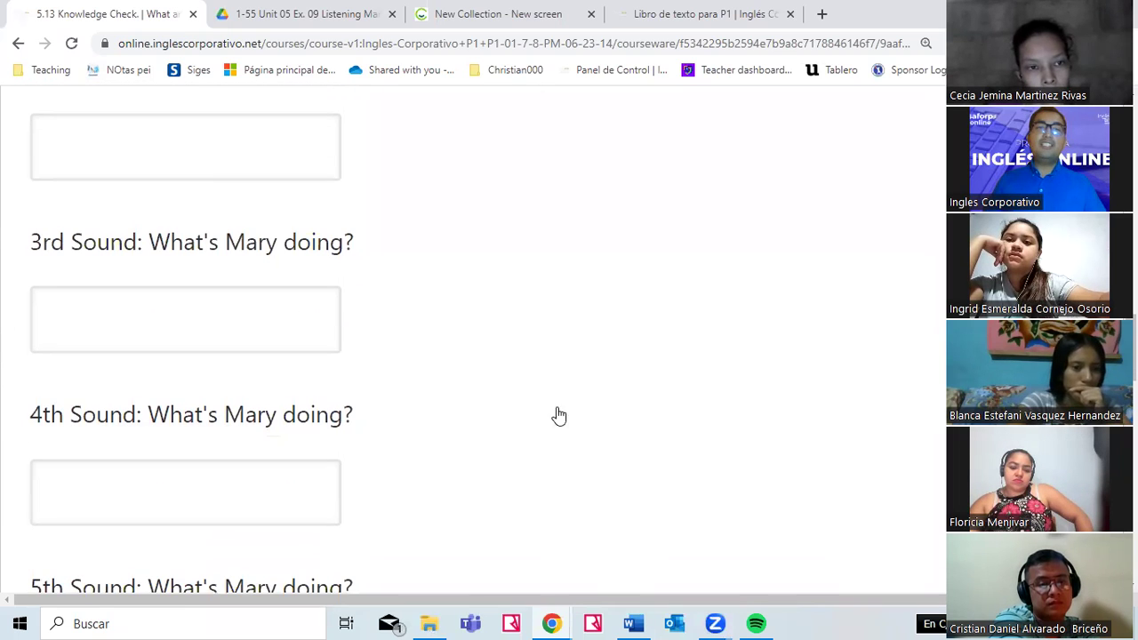
scroll(236, 370, "up", 1)
scroll(238, 370, "up", 1)
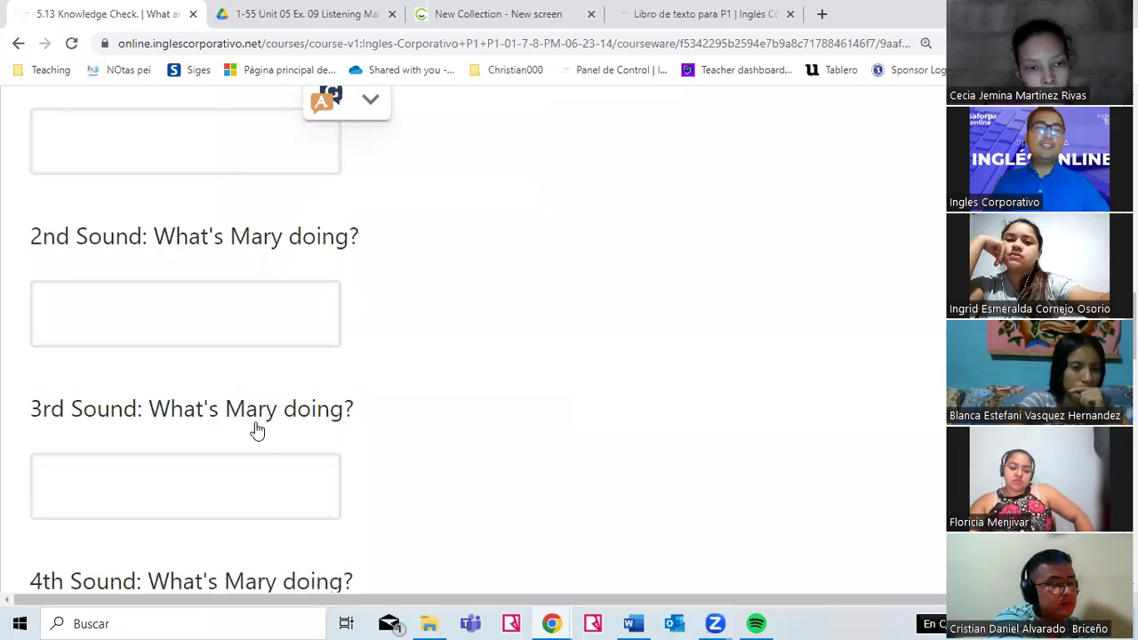
left_click(228, 481)
type("May is eating.")
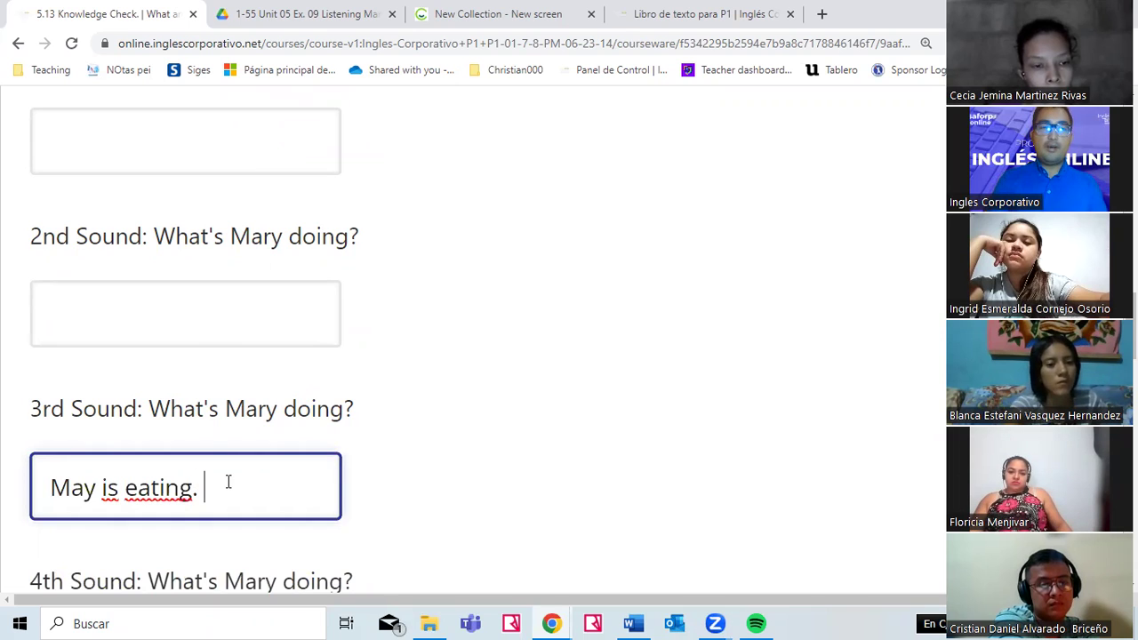
left_click(84, 496)
type("r")
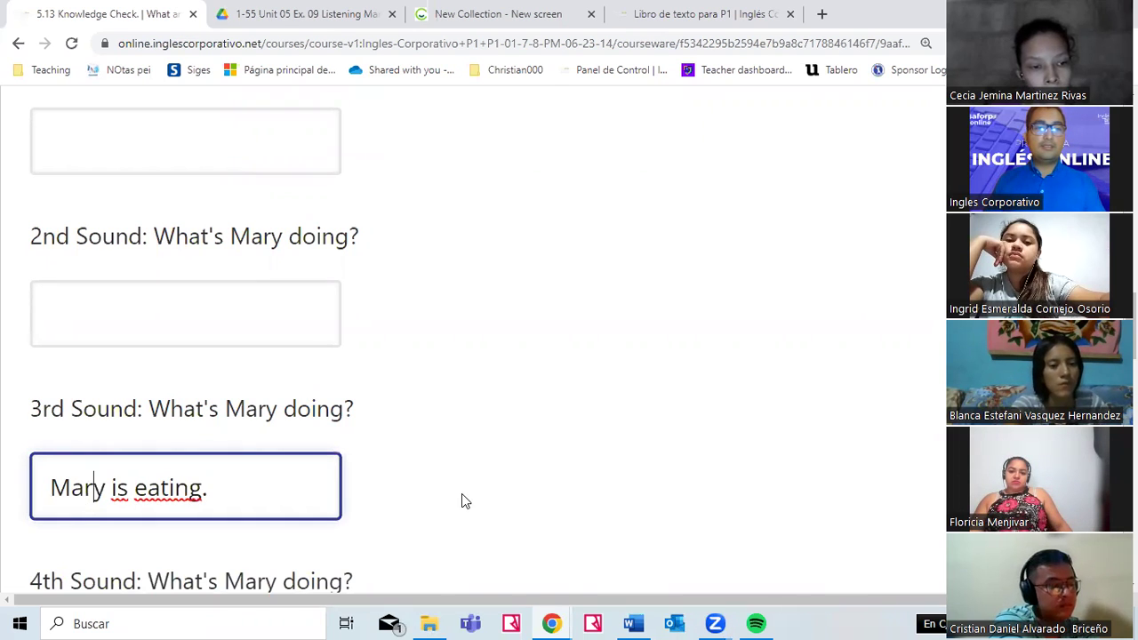
scroll(467, 495, "down", 1)
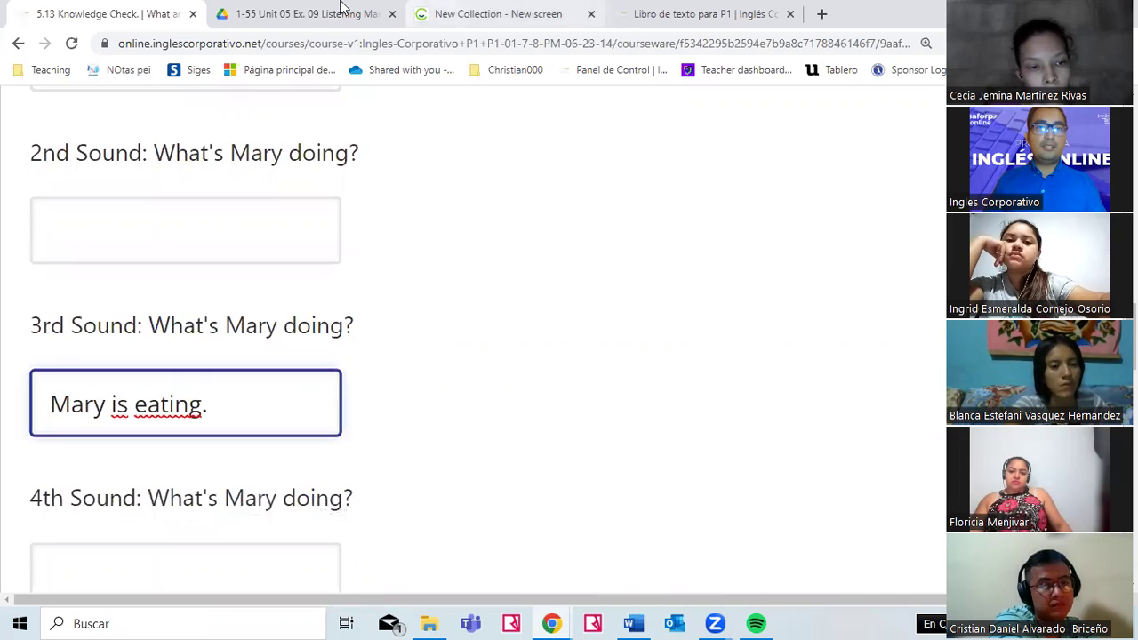
left_click(341, 11)
- Resume the Unit 05 Ex. 09 audio, pausing briefly, and stop it at 0:51
left_click(440, 256)
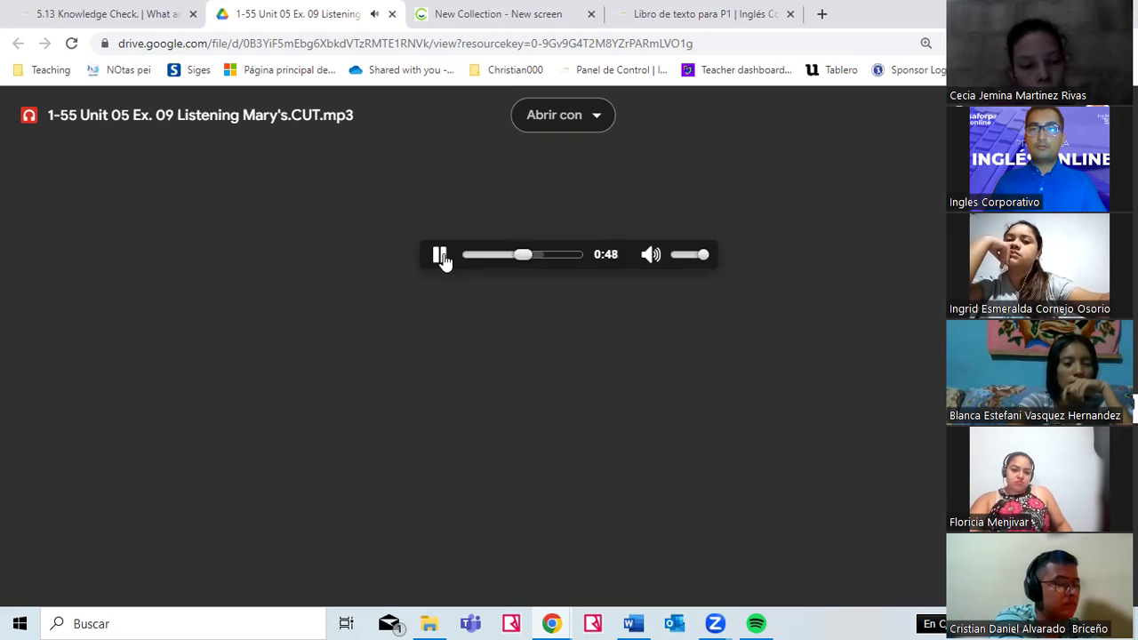
left_click(440, 255)
left_click(440, 255)
left_click(441, 258)
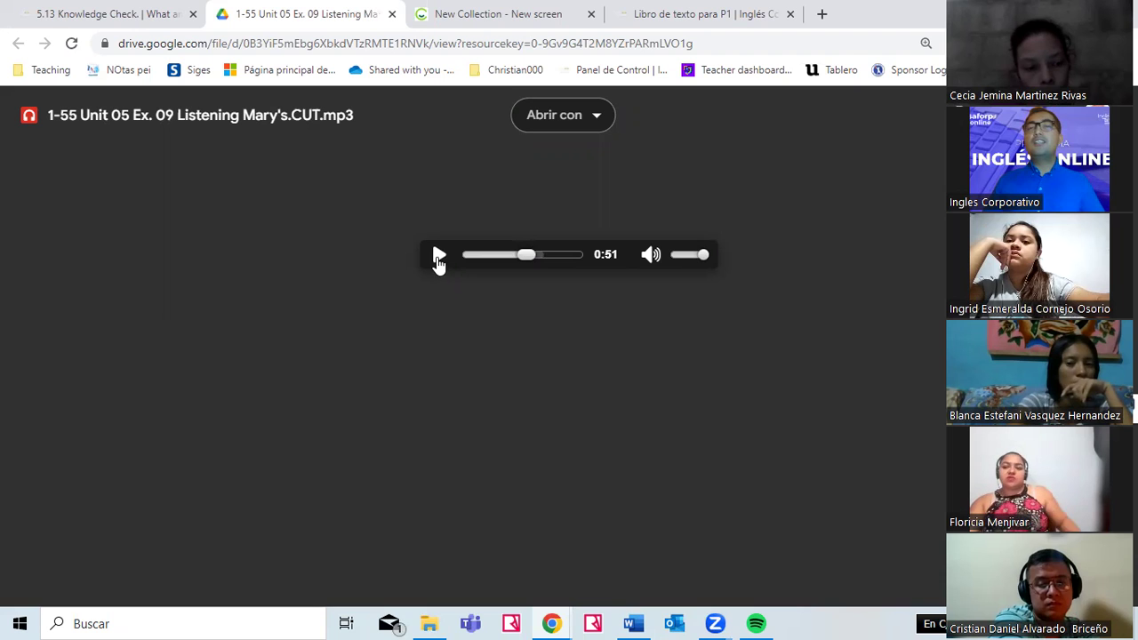
left_click(109, 11)
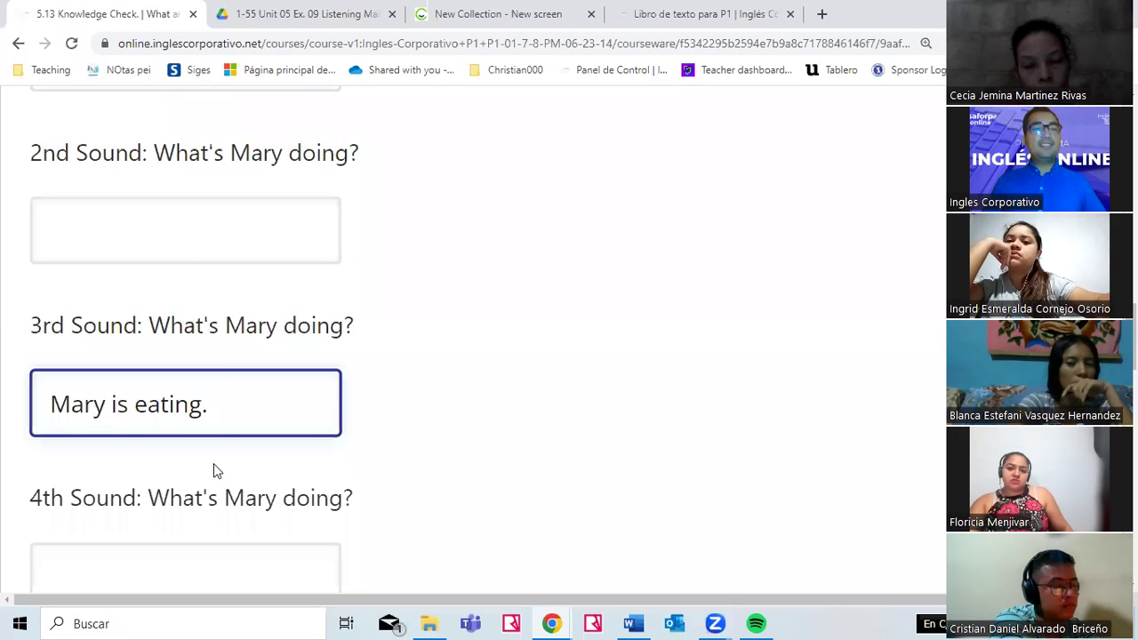
- Enter 'Mary is watching televison.' in the 4th Sound box after erasing a false start
scroll(213, 463, "down", 2)
left_click(188, 415)
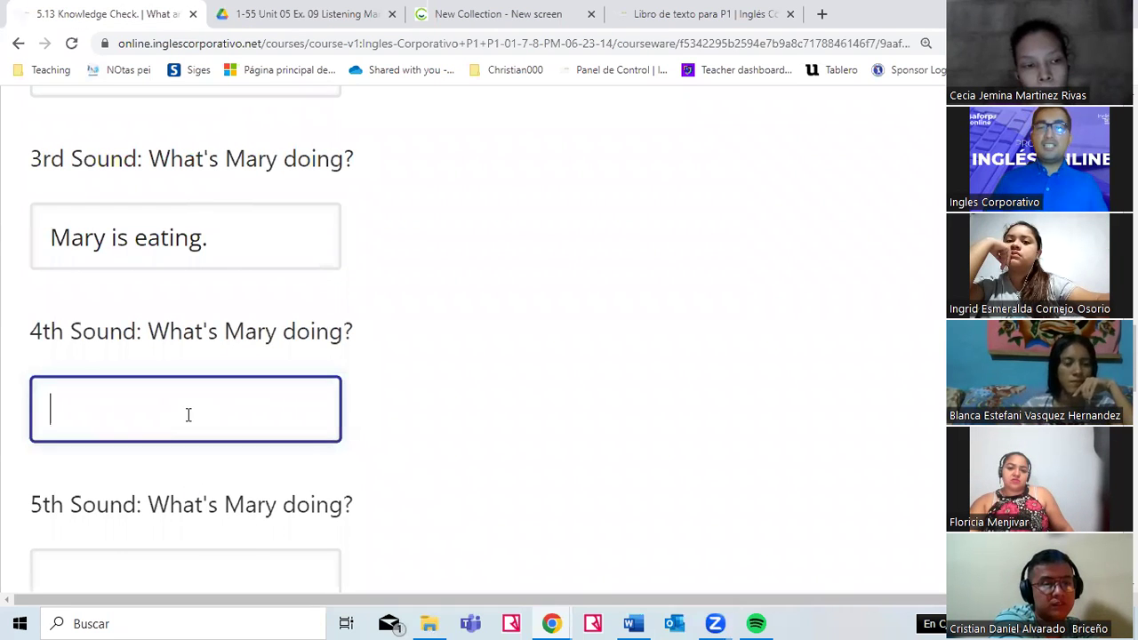
type("MY")
key("BackSpace")
key("BackSpace")
type("M")
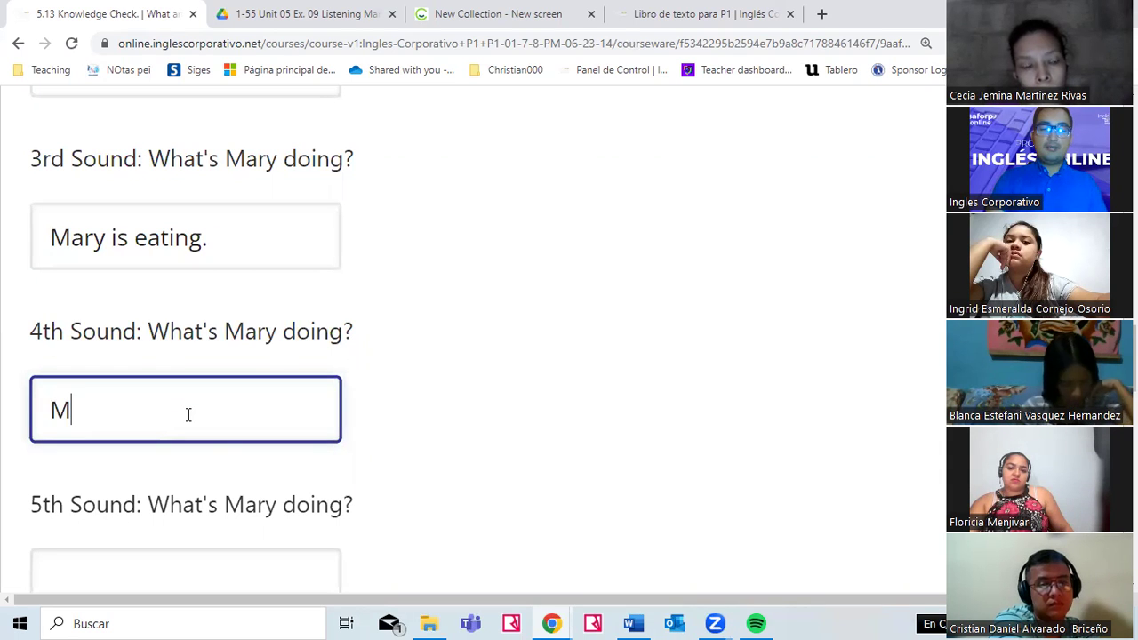
type("ary ")
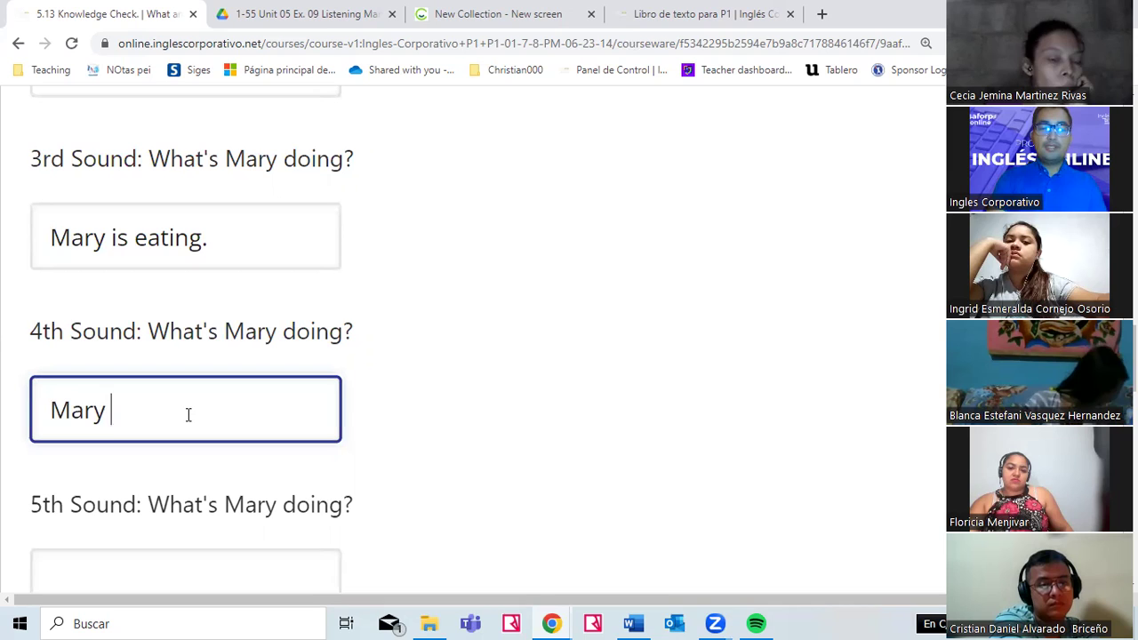
type("is watching ")
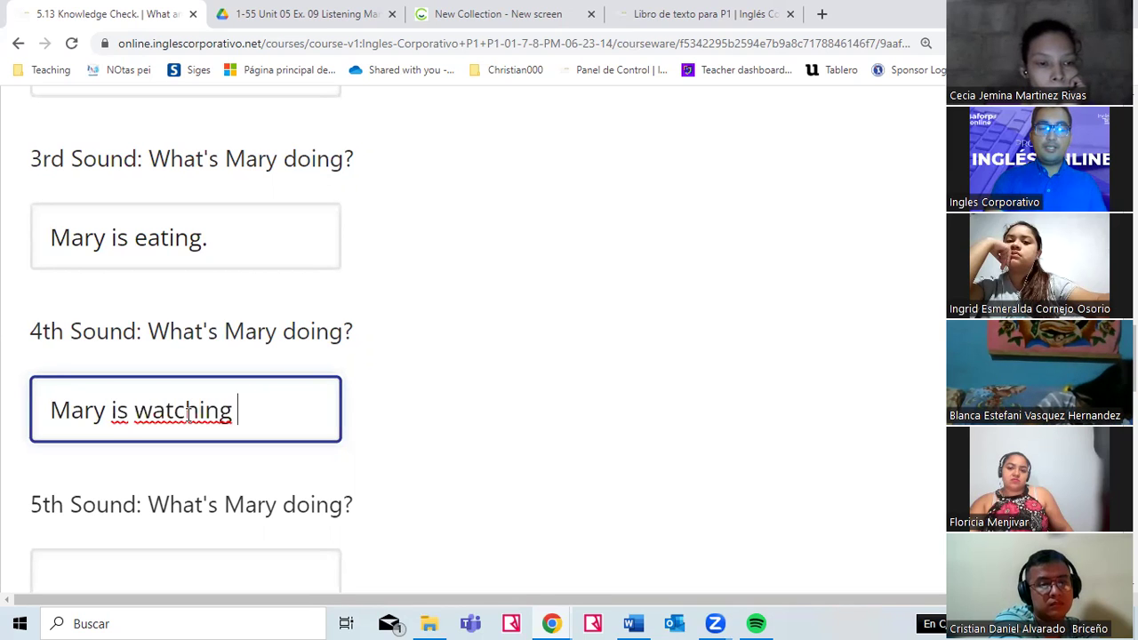
type("televison")
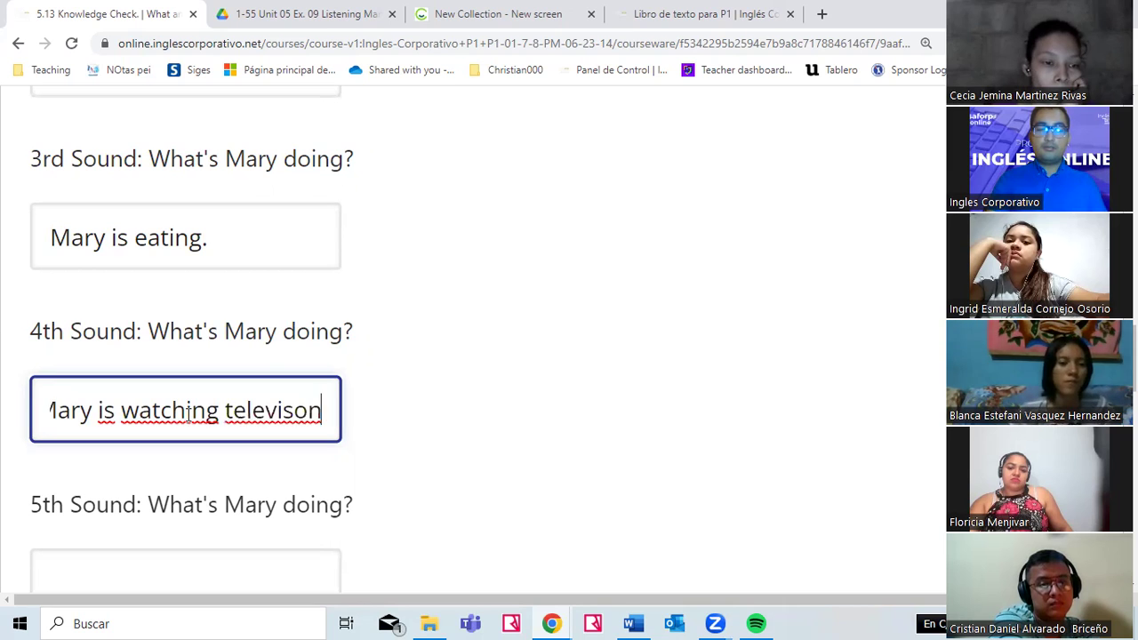
type(".")
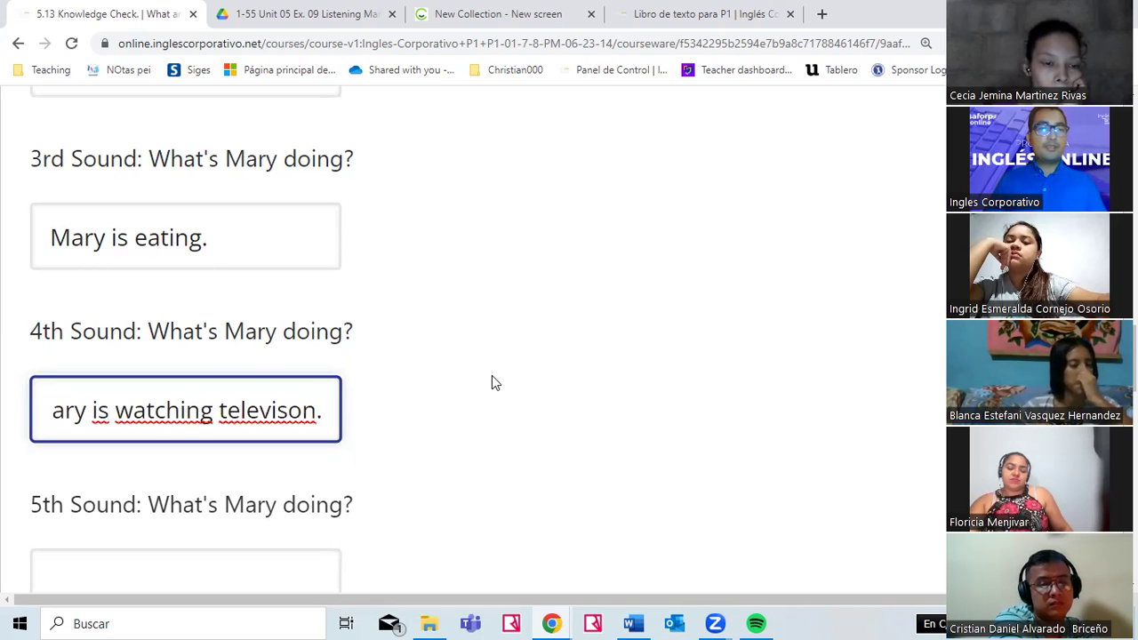
scroll(376, 418, "down", 2)
- Play the Mary audio on, pausing at 1:01 and 1:12, through to the 1:37 end
left_click(280, 397)
left_click(338, 11)
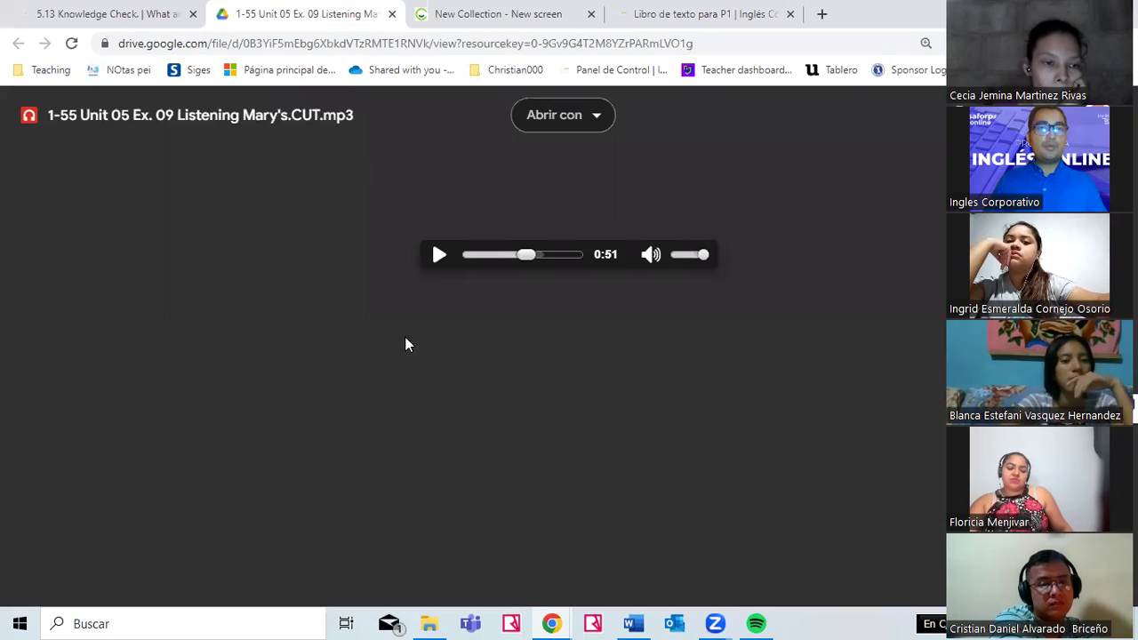
left_click(437, 258)
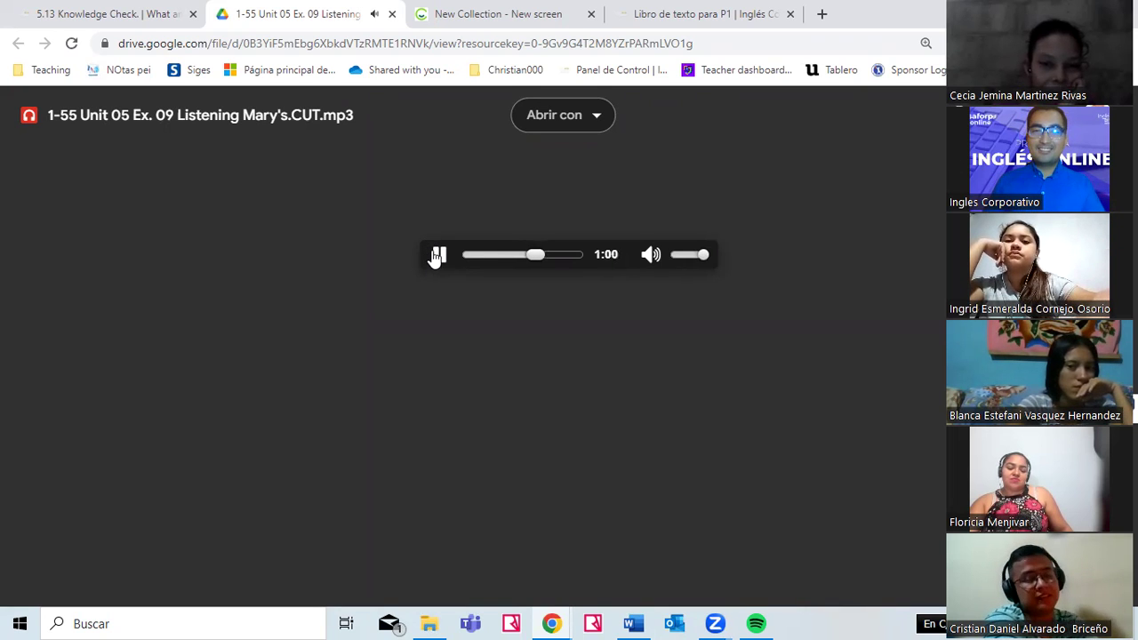
left_click(438, 256)
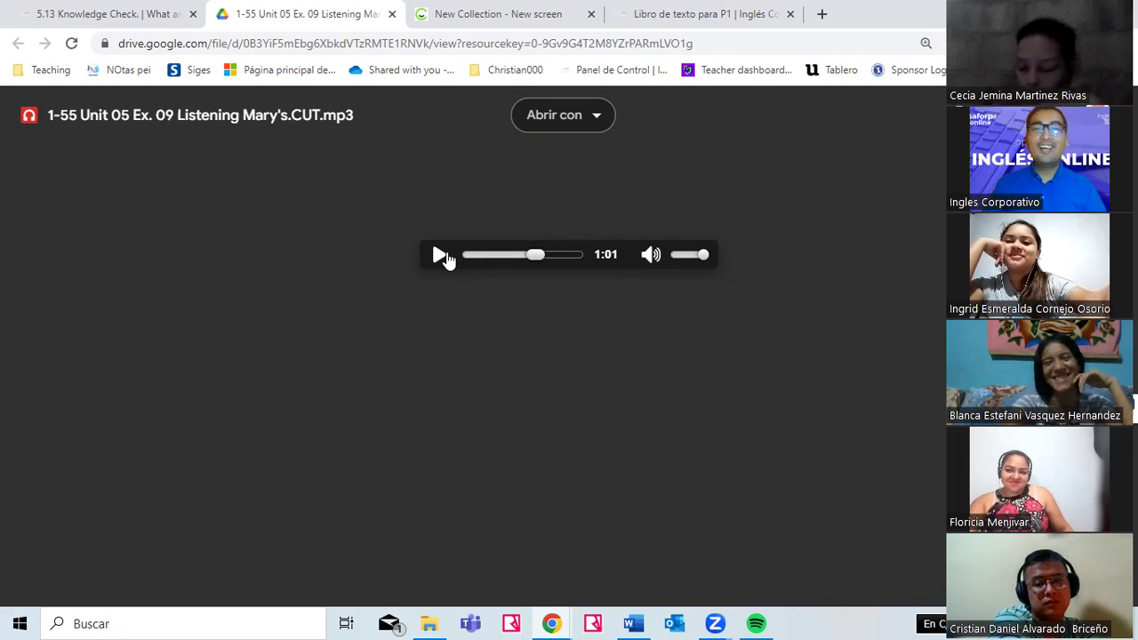
left_click(440, 256)
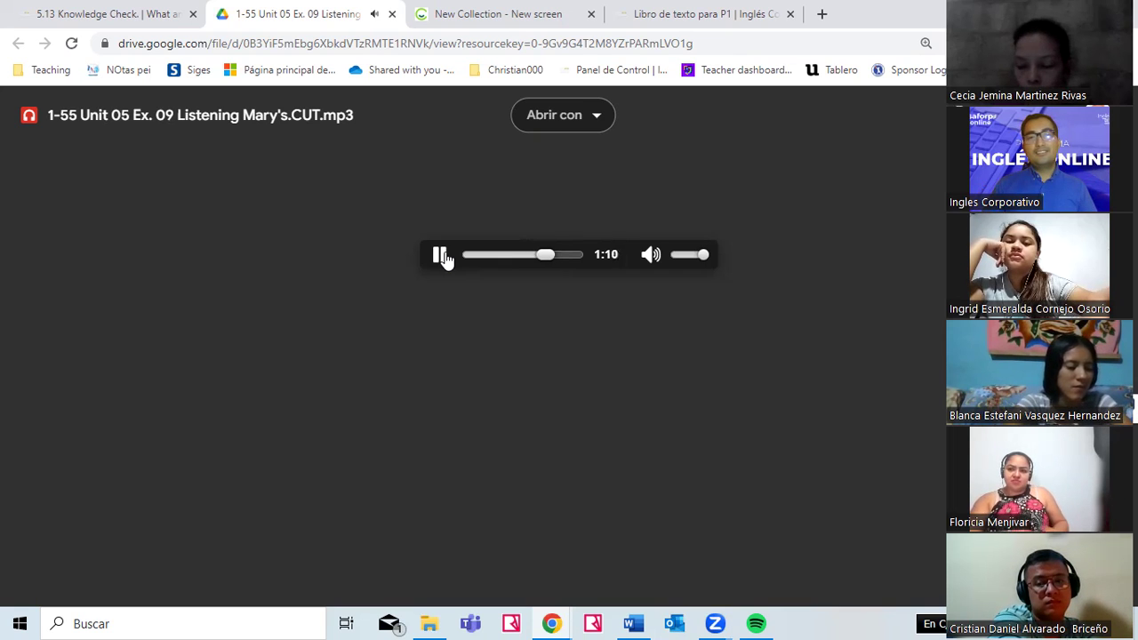
left_click(439, 258)
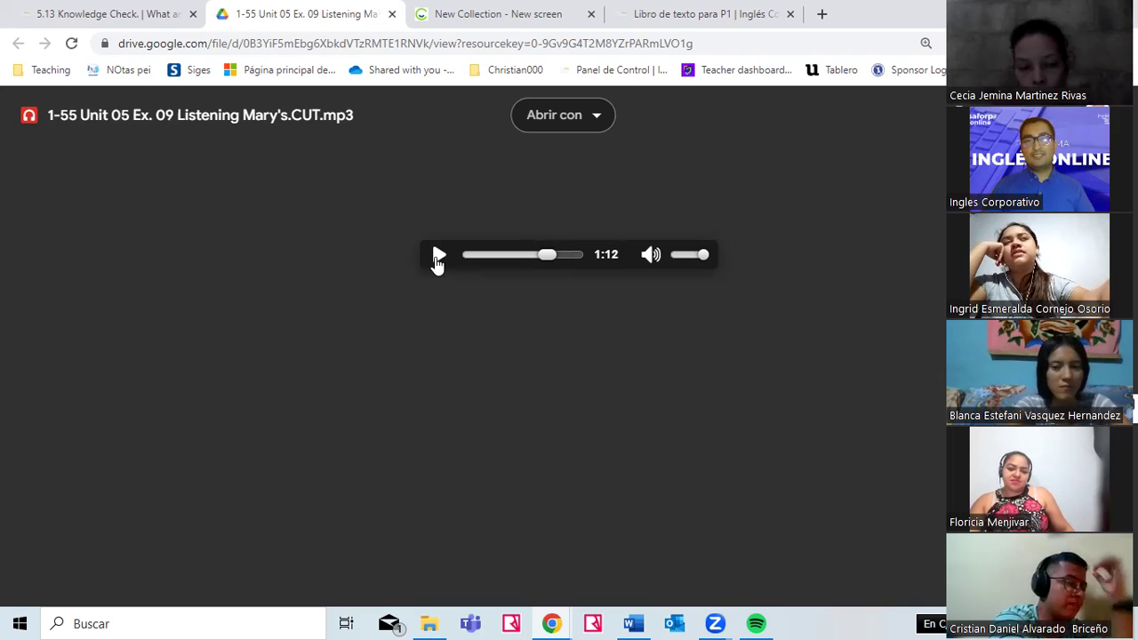
left_click(438, 256)
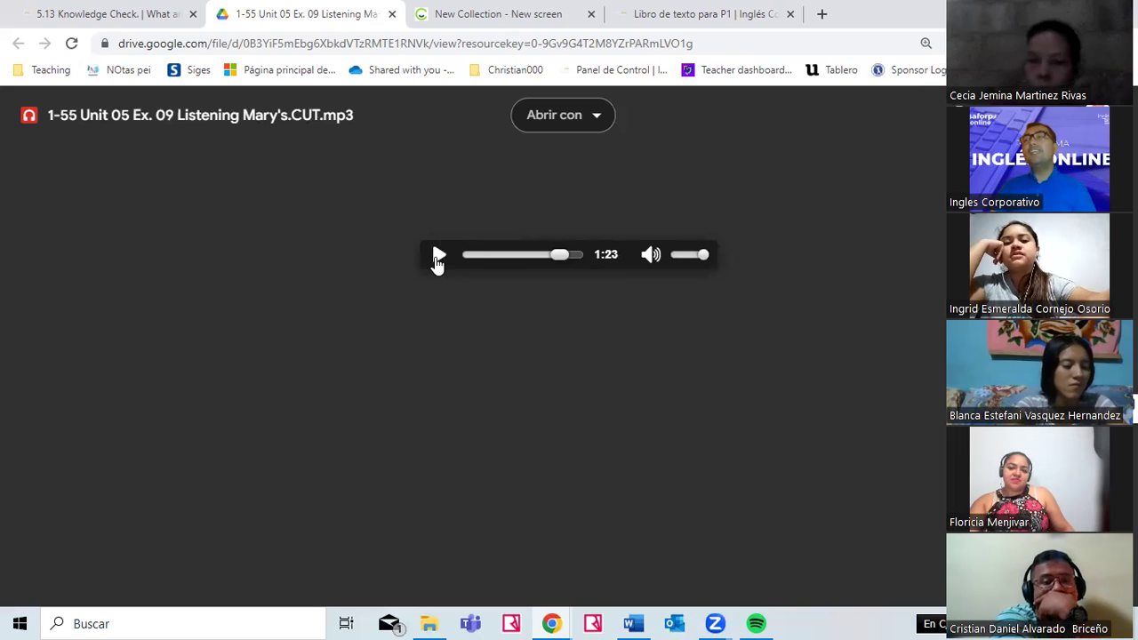
left_click(437, 257)
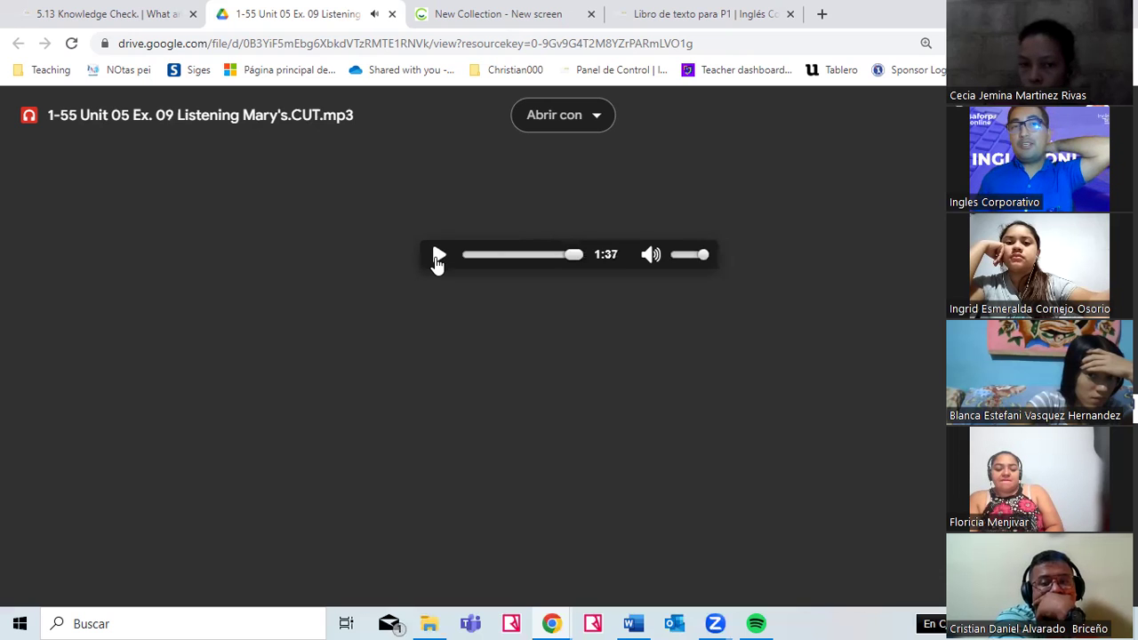
- Type 'Mary is shopping.' in the 8th Sound box, fixing the 'Maty' typo
left_click(155, 8)
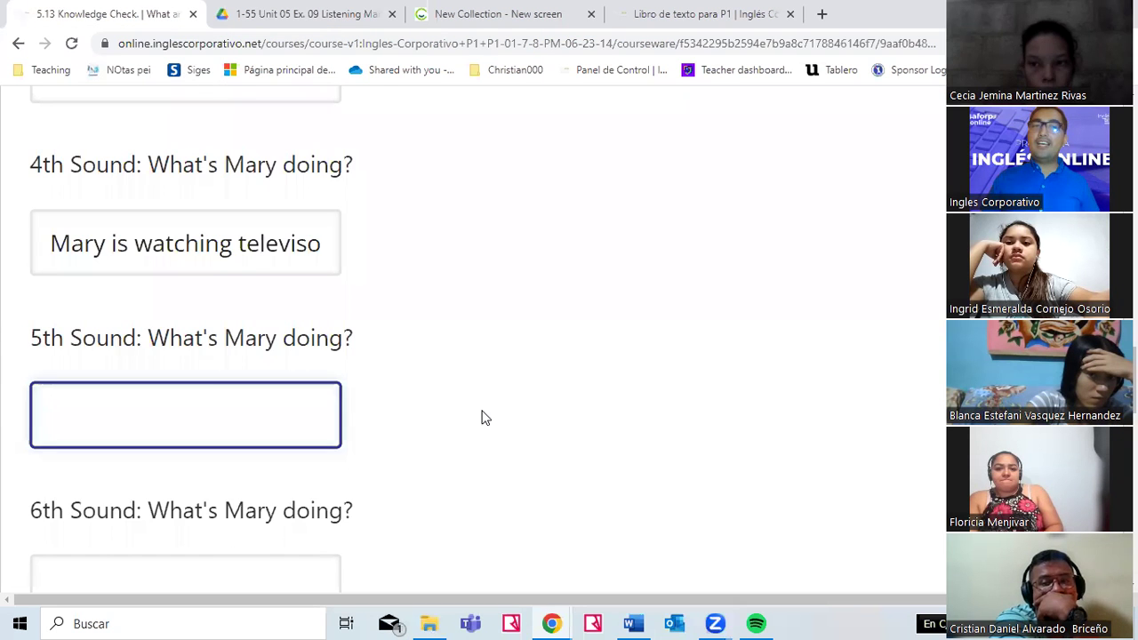
scroll(481, 418, "down", 8)
left_click(274, 176)
scroll(452, 364, "up", 1)
scroll(460, 372, "up", 1)
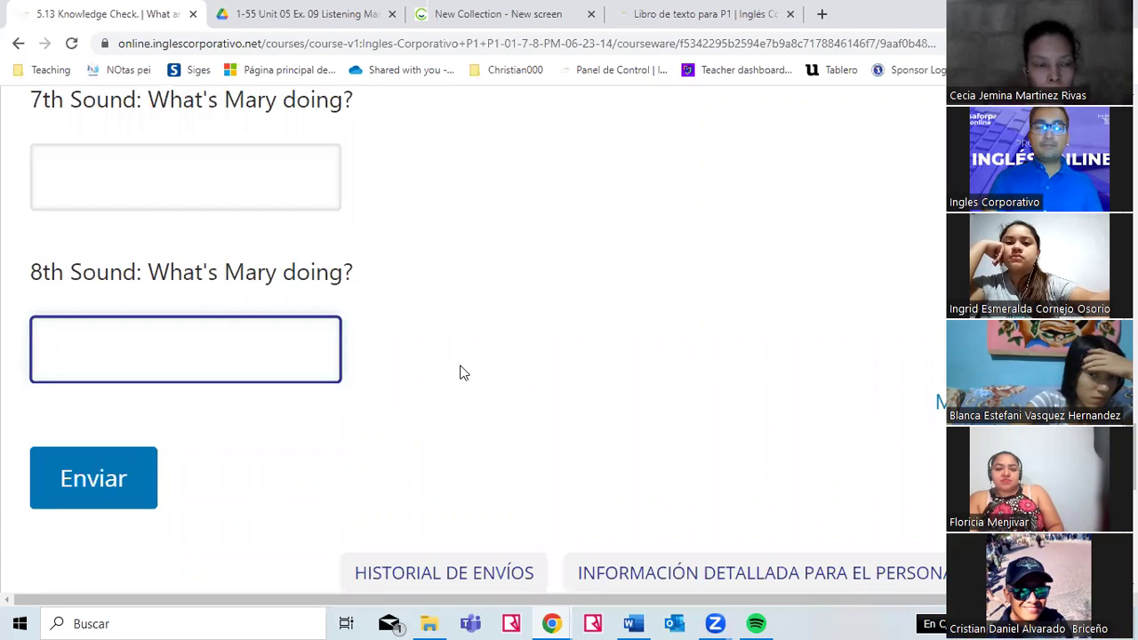
type("Maty ")
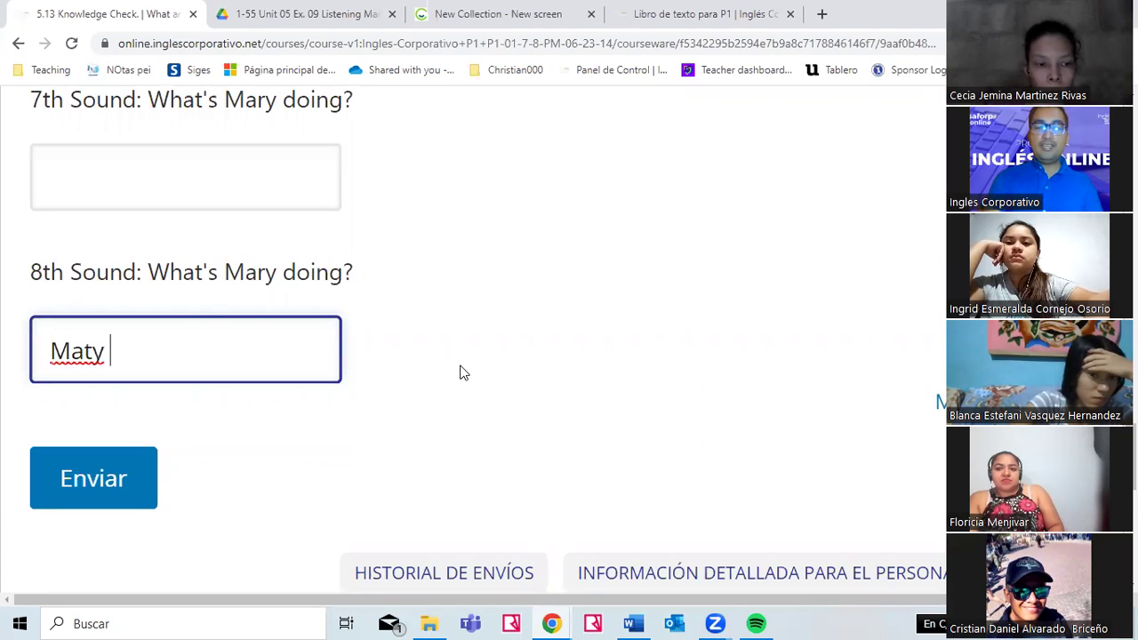
type("is shop")
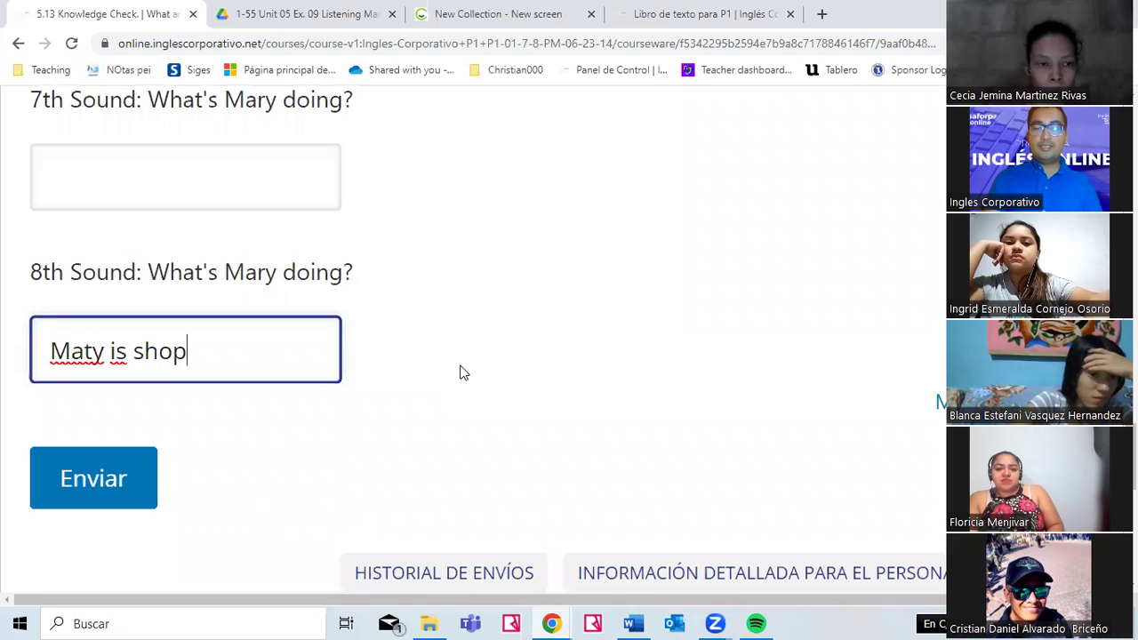
type("ping.")
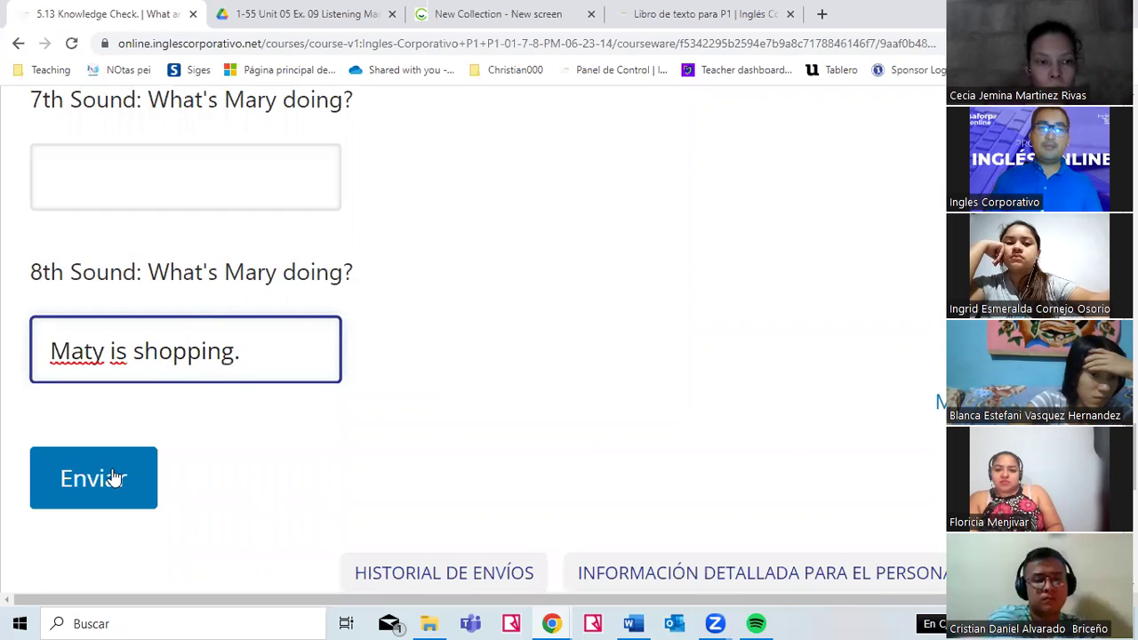
left_click(96, 353)
key("BackSpace")
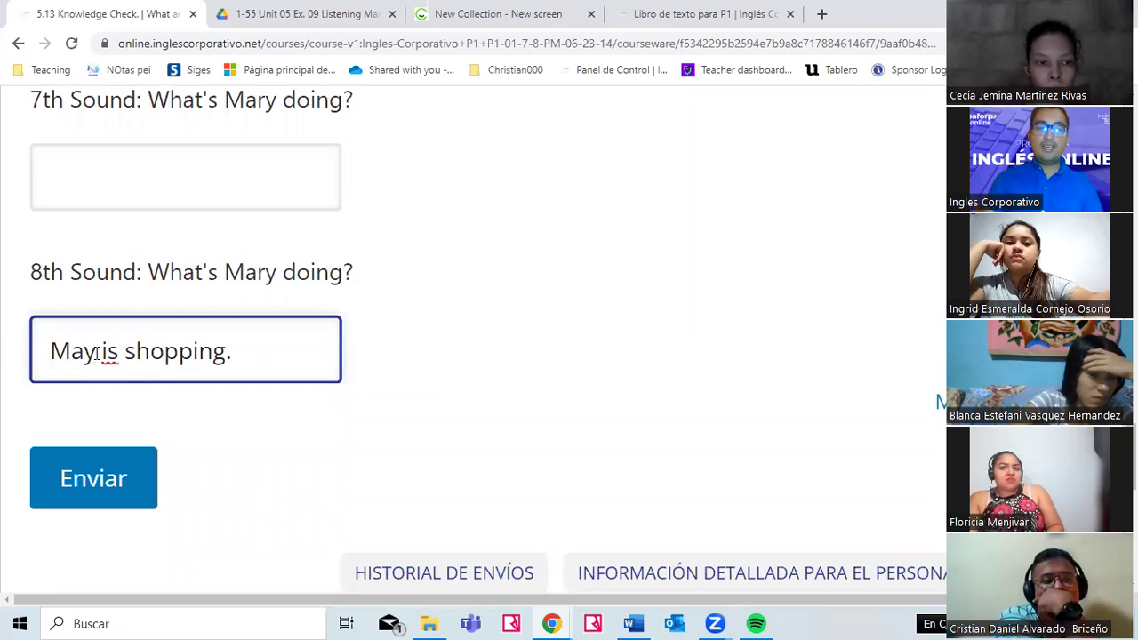
type("r")
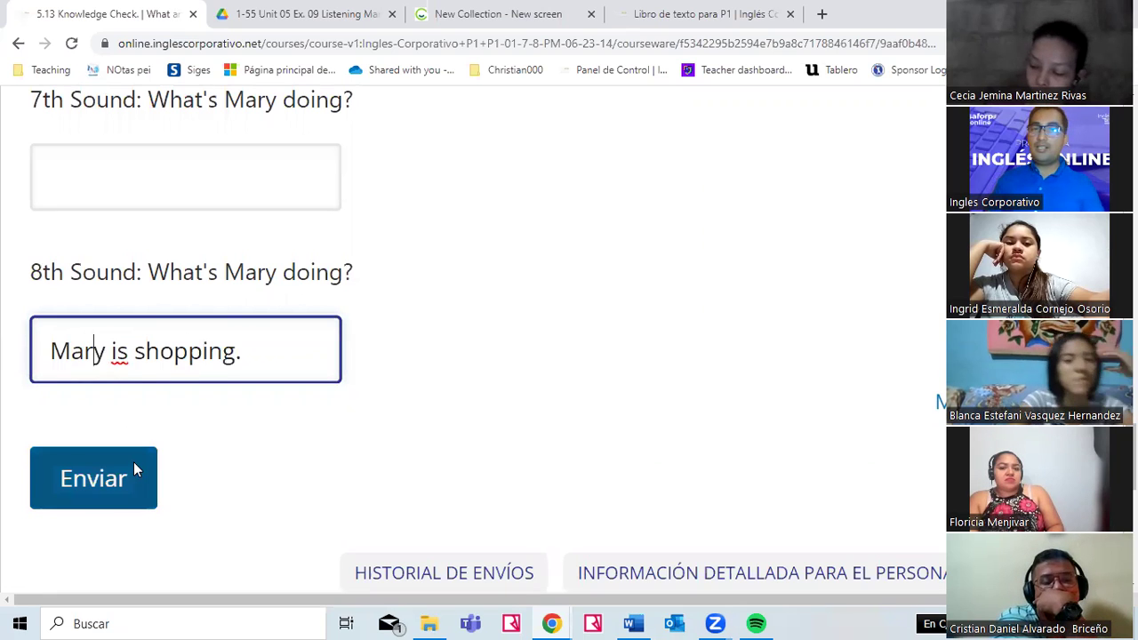
- Change the 8th Sound answer to 'Mary is typing.' and submit it
scroll(316, 404, "down", 4)
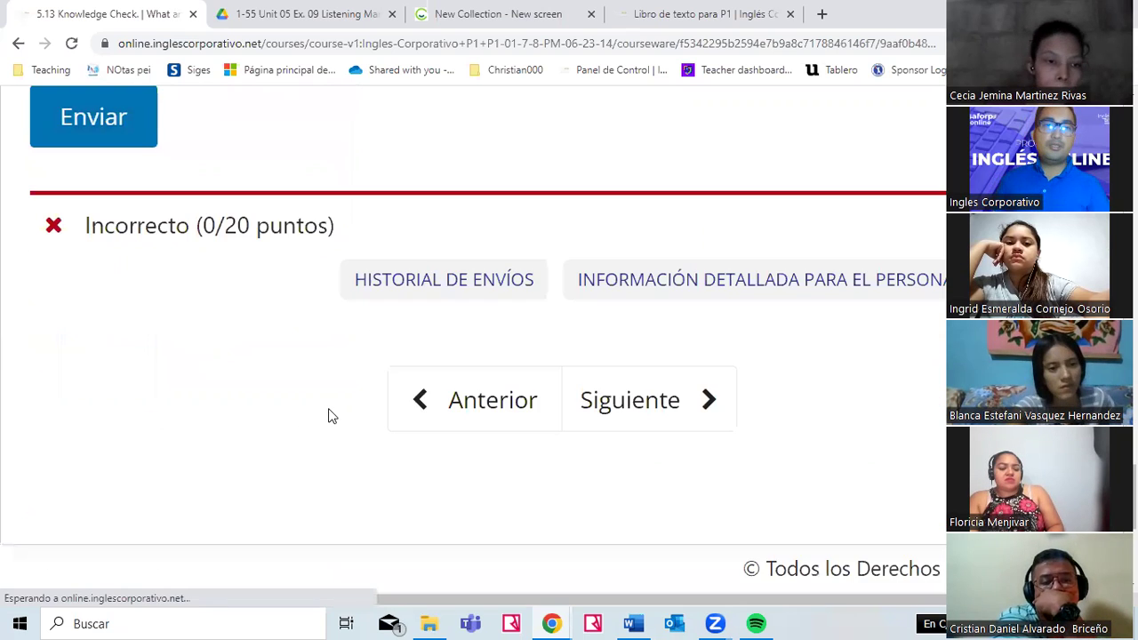
scroll(309, 398, "up", 4)
left_click_drag(253, 327, 149, 311)
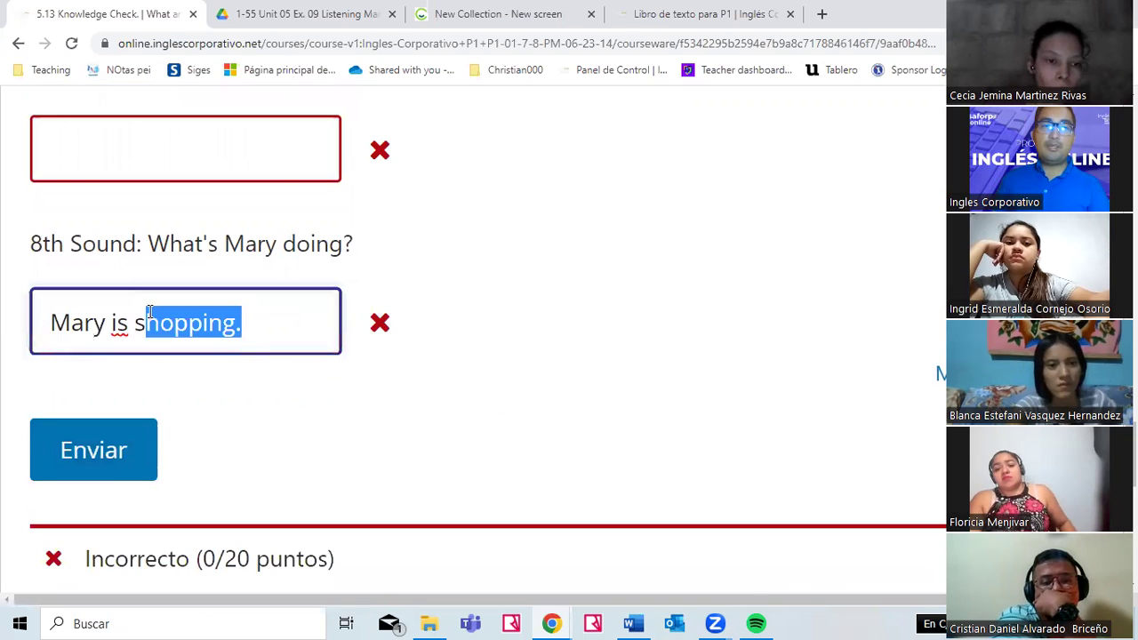
key("BackSpace")
type("ty")
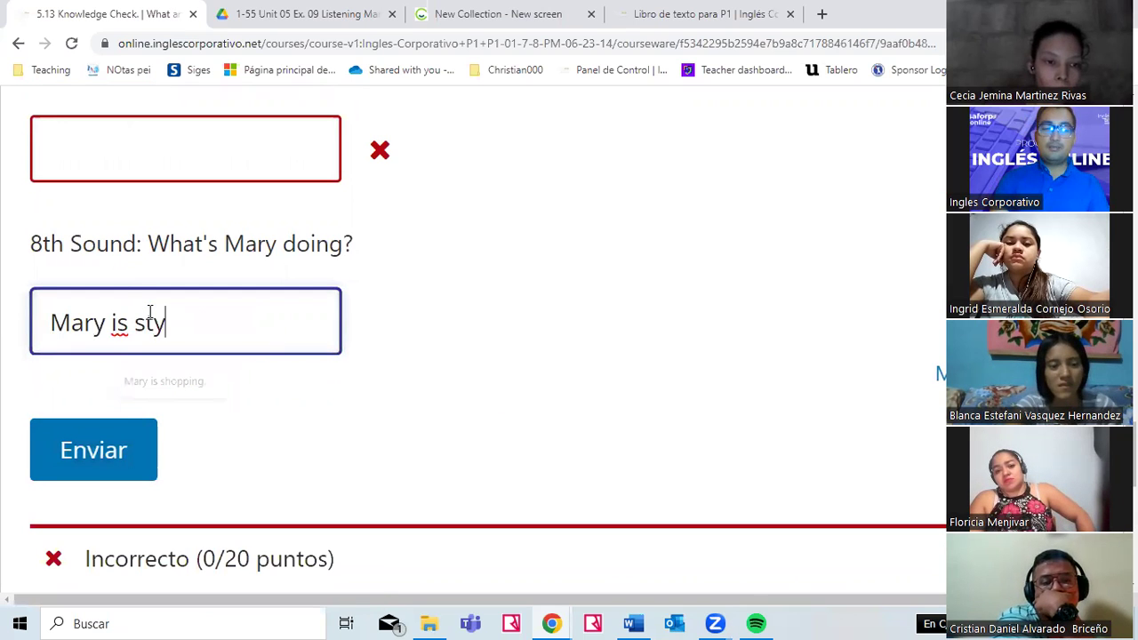
type("ping,")
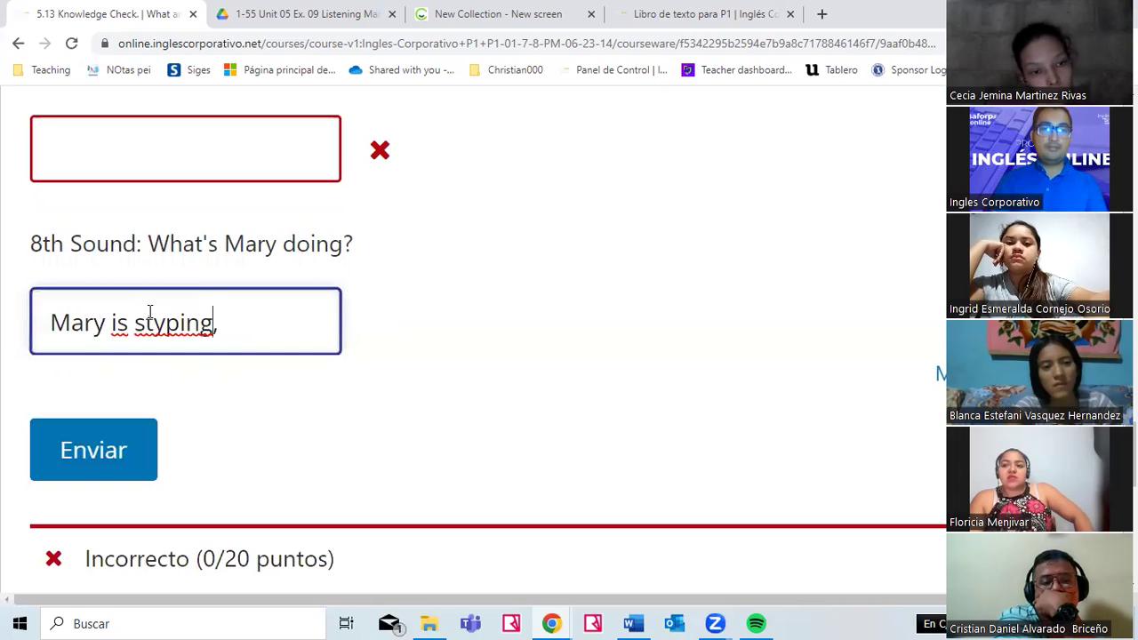
key("BackSpace")
type(".")
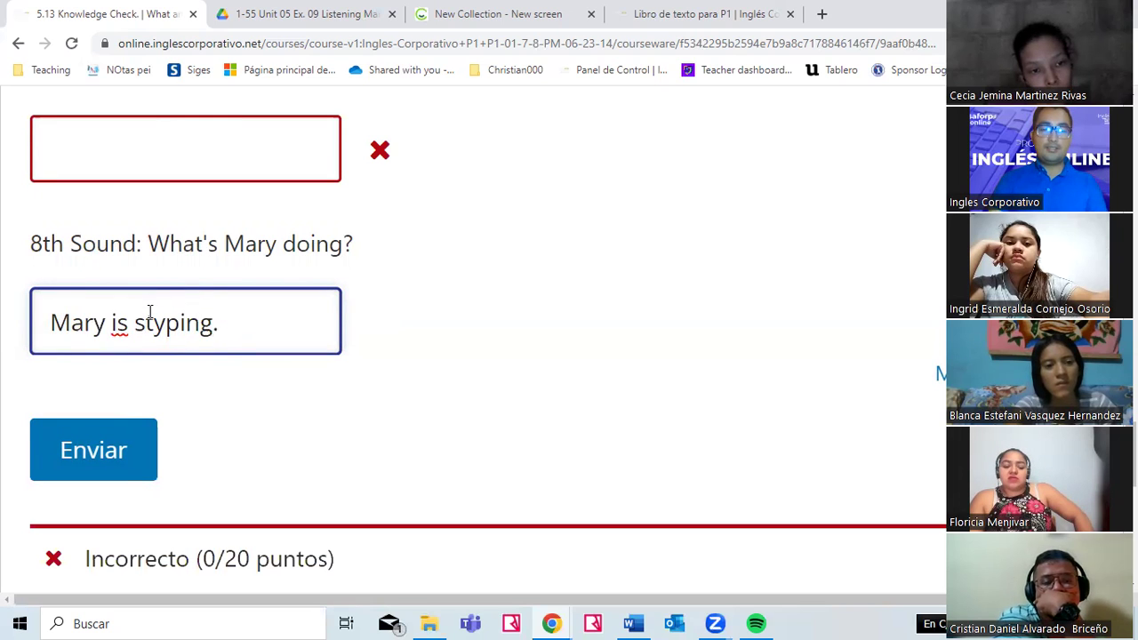
left_click(149, 311)
key("BackSpace")
left_click(75, 448)
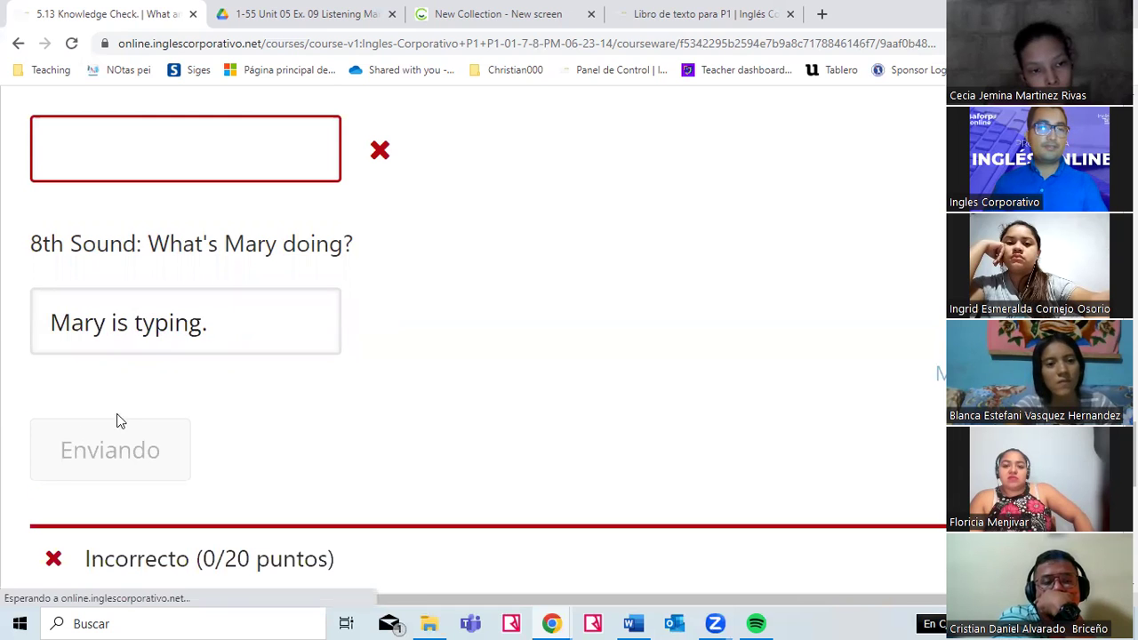
- Refill the 3rd Sound answer with the saved 'Mary is eating.' suggestion
scroll(414, 392, "up", 10)
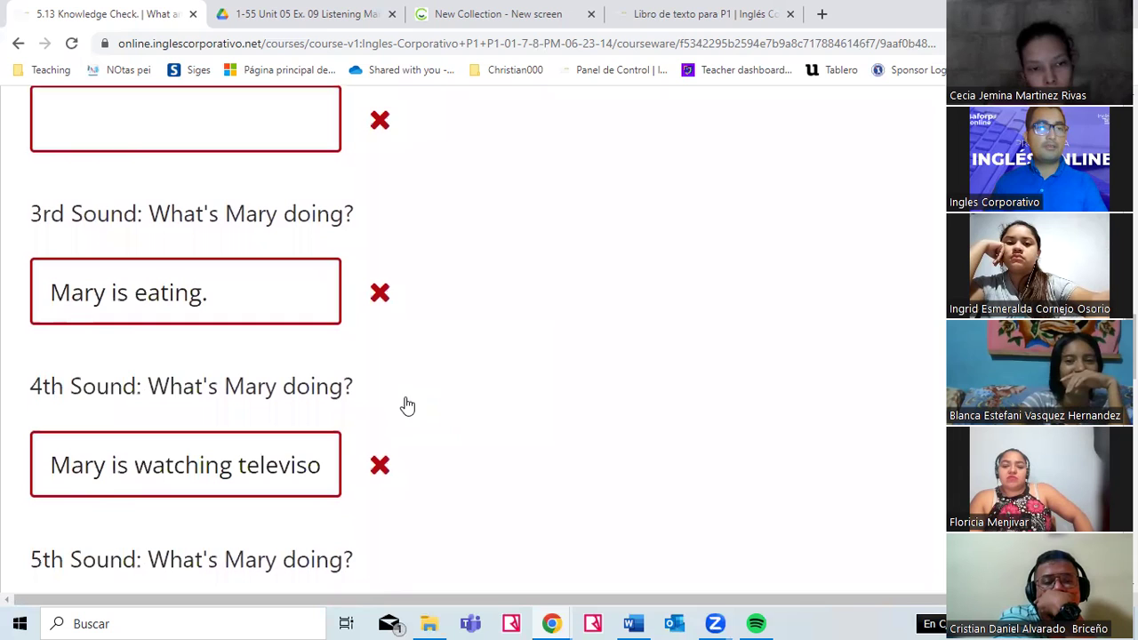
left_click(244, 292)
left_click(134, 288)
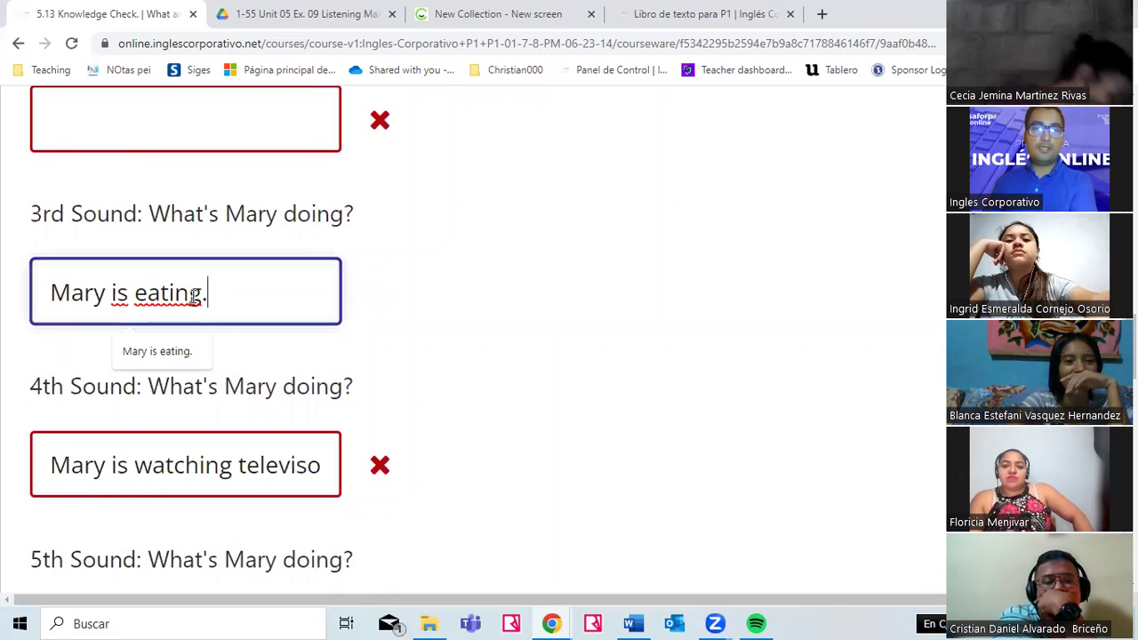
left_click(156, 350)
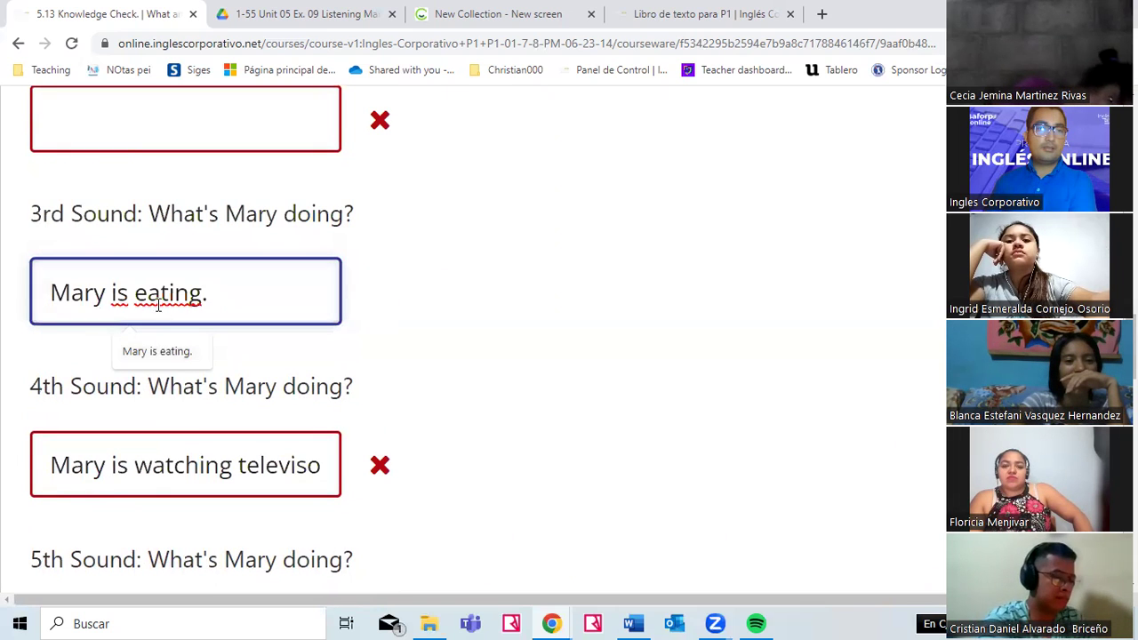
left_click(66, 359)
- Rewrite the 8th Sound answer as 'She is shopping.' and resubmit with Enviar
scroll(218, 377, "down", 1)
left_click(258, 384)
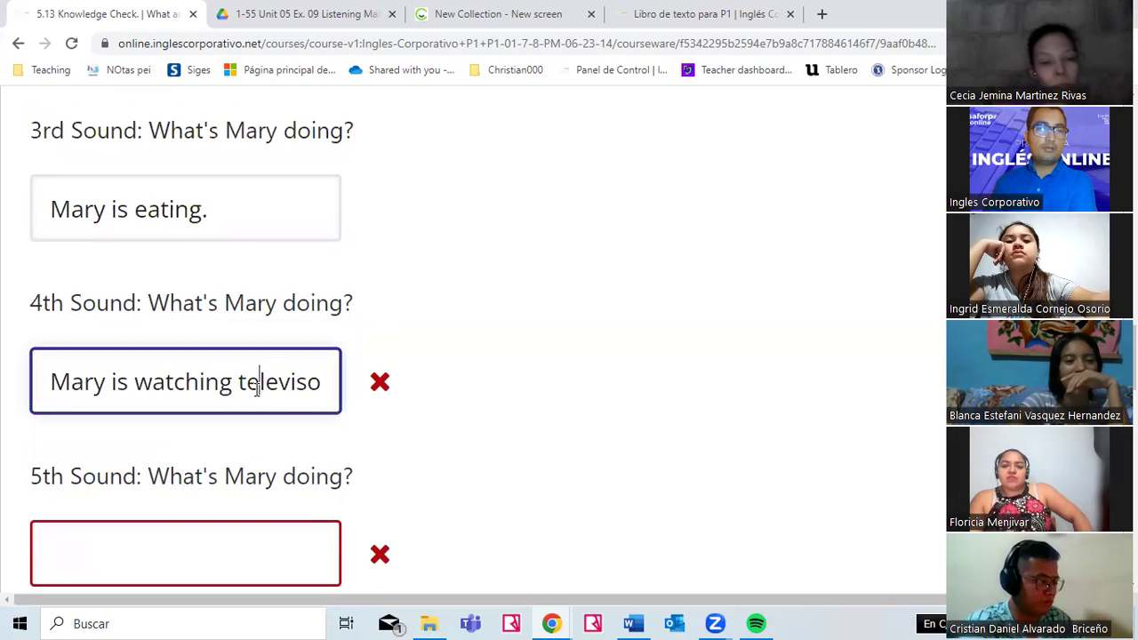
scroll(216, 330, "down", 11)
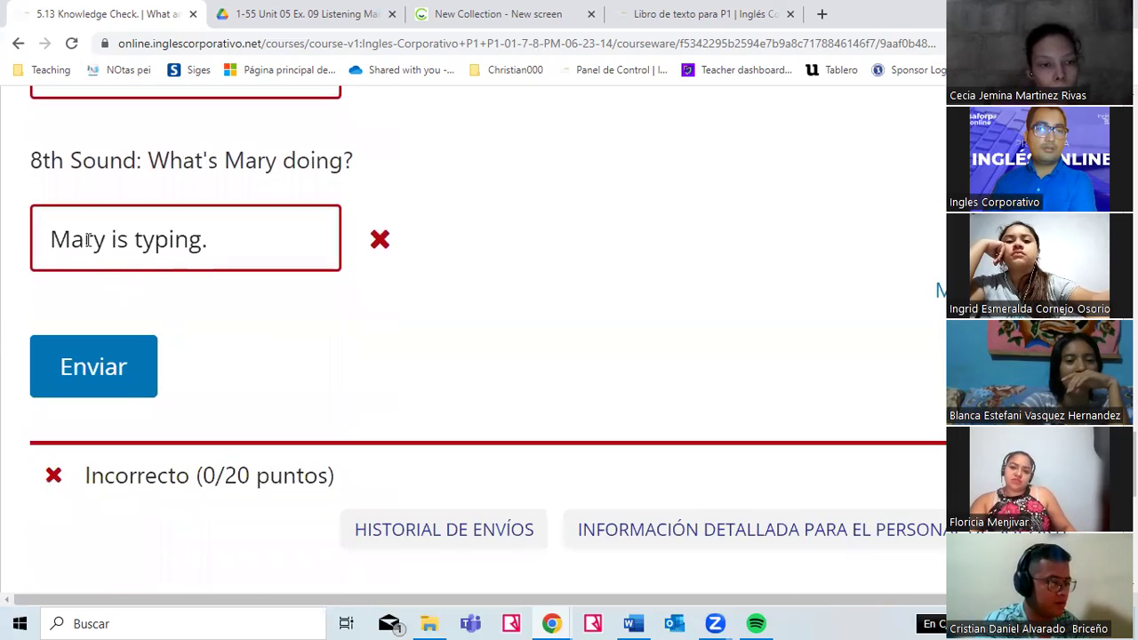
left_click(210, 248)
double_click(192, 244)
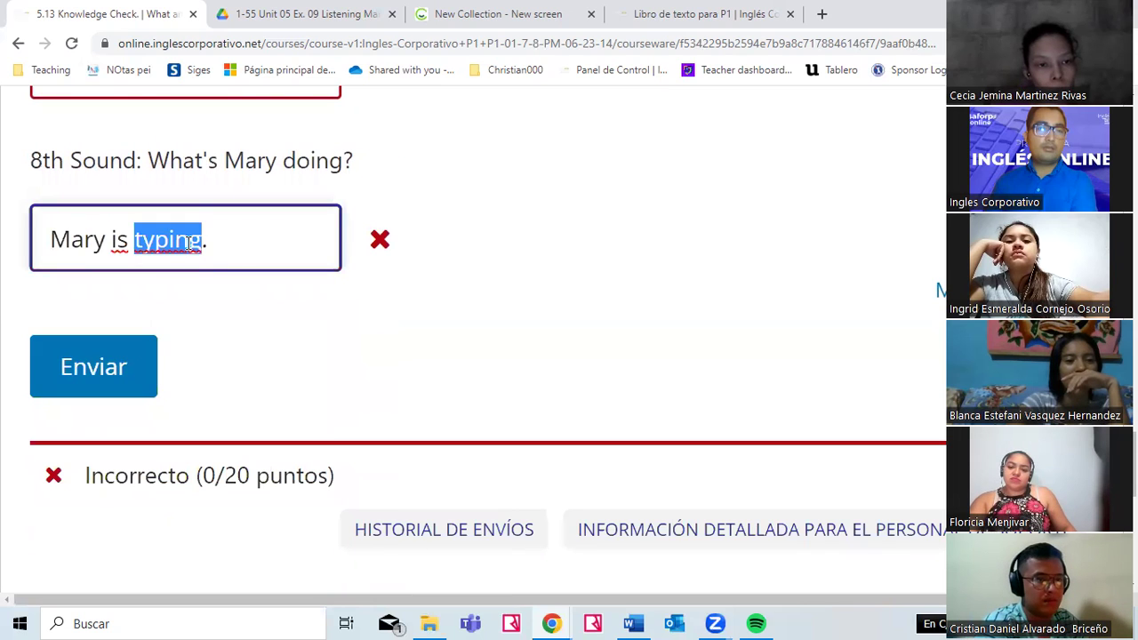
type("shopping")
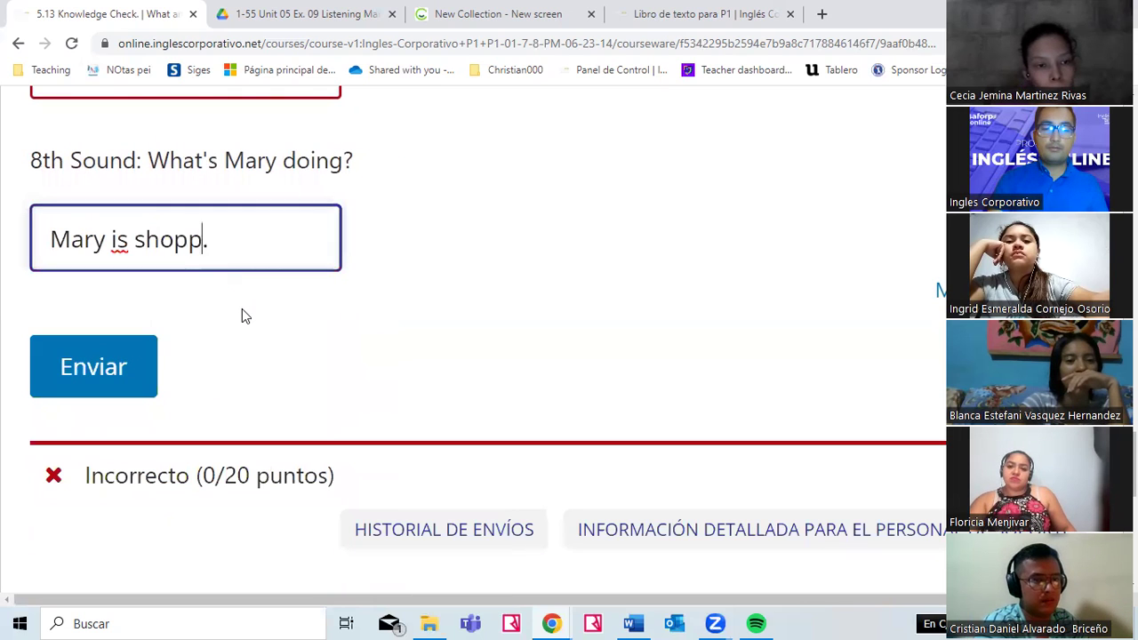
key("Left")
key("Left")
key("Left")
key("Left")
key("Left")
key("Left")
key("Left")
key("Left")
key("Left")
key("Left")
key("Left")
key("Left")
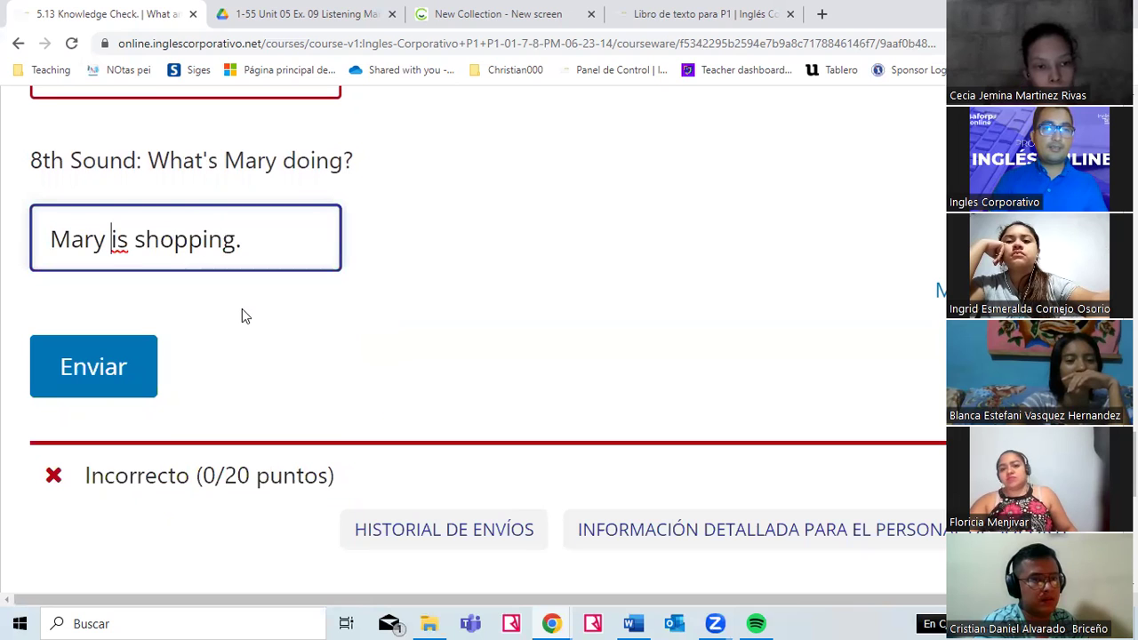
key("BackSpace")
key("BackSpace")
key("BackSpace")
key("BackSpace")
type("She")
left_click(82, 360)
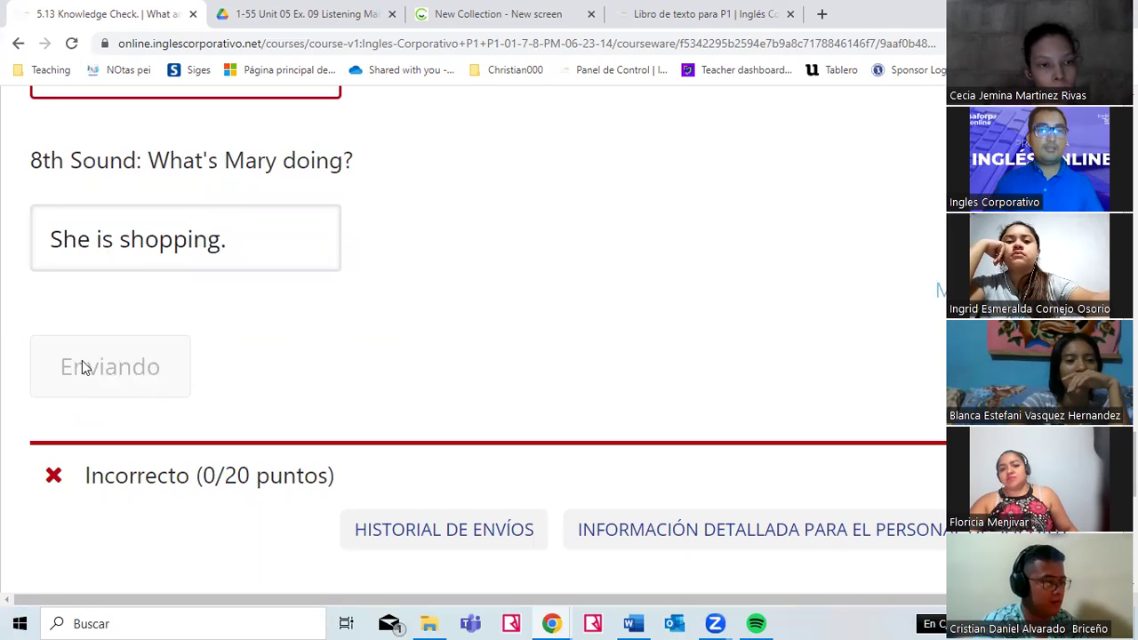
scroll(187, 362, "up", 10)
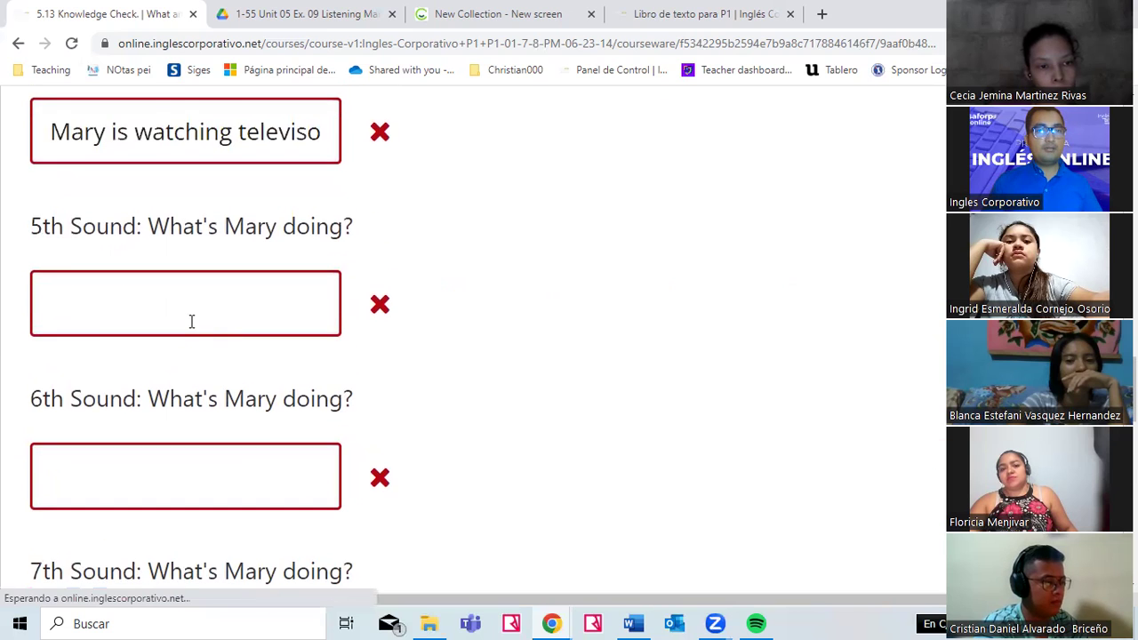
left_click(166, 382)
left_click_drag(106, 382, 12, 381)
type("She")
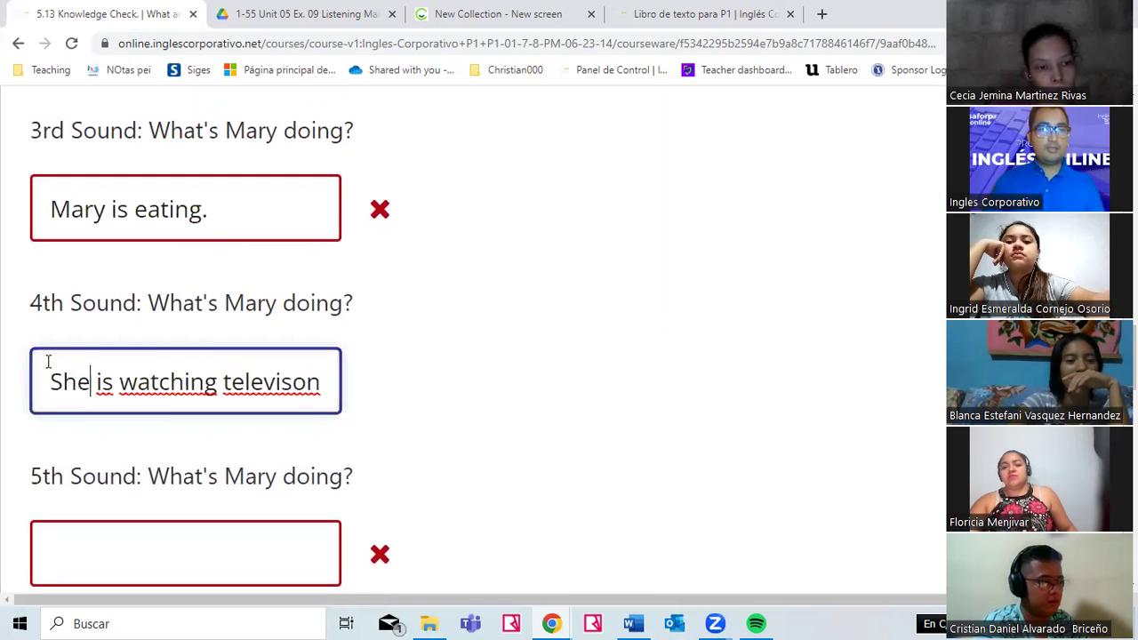
scroll(373, 439, "down", 15)
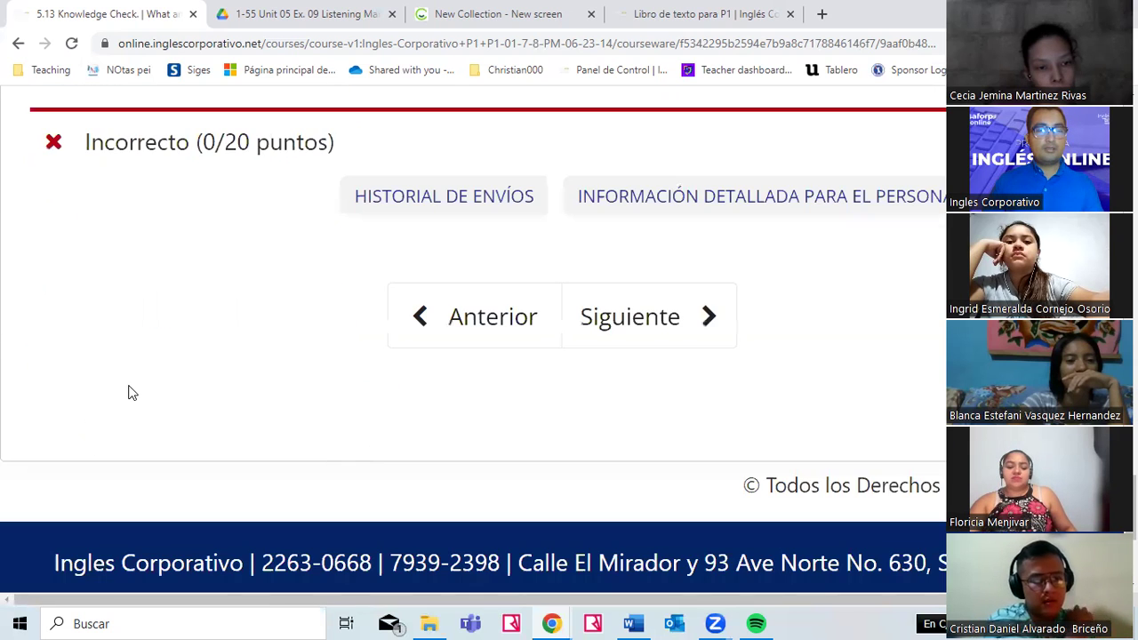
scroll(134, 400, "up", 8)
scroll(140, 406, "down", 4)
left_click(109, 471)
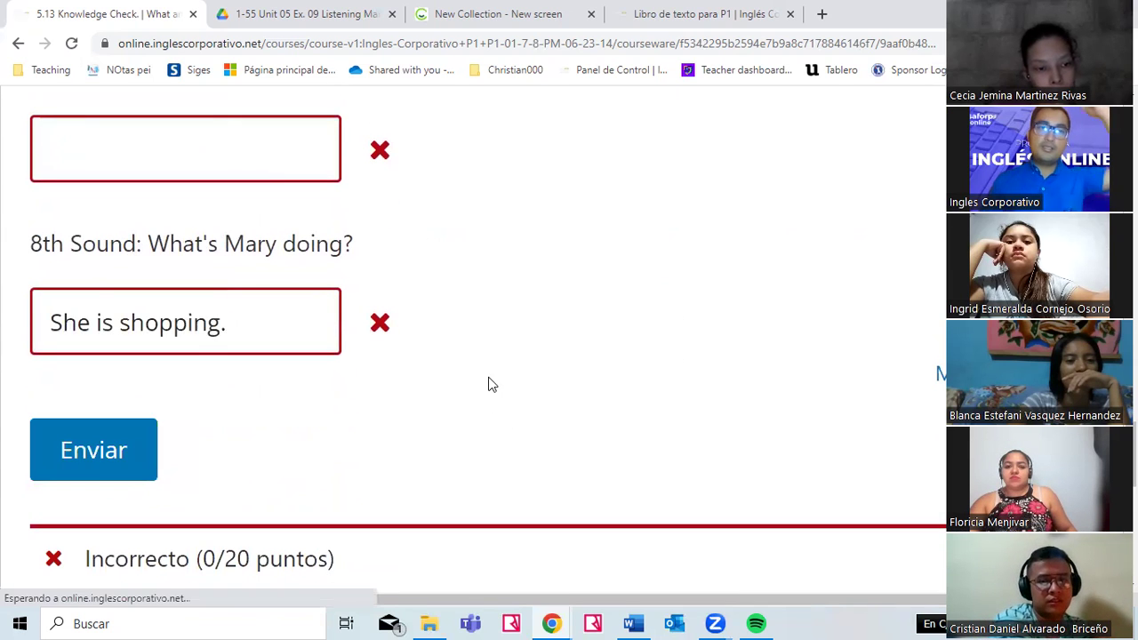
scroll(400, 410, "up", 14)
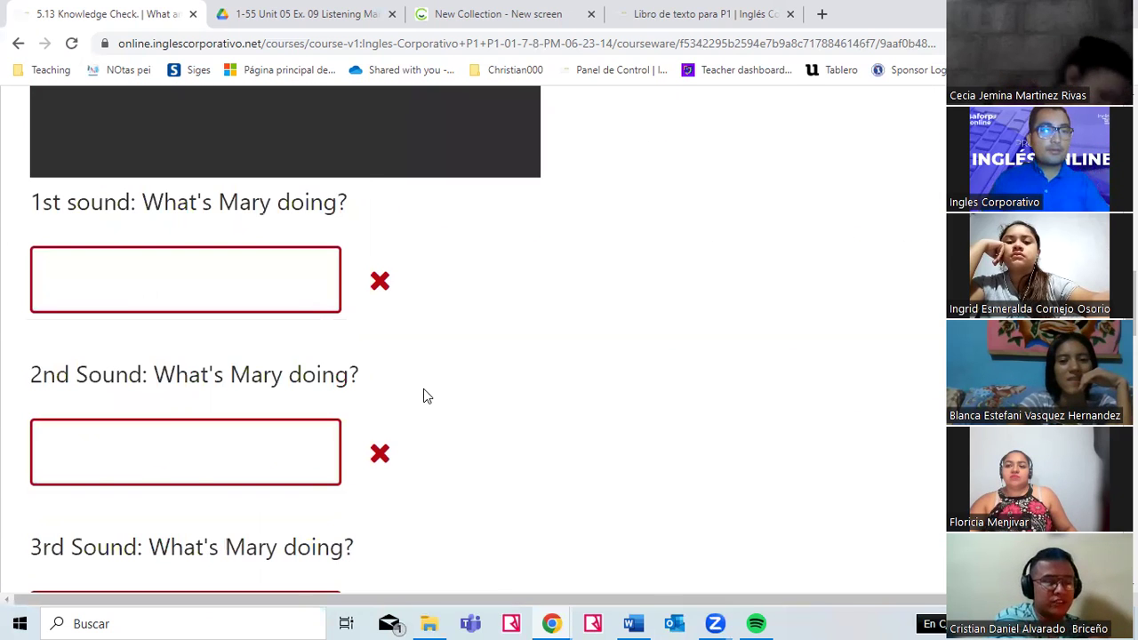
scroll(267, 498, "down", 2)
left_click(239, 462)
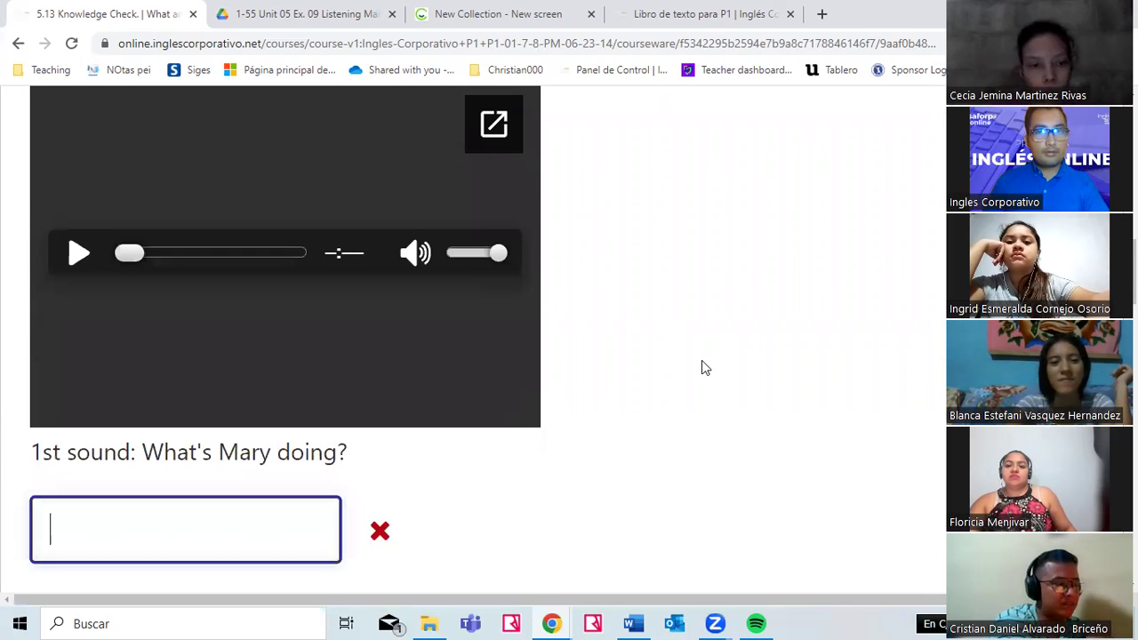
- Trim 'She is' from the 4th answer, leaving 'watching televison.'
scroll(743, 356, "up", 4)
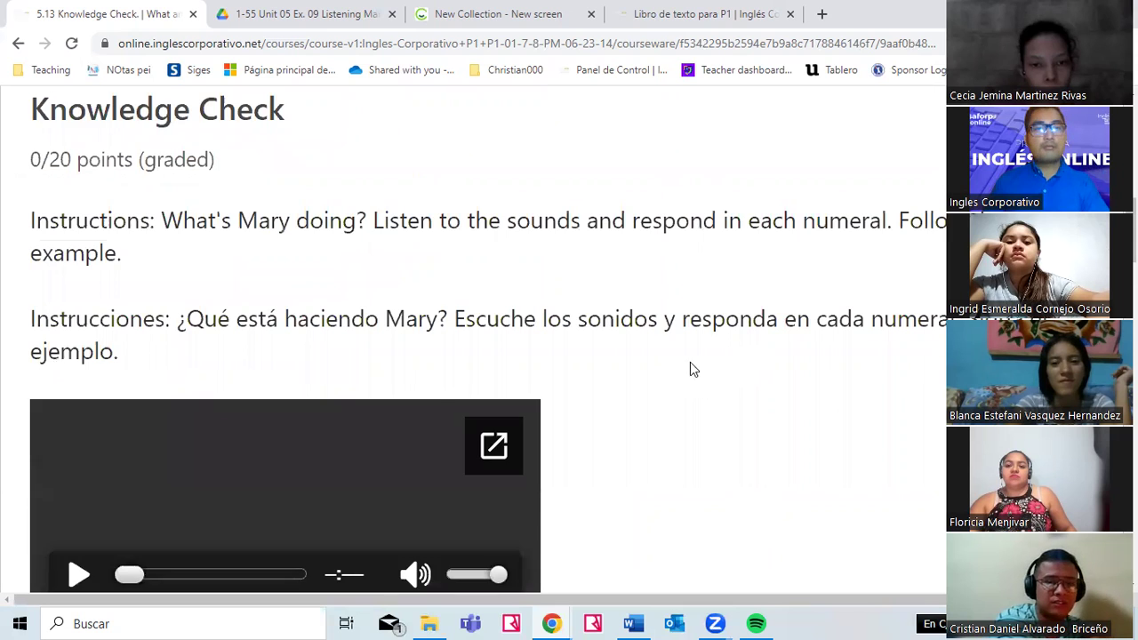
scroll(349, 400, "down", 14)
scroll(220, 219, "down", 1)
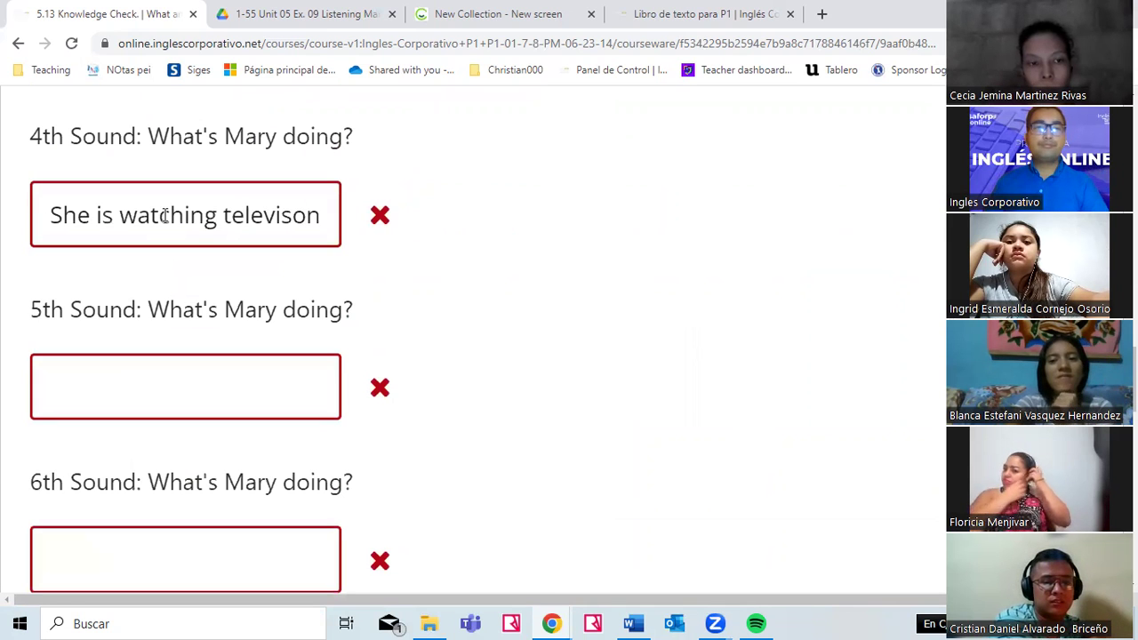
left_click_drag(50, 215, 114, 215)
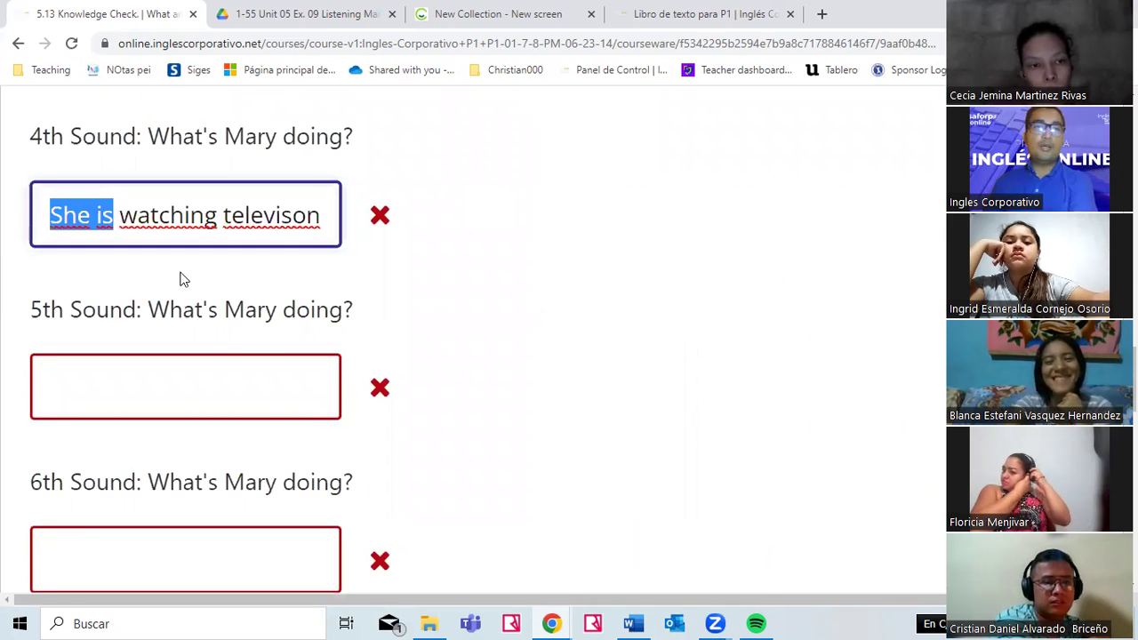
key("BackSpace")
key("Delete")
left_click(263, 227)
type(".")
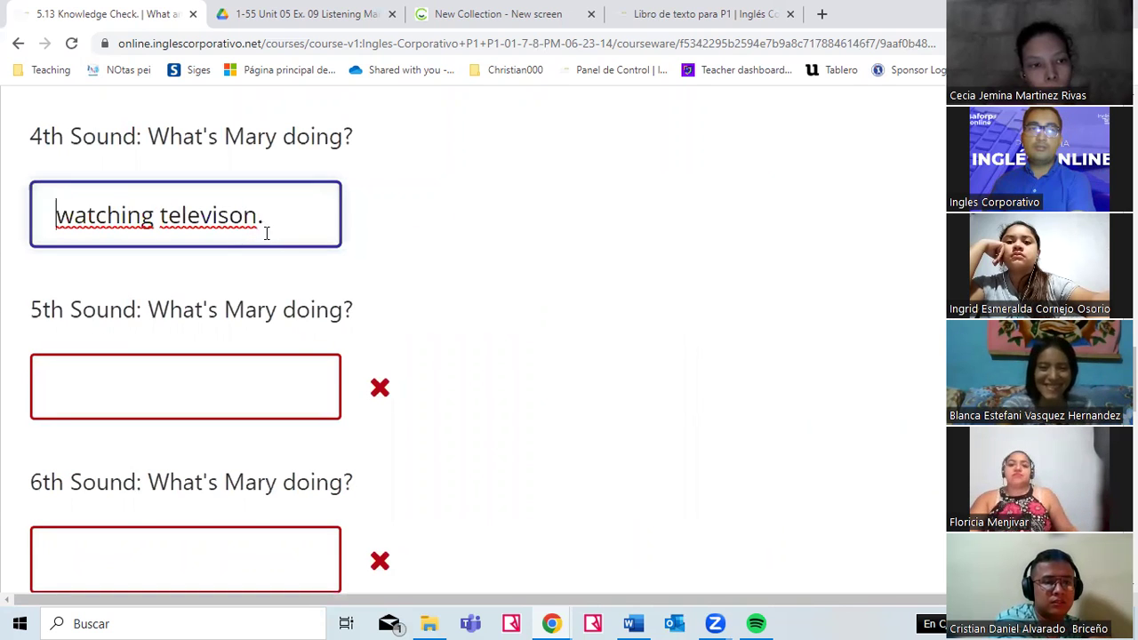
- Delete 'Mary is' from the 3rd answer and 'She is' from the 8th, then submit
scroll(296, 291, "up", 3)
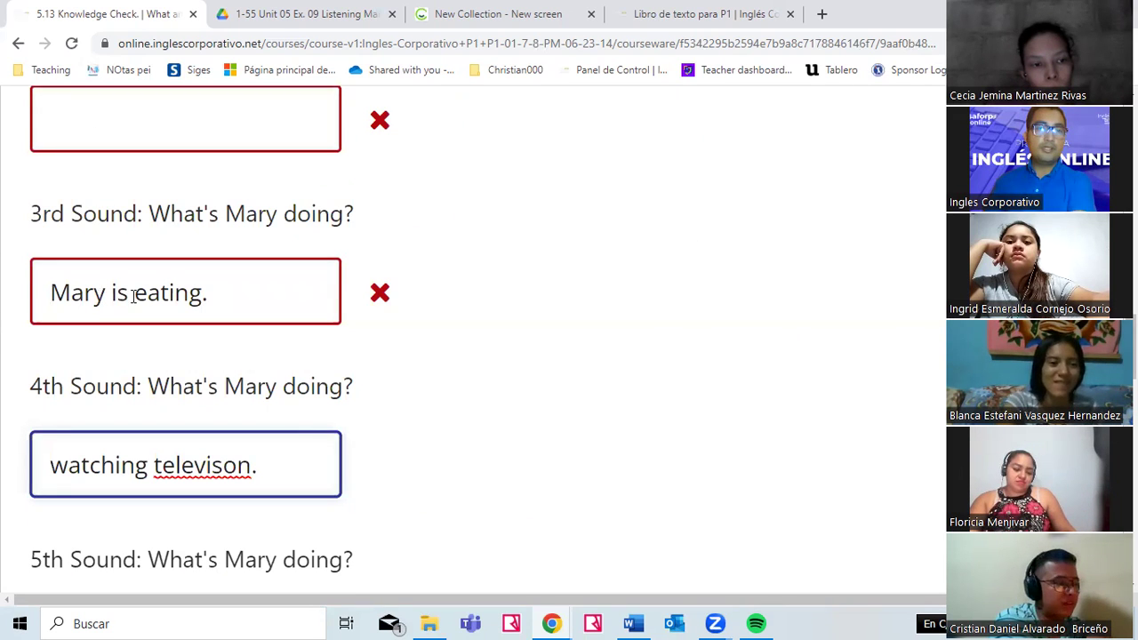
left_click_drag(84, 293, 133, 293)
key("BackSpace")
key("BackSpace")
key("BackSpace")
scroll(543, 334, "up", 2)
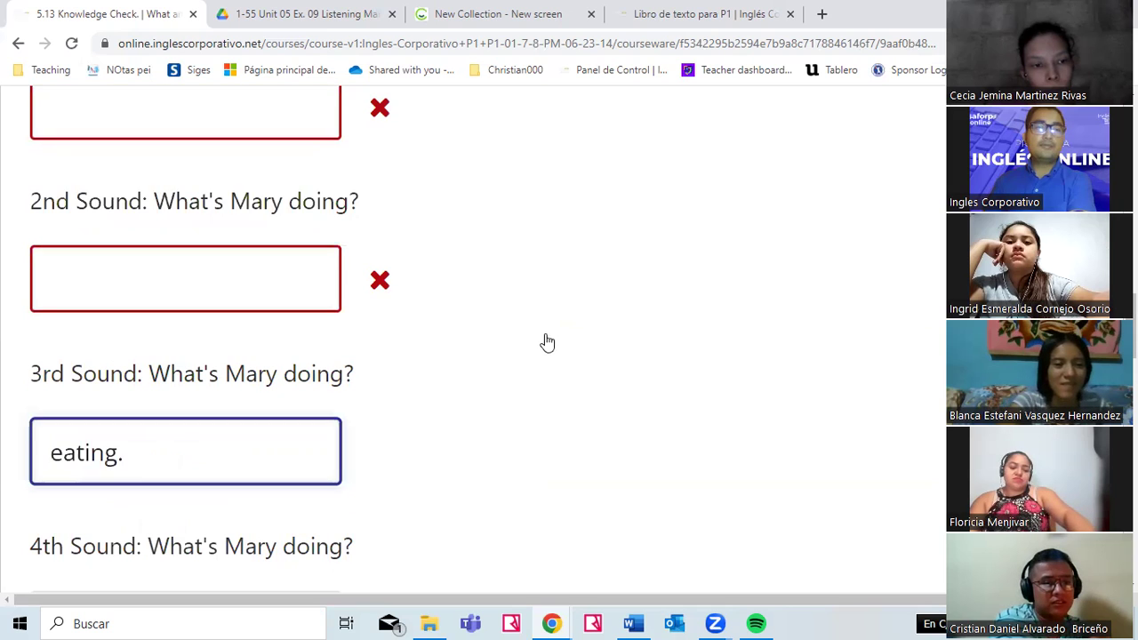
scroll(228, 419, "down", 8)
scroll(103, 509, "down", 2)
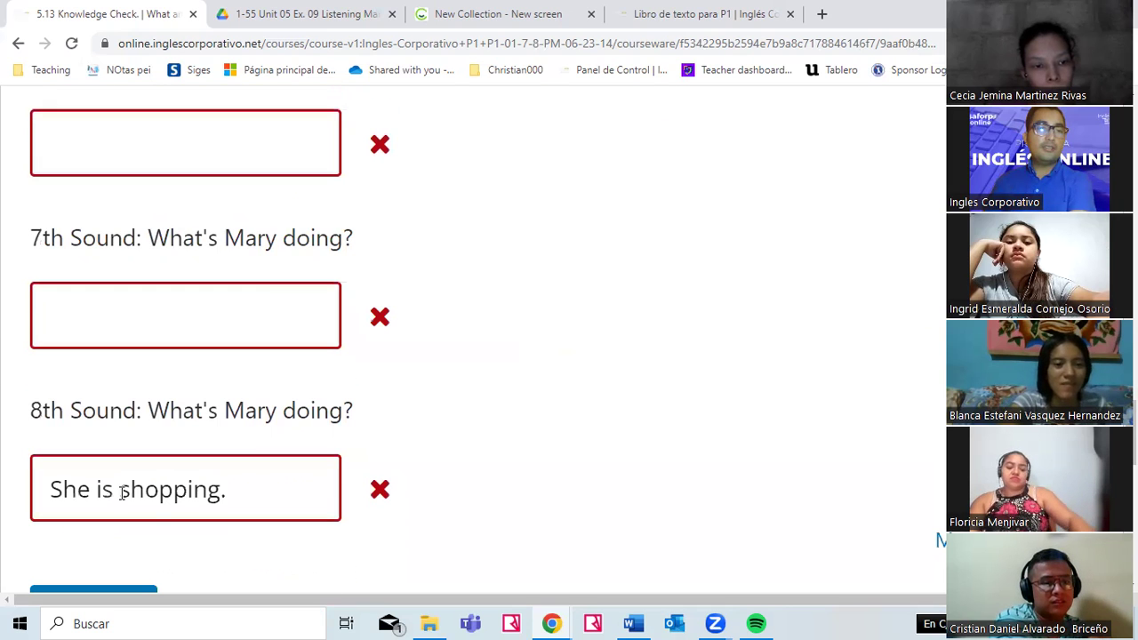
left_click(117, 489)
key("BackSpace")
key("BackSpace")
key("BackSpace")
key("BackSpace")
key("BackSpace")
key("BackSpace")
key("BackSpace")
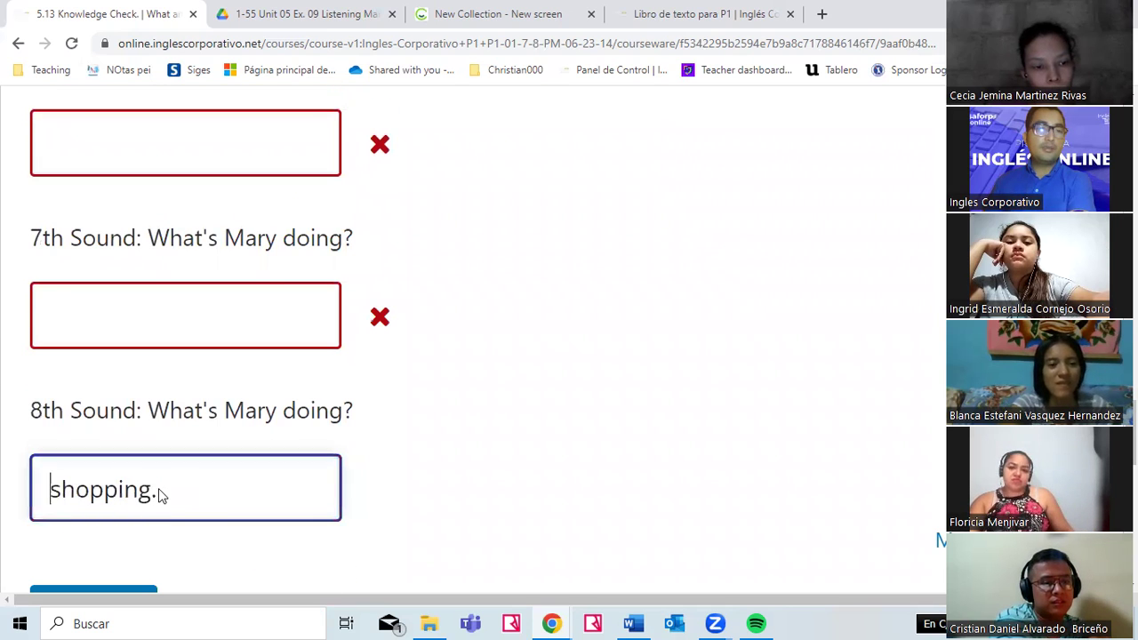
scroll(107, 444, "down", 2)
key("Return")
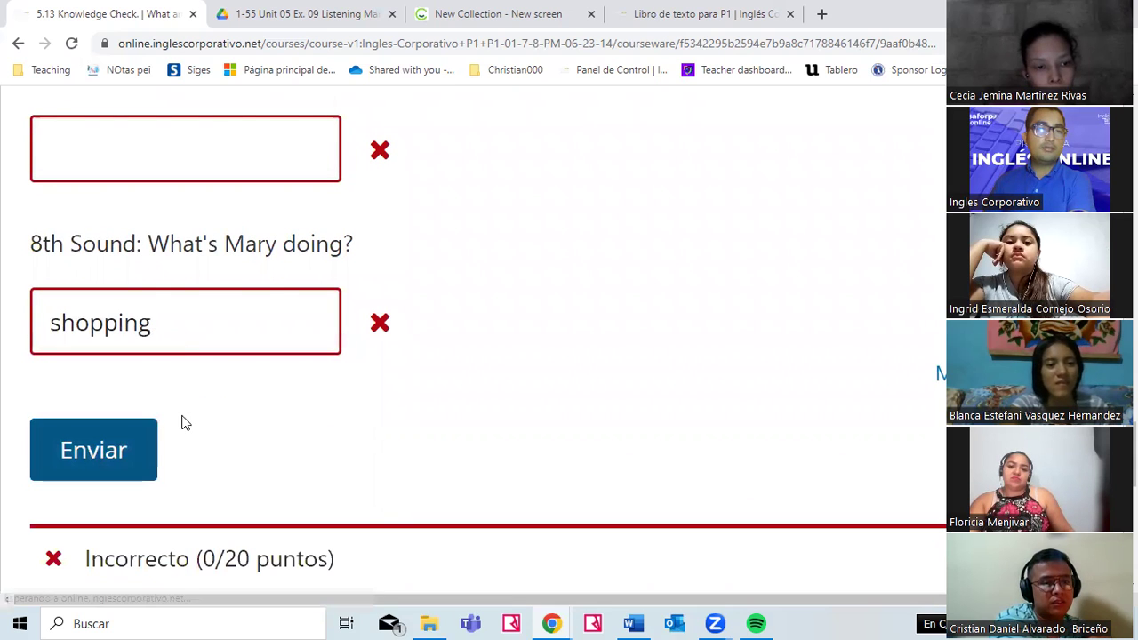
- Remove the trailing period from the 4th answer 'watching televison'
scroll(254, 353, "up", 6)
scroll(263, 386, "up", 2)
left_click(264, 386)
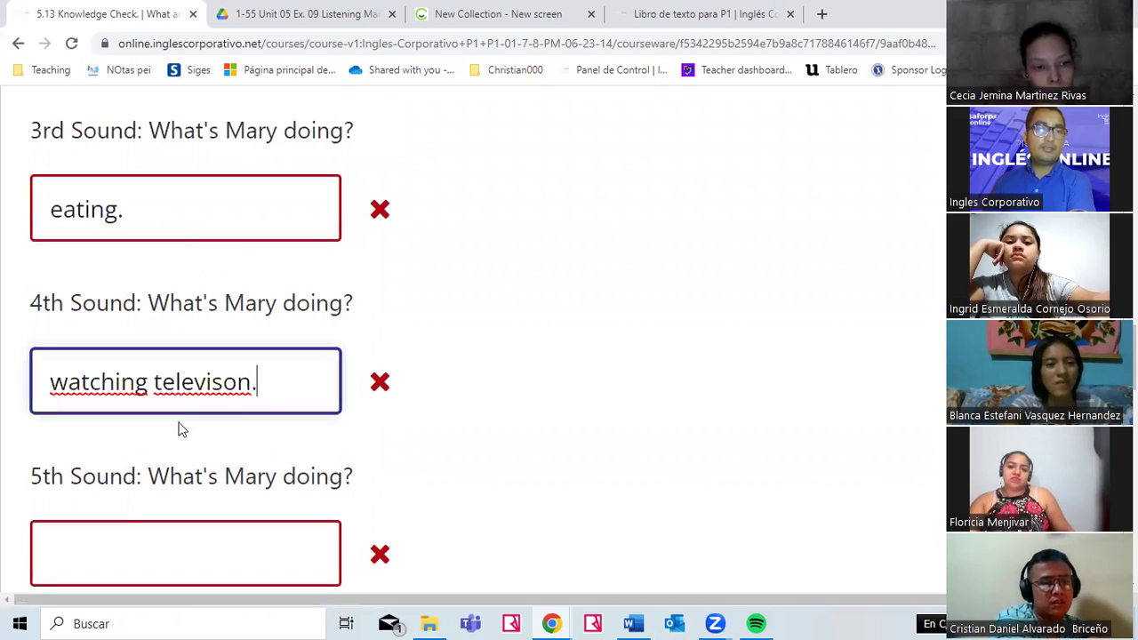
key("BackSpace")
scroll(140, 426, "down", 5)
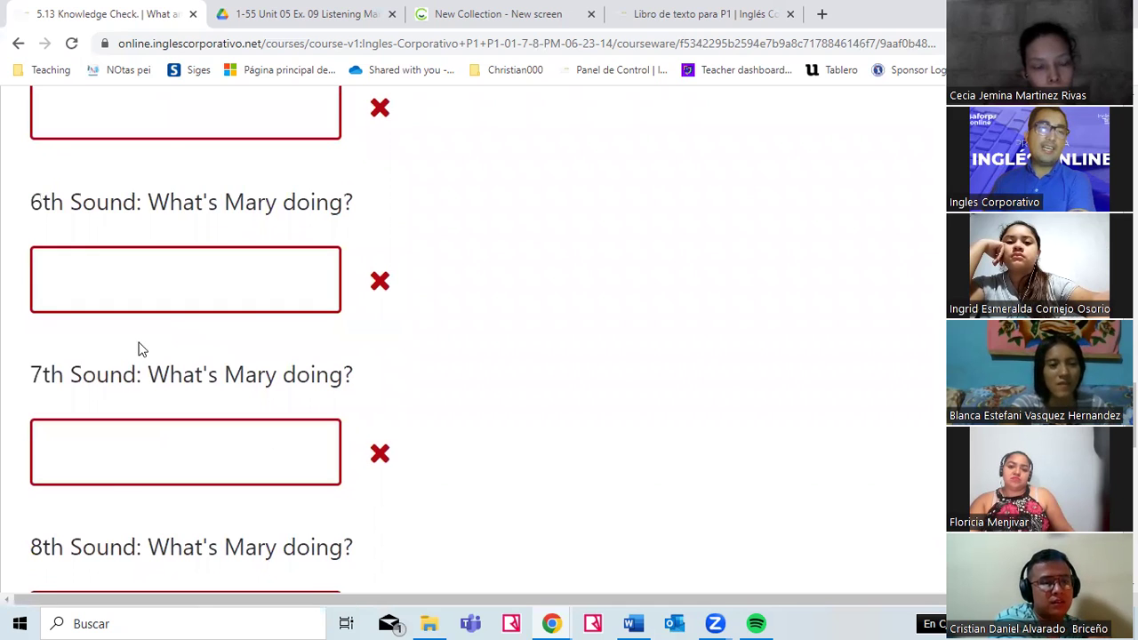
scroll(178, 311, "down", 6)
scroll(422, 420, "up", 10)
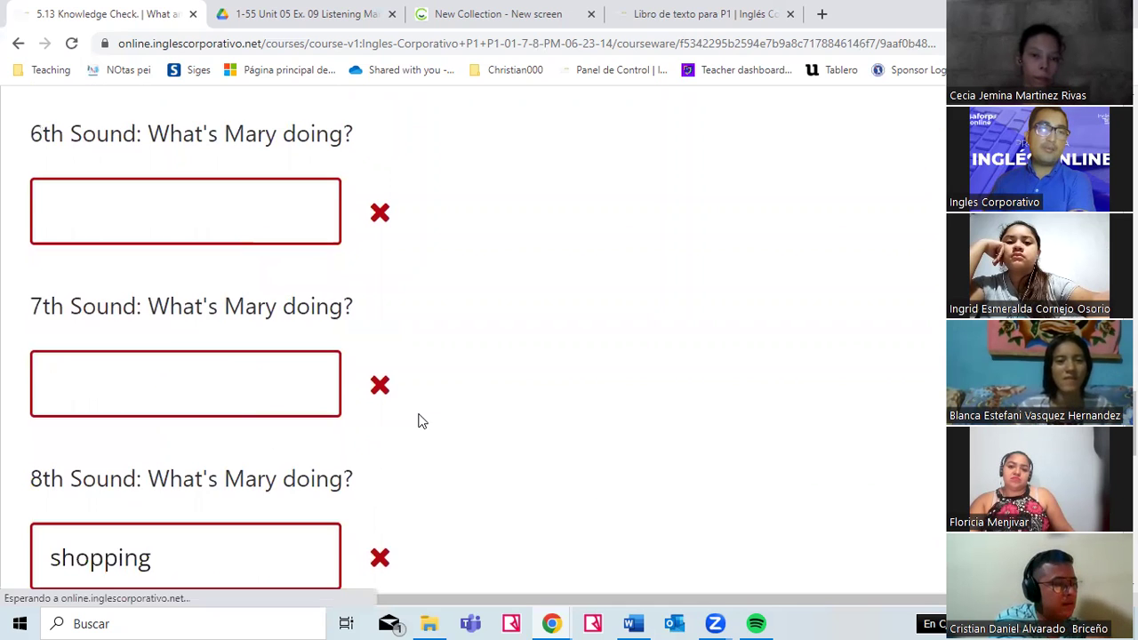
scroll(419, 419, "up", 6)
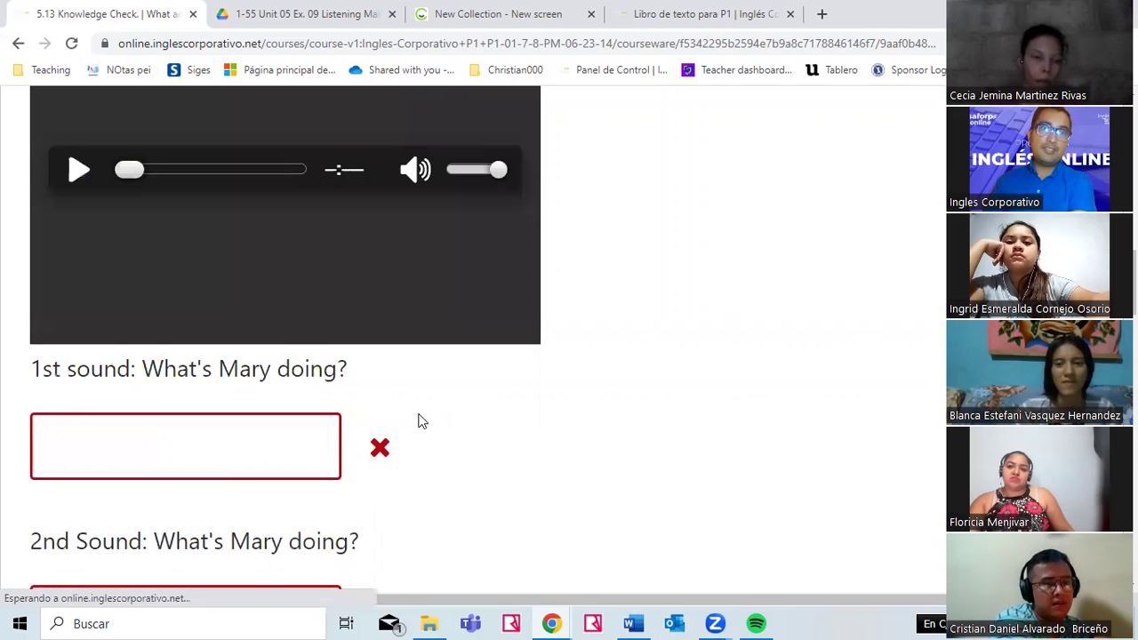
scroll(526, 320, "up", 4)
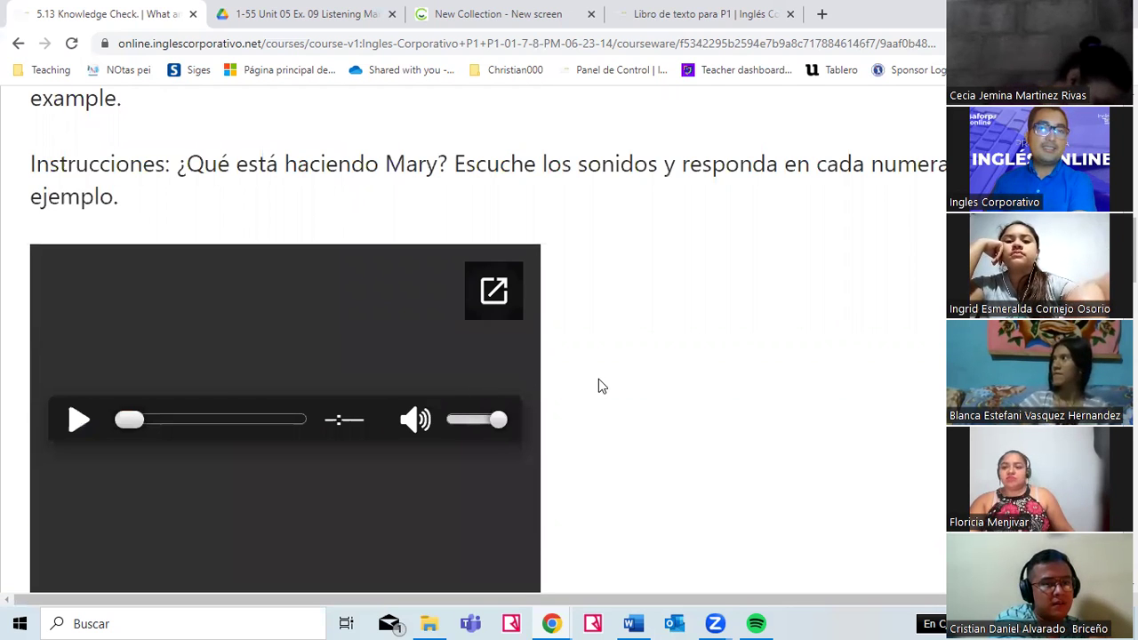
scroll(315, 323, "up", 3)
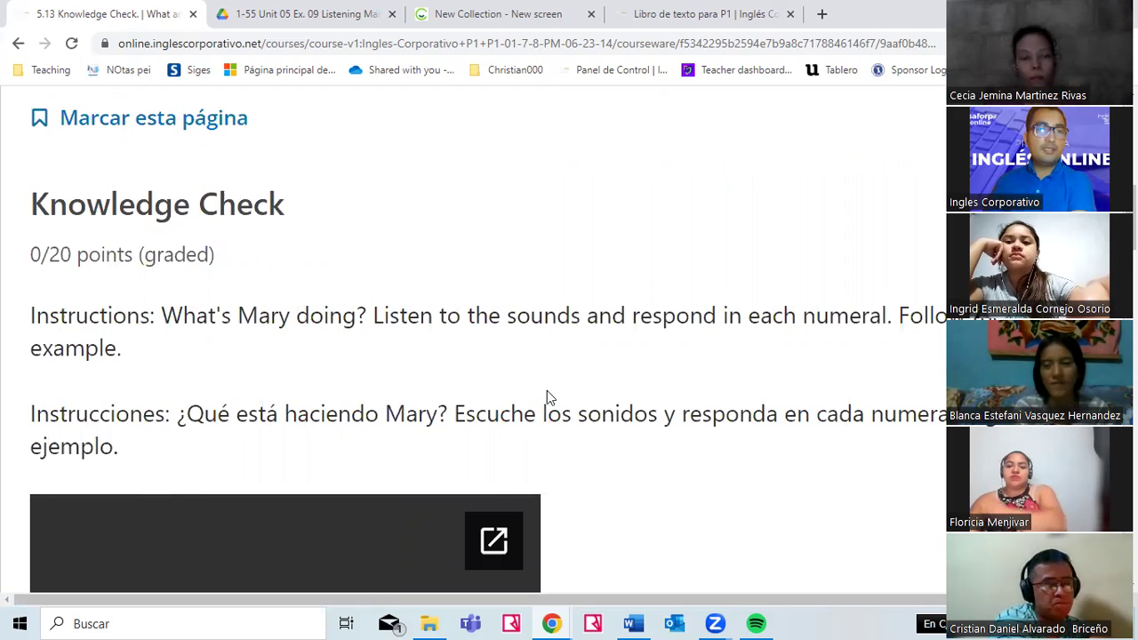
scroll(558, 383, "down", 6)
scroll(622, 369, "up", 4)
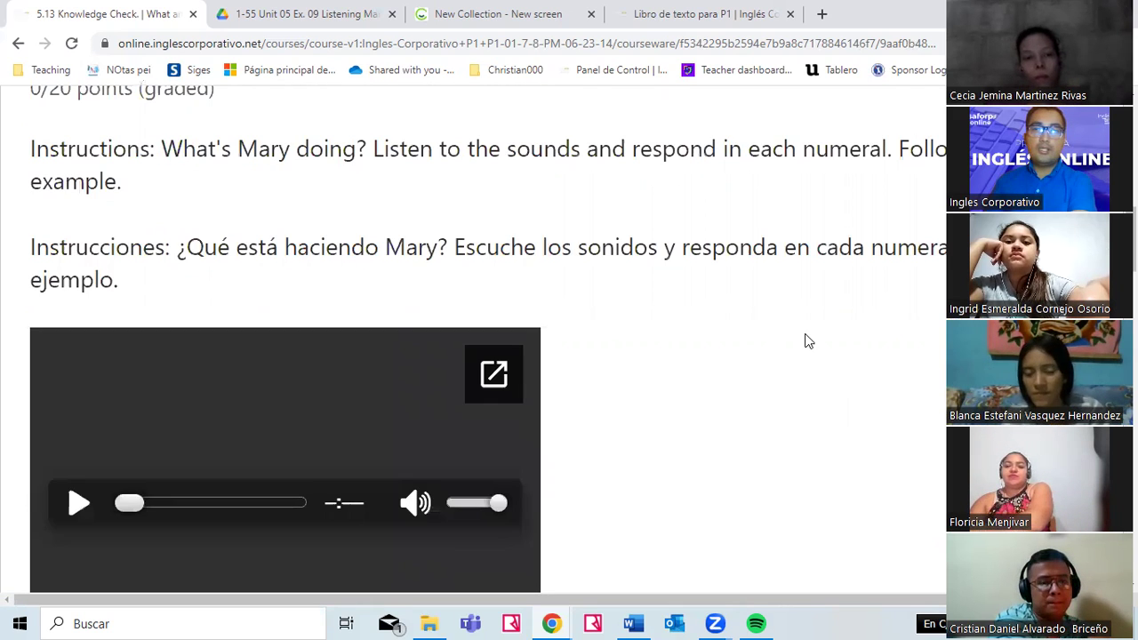
scroll(821, 336, "down", 2)
scroll(822, 339, "down", 1)
left_click(382, 451)
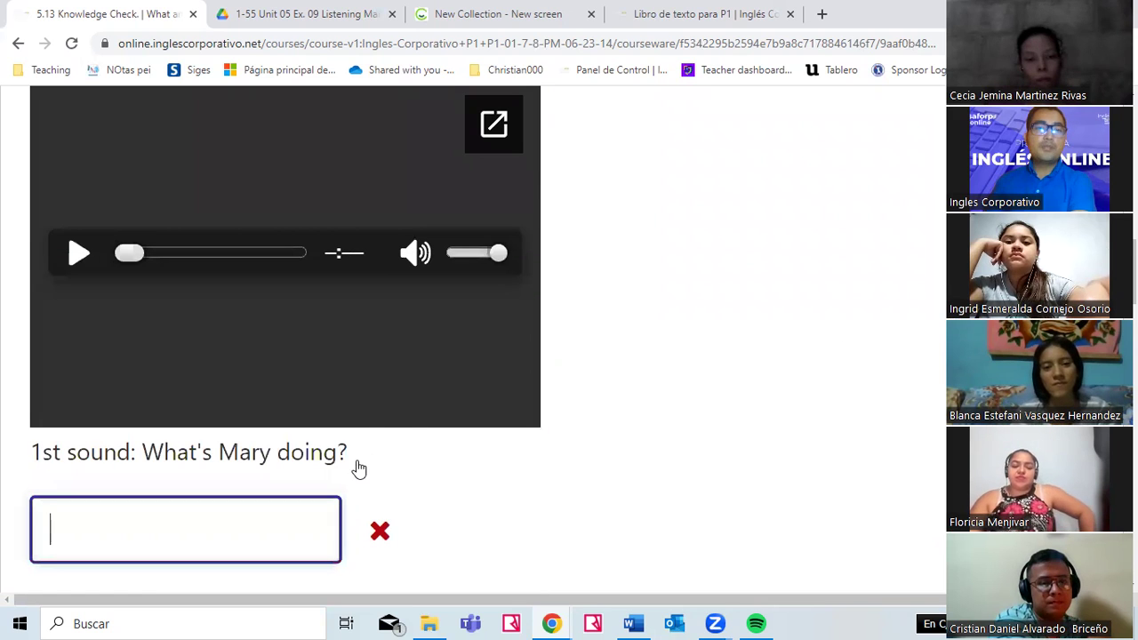
scroll(605, 382, "up", 3)
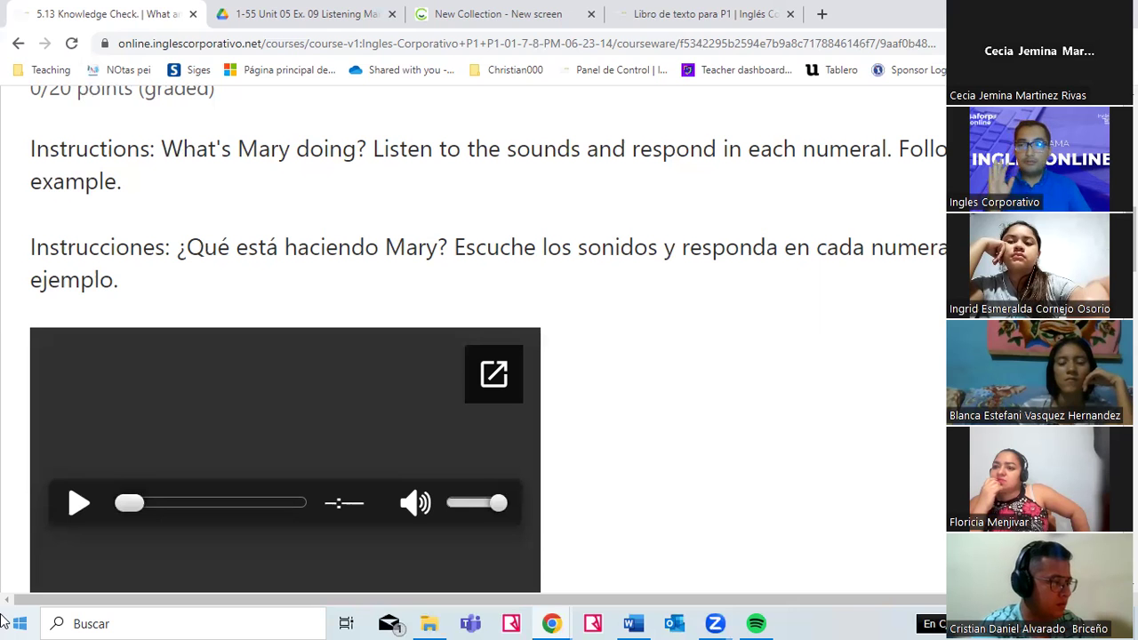
scroll(559, 294, "up", 5)
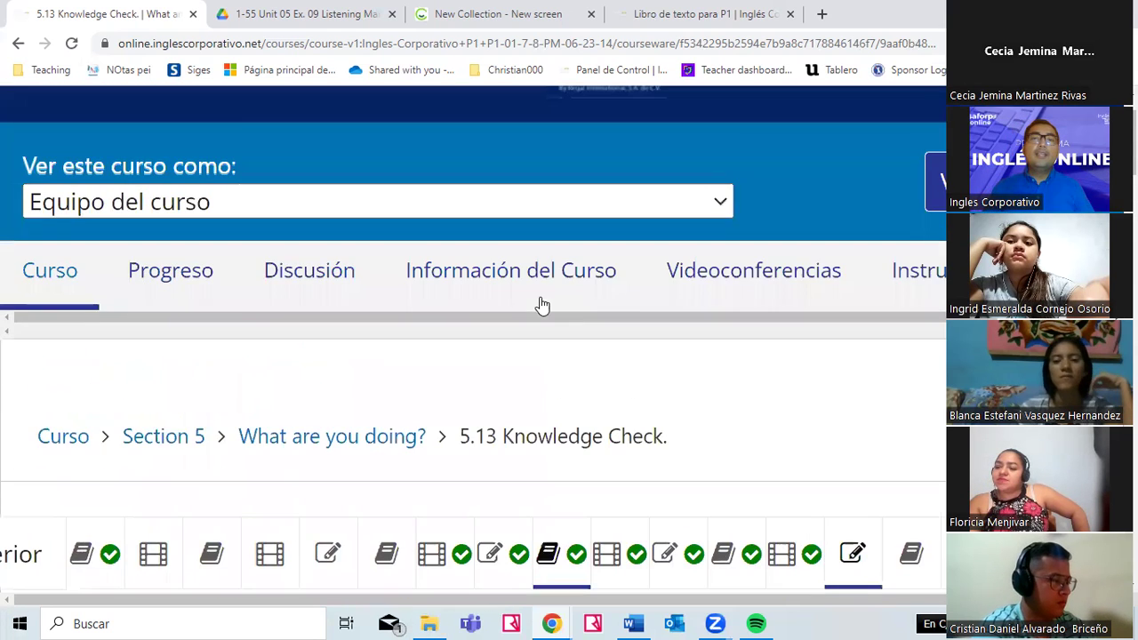
- Go to 5.15 Reading: Friends across a continent and play its video full screen
scroll(884, 445, "down", 2)
left_click(925, 347)
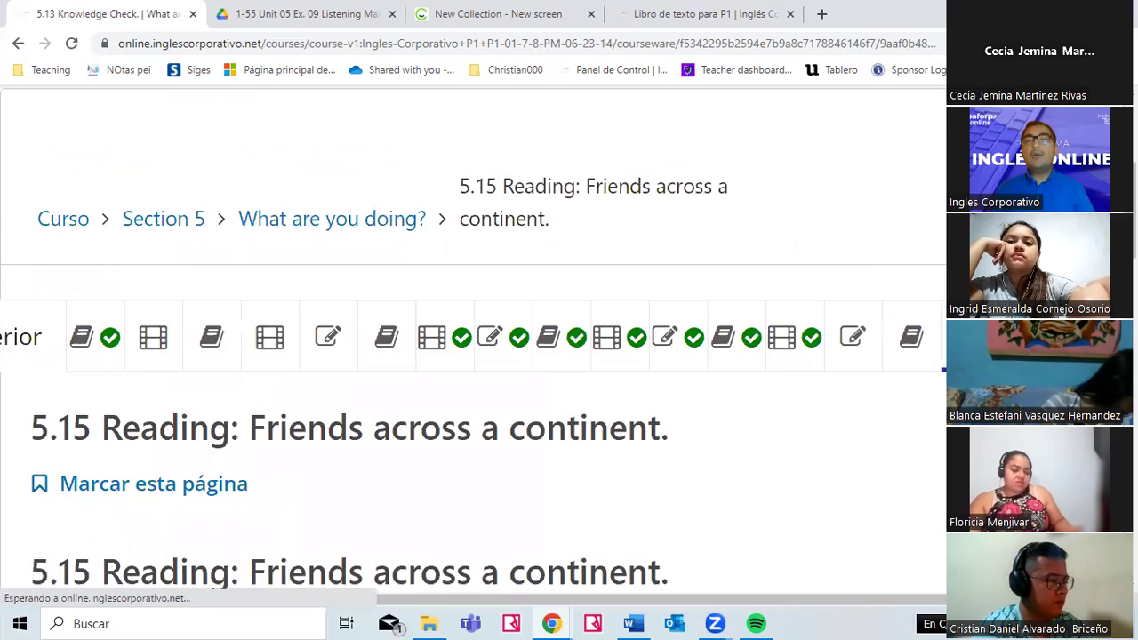
scroll(600, 350, "down", 8)
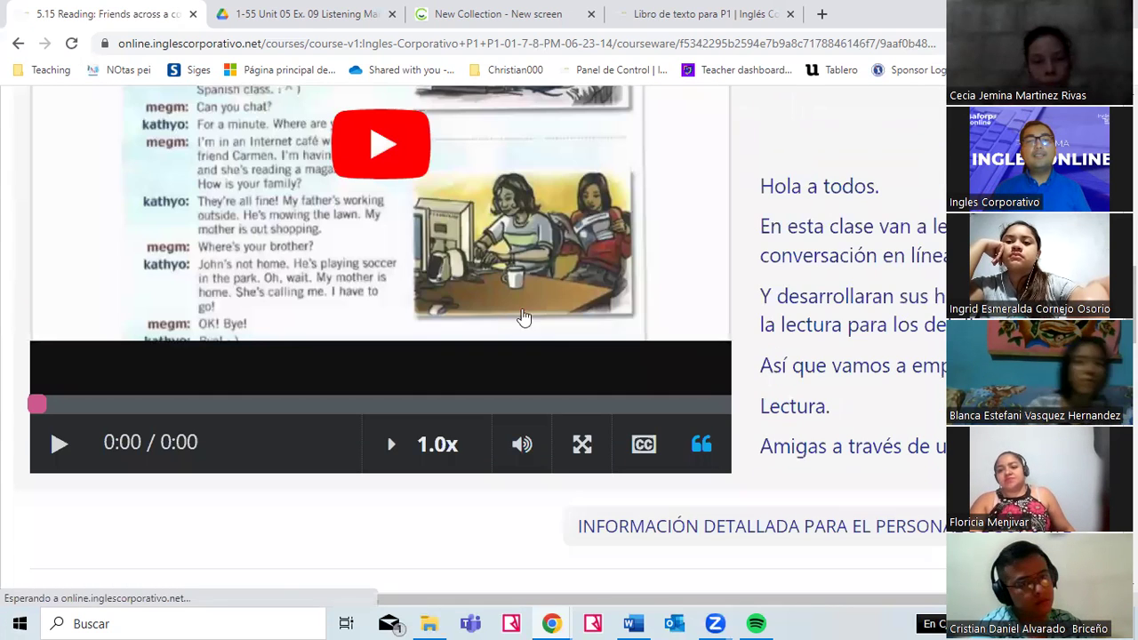
left_click(582, 444)
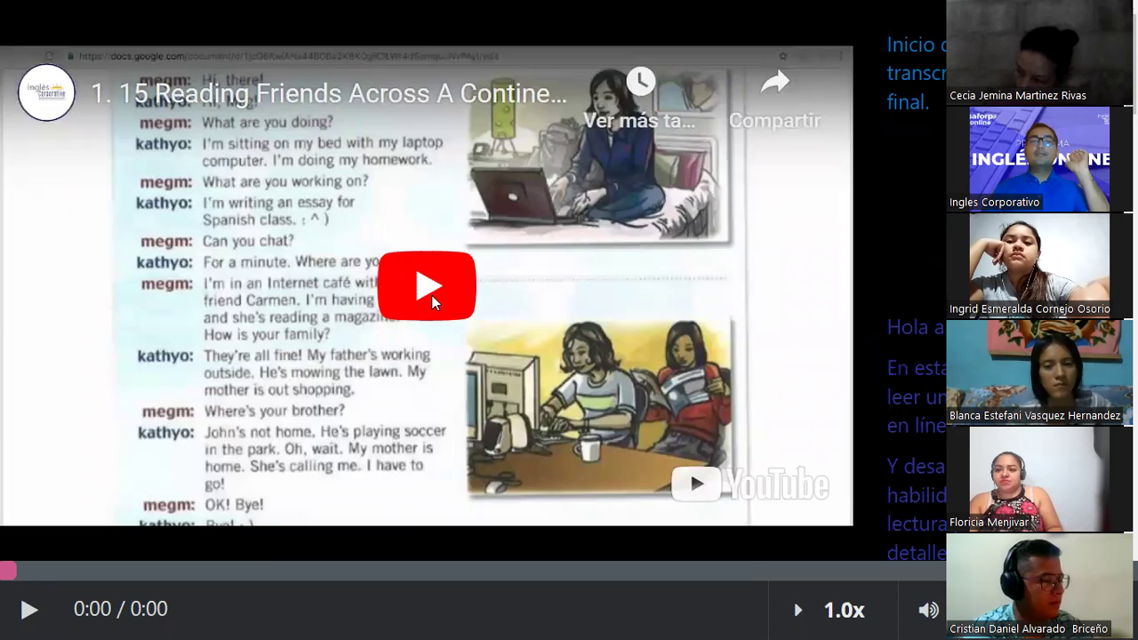
left_click(430, 293)
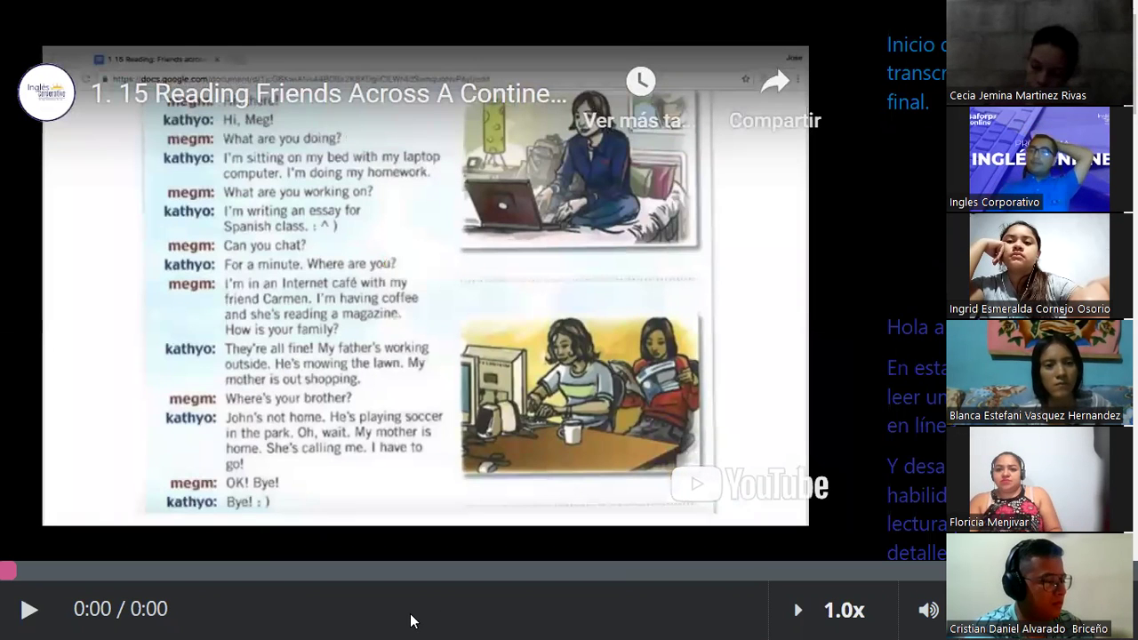
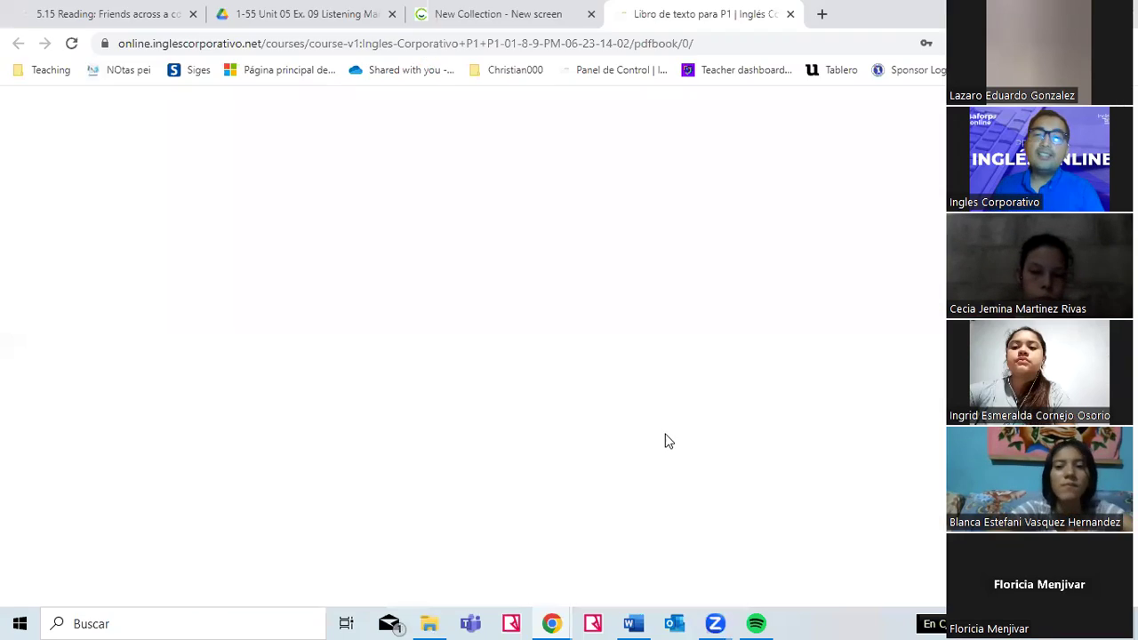
- Leave the fullscreen video and scroll through the Reading dialogue in the Libro de texto tab
left_click(729, 11)
scroll(556, 327, "down", 5)
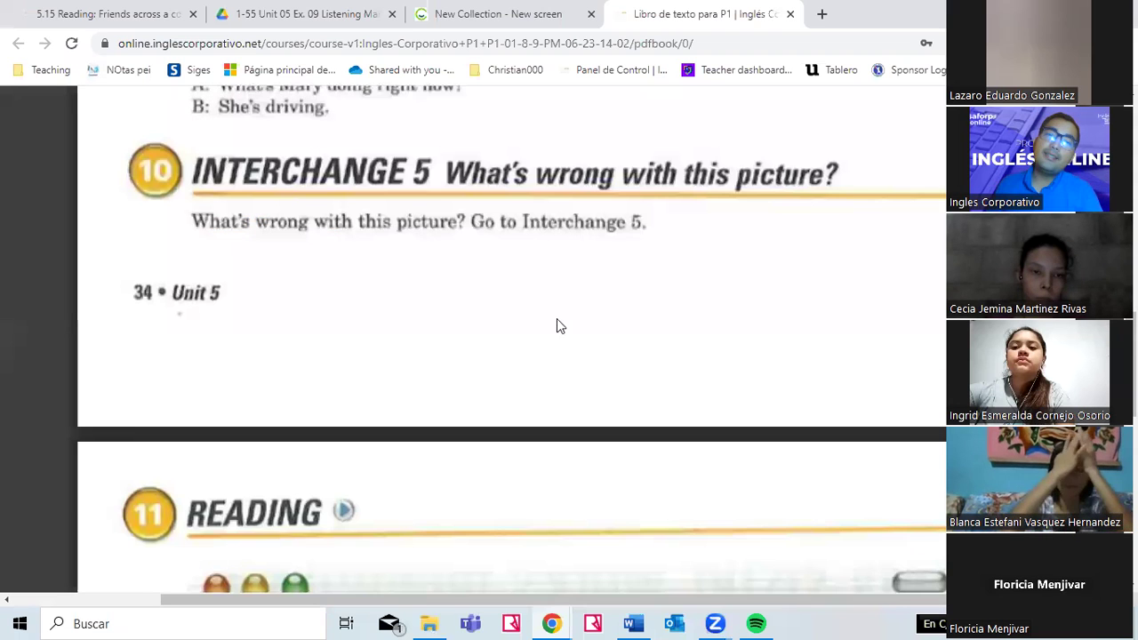
scroll(558, 325, "down", 5)
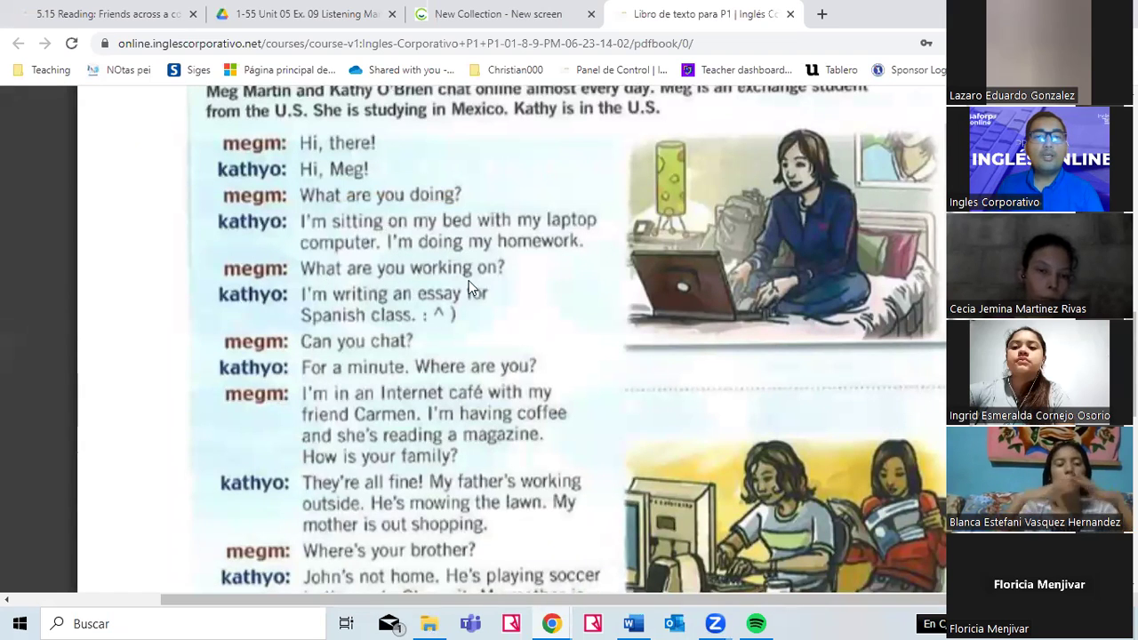
scroll(588, 321, "down", 2)
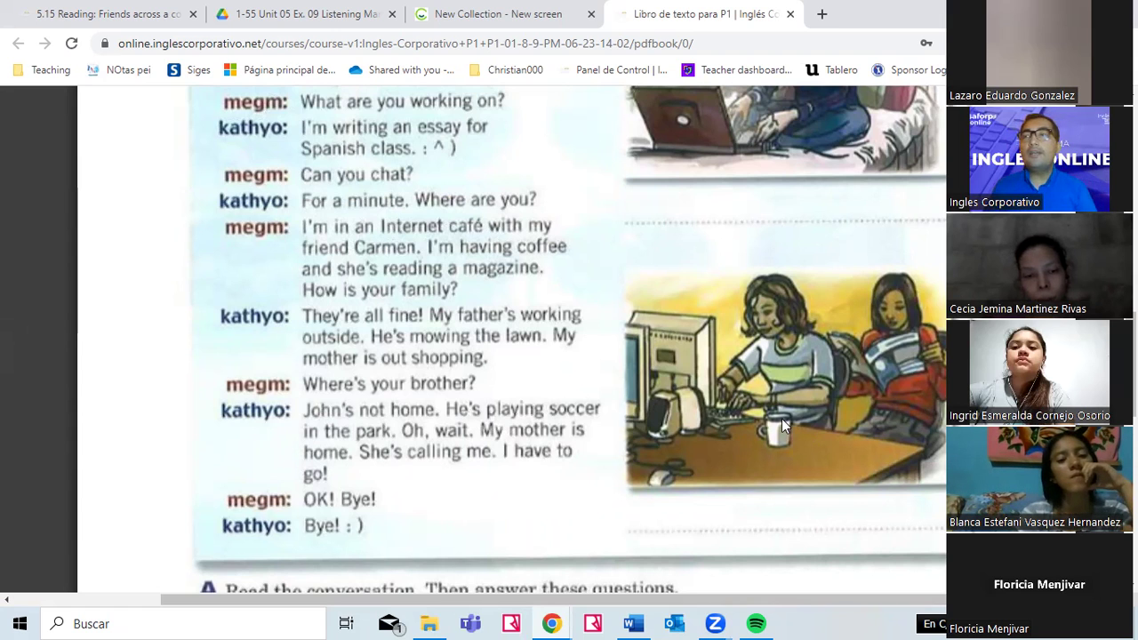
scroll(599, 323, "down", 2)
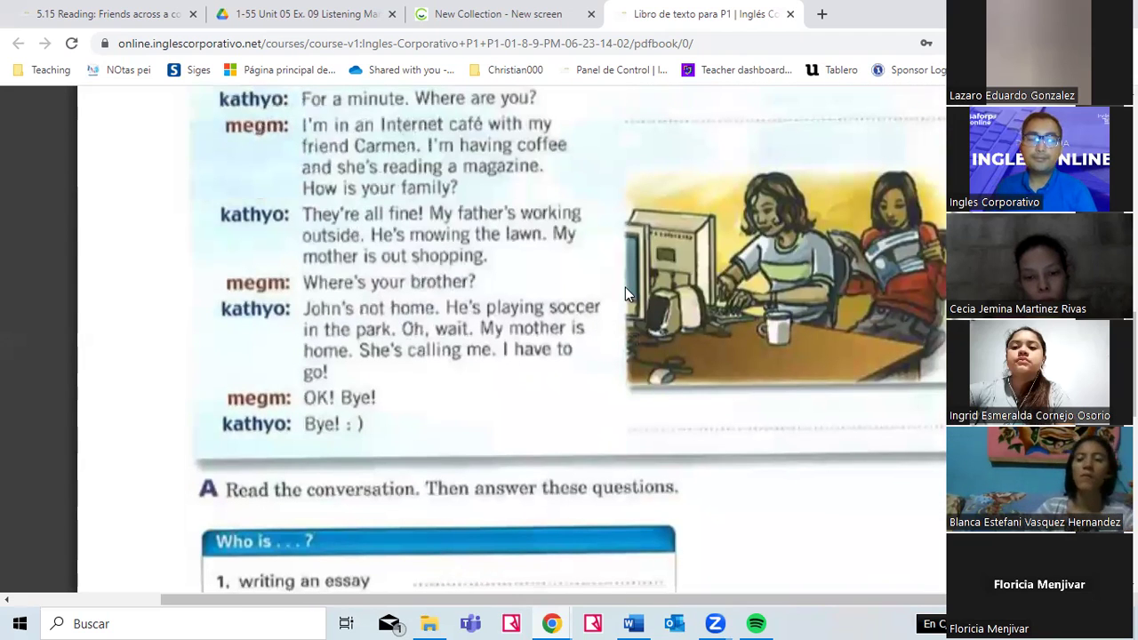
scroll(635, 297, "up", 2)
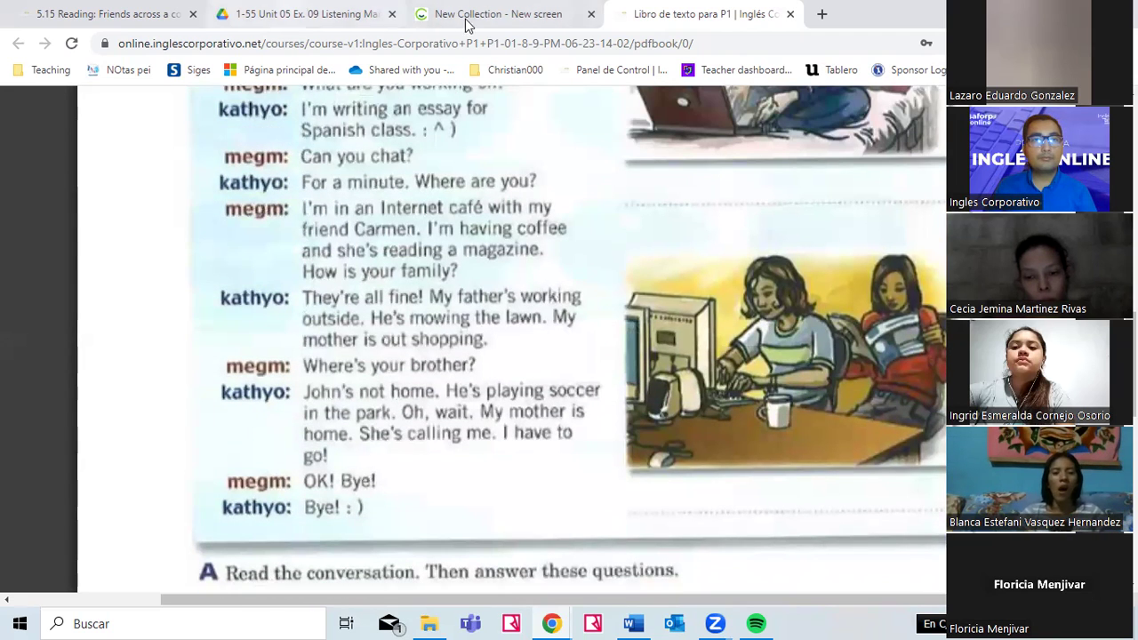
- Close the 1-55 Unit 05 audio tab and return to the 5.15 Reading page
left_click(392, 15)
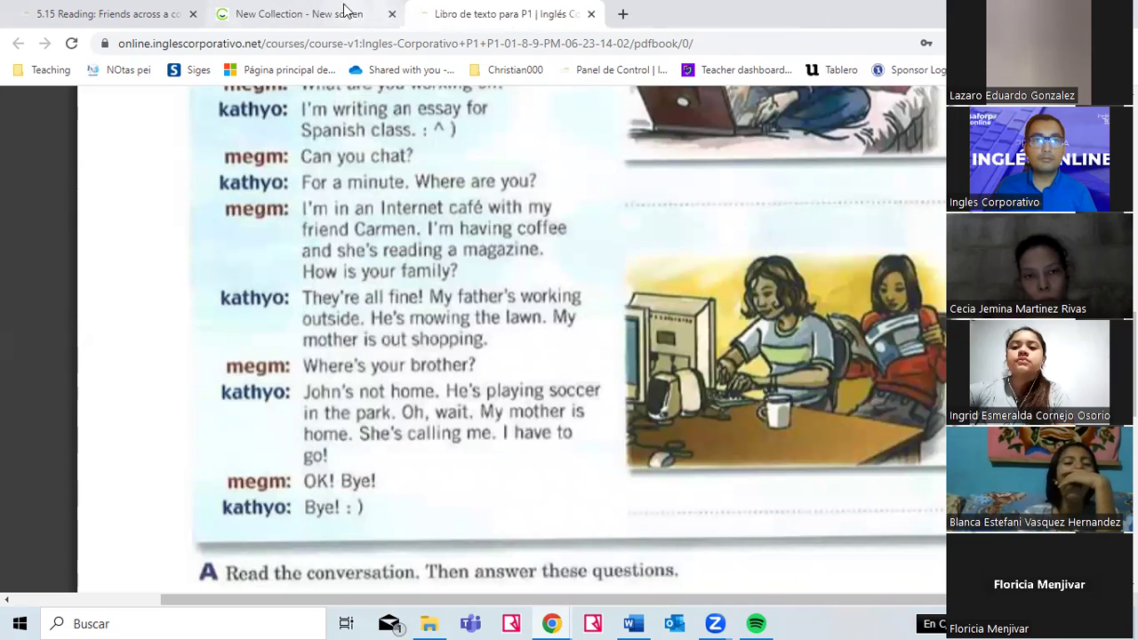
left_click(345, 12)
left_click(106, 14)
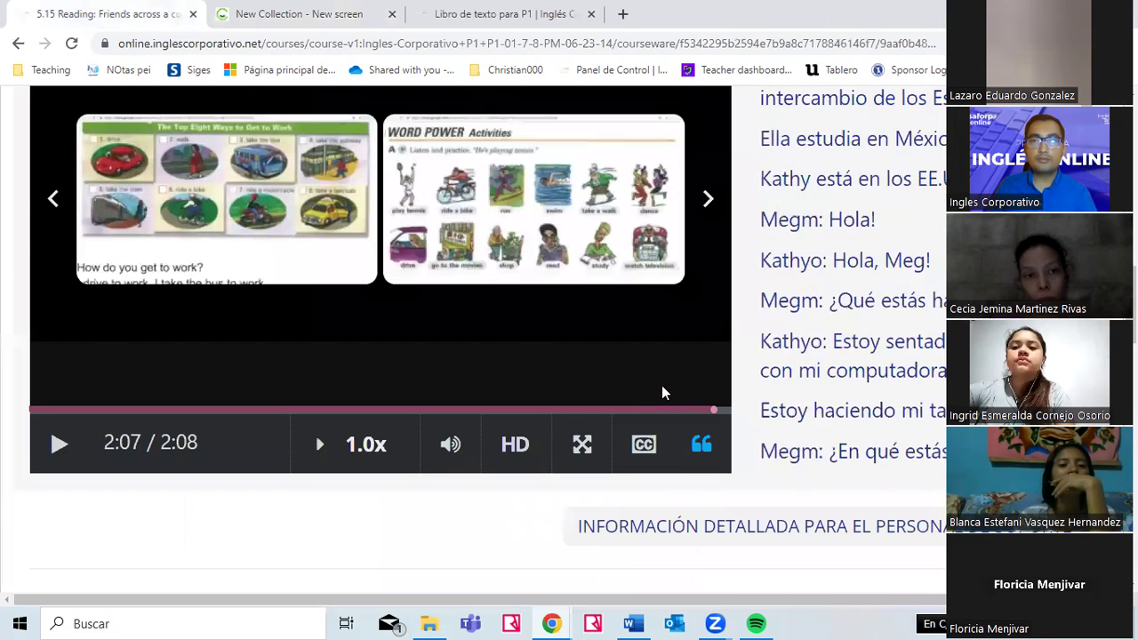
- Go to the 5.16 Knowledge Check unit and read through its listening instructions
scroll(662, 384, "up", 10)
scroll(925, 436, "down", 3)
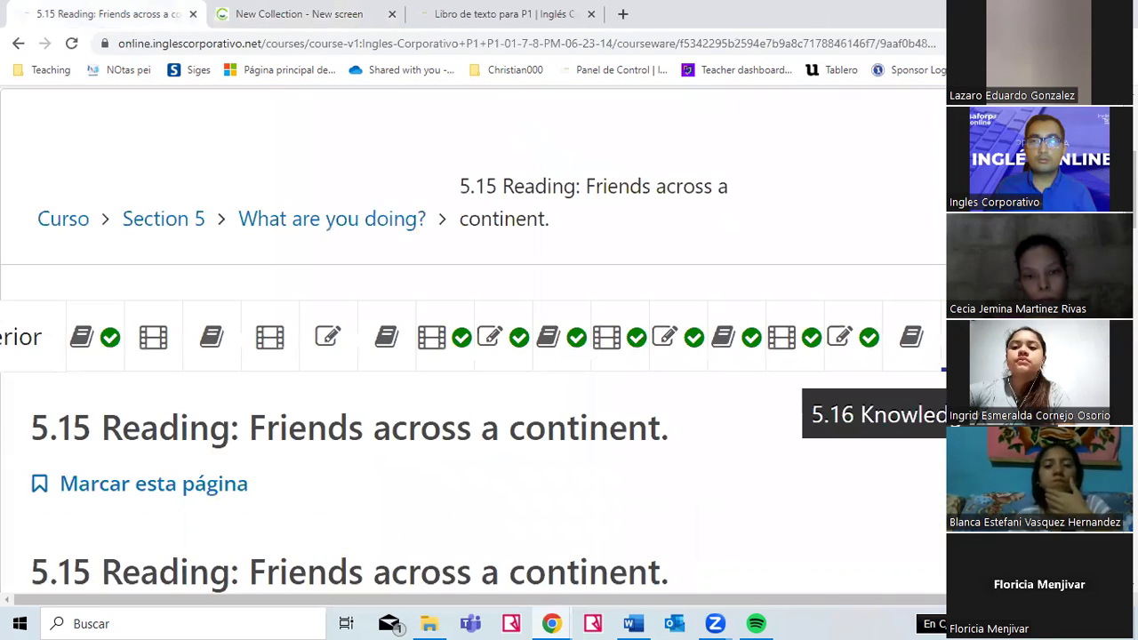
left_click(942, 337)
scroll(447, 507, "down", 4)
scroll(450, 505, "down", 4)
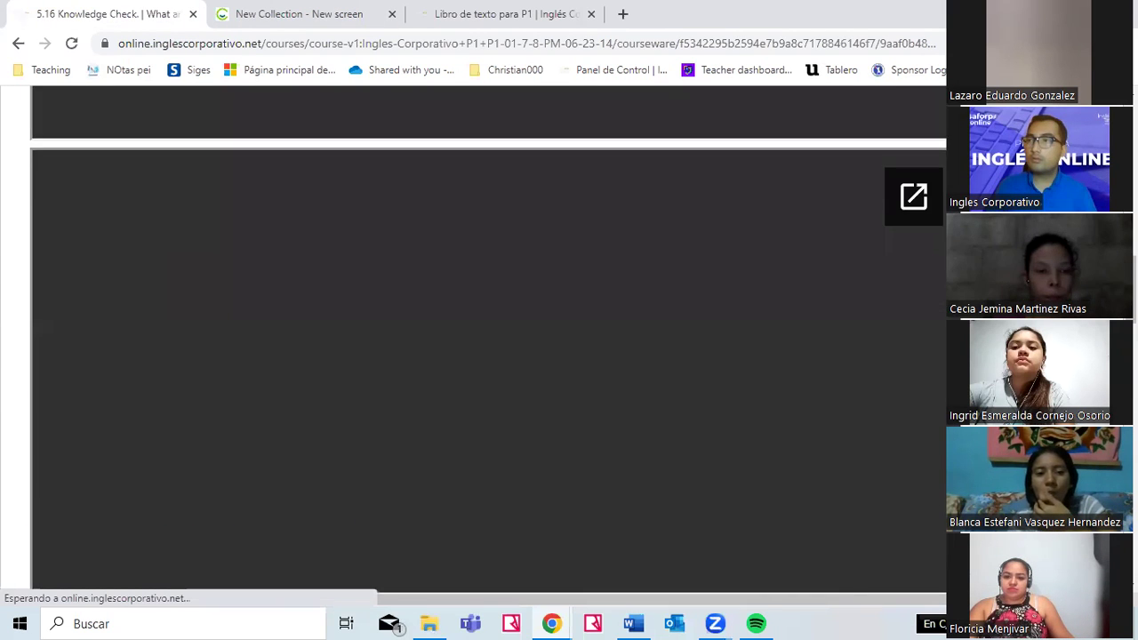
scroll(488, 341, "up", 10)
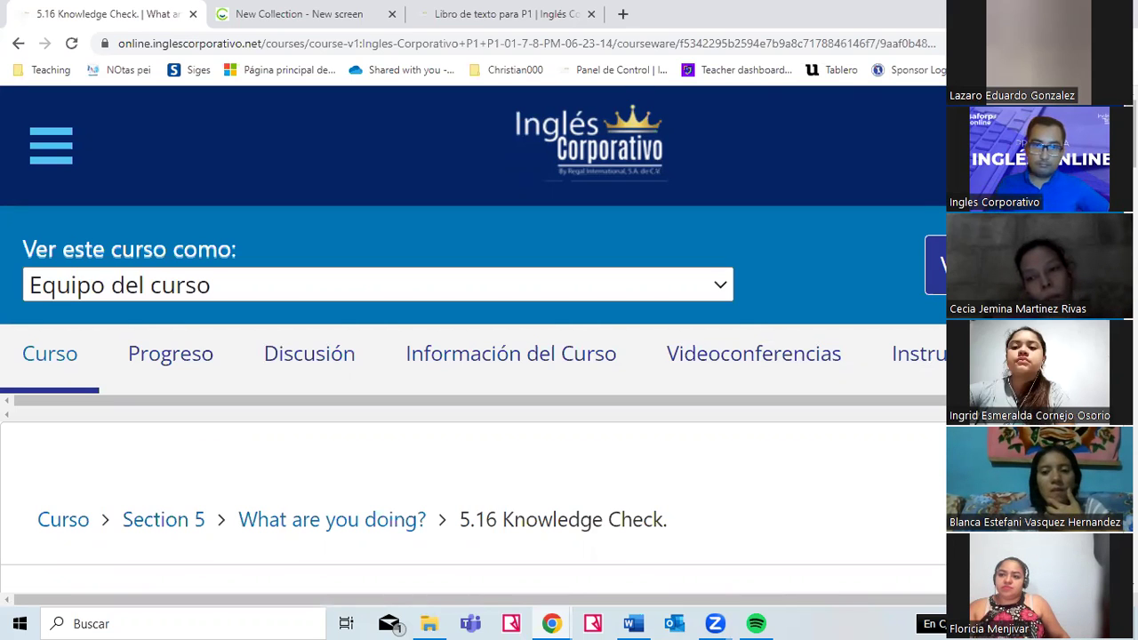
scroll(648, 385, "down", 6)
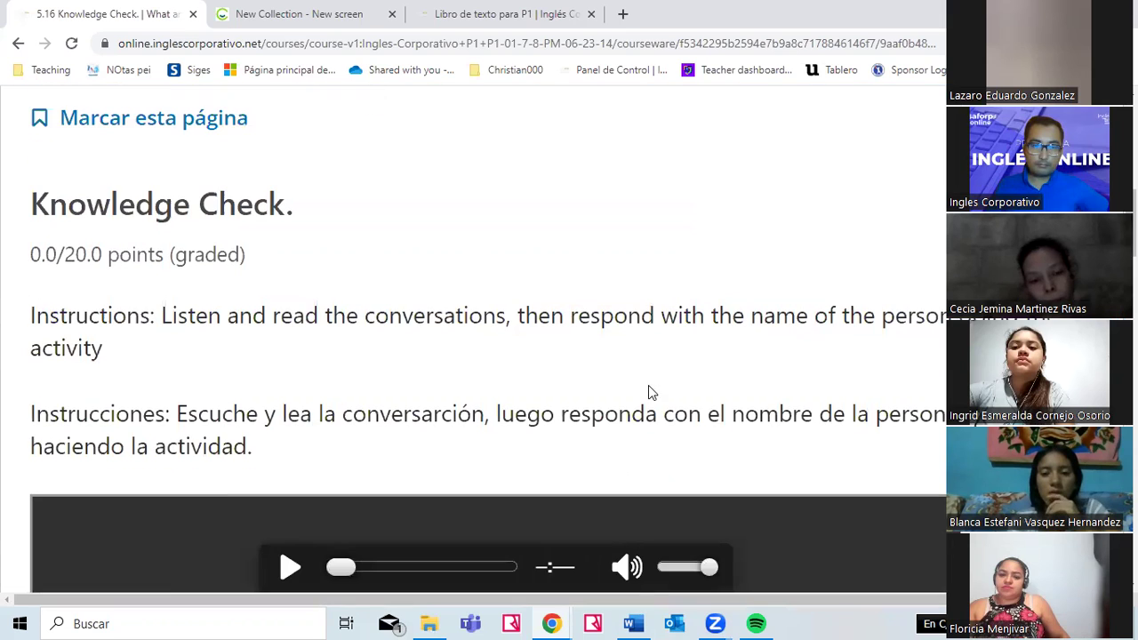
scroll(648, 385, "down", 1)
scroll(671, 392, "up", 3)
scroll(671, 392, "up", 2)
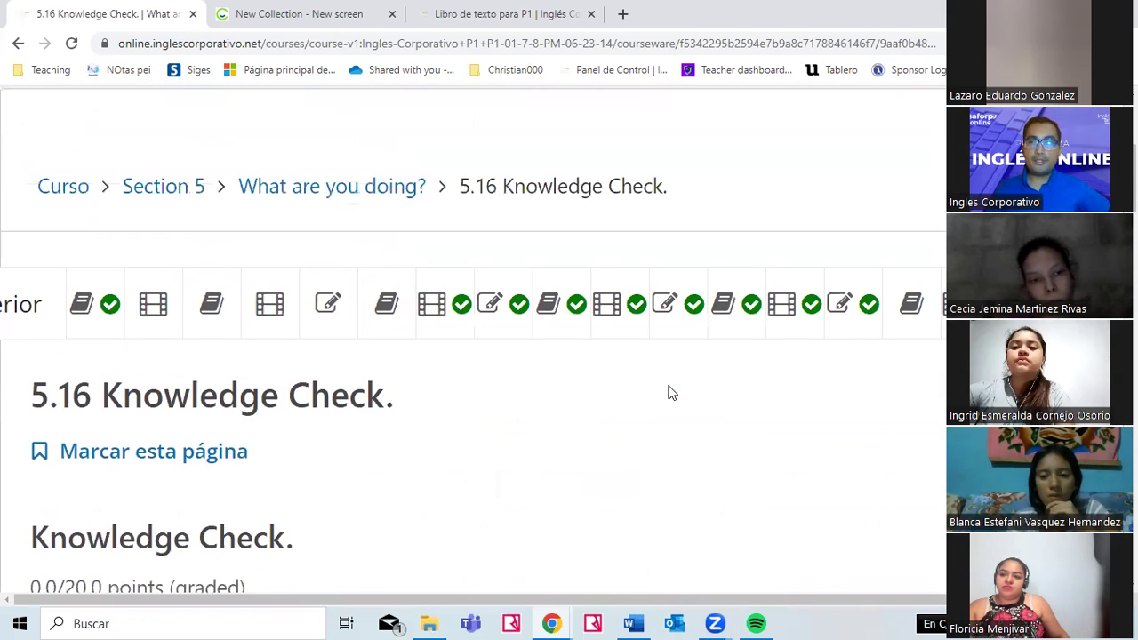
- Open the 5.13 Knowledge Check unit
left_click(862, 311)
scroll(722, 438, "down", 15)
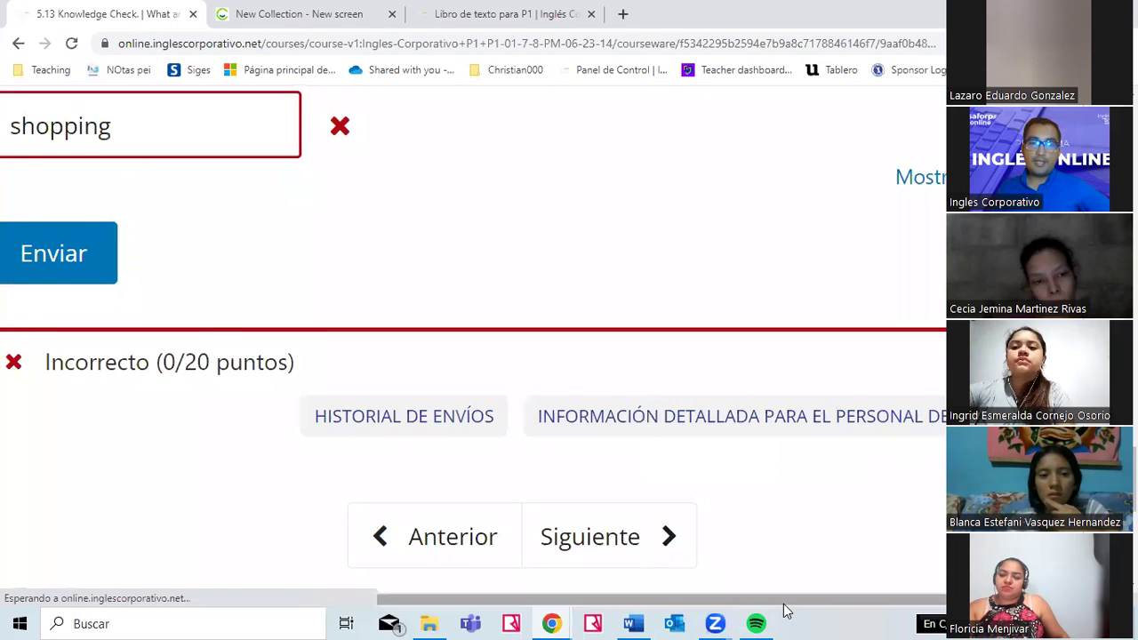
scroll(257, 414, "up", 3)
- Replace the 8th Sound answer 'shopping' with 'typing' and submit, scoring 2.5/20
left_click(240, 383)
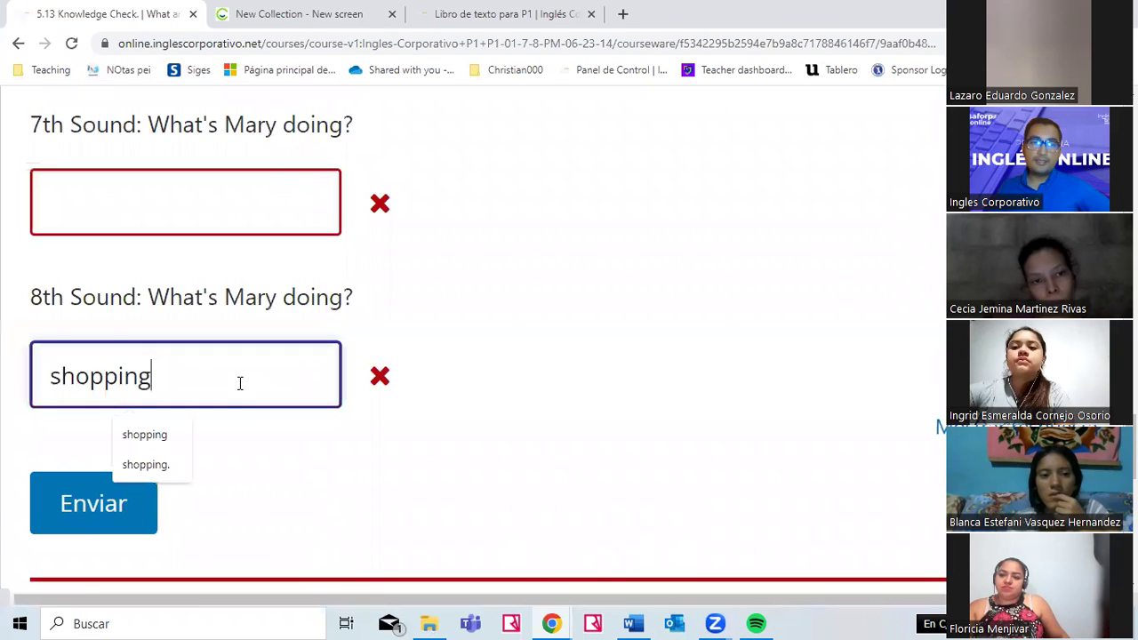
key("ctrl+a")
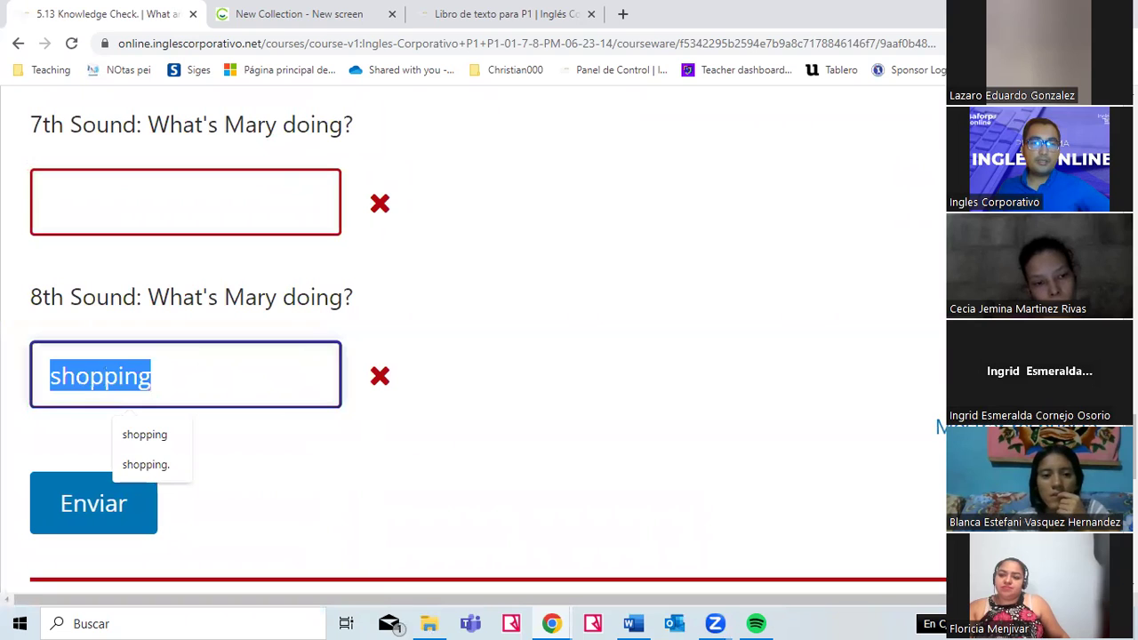
key("BackSpace")
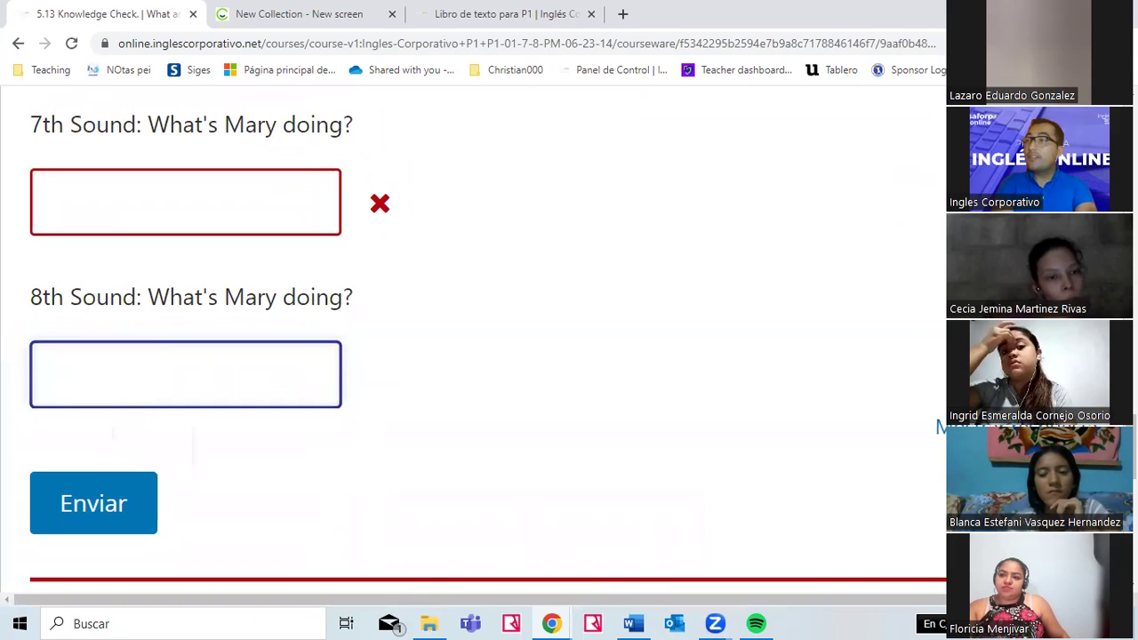
type("s")
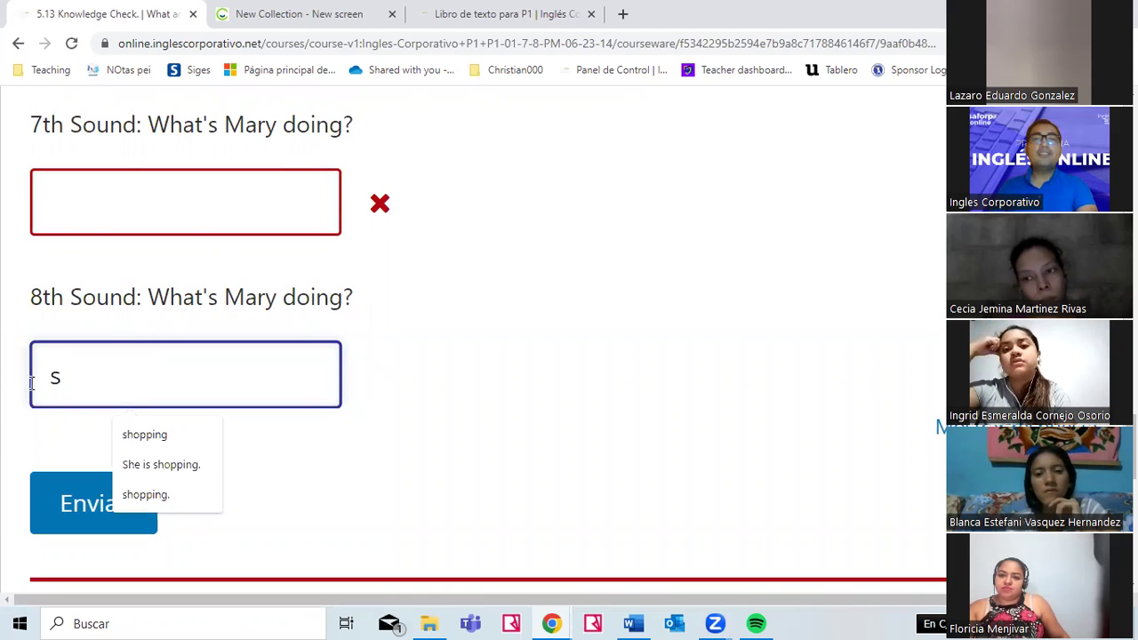
key("BackSpace")
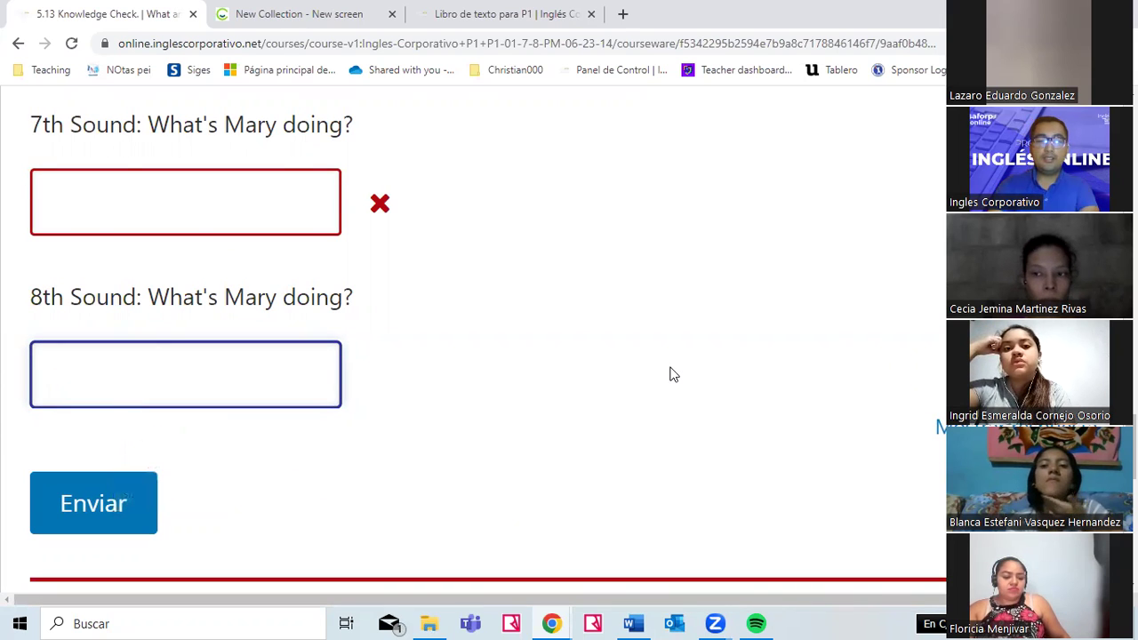
type("typing")
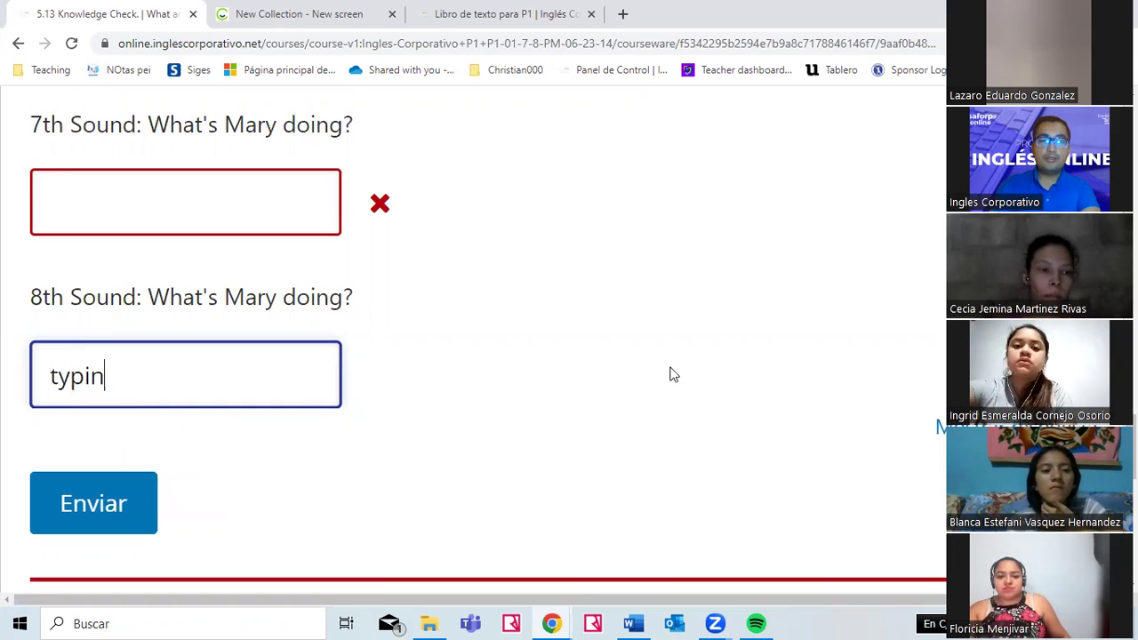
left_click(98, 489)
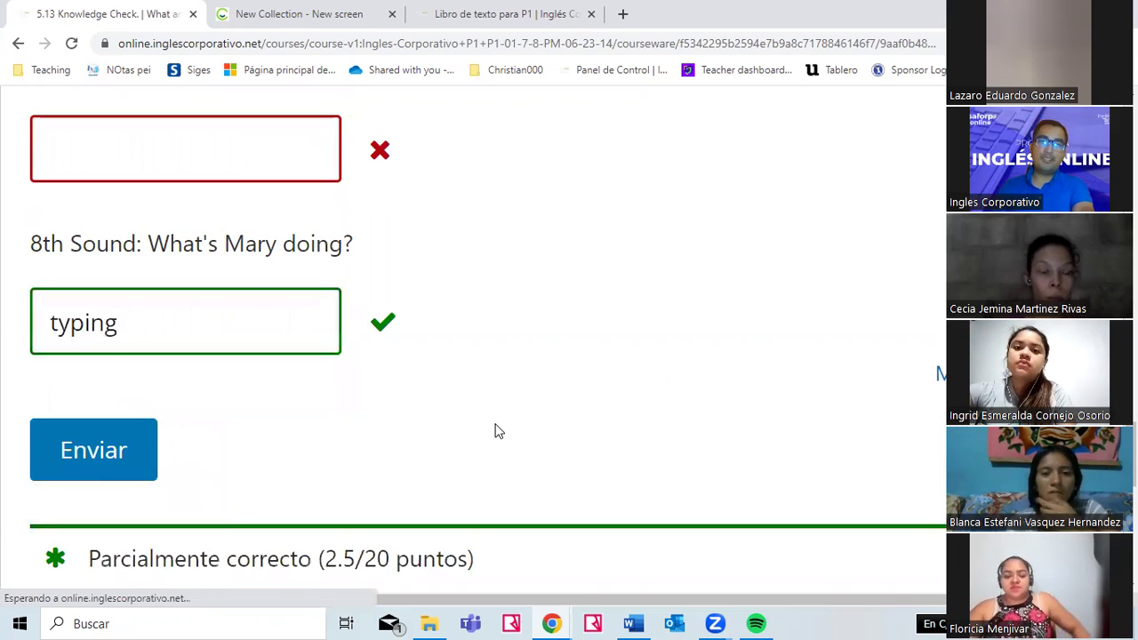
- Review exercise 9, Listening: Mary's activities, in the textbook PDF, then switch to the New Collection tab
left_click(500, 8)
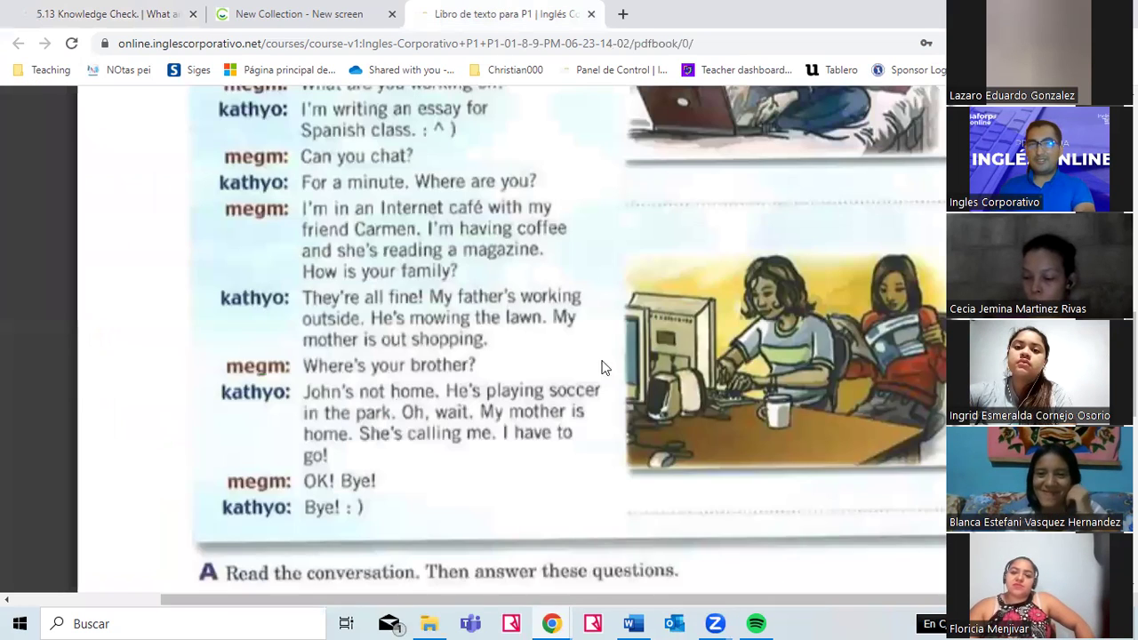
scroll(617, 415, "up", 10)
scroll(618, 416, "up", 6)
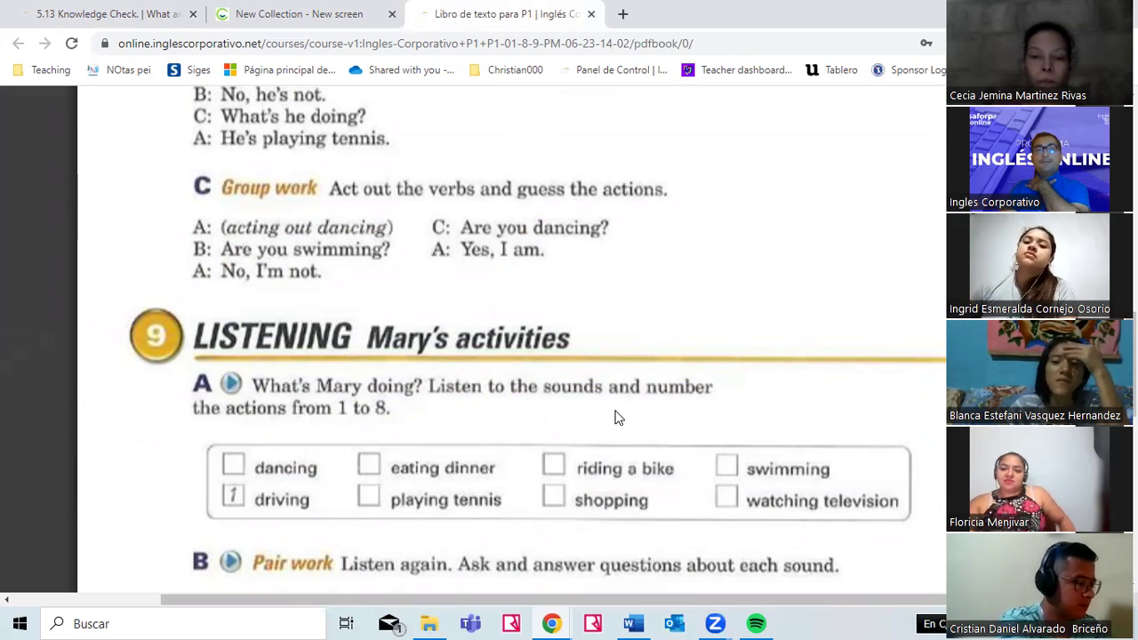
left_click(323, 13)
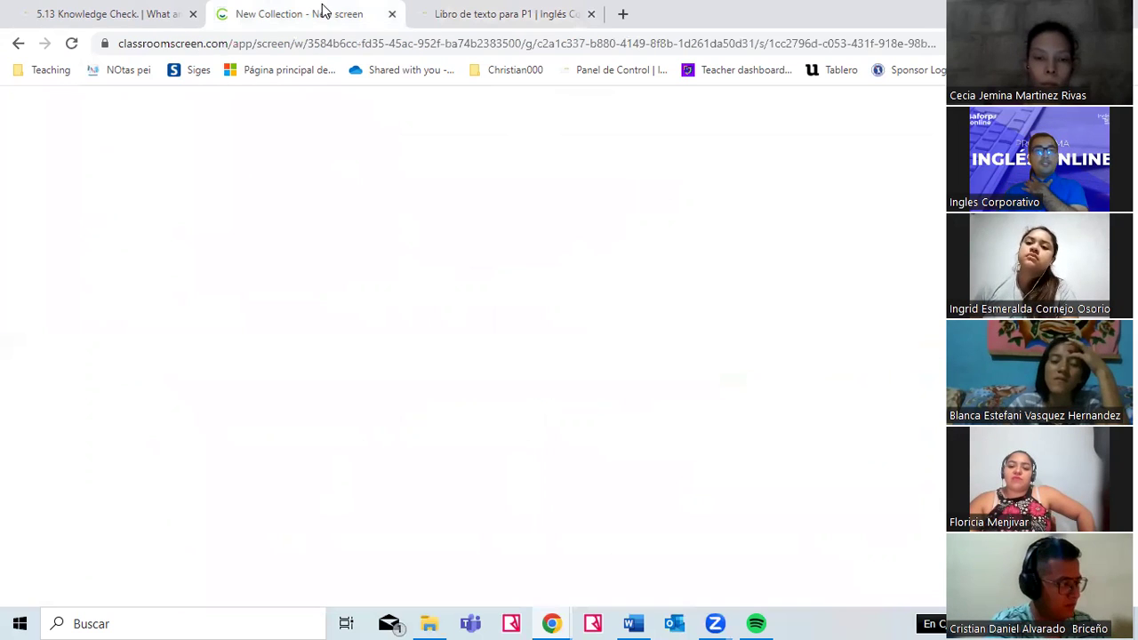
- Go from the graded 5.13 Knowledge Check to the 5.14 Lesson Objective unit
left_click(99, 10)
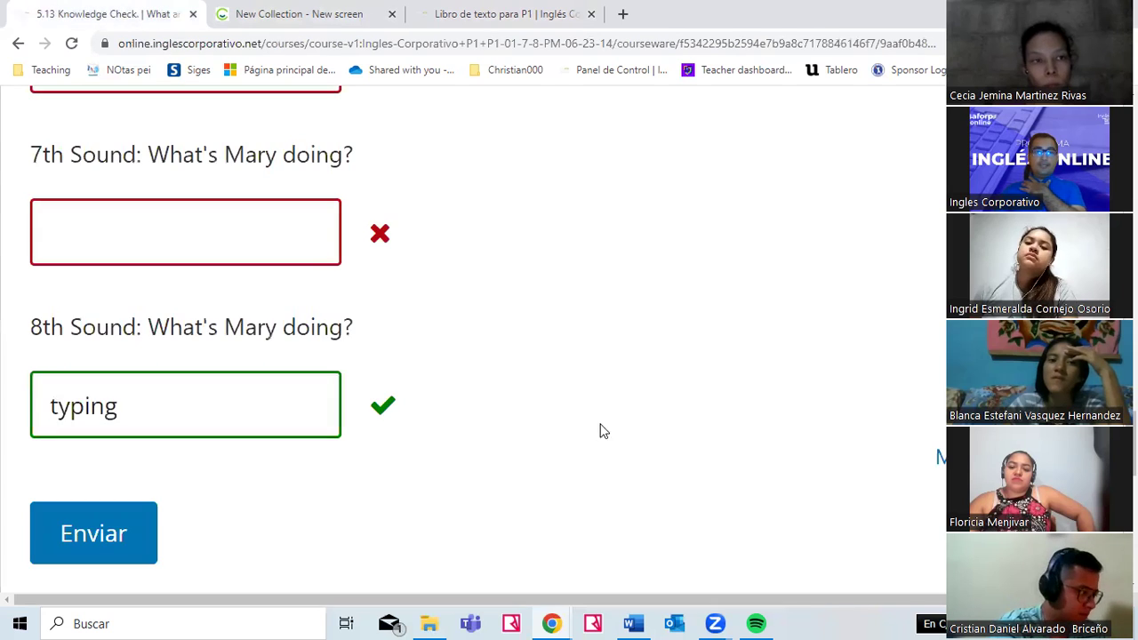
scroll(602, 429, "down", 2)
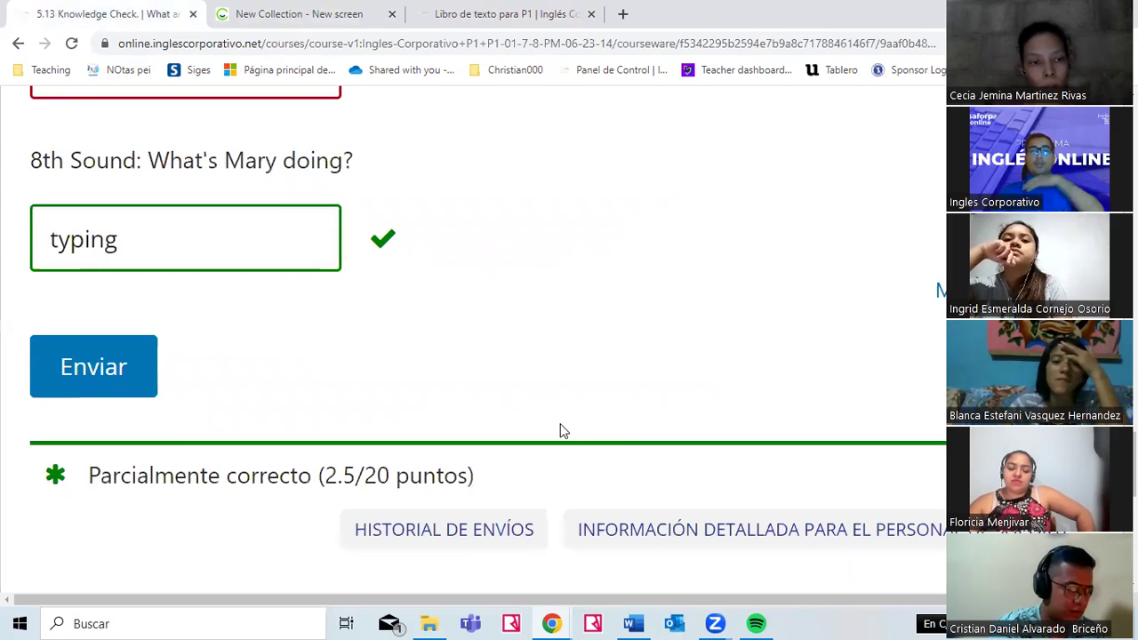
scroll(559, 427, "up", 2)
scroll(622, 418, "up", 12)
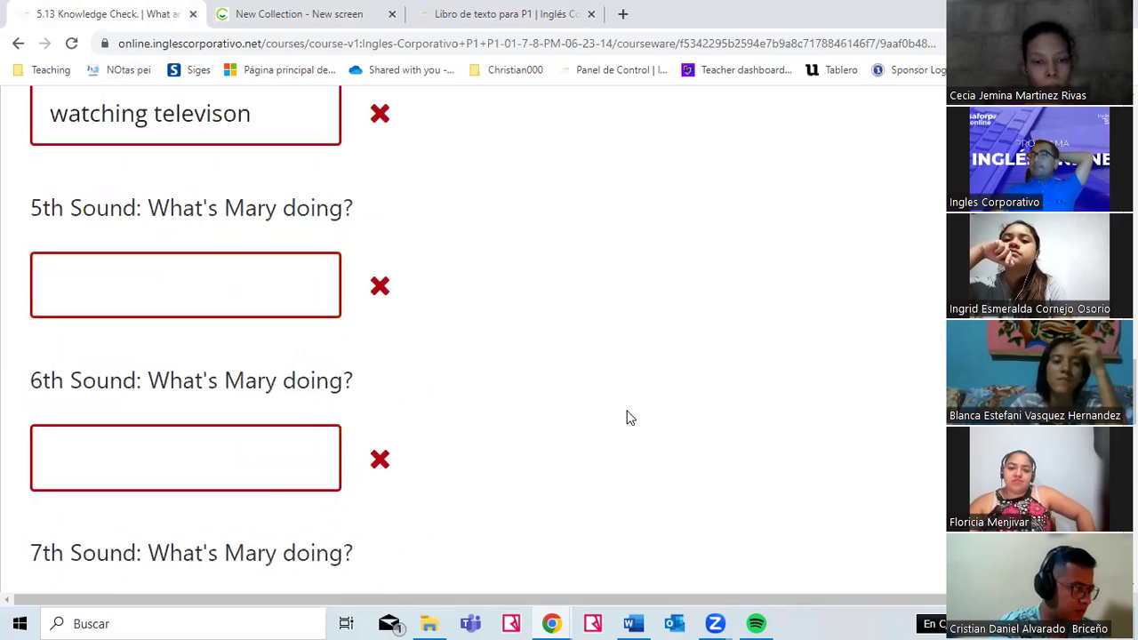
scroll(627, 417, "up", 10)
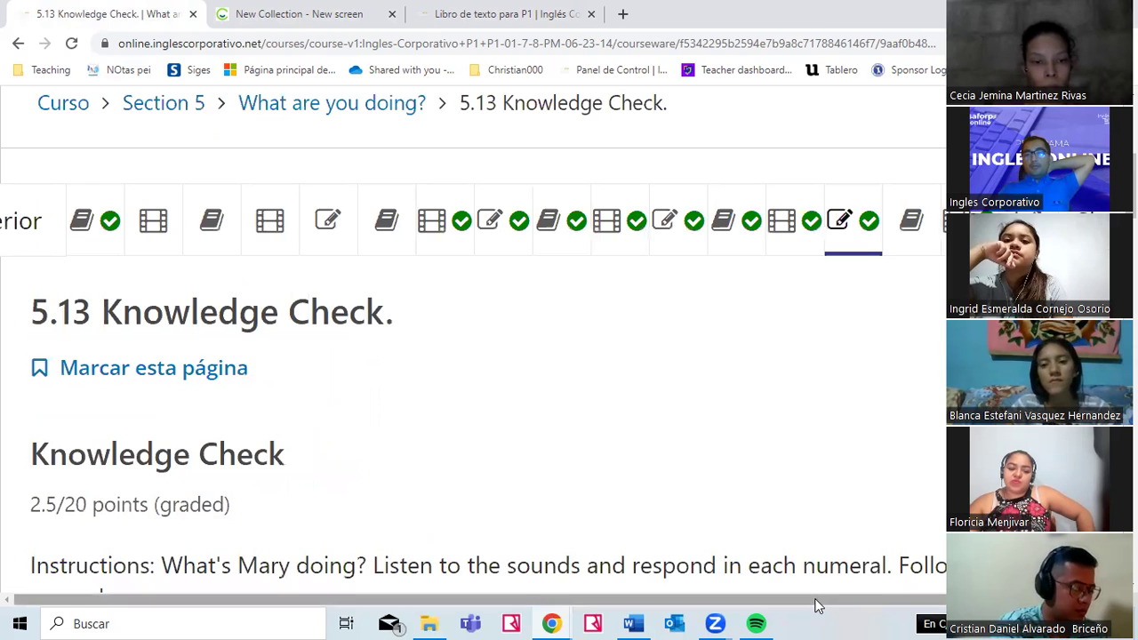
left_click_drag(821, 603, 908, 602)
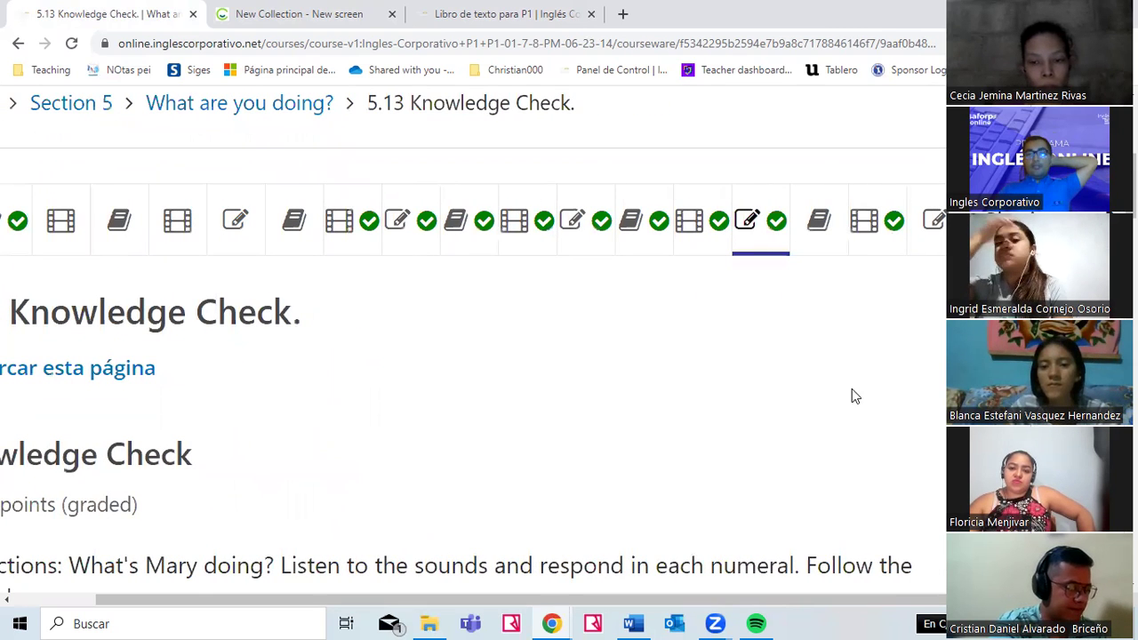
left_click(829, 241)
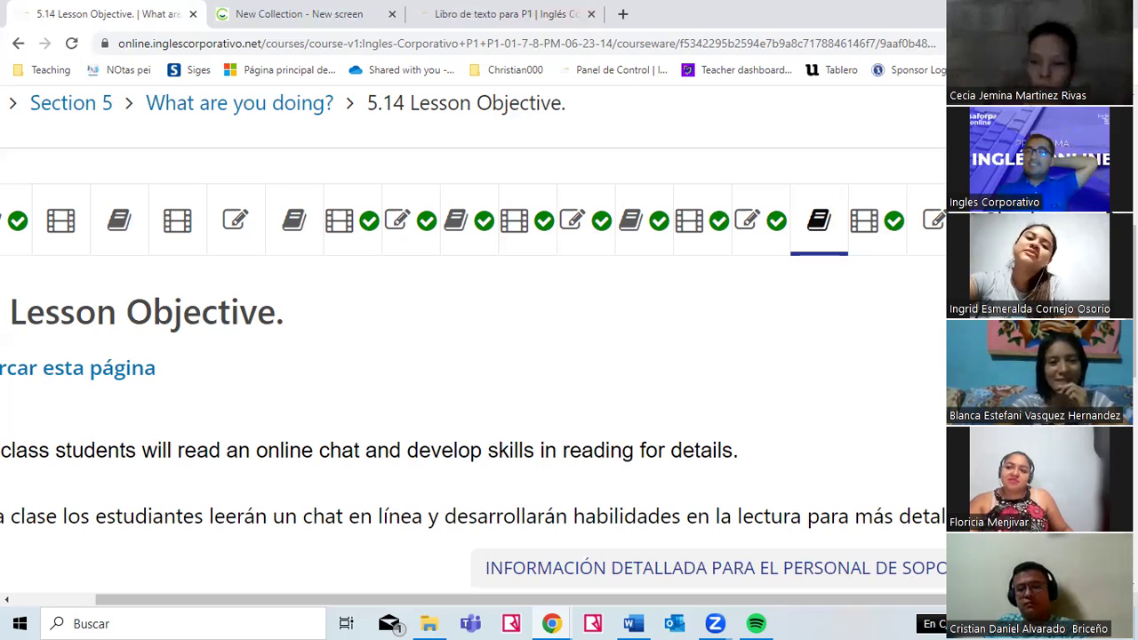
- Stop the Zoom screen share with Alt+S to return to gallery view
key("alt+s")
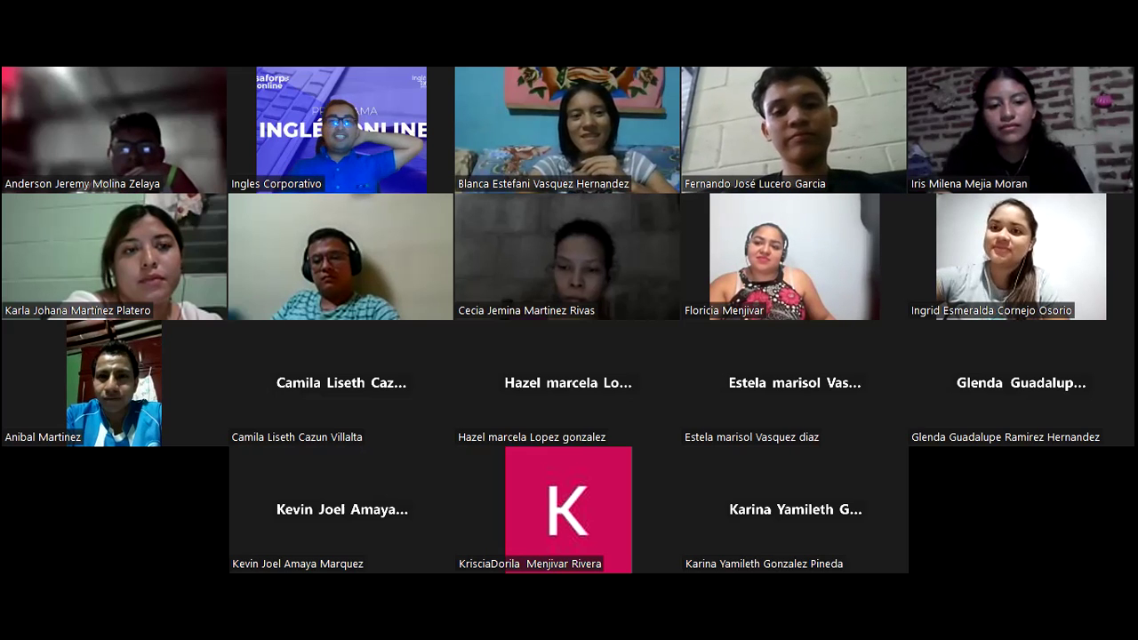